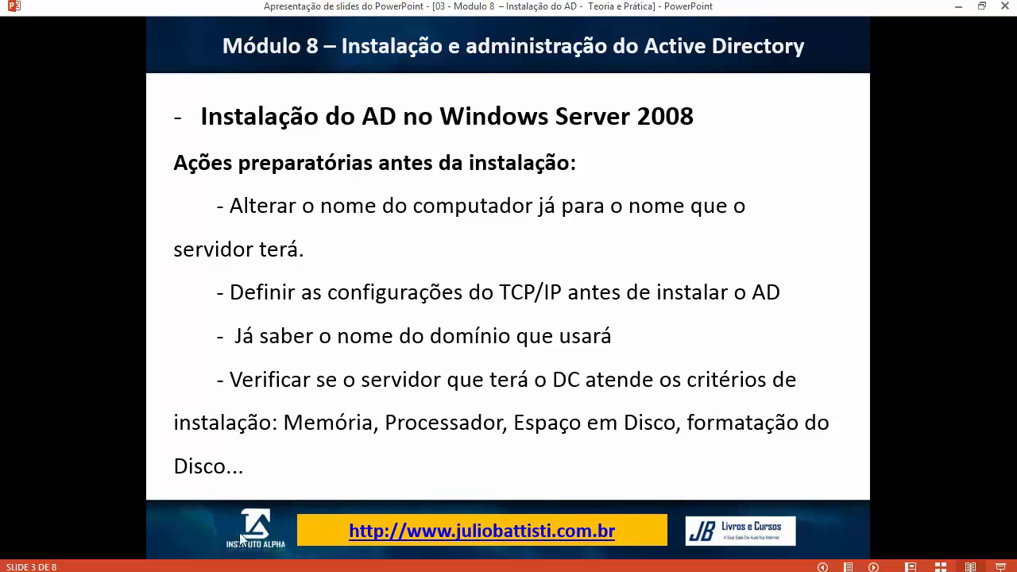
Step: Switch from the PowerPoint slide to the ServidorDC virtual machine's Initial Configuration Tasks screen
mouse_move(276, 558)
click(277, 513)
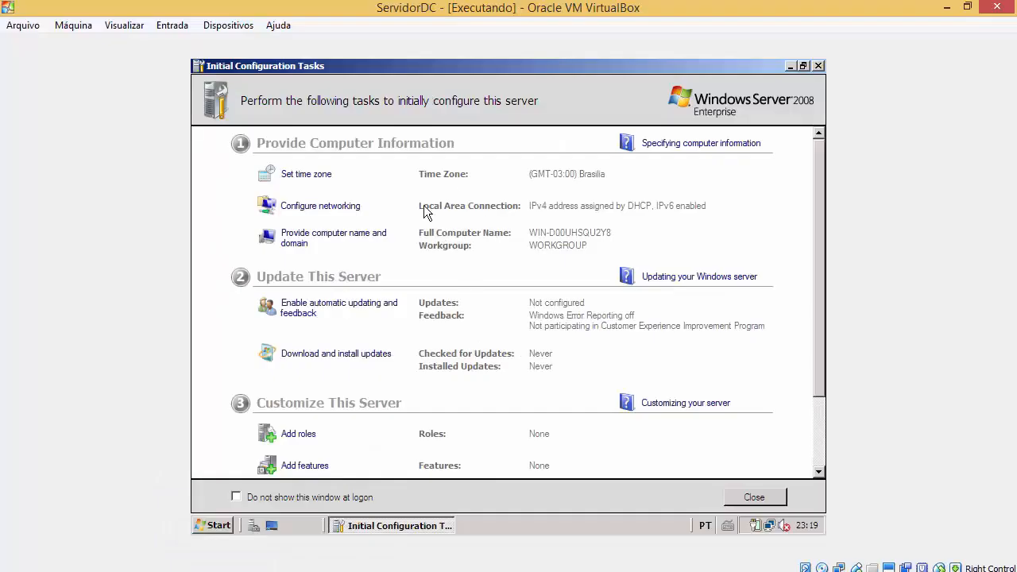
Step: Open the guest's Computer window and select Local Disk (C:), 19,9 GB with 13,1 GB free
click(216, 527)
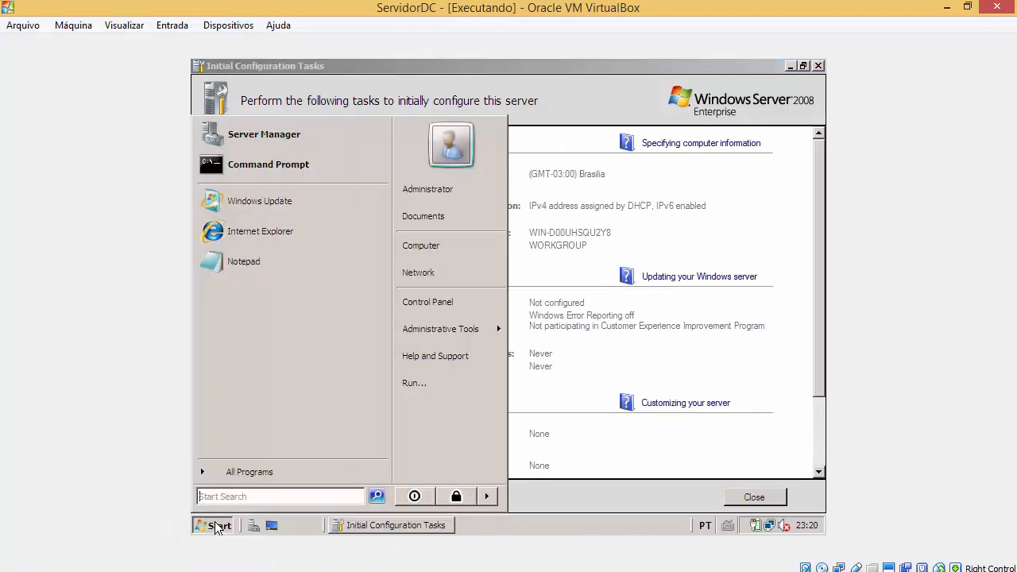
right_click(430, 246)
click(431, 246)
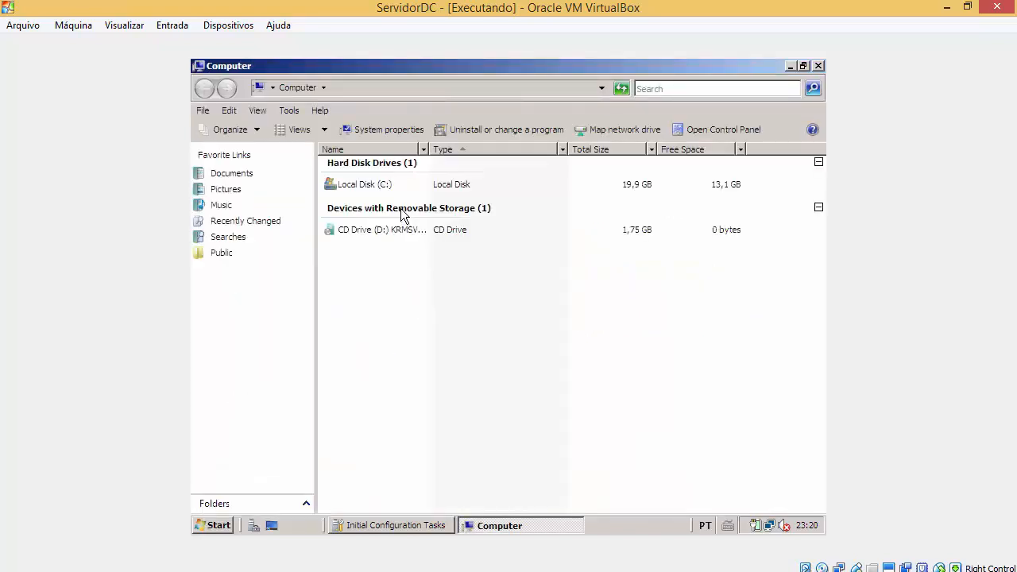
click(383, 186)
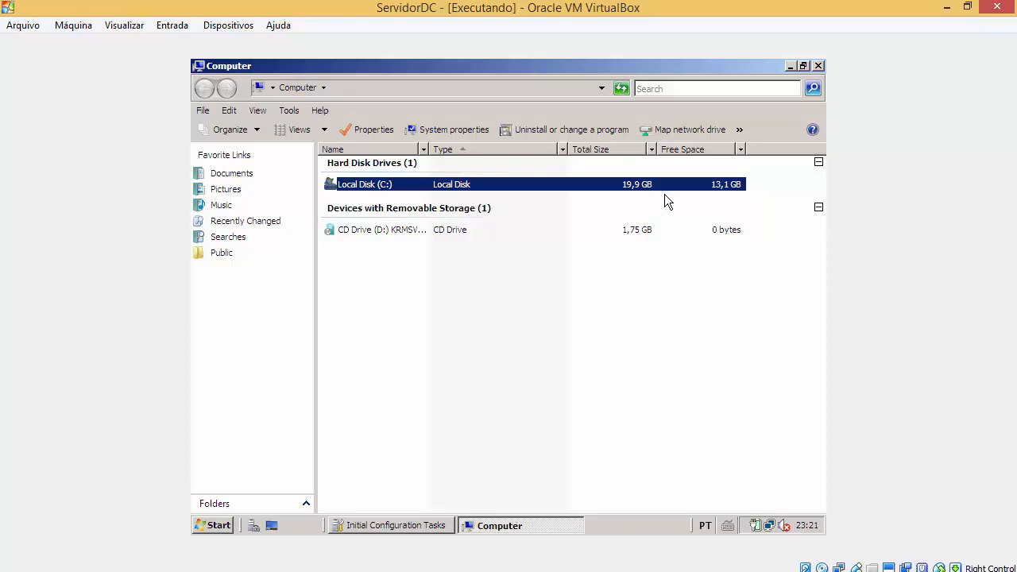
click(226, 526)
Step: Open Computer's Properties to view the System page, then return from PowerPoint to the VM
right_click(436, 257)
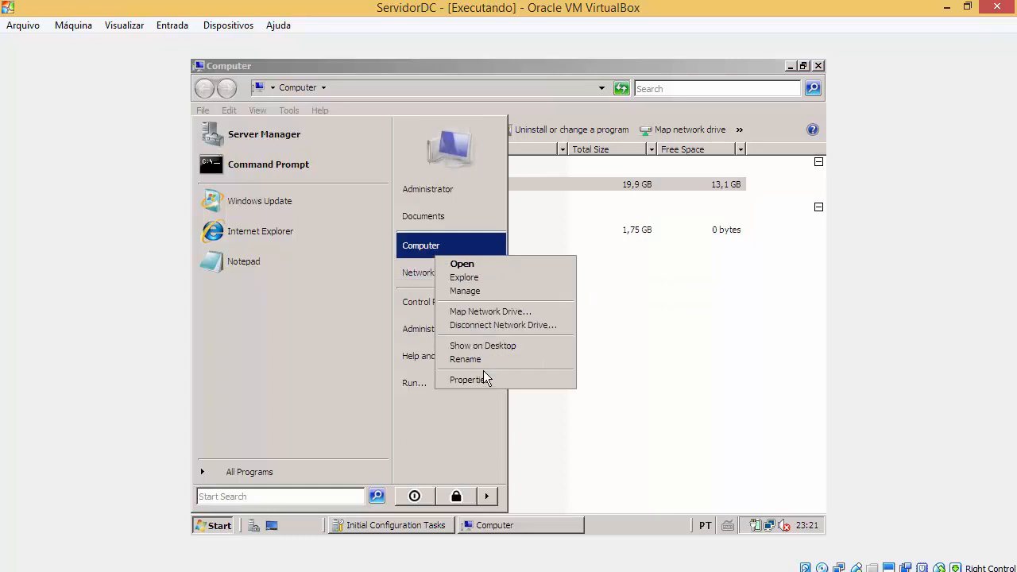
click(483, 379)
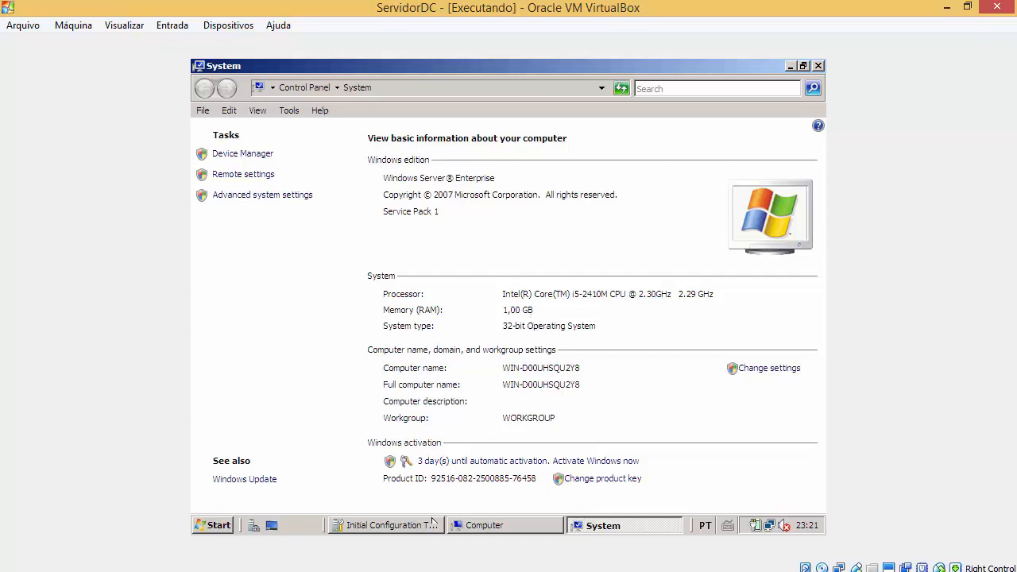
click(377, 570)
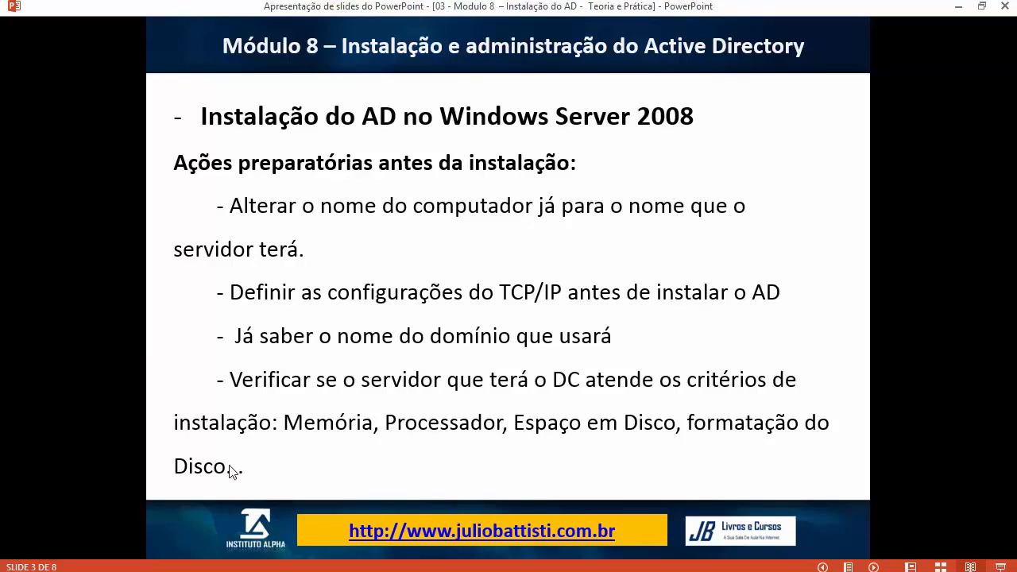
mouse_move(199, 556)
click(270, 502)
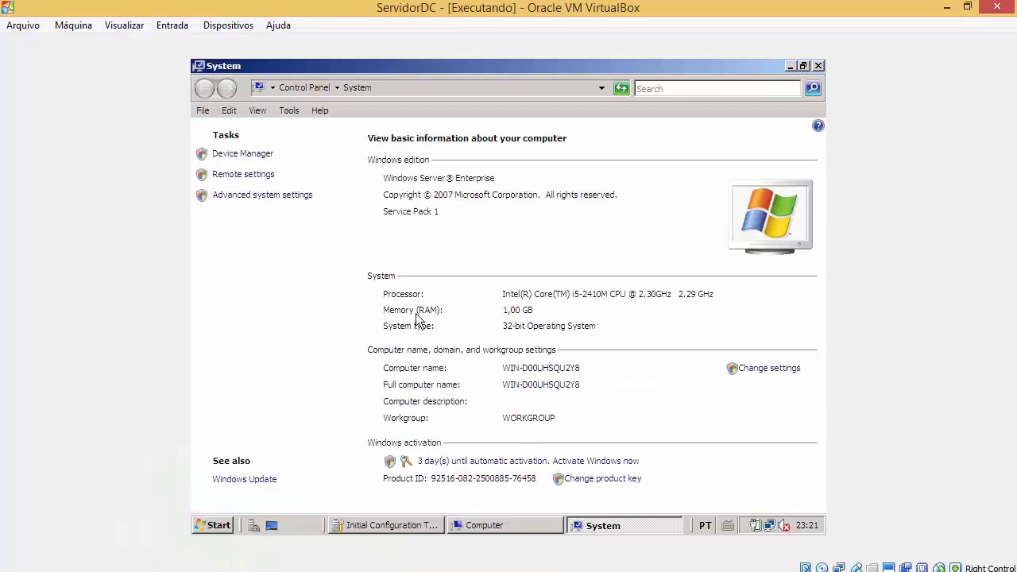
Step: Review Local Disk (C:) properties (NTFS, 13,1 GB free of 19,9 GB), cancel, and return to System
click(483, 526)
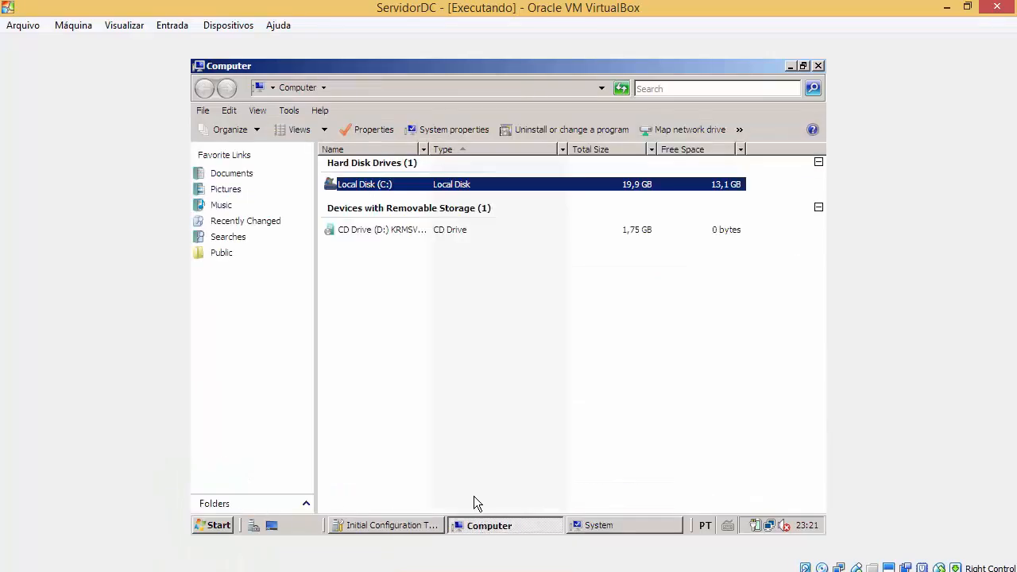
right_click(398, 181)
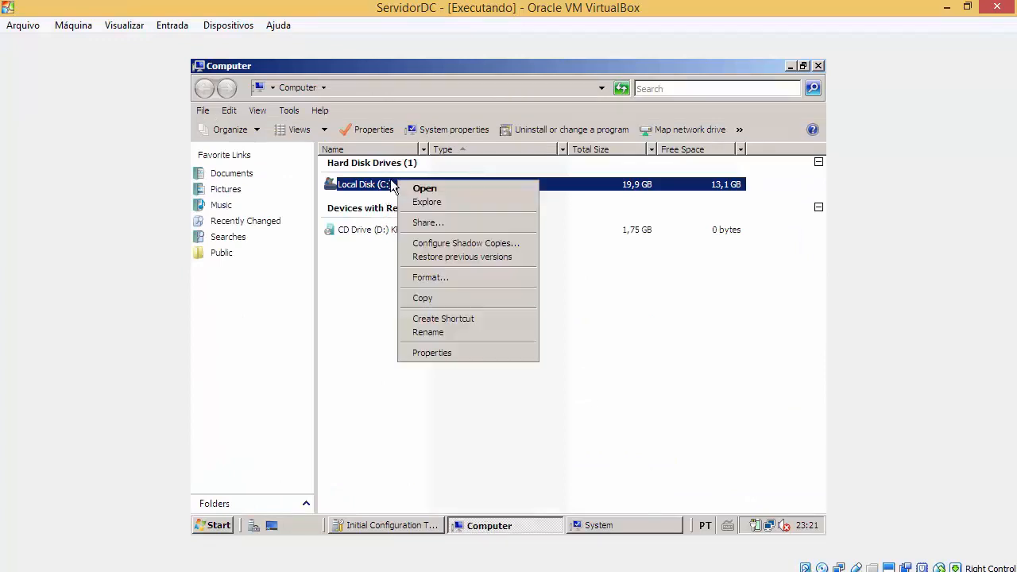
click(425, 353)
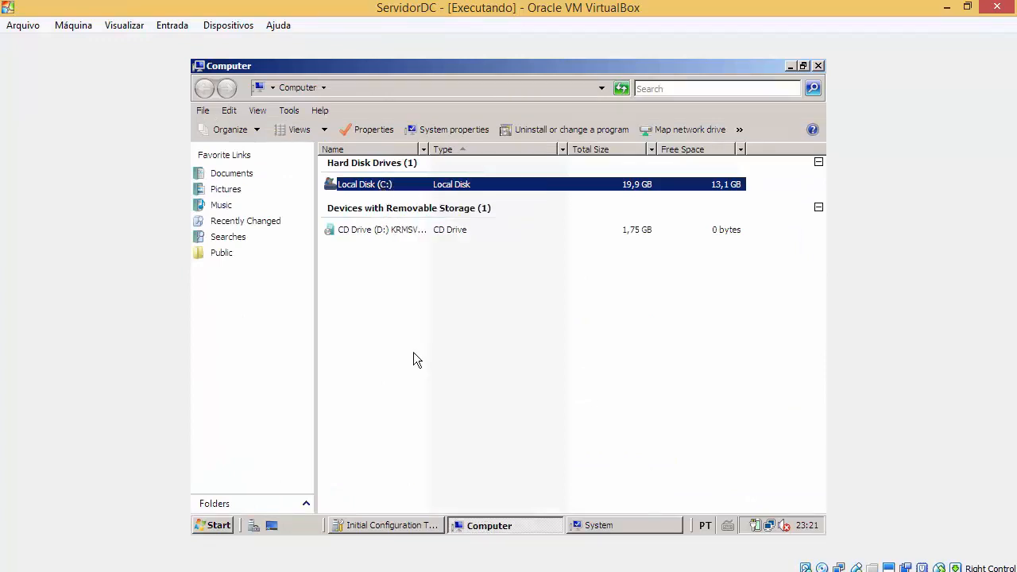
drag(499, 113, 615, 120)
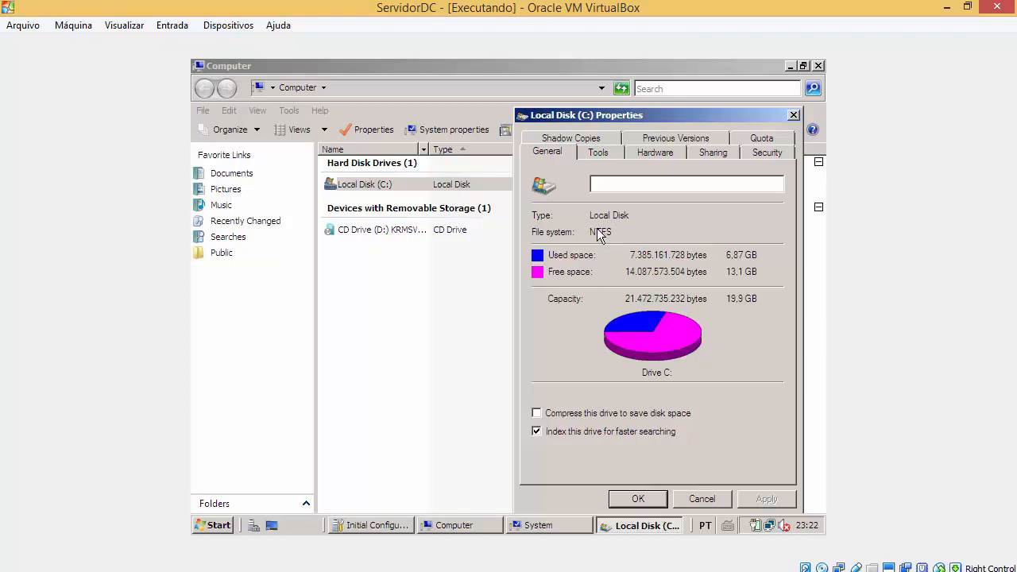
click(703, 497)
click(609, 525)
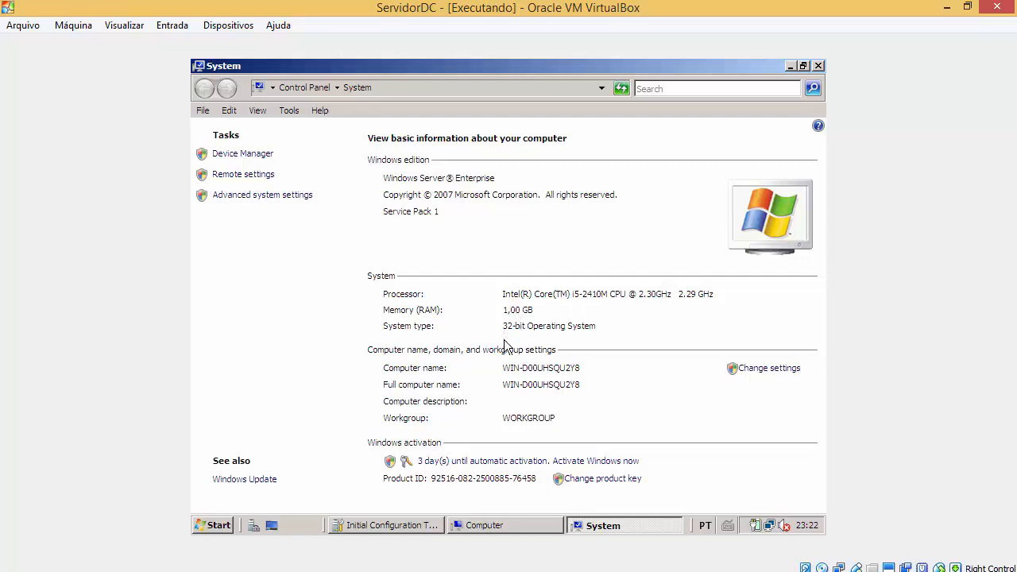
Step: Bring the guest's Computer window forward and show the Control Panel options in the Start menu
click(479, 526)
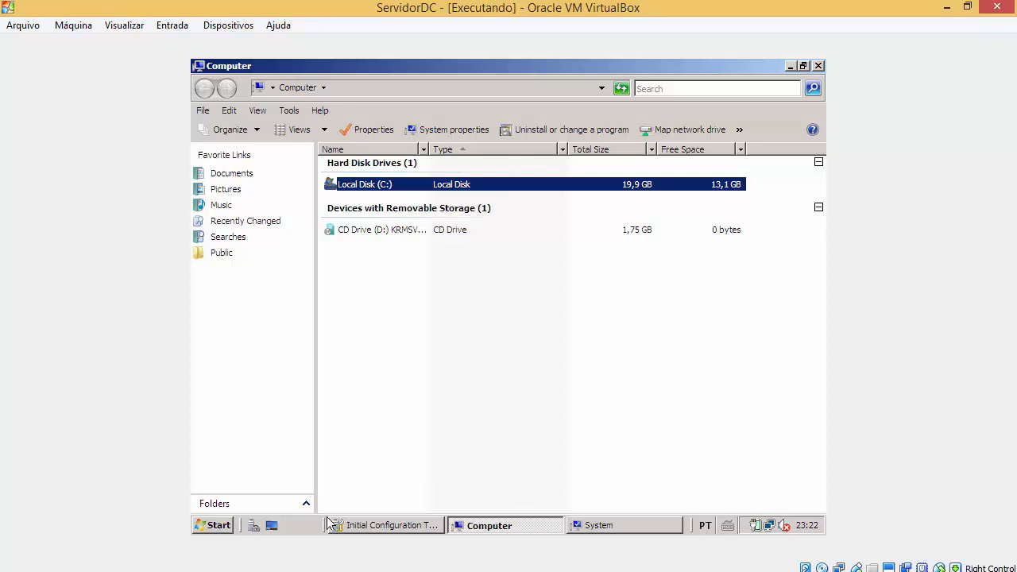
click(213, 525)
right_click(418, 303)
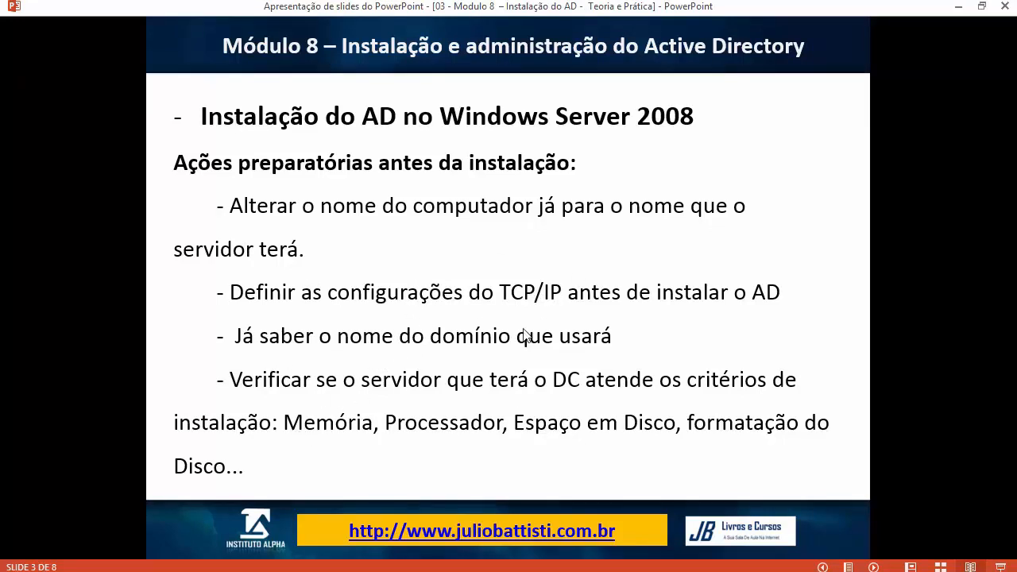
Step: Advance the slide show to slide 4 and dismiss the guest's open Start menu
click(477, 363)
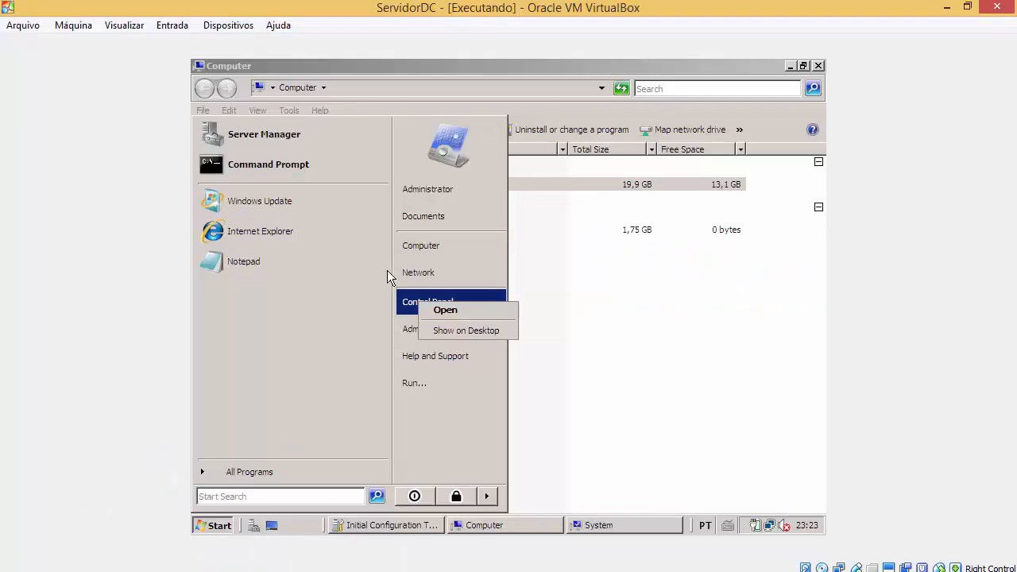
click(591, 181)
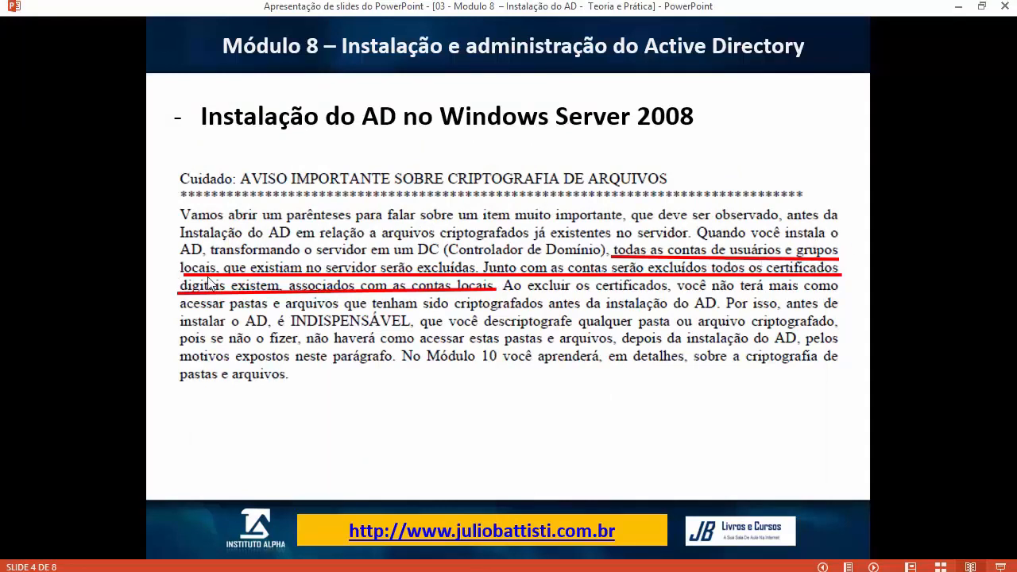
Step: Alternate between the ServidorDC VM and the PowerPoint slide show, ending on slide 5
mouse_move(378, 517)
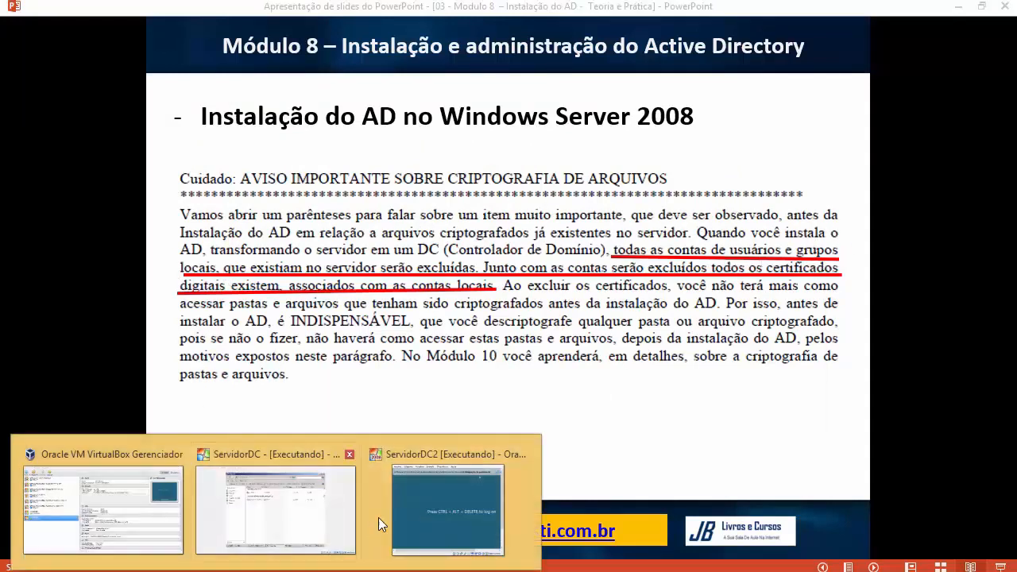
click(318, 517)
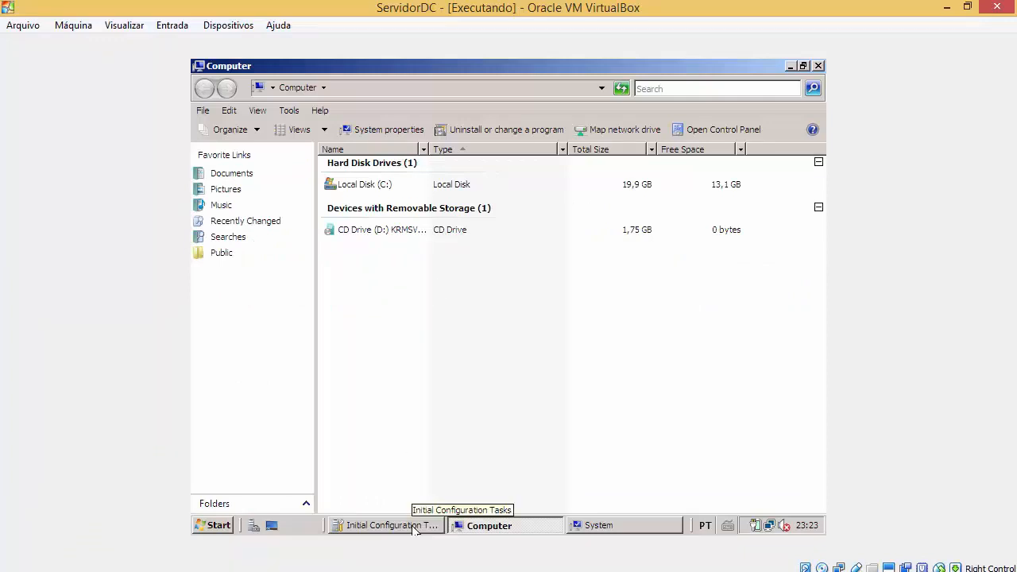
click(473, 571)
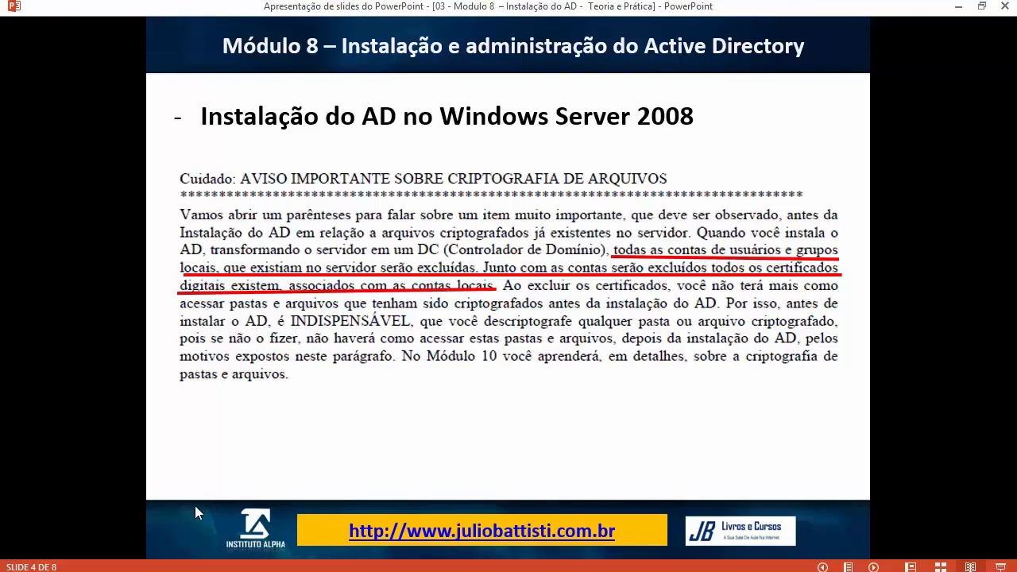
click(276, 571)
click(253, 532)
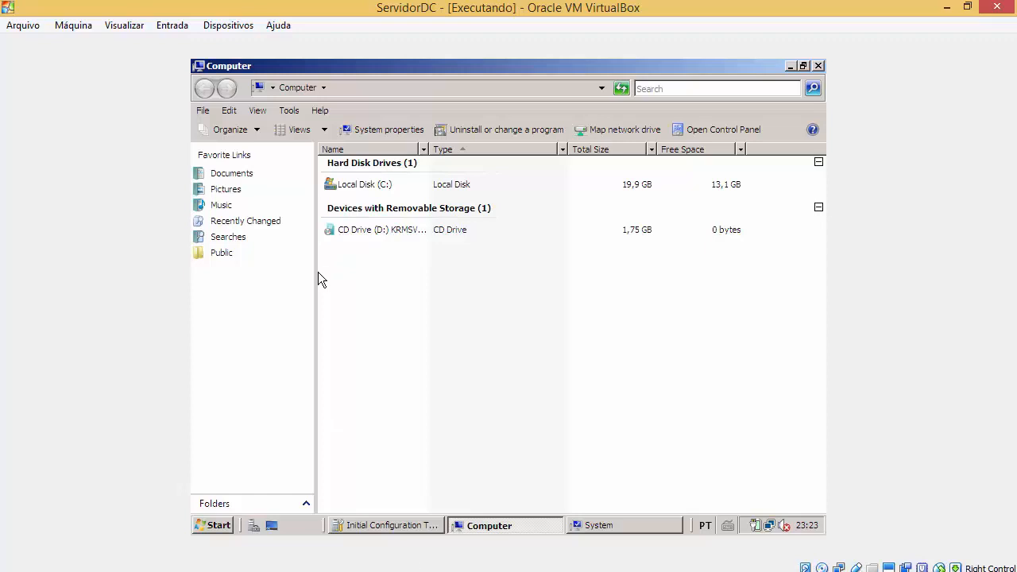
click(421, 571)
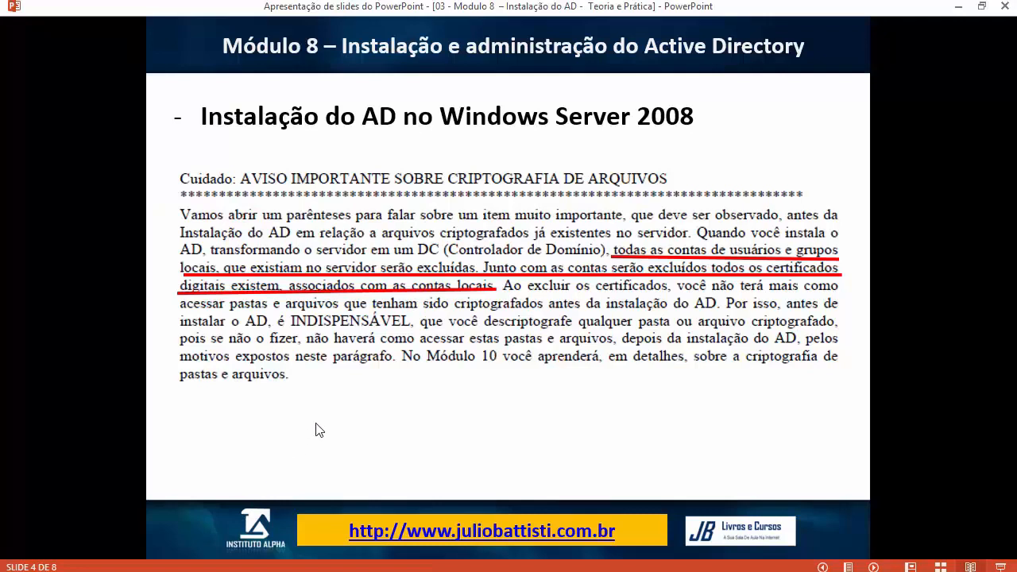
mouse_move(236, 569)
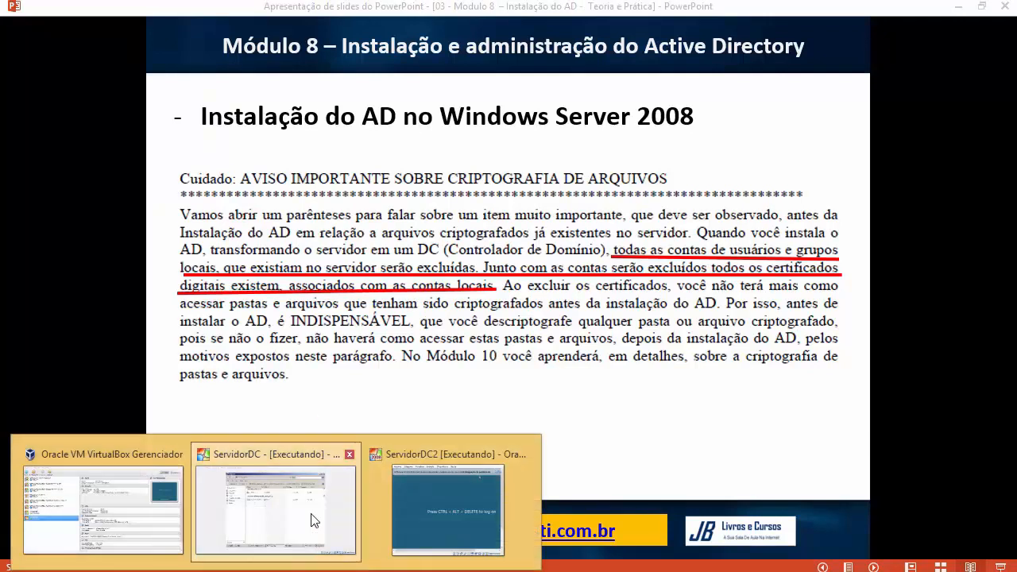
click(315, 522)
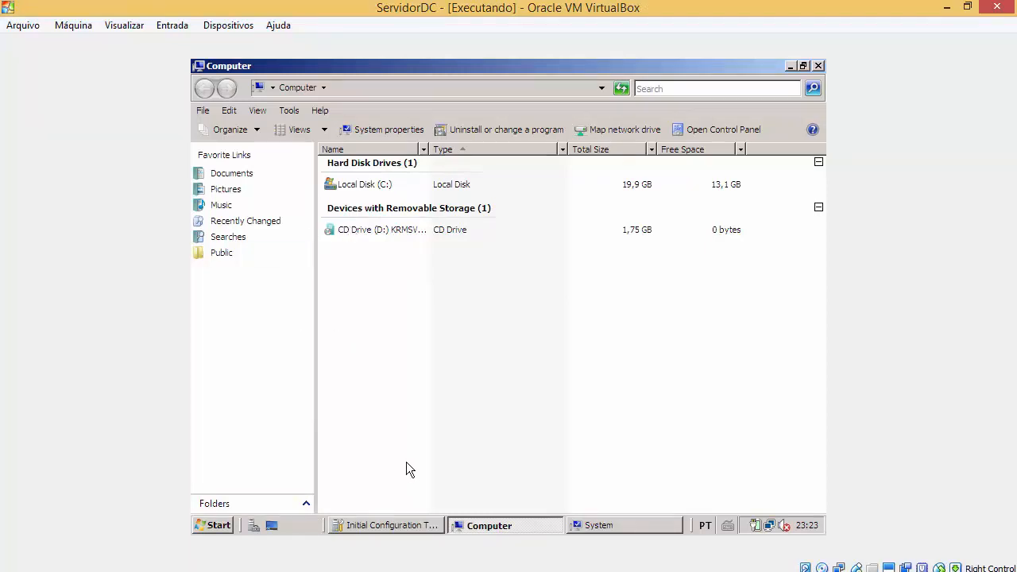
click(458, 571)
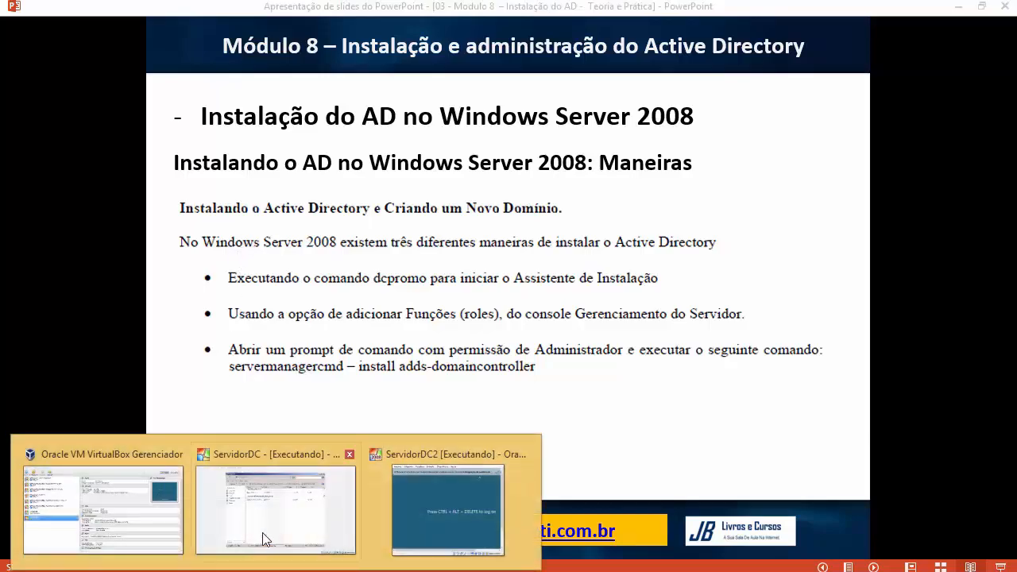
Step: Check ServidorDC, return to the slide, then bring up ServidorDC2 at its log-on screen
click(263, 534)
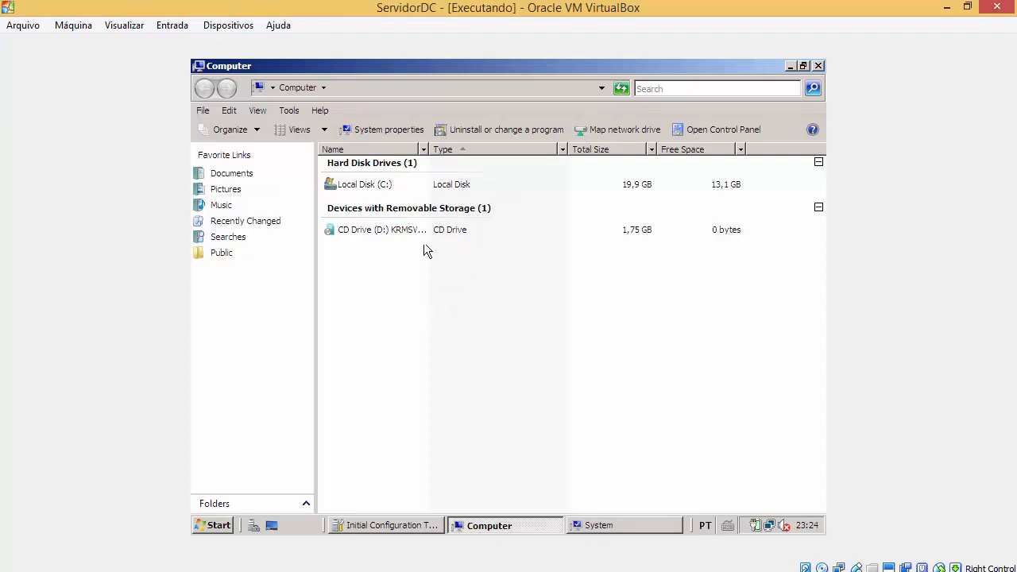
click(457, 571)
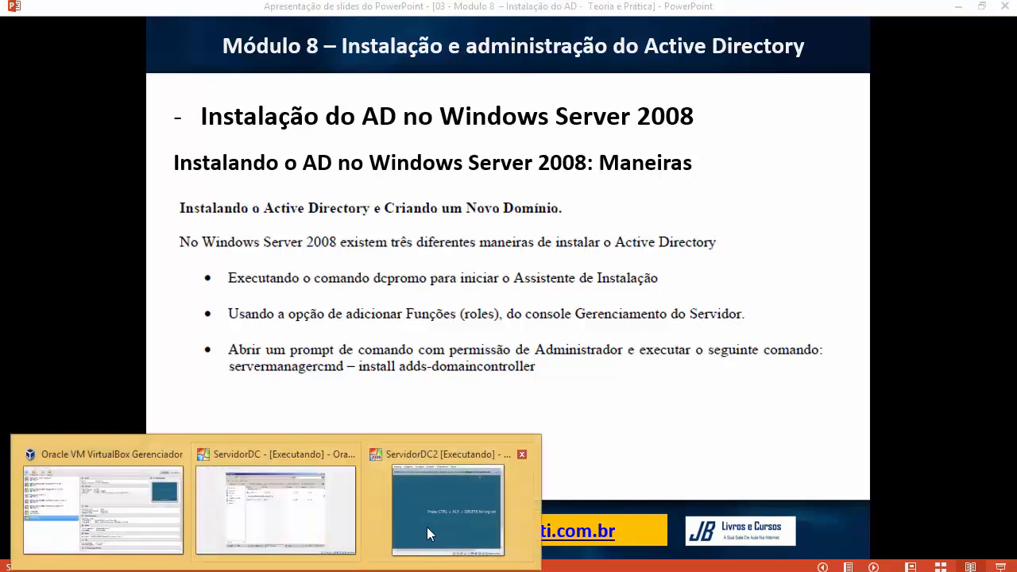
click(426, 527)
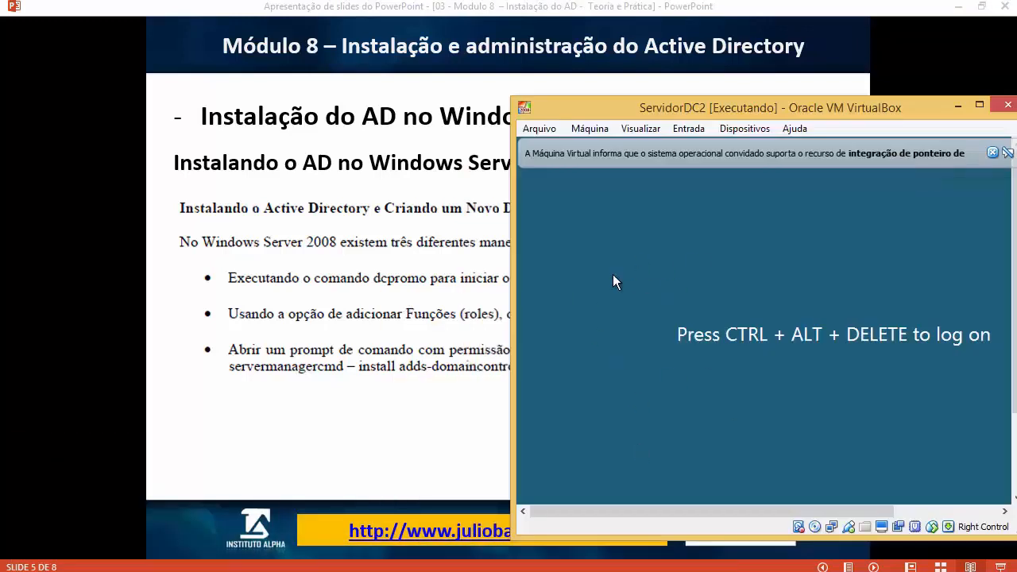
Step: Bring the PowerPoint slide show back in front of the ServidorDC2 window
click(306, 331)
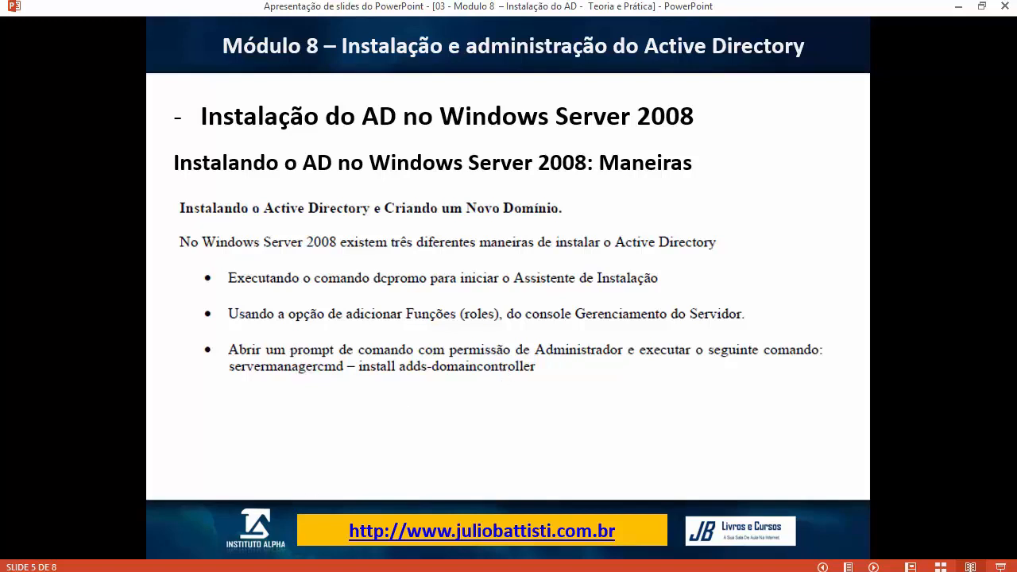
Step: Return to the ServidorDC VM with Local Disk (C:) selected, after a brief look at the slide
mouse_move(284, 562)
click(262, 501)
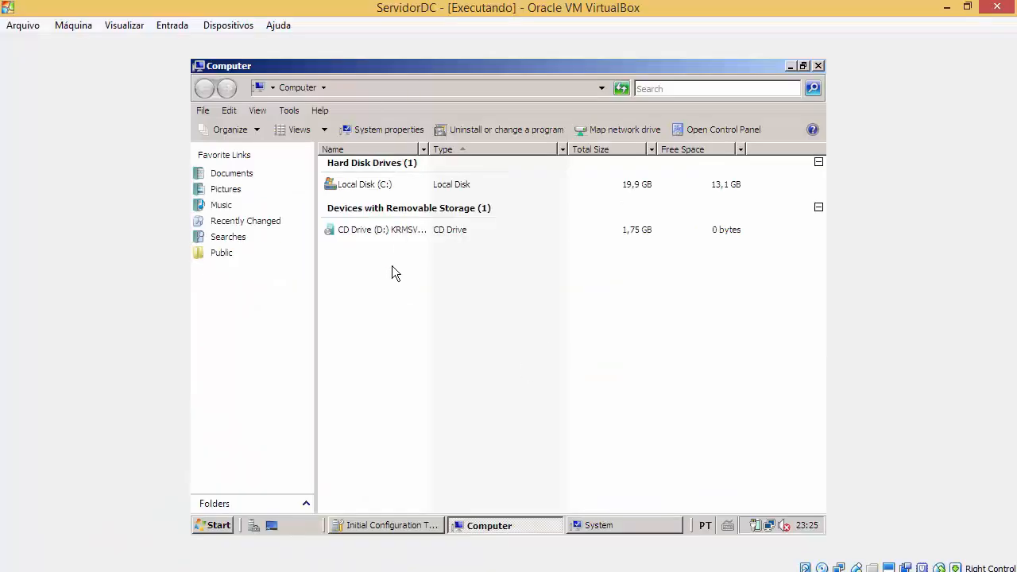
click(468, 184)
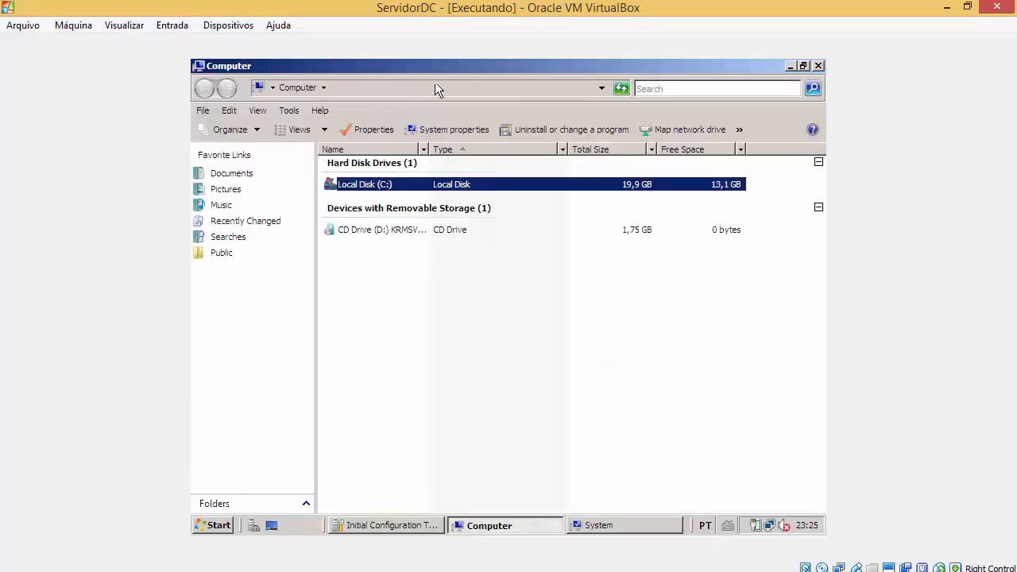
click(446, 568)
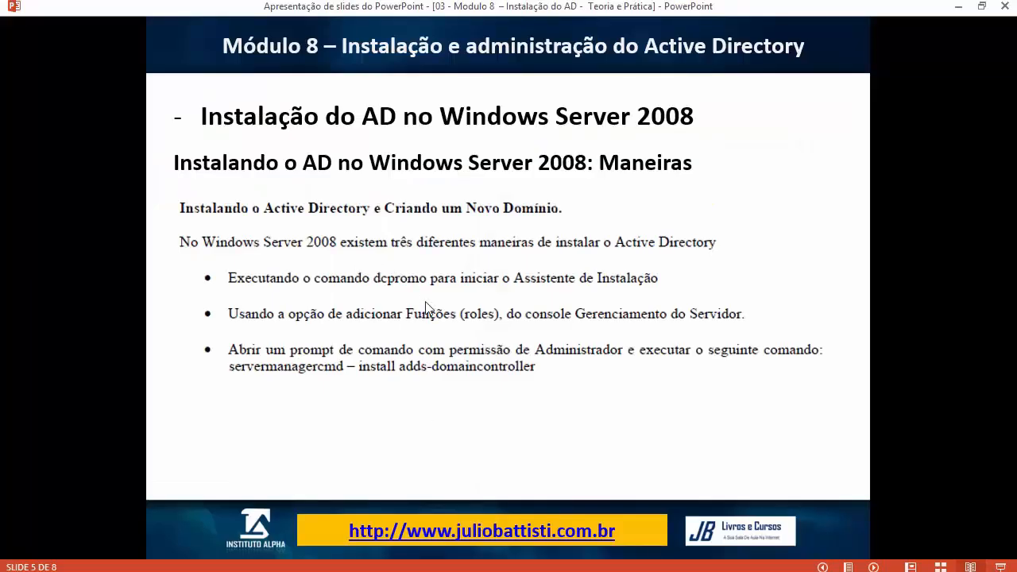
mouse_move(274, 563)
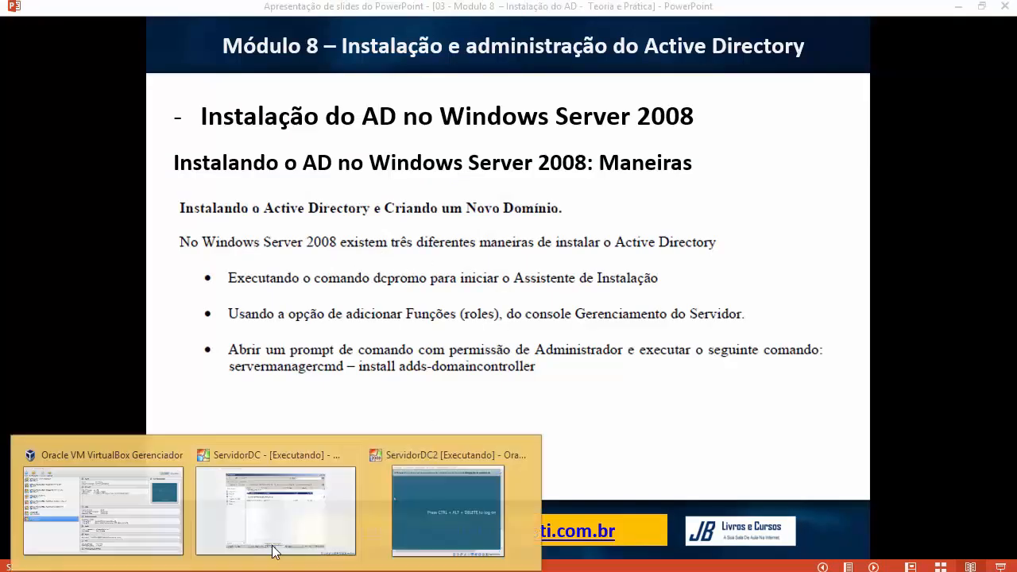
click(273, 540)
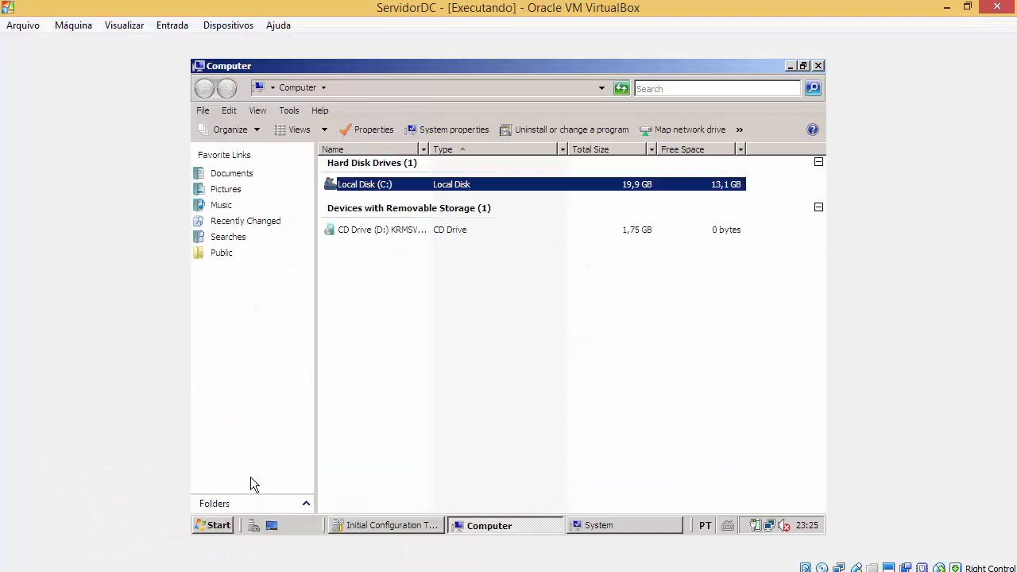
Step: Rename the computer to ServidorDC in System Properties, leaving the required restart for later
click(217, 525)
right_click(462, 245)
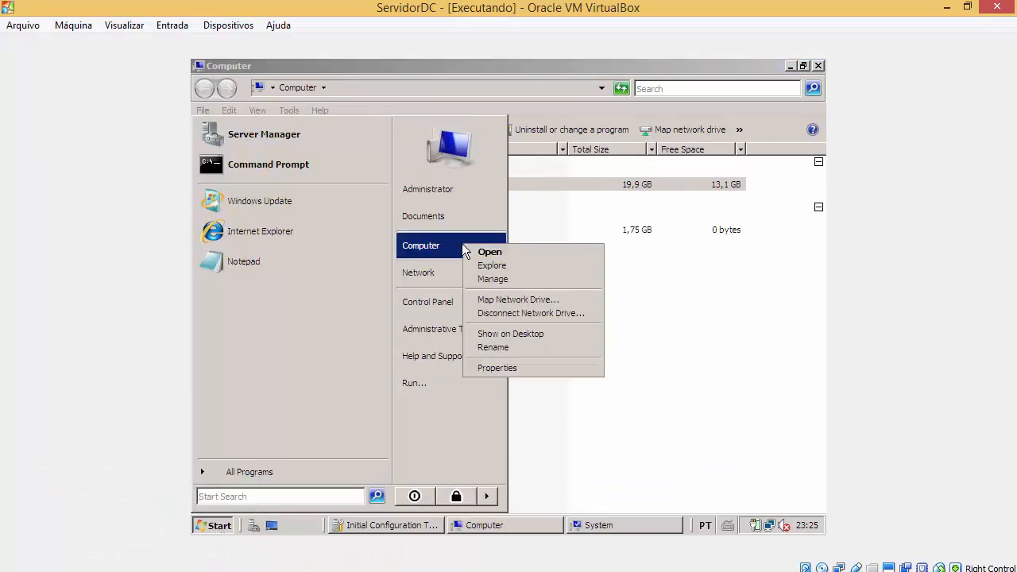
click(571, 369)
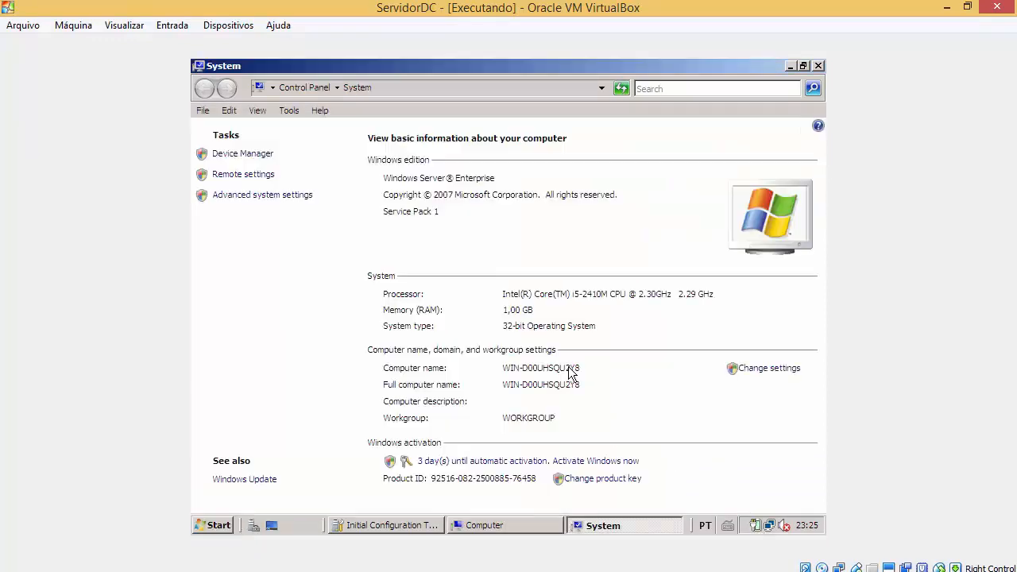
click(785, 369)
click(531, 317)
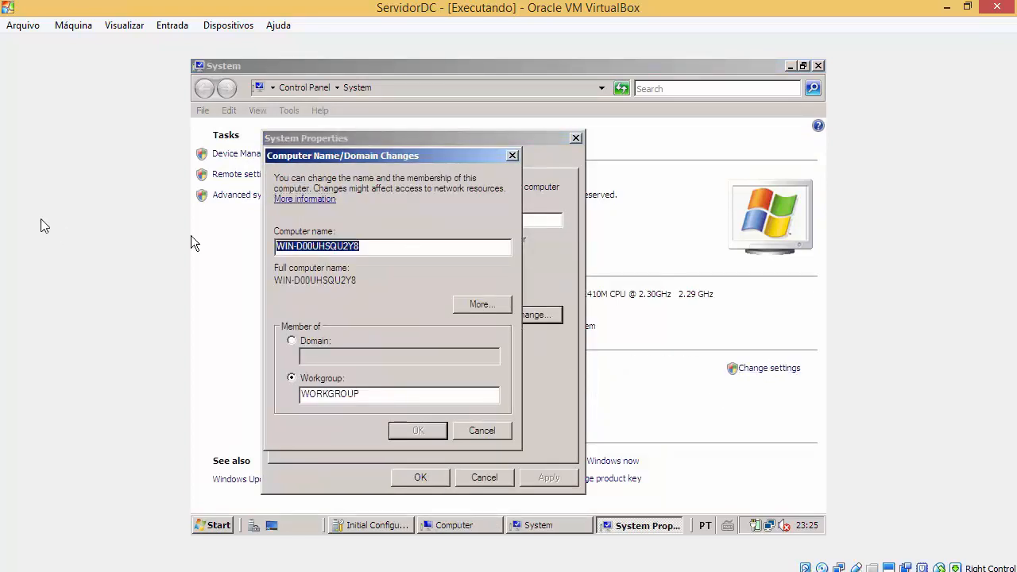
text(01=Se)
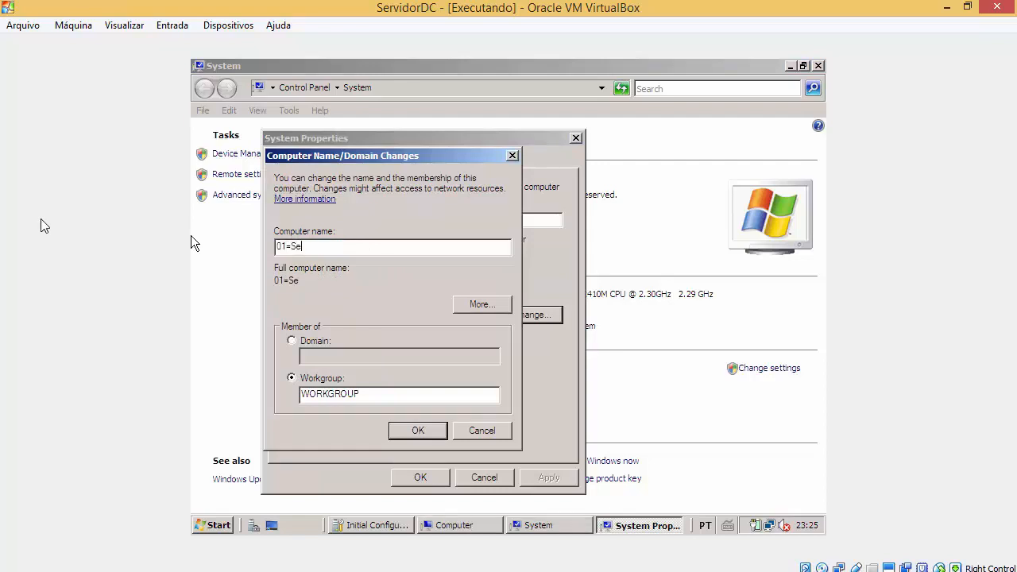
key(BackSpace)
key(BackSpace)
key(BackSpace)
key(BackSpace)
key(BackSpace)
text(ServidorDC)
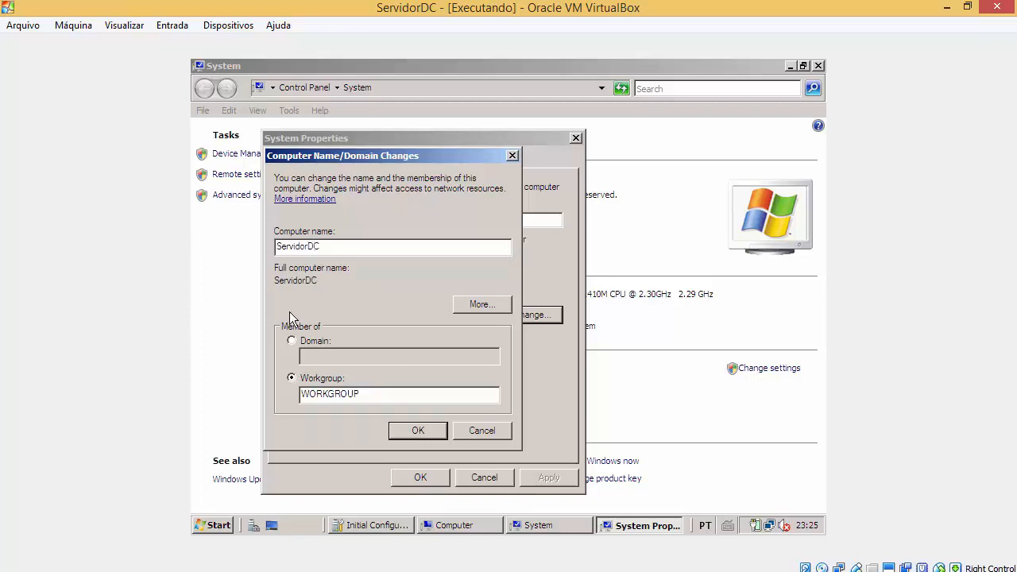
drag(314, 246, 262, 241)
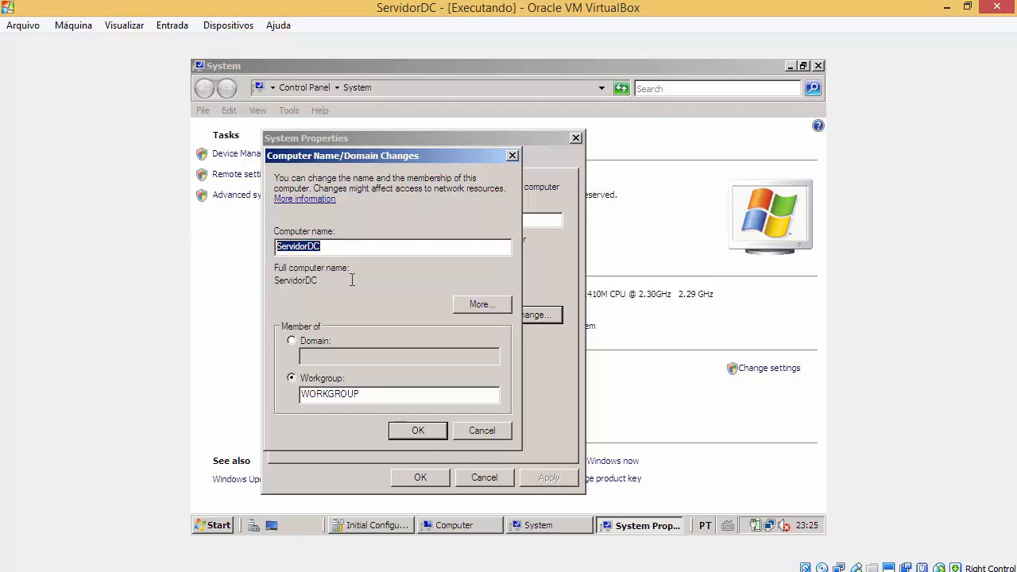
click(417, 432)
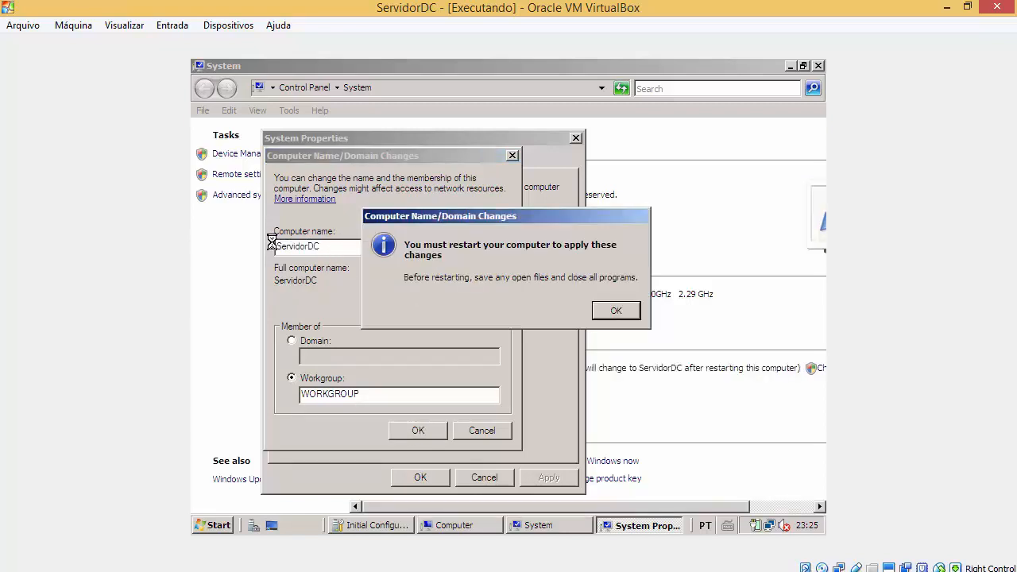
click(617, 311)
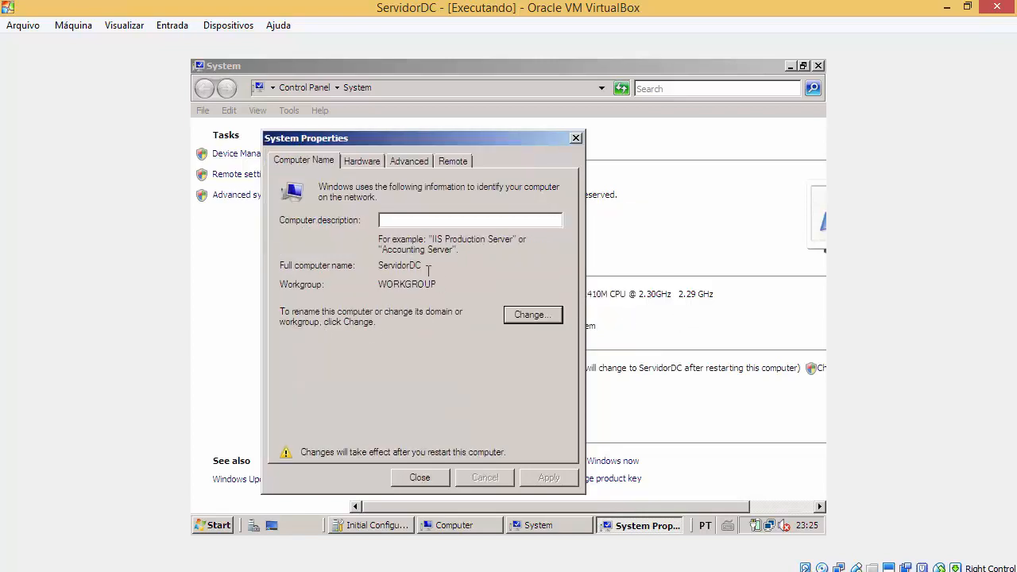
click(419, 478)
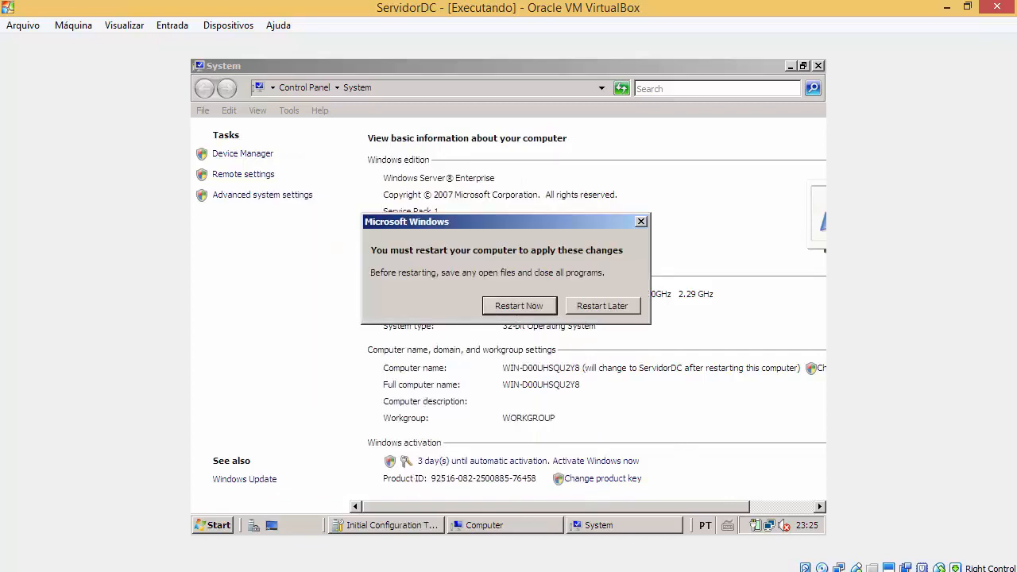
Step: Postpone the restart and open Network and Sharing Center from the network tray icon
click(601, 313)
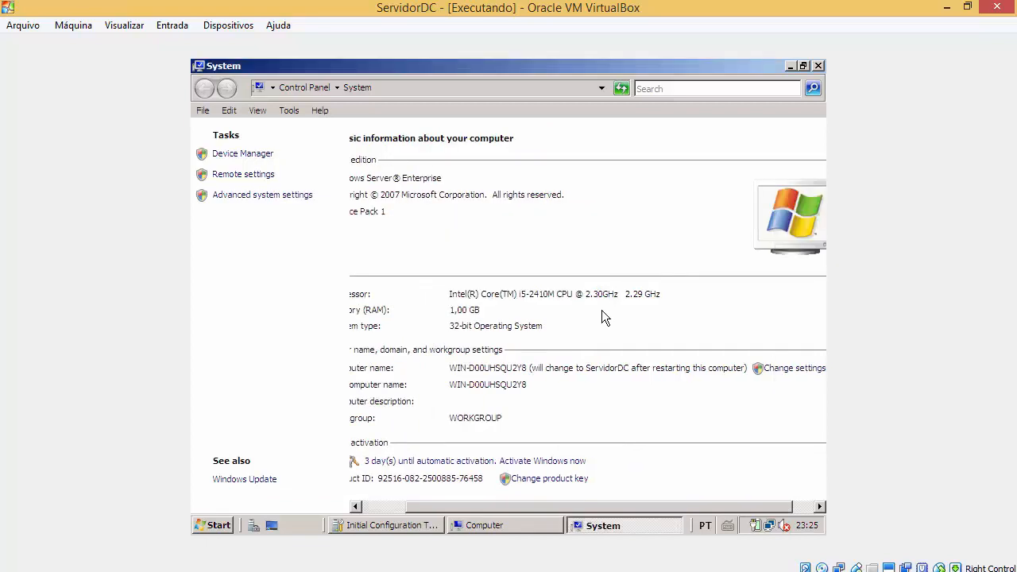
right_click(770, 521)
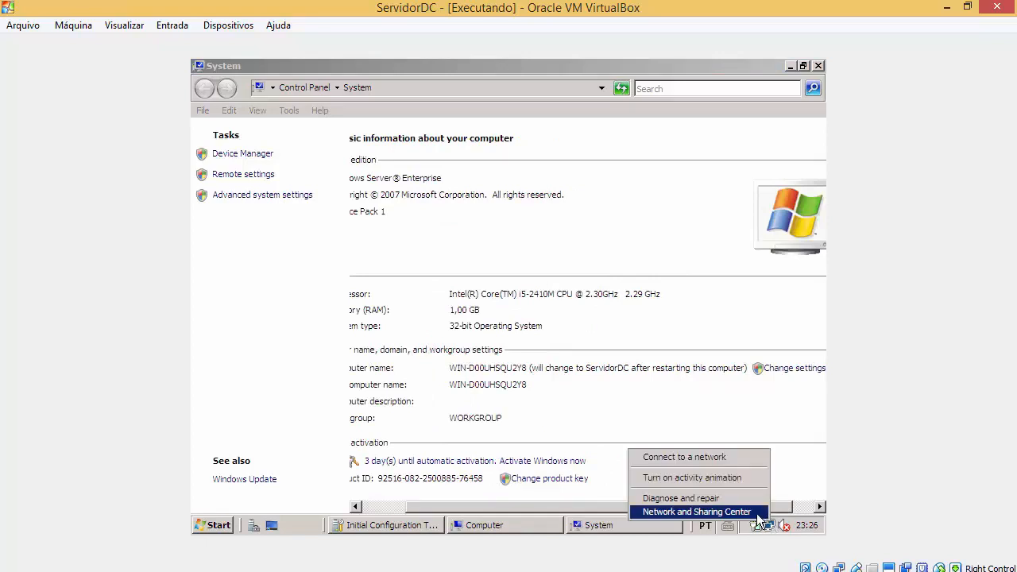
click(741, 512)
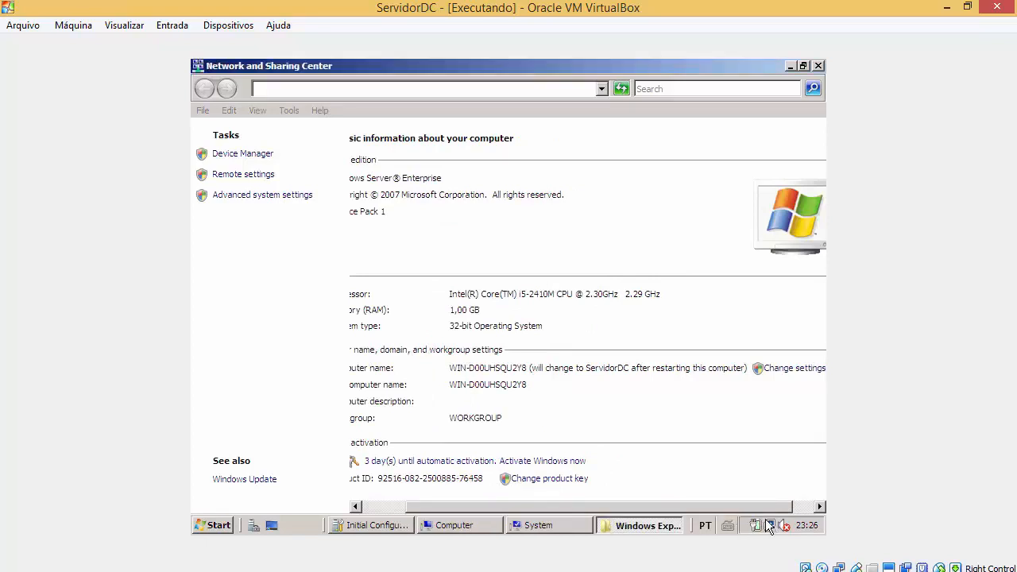
right_click(770, 528)
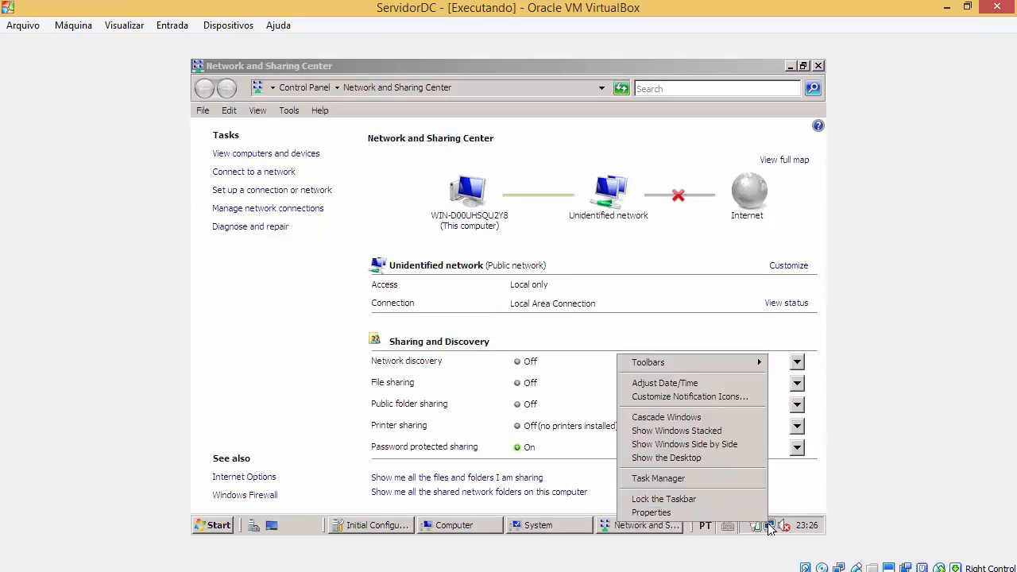
right_click(770, 527)
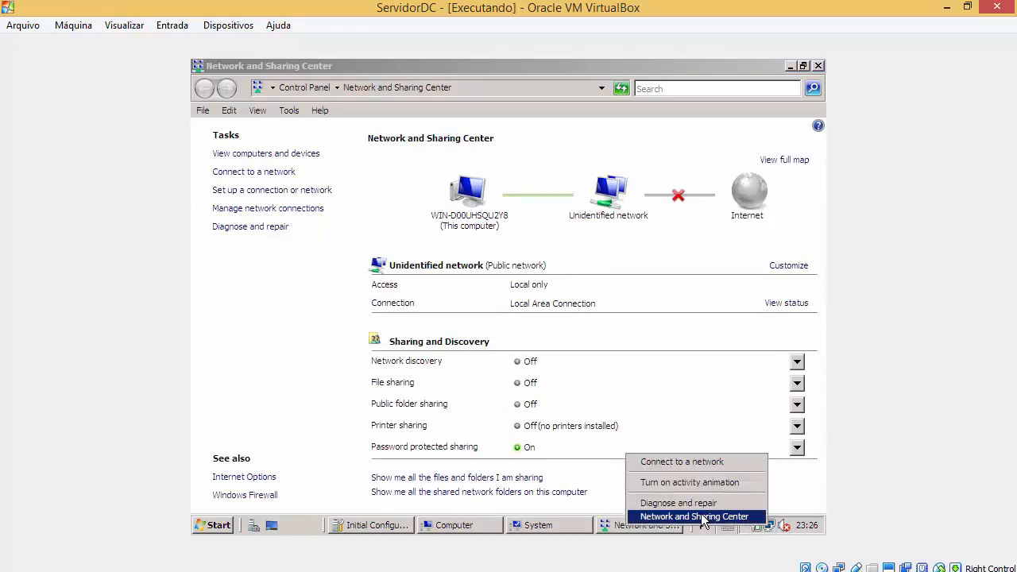
click(682, 267)
click(608, 194)
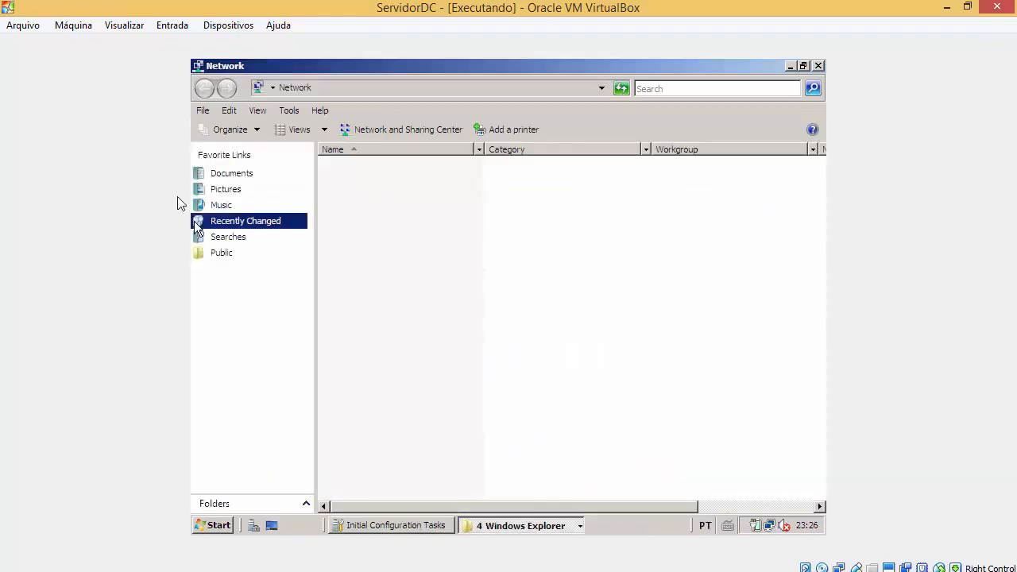
Step: Check the VM's network adapter settings without changes and close the Network folder
click(222, 25)
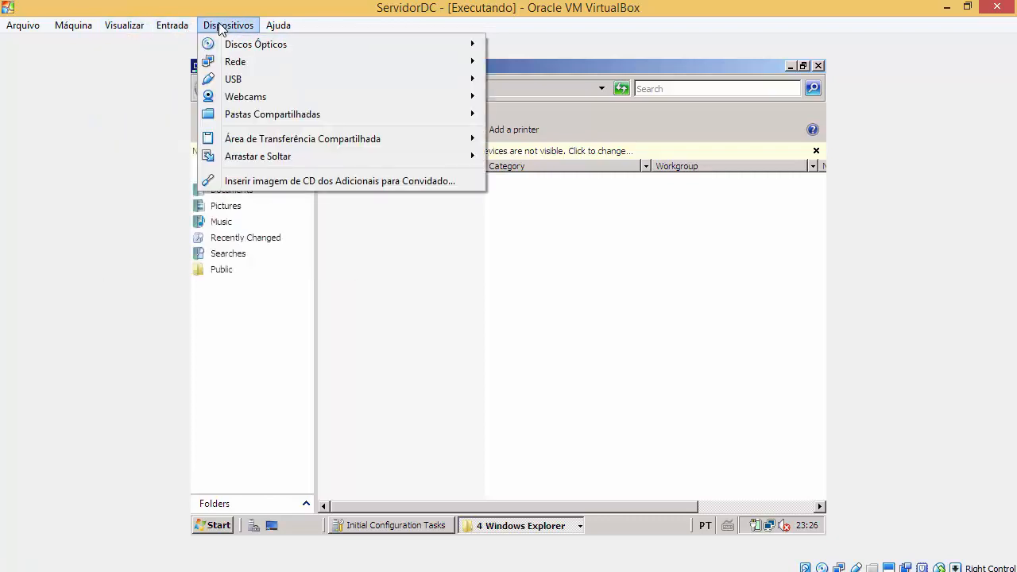
click(521, 64)
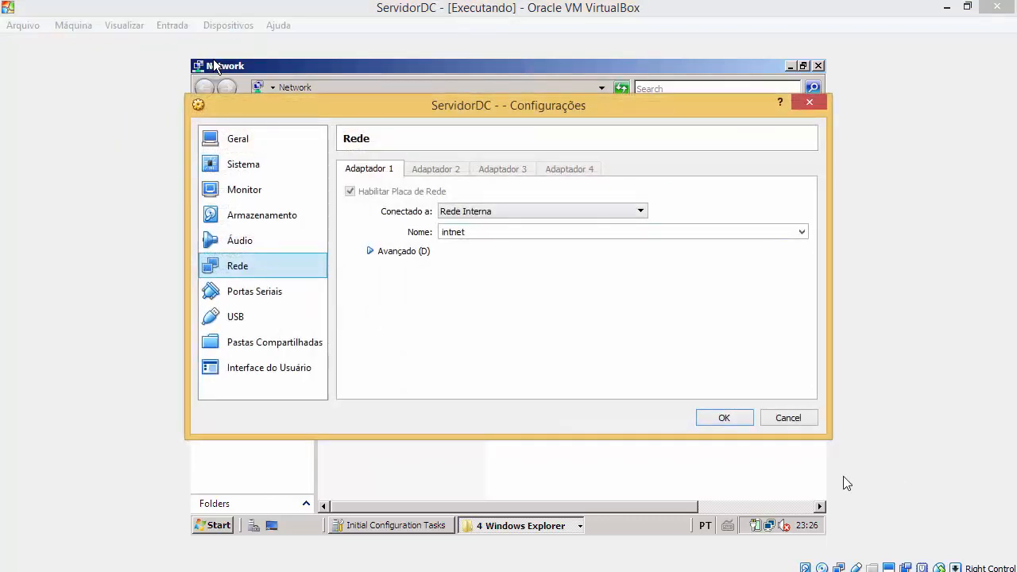
click(807, 420)
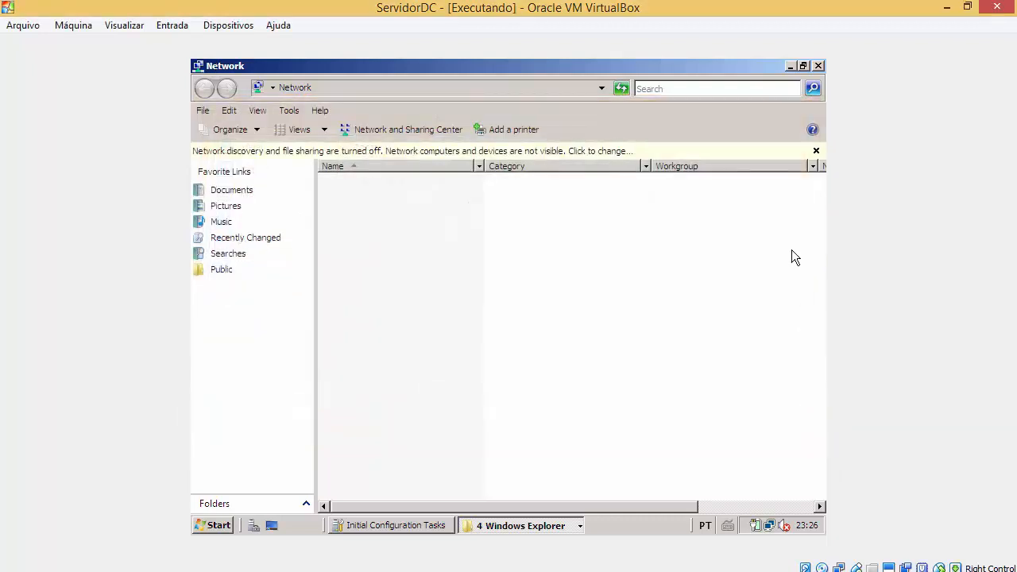
click(818, 67)
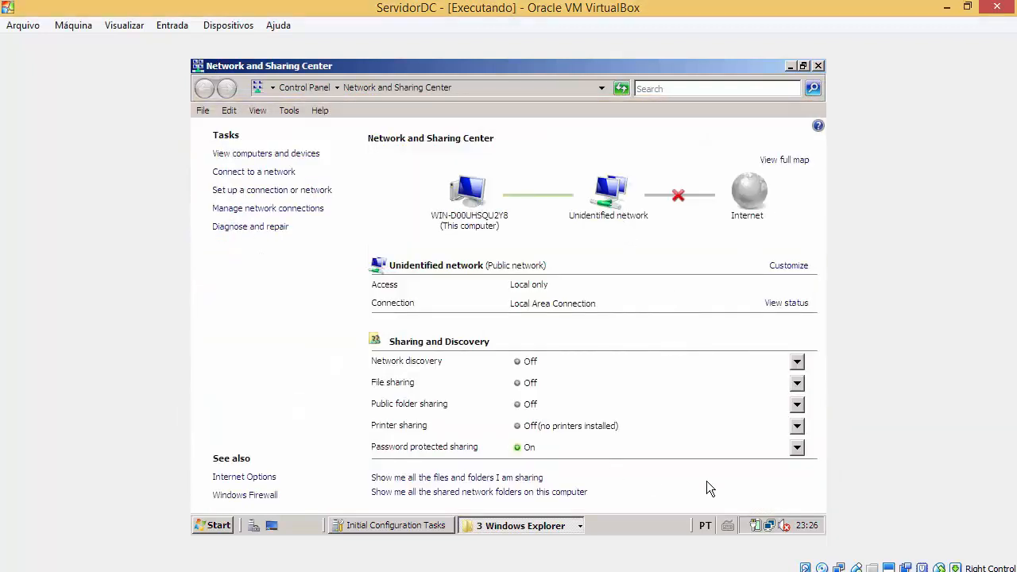
Step: Search 'netwo' to reopen Network and Sharing Center and view the Local Area Connection status
click(221, 526)
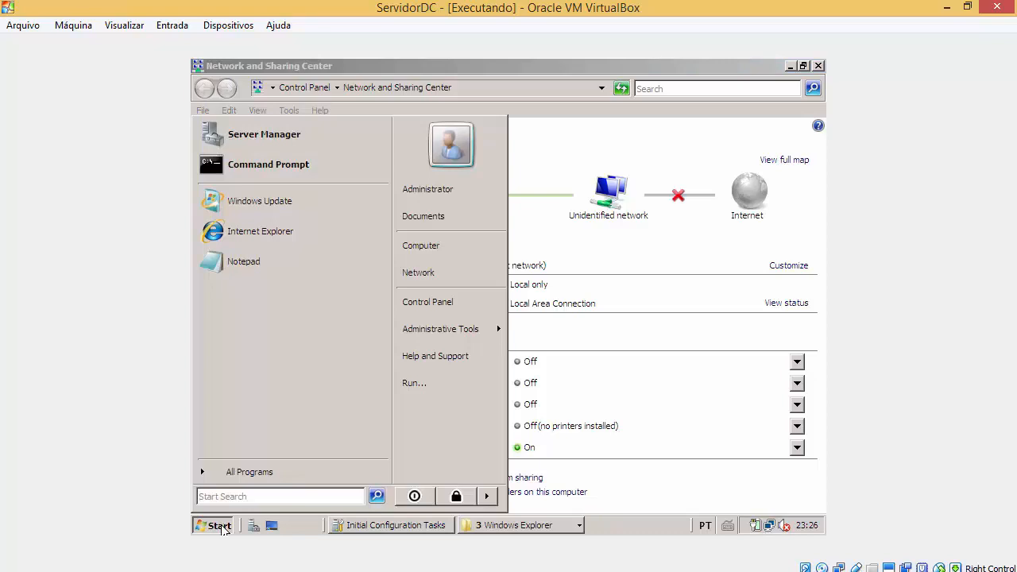
text(netw)
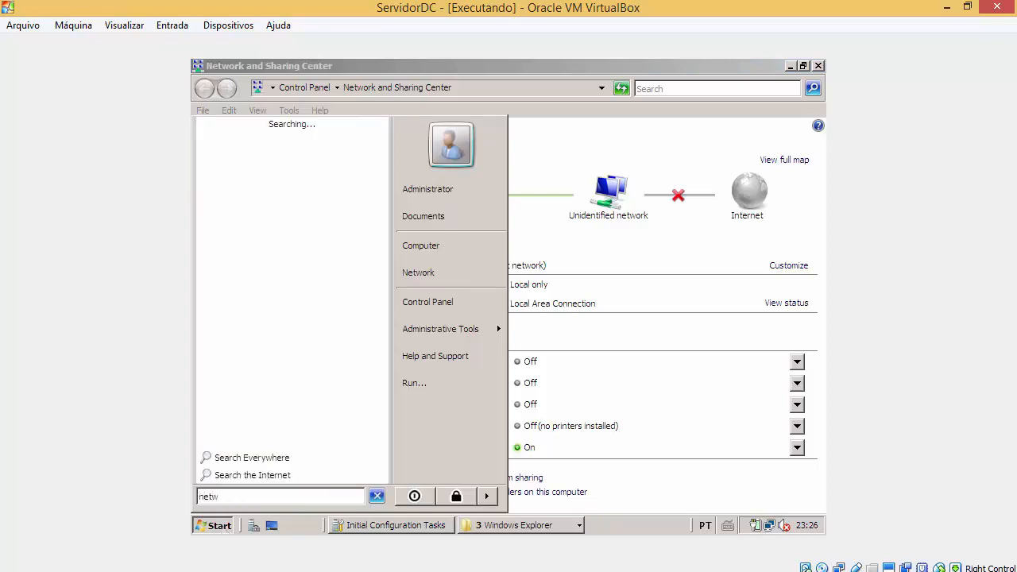
text(o)
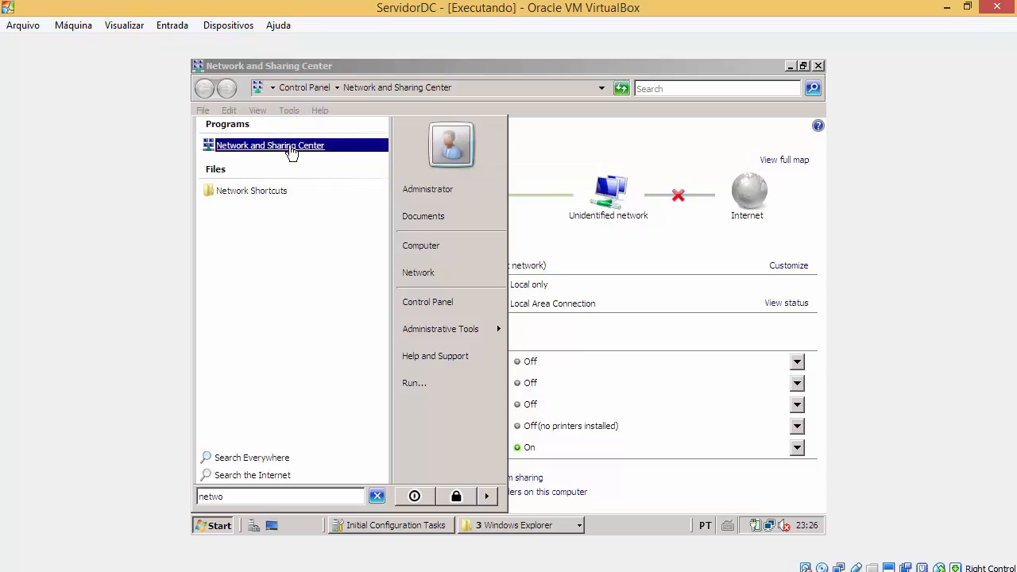
click(290, 148)
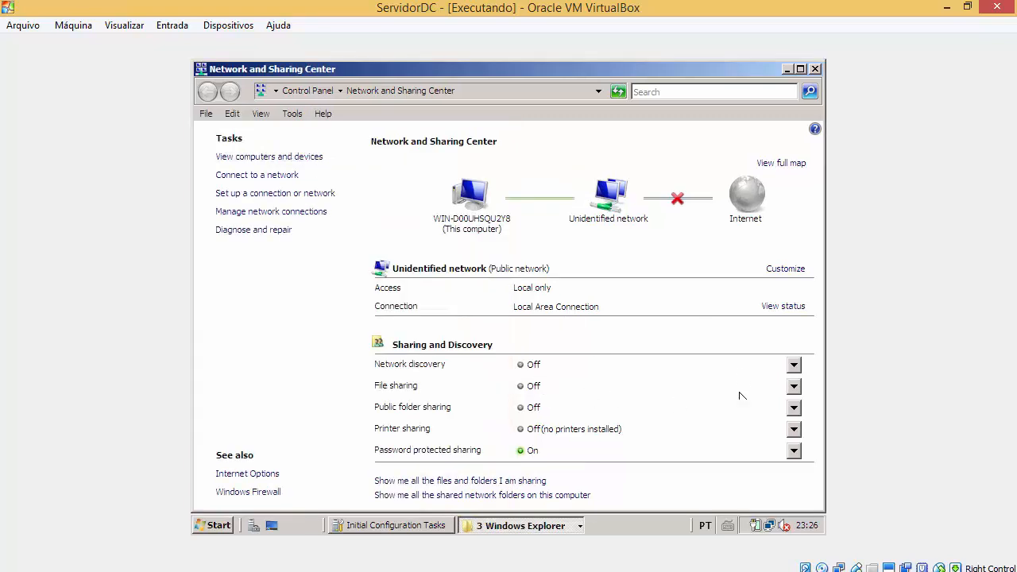
right_click(766, 526)
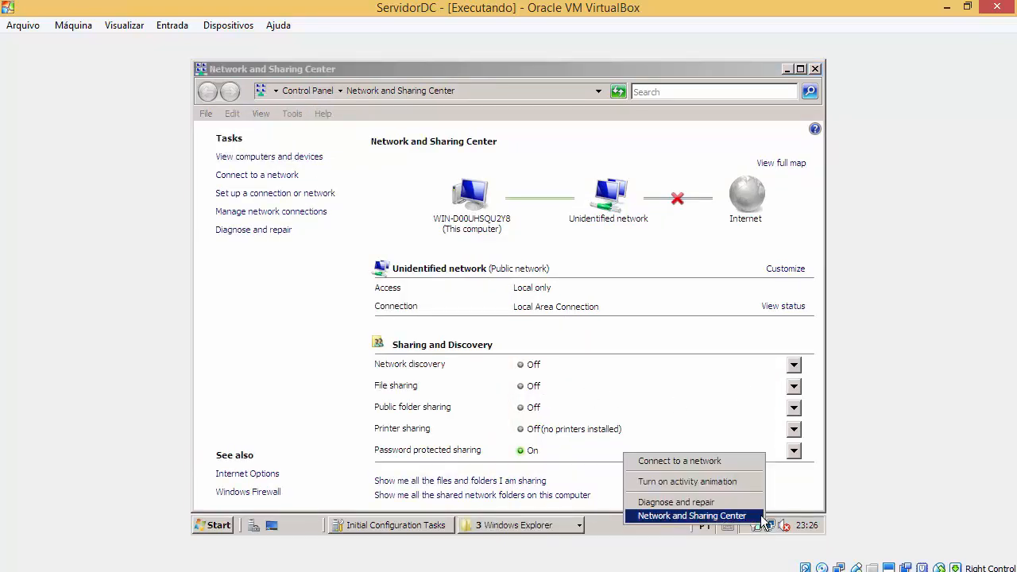
click(799, 308)
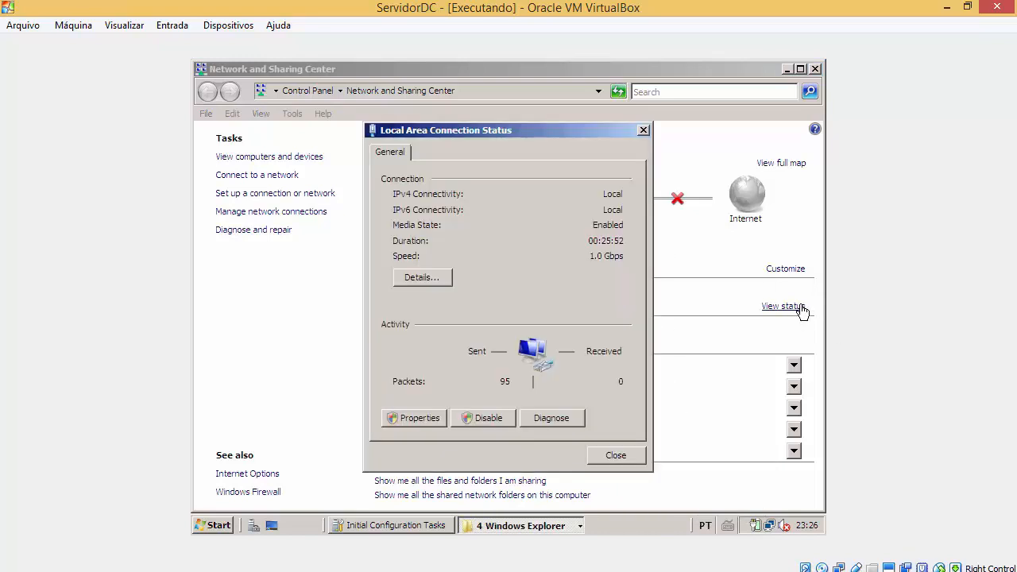
Step: Open the connection's IPv4 properties and set the static IP address 10.100.100.1
click(419, 419)
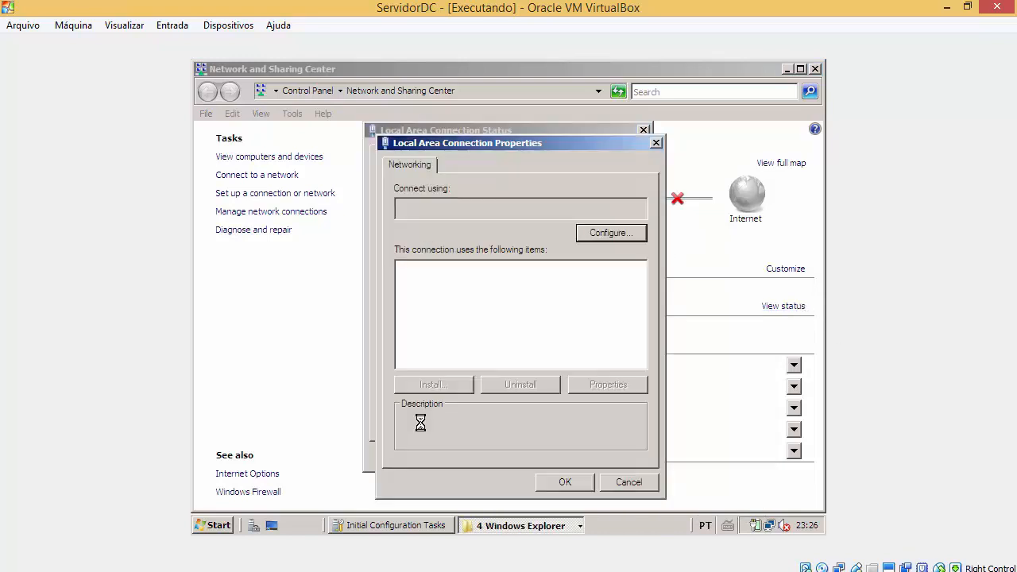
click(532, 322)
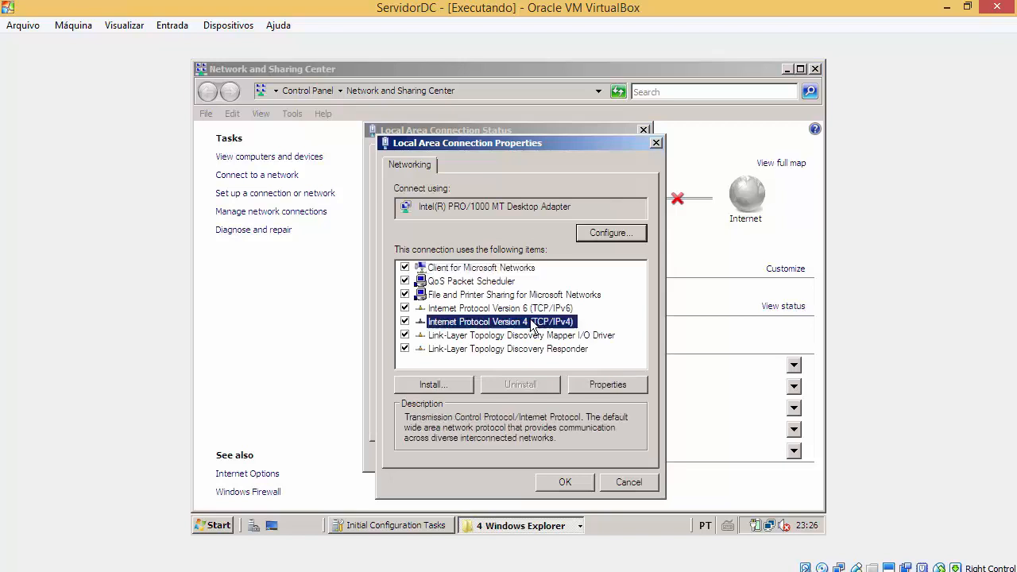
double_click(531, 322)
drag(551, 170, 634, 146)
click(584, 256)
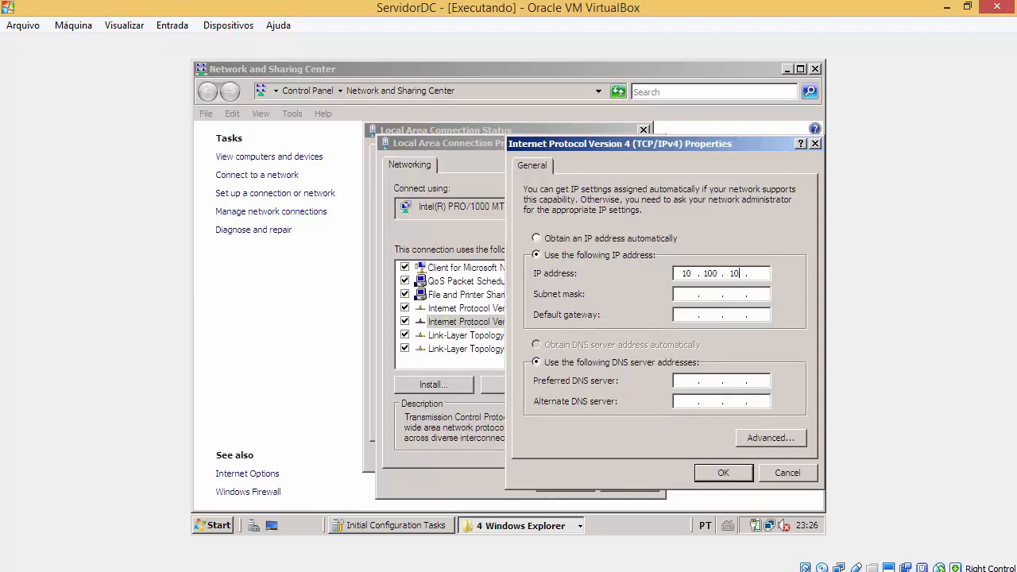
click(677, 277)
text(10 . 100 . 100 . 1)
Step: Add subnet mask 255.0.0.0 and a preferred DNS server, then apply and close the dialogs
click(696, 296)
click(691, 381)
text(10 . 100)
double_click(699, 382)
drag(688, 381, 670, 382)
click(744, 473)
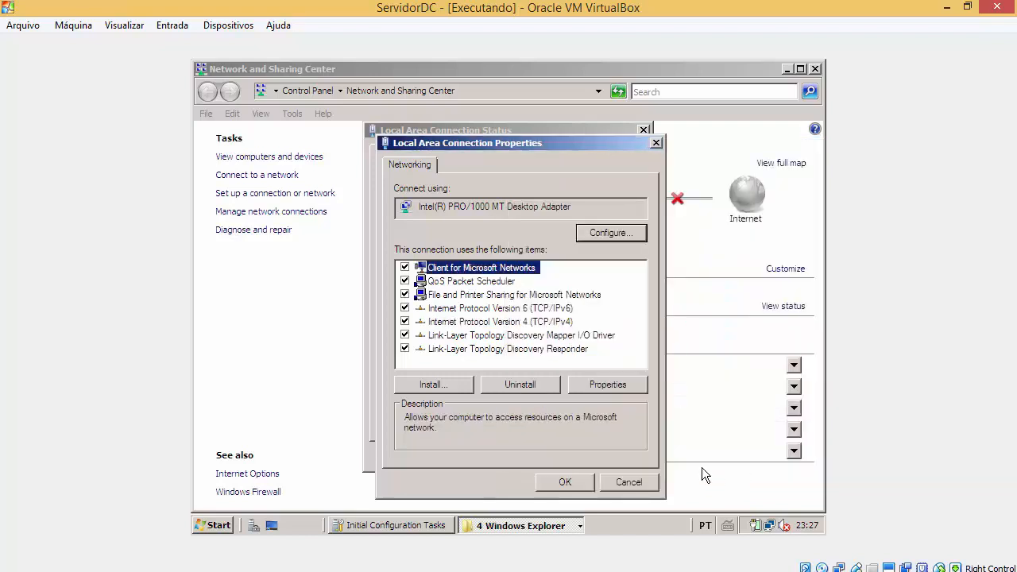
click(590, 484)
click(615, 456)
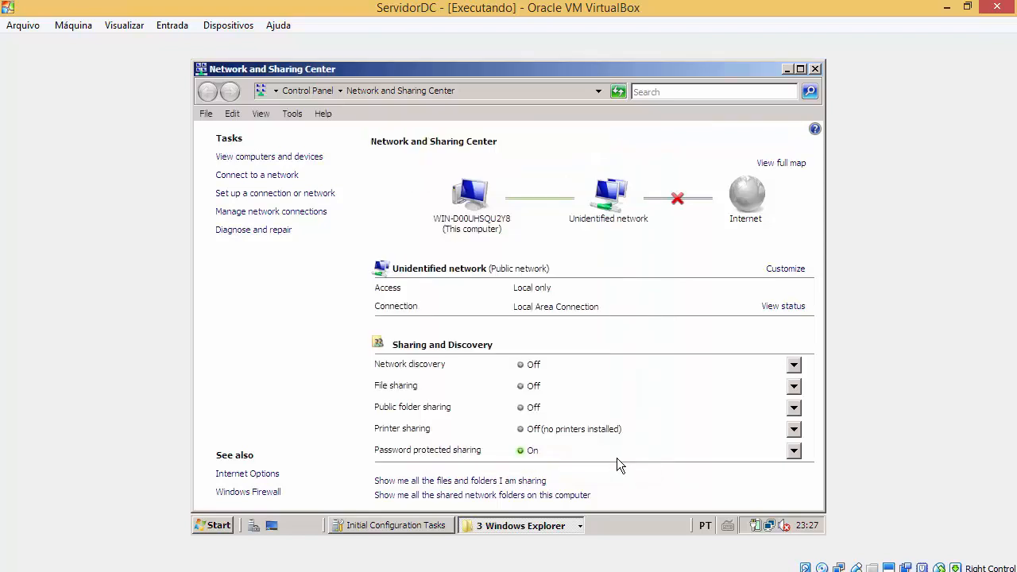
Step: Restart the ServidorDC guest from the Start menu with shutdown comment 'dsadadadadsadasda'
click(233, 529)
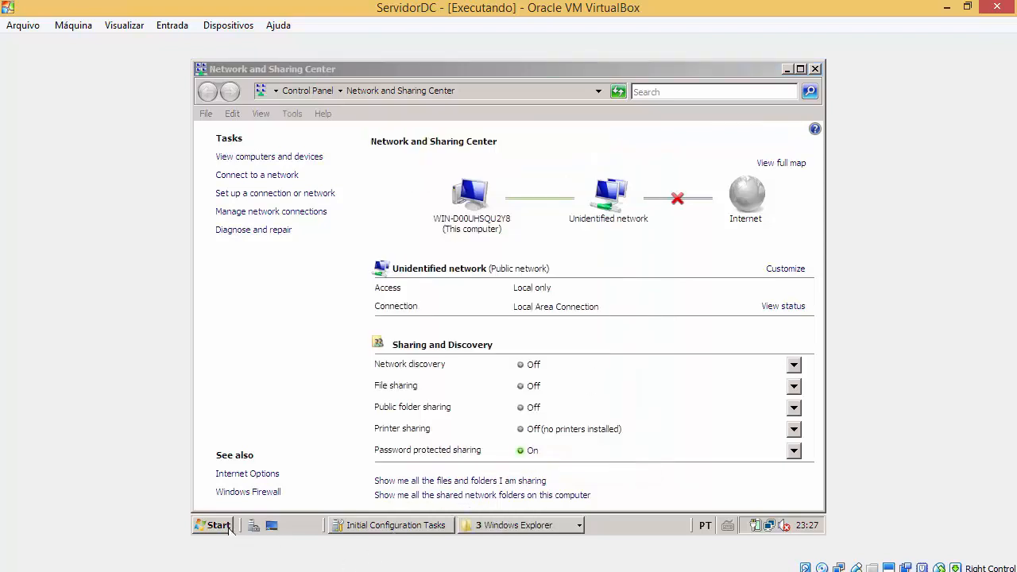
mouse_move(486, 496)
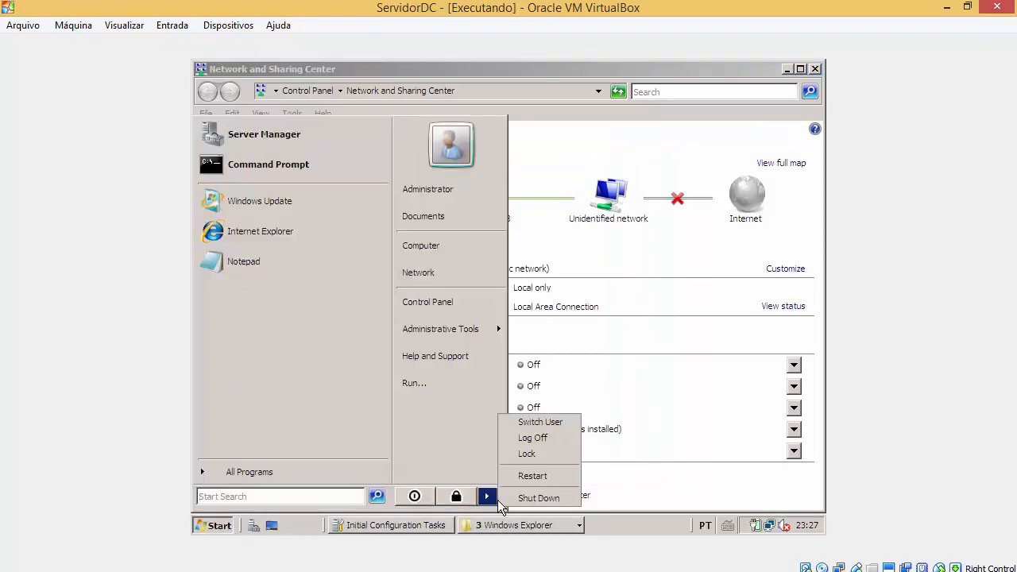
click(543, 481)
text(dsadadadadsadasda)
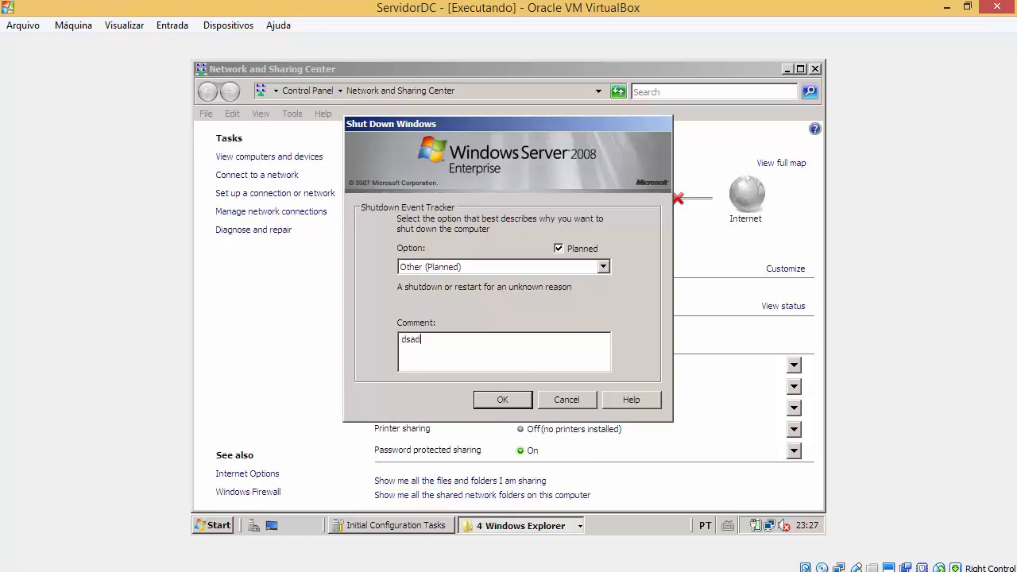
drag(514, 364, 380, 353)
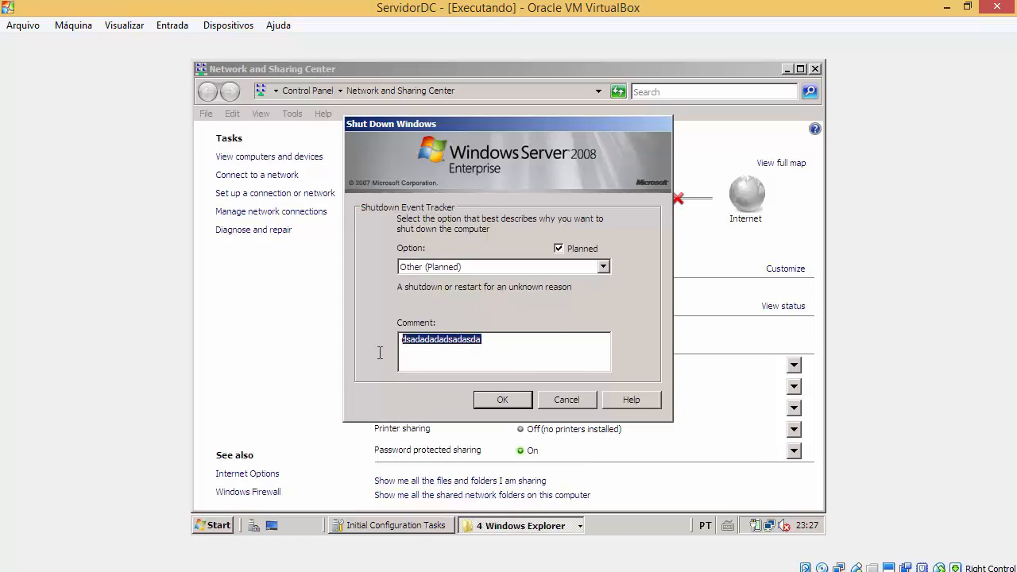
click(508, 404)
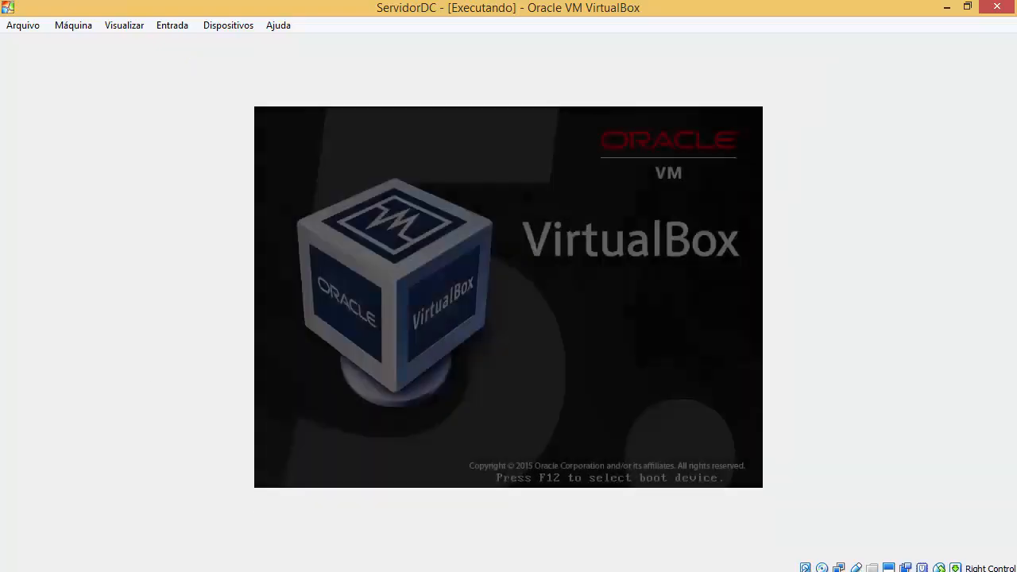
Step: Minimize the ServidorDC2 window to reveal the ServidorDC boot screen
mouse_move(334, 552)
click(434, 528)
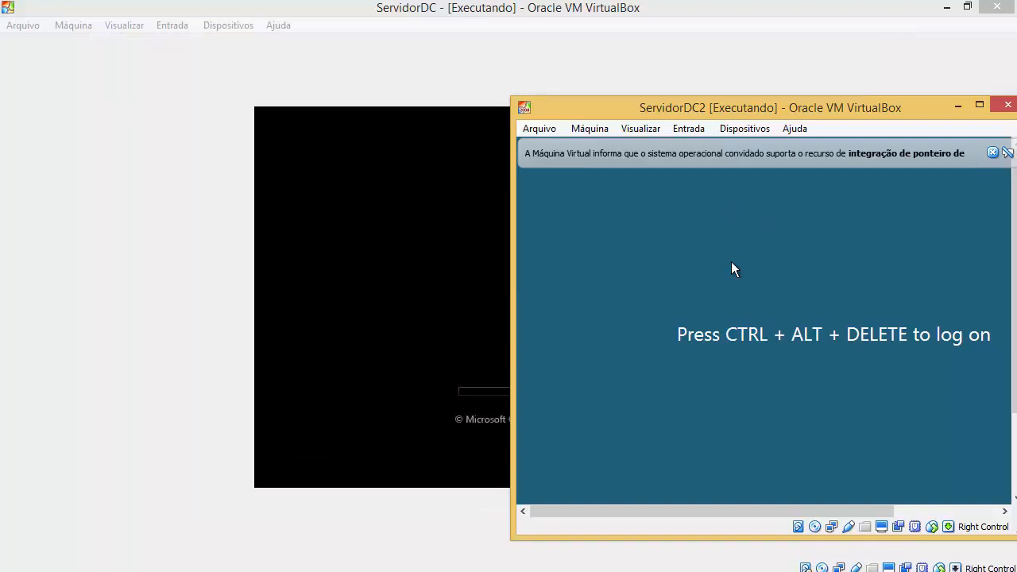
click(959, 105)
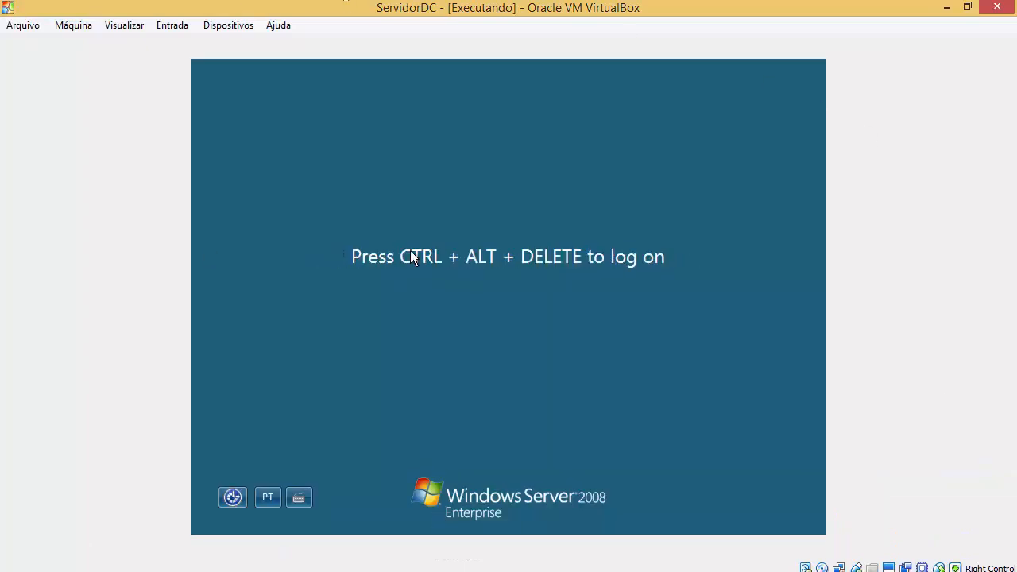
Step: Send Ctrl-Alt-Del from the Input > Keyboard menu and log on with the Administrator password
click(172, 25)
mouse_move(198, 45)
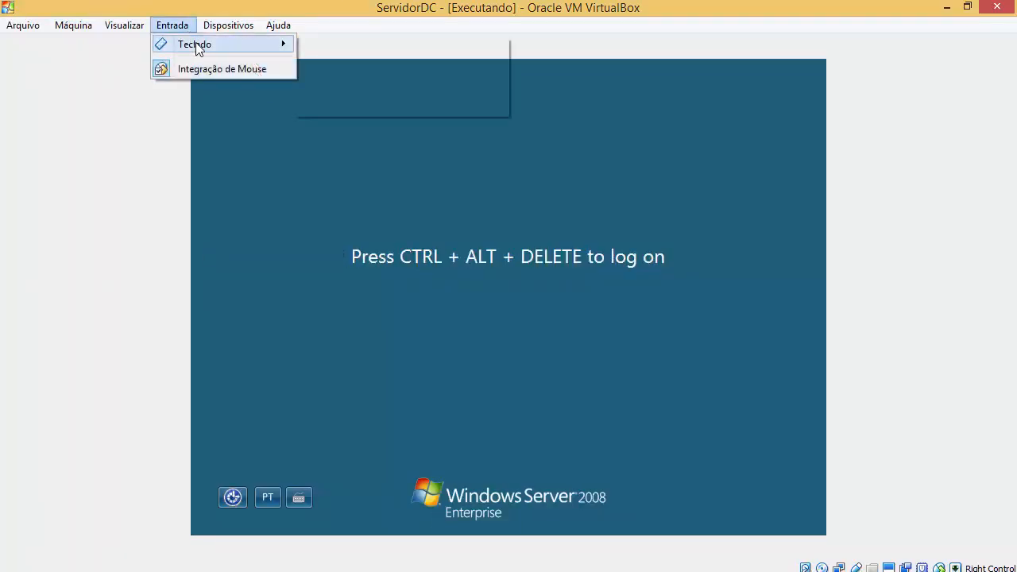
click(373, 73)
text(•)
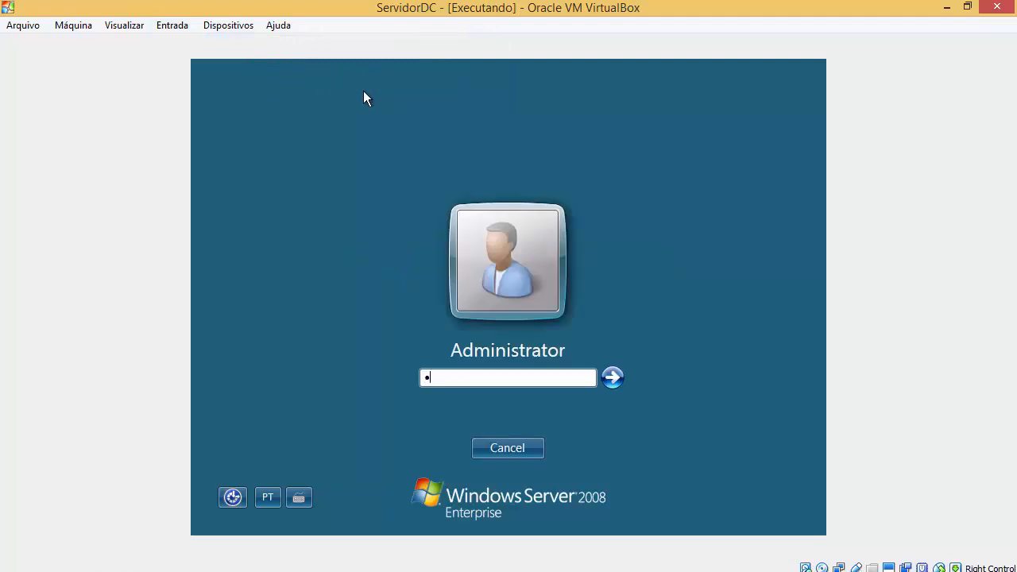
text(••••)
key(Return)
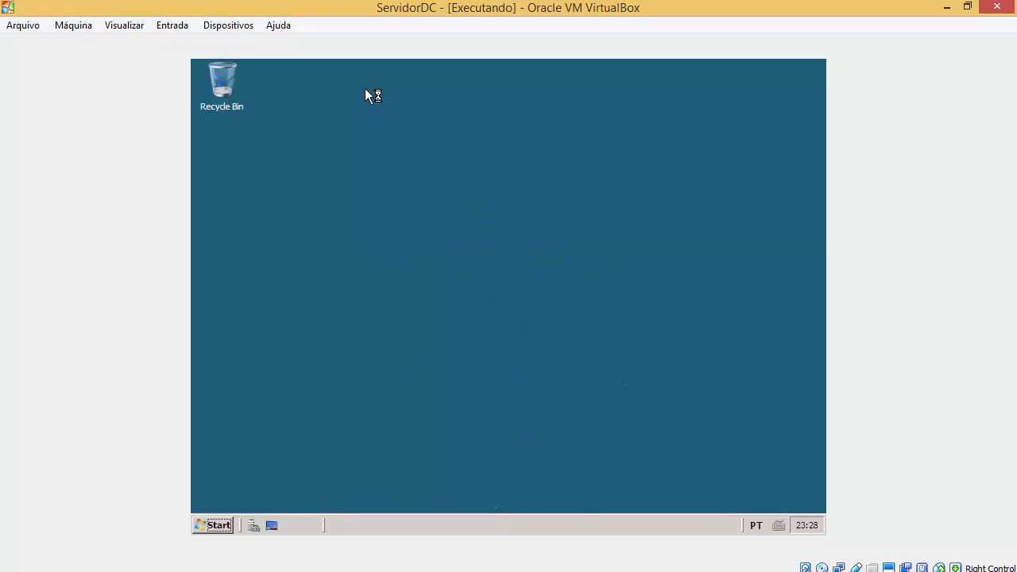
Step: Open the System properties page through the Computer item on the Start menu
click(224, 525)
right_click(484, 251)
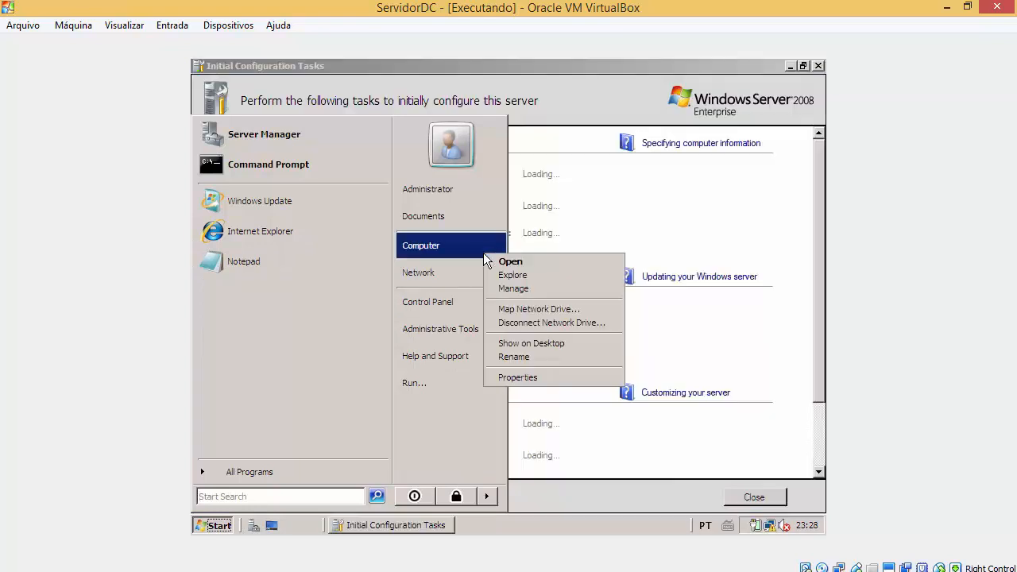
click(524, 379)
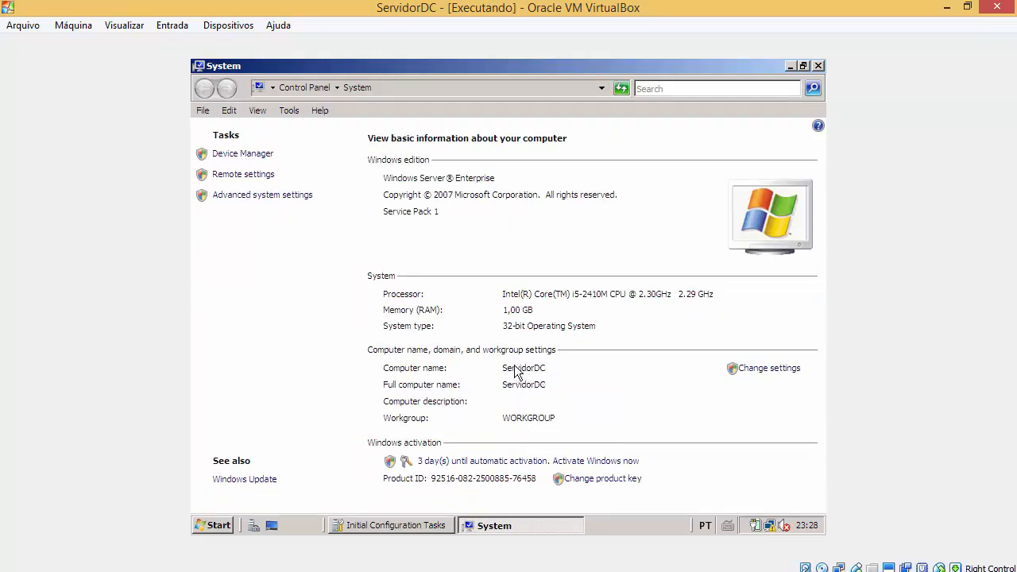
Step: Run ipconfig in a Command Prompt to confirm 10.100.100.1, then close the prompt
click(213, 525)
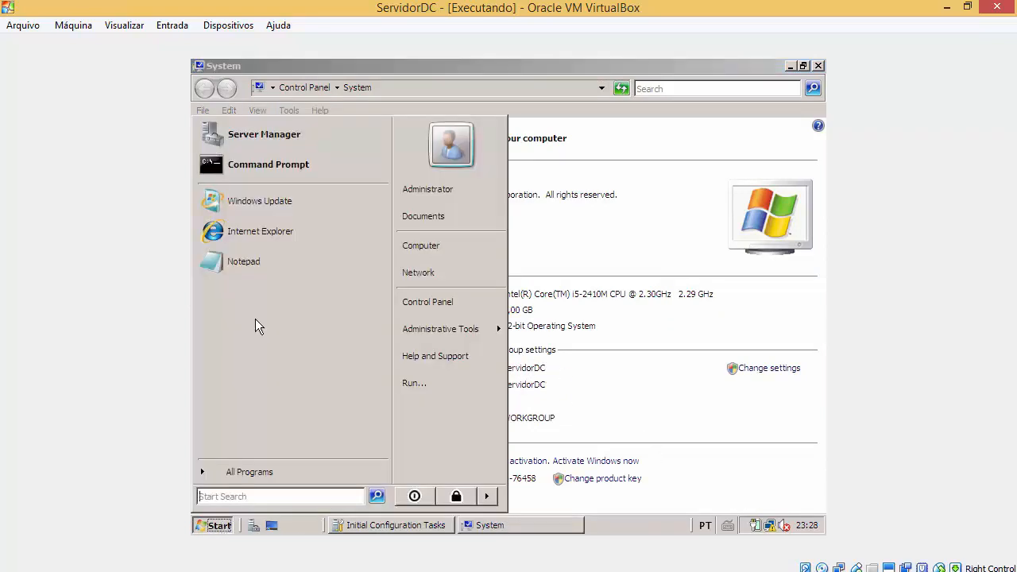
click(250, 163)
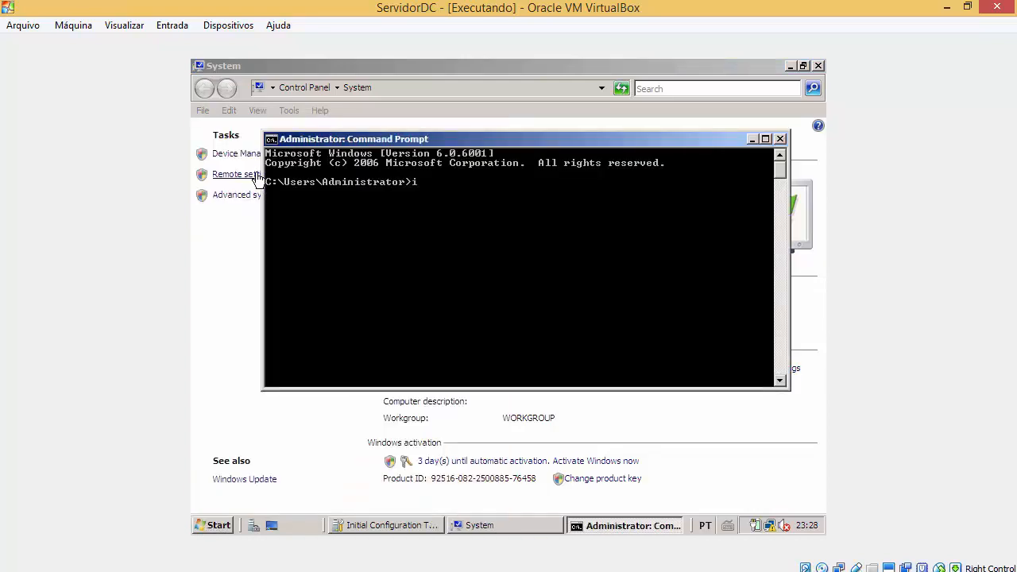
text(ipconfig)
key(Return)
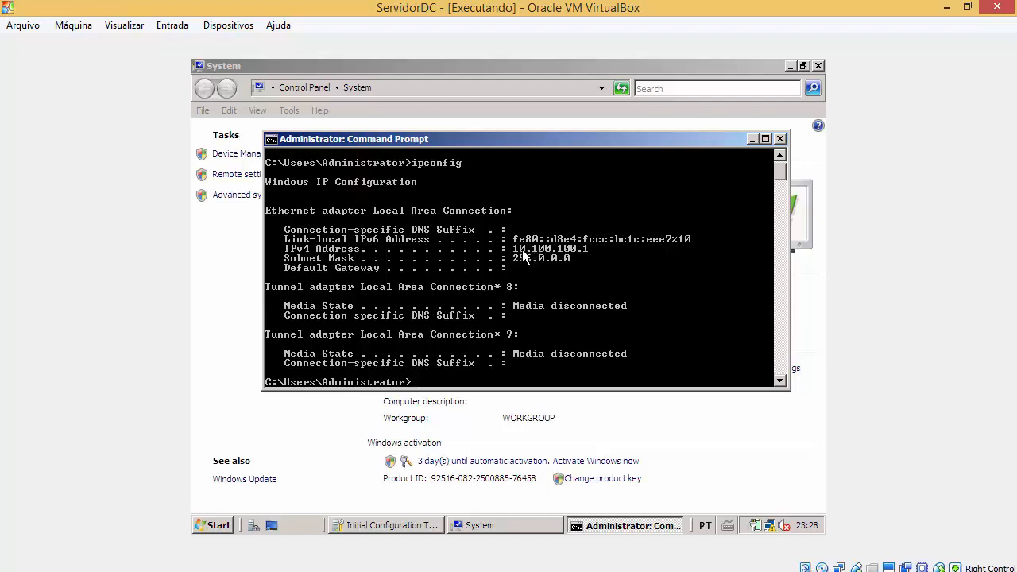
click(779, 139)
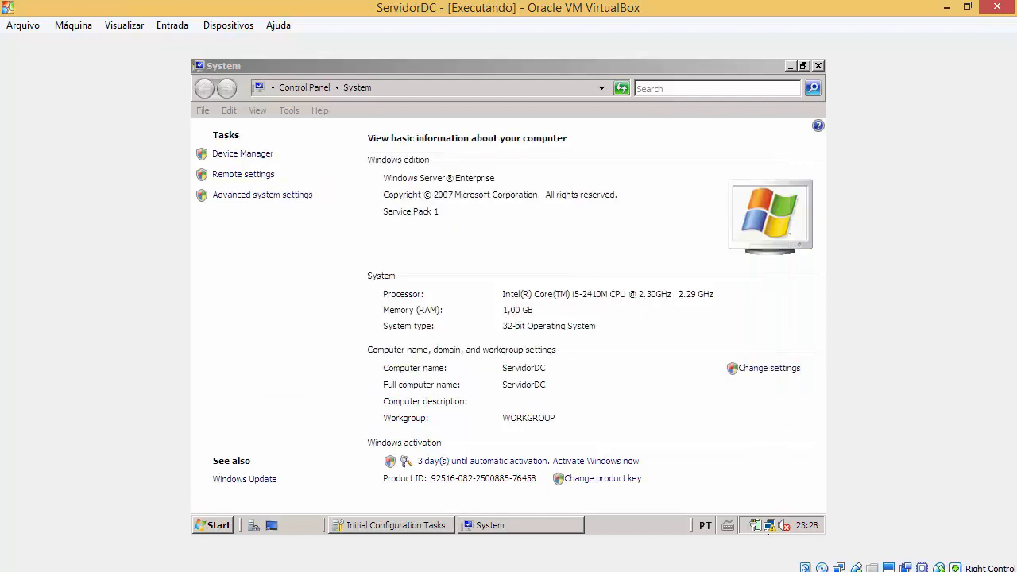
Step: Open Network and Sharing Center, browse the network, then go up to the Desktop folder
right_click(768, 526)
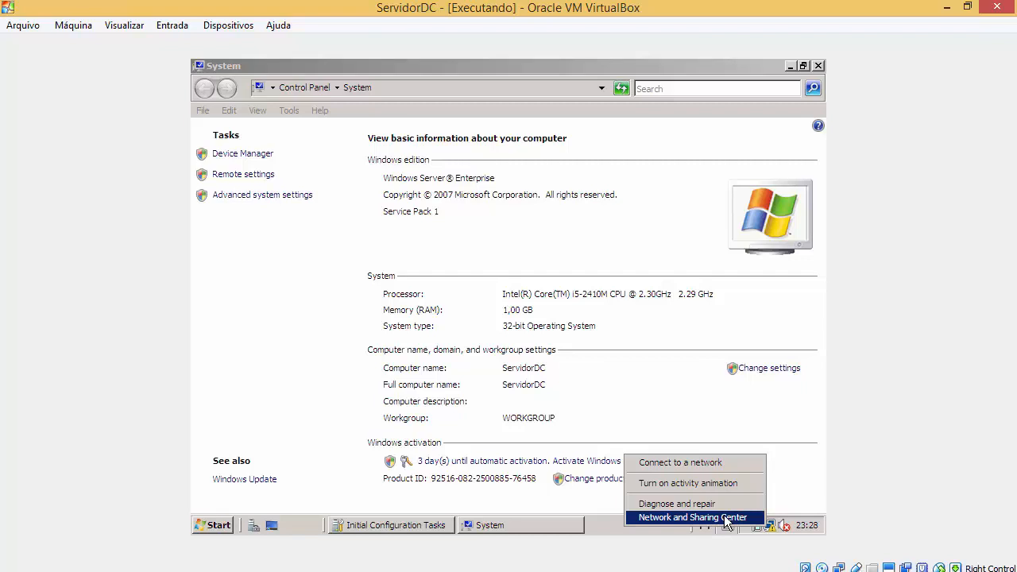
click(727, 518)
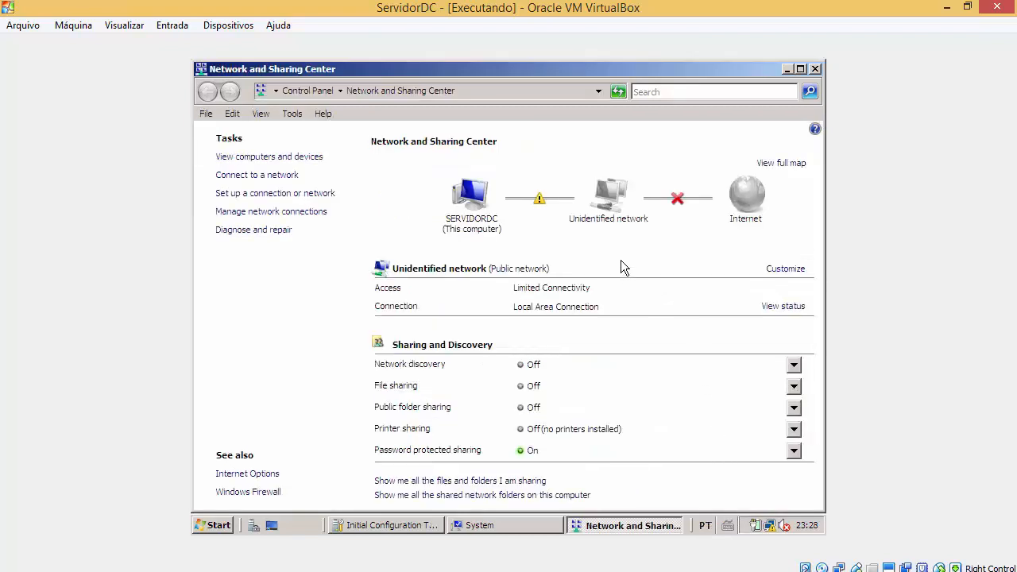
click(618, 199)
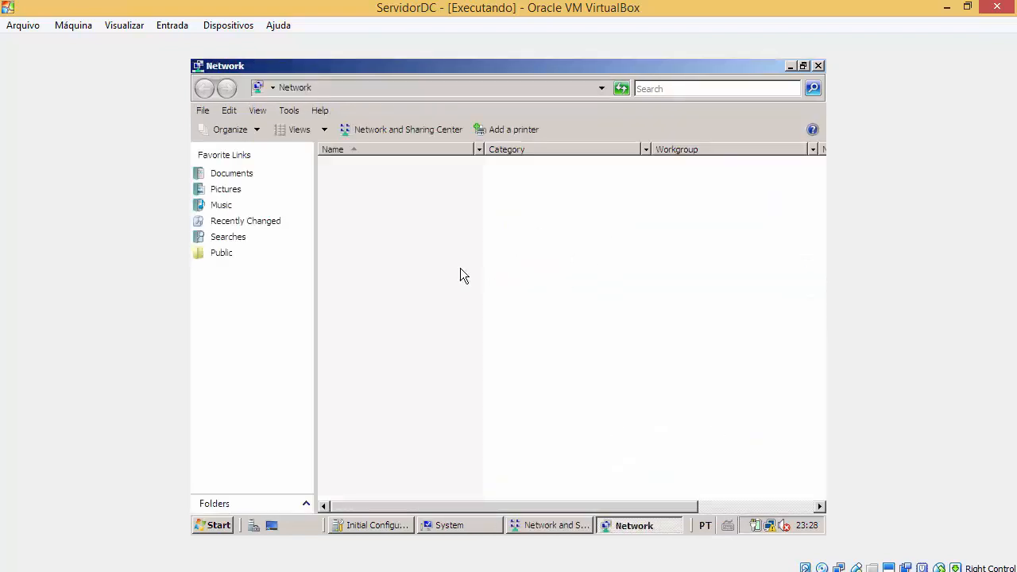
click(262, 84)
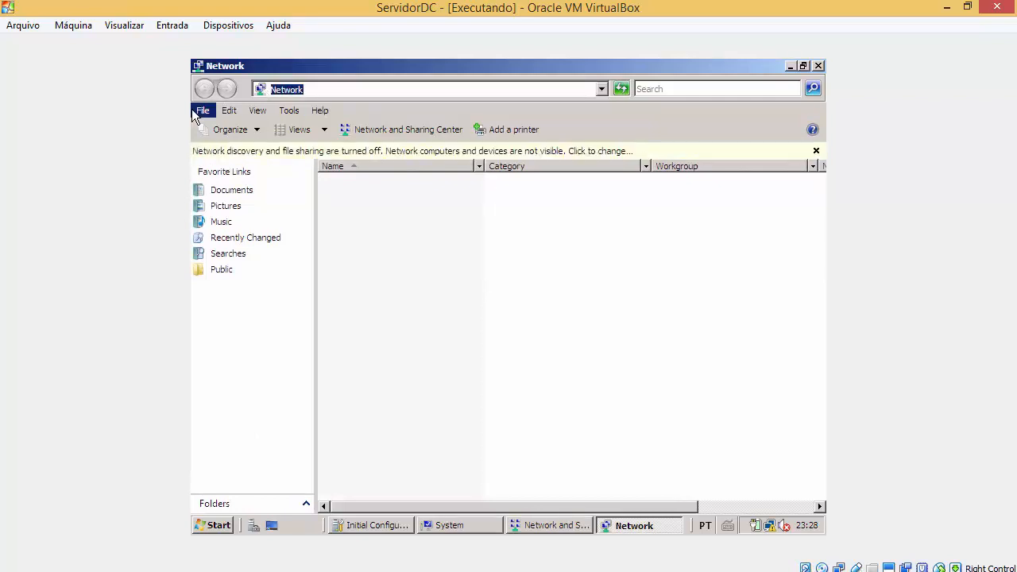
click(383, 250)
key(alt+Up)
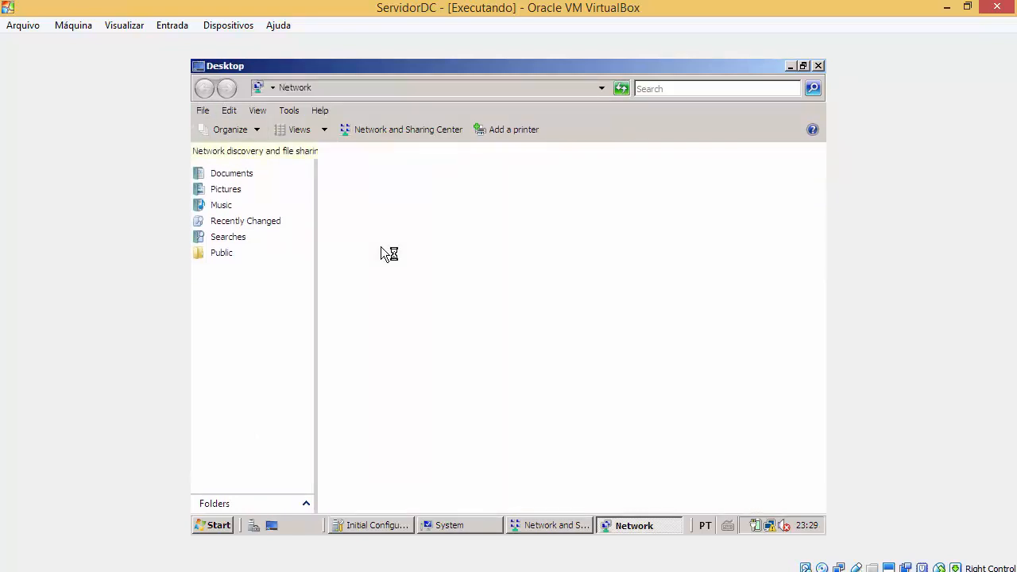
Step: Review the Local Area Connection's IPv4 settings and cancel out without changes
right_click(764, 528)
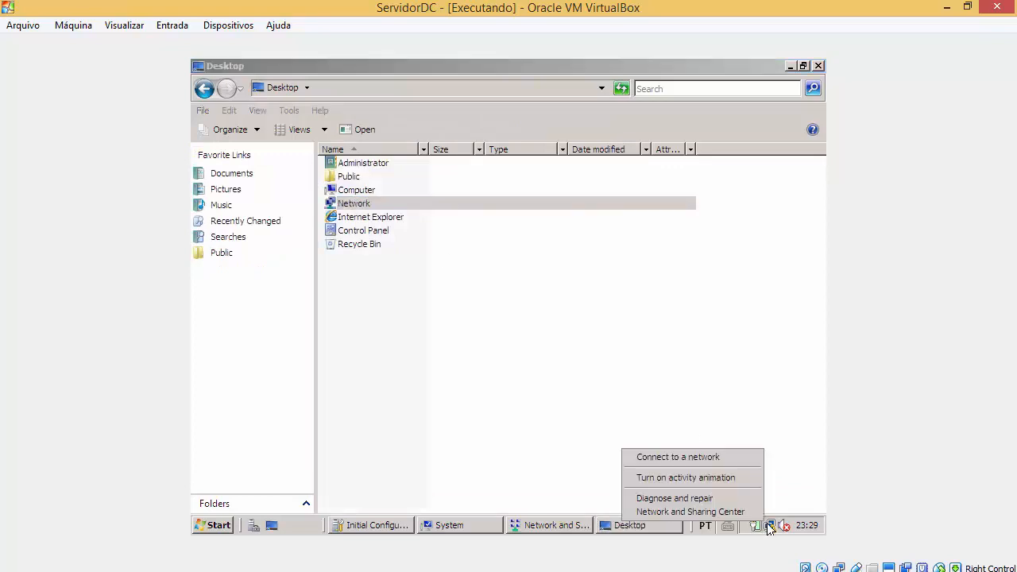
click(755, 512)
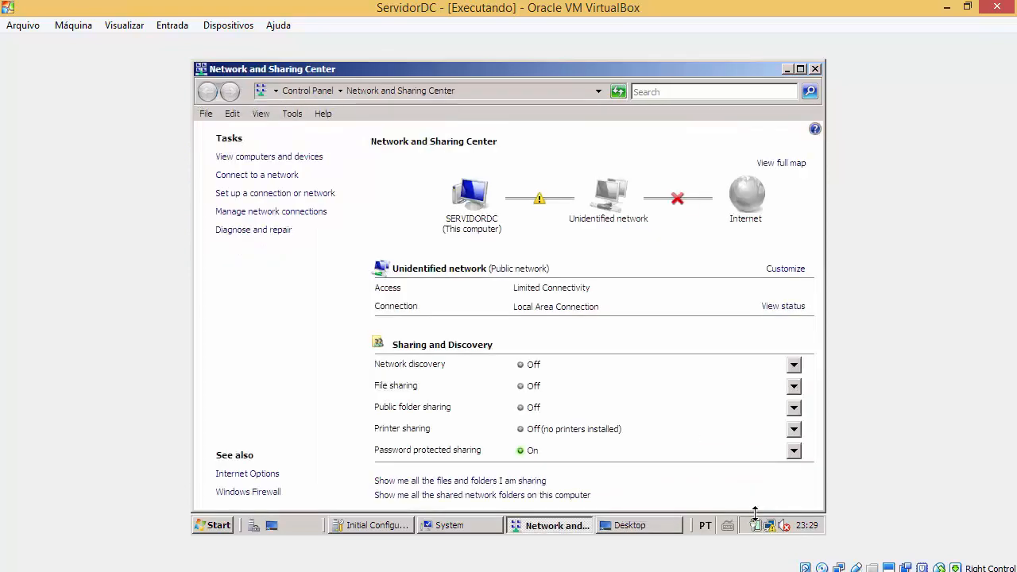
click(785, 308)
click(415, 420)
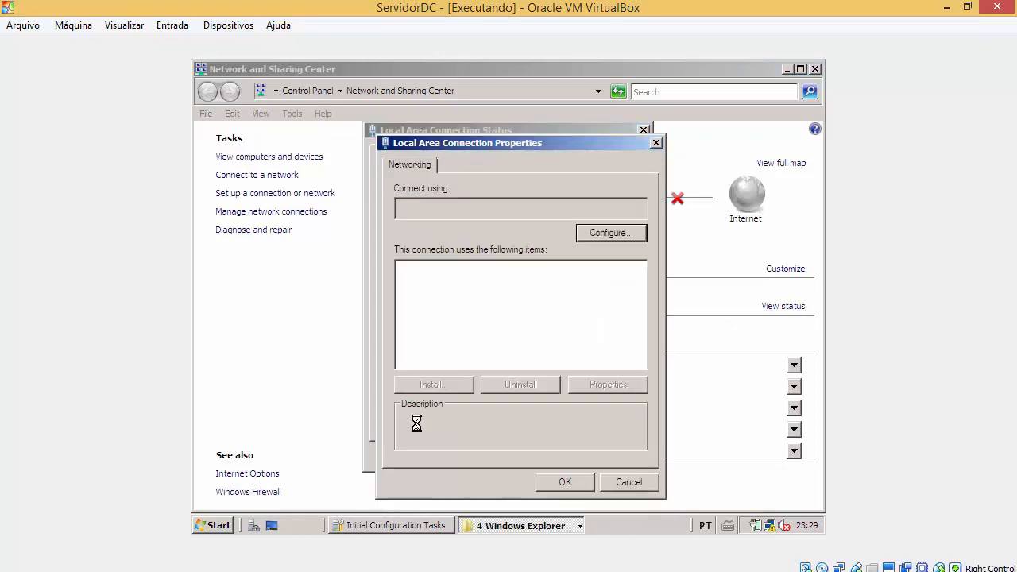
double_click(481, 320)
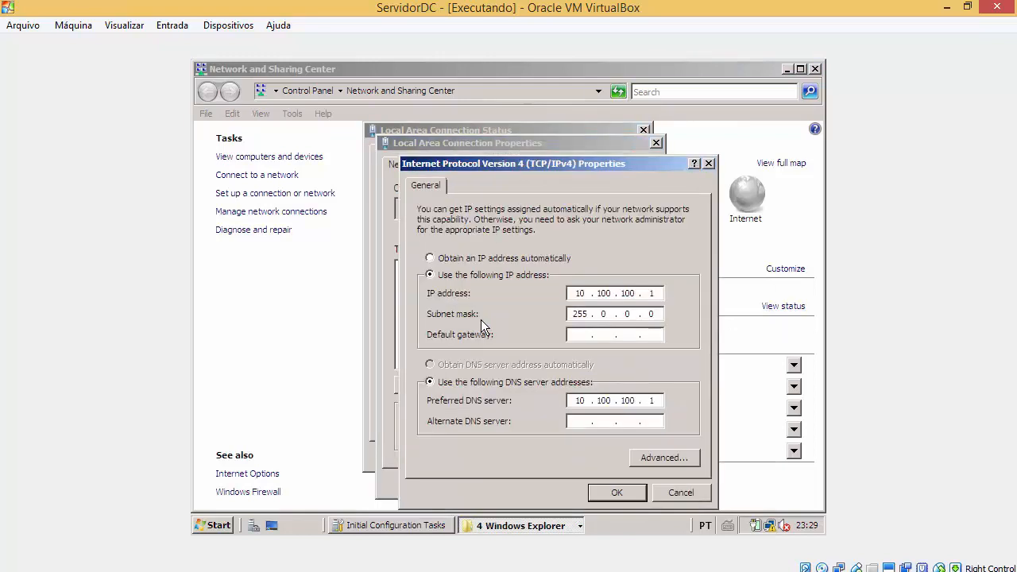
click(691, 493)
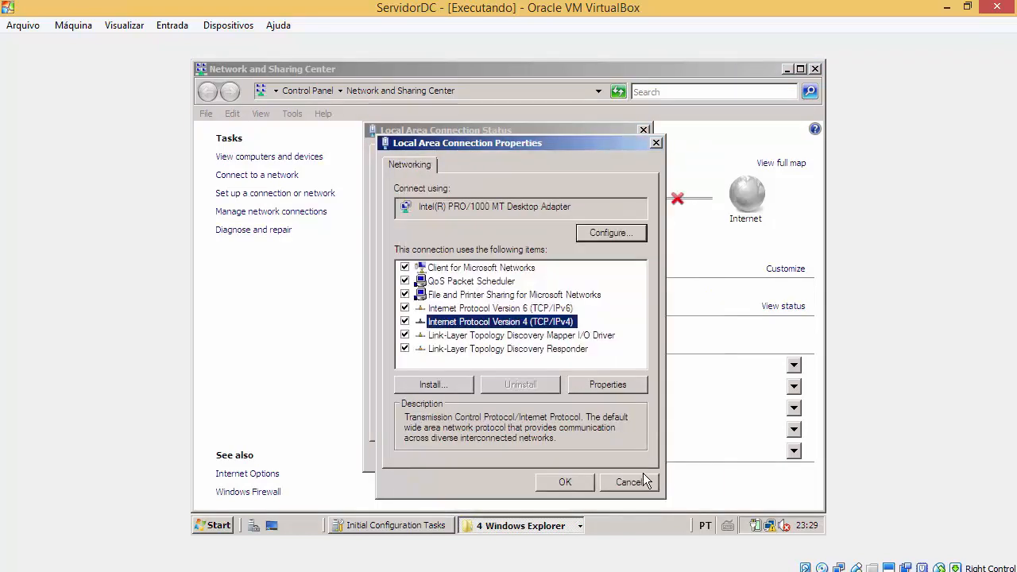
click(647, 481)
Step: Close the status, Network and Sharing Center, Desktop and System windows
click(643, 132)
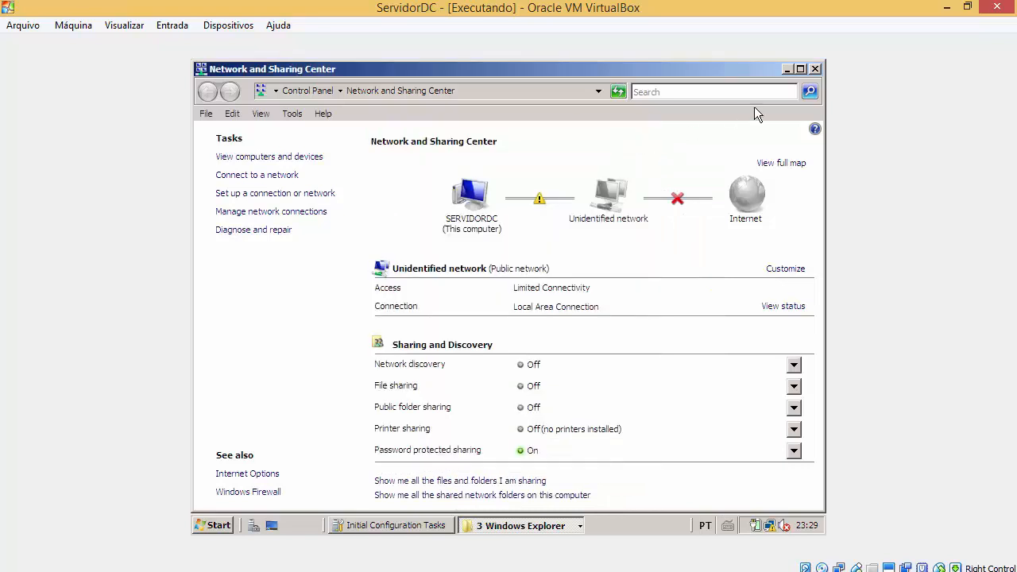
click(814, 69)
click(818, 67)
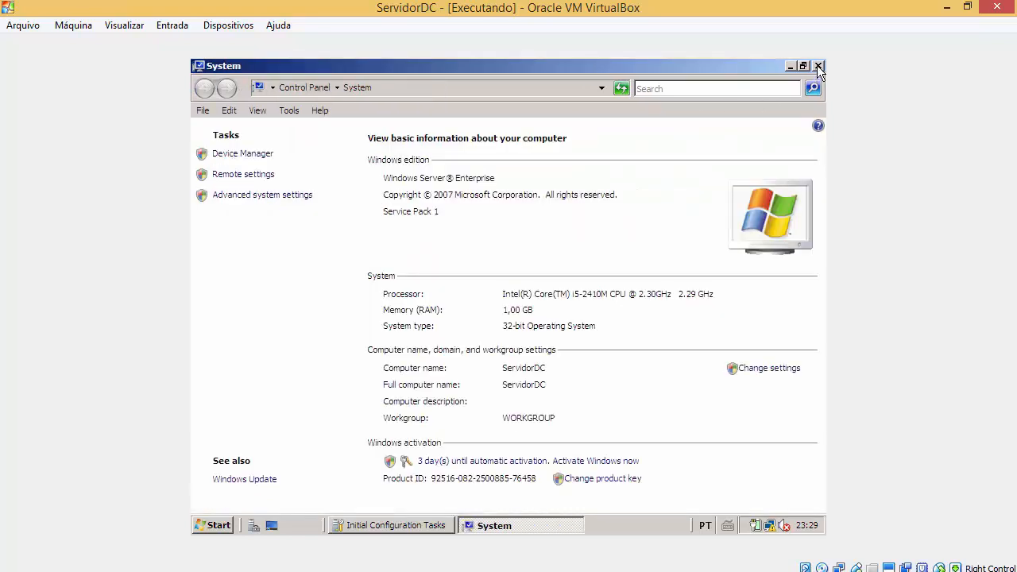
click(818, 68)
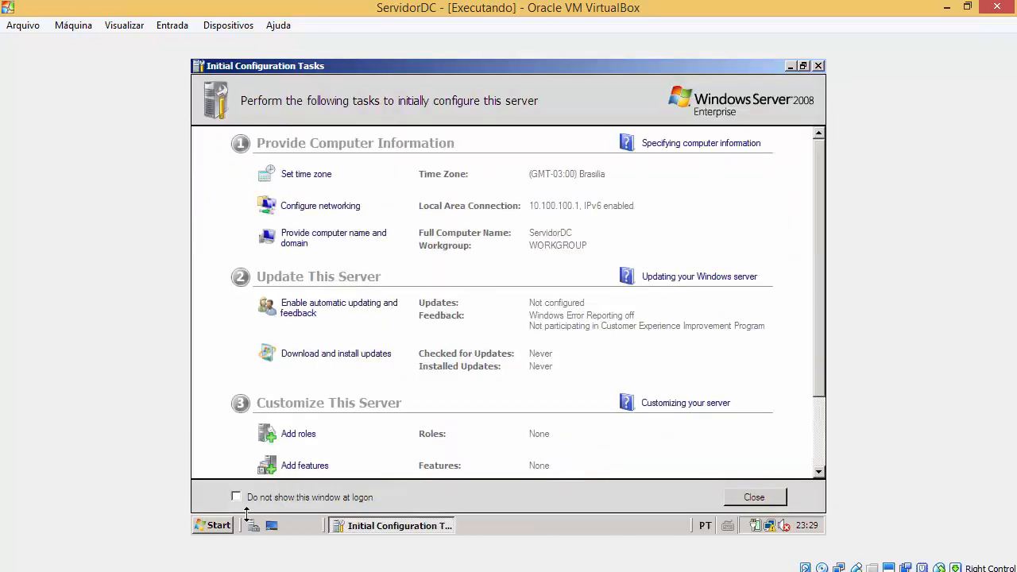
Step: Launch dcpromo from Start Search and switch to ServidorDC2 while the AD DS binaries install
click(214, 526)
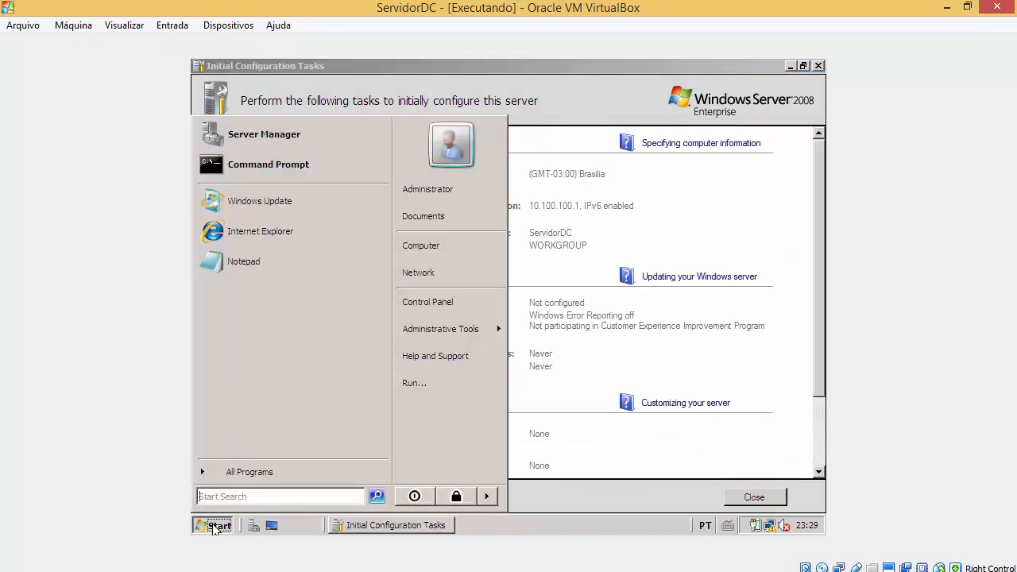
text(dcpromo)
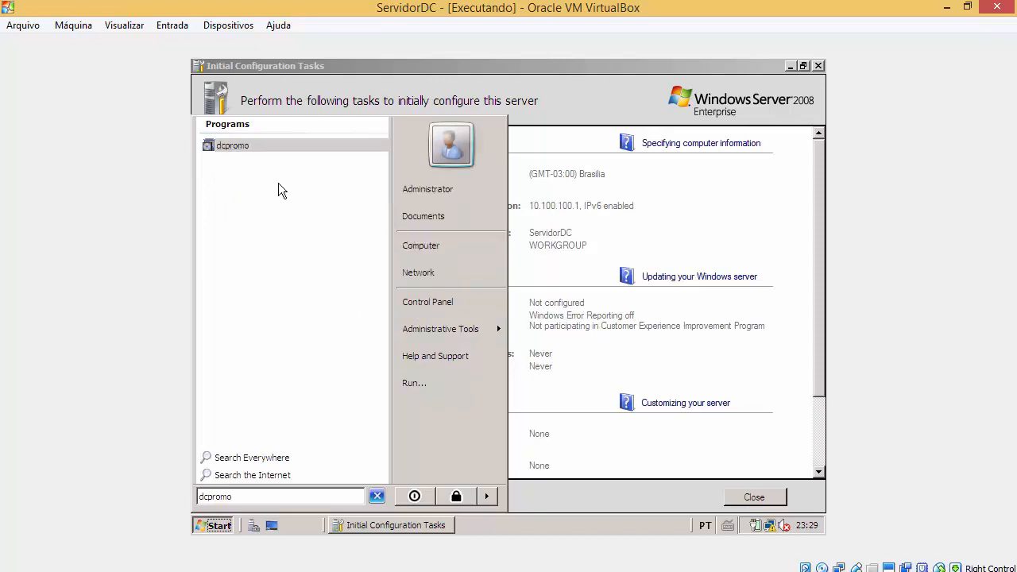
click(238, 151)
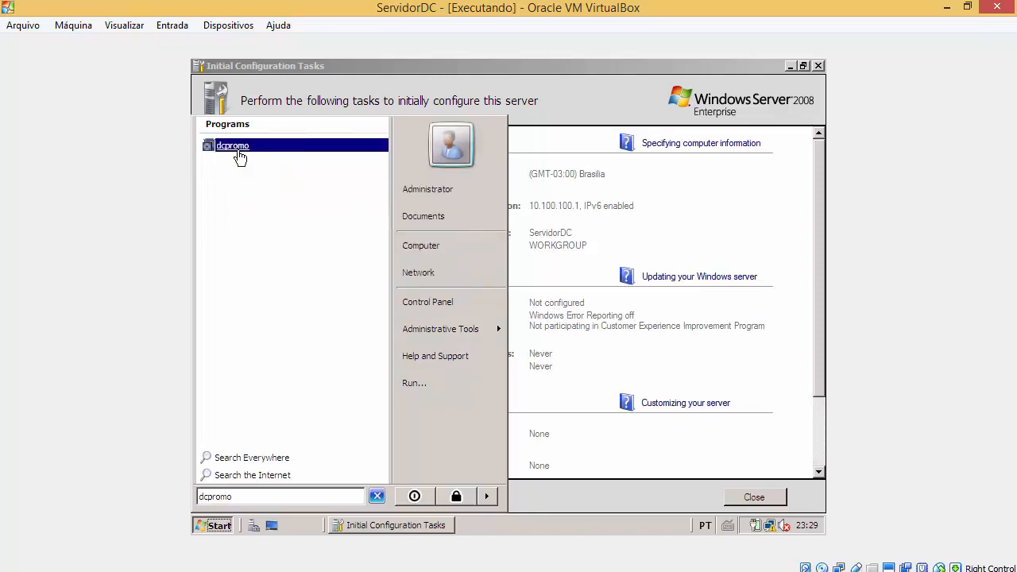
click(241, 155)
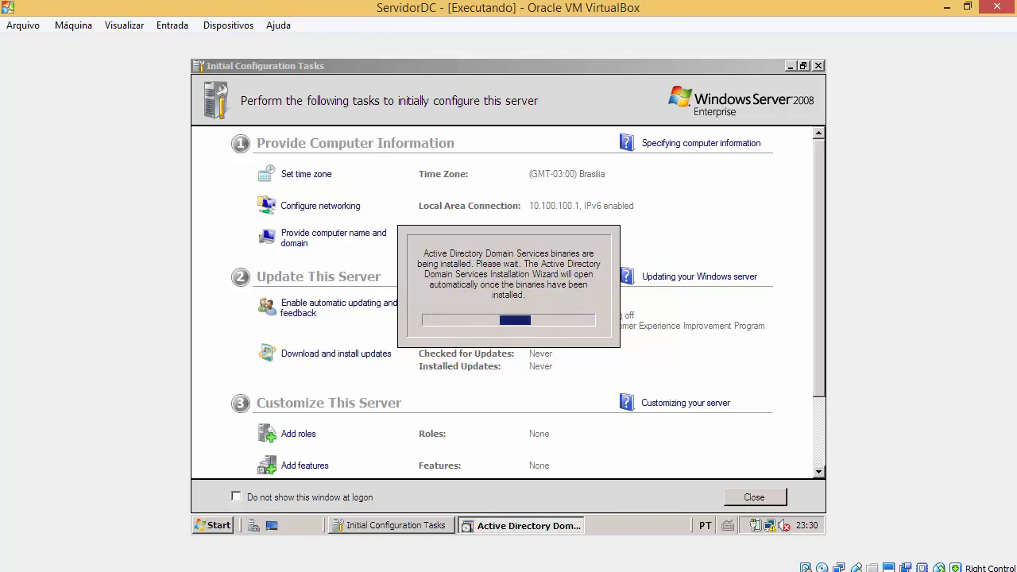
mouse_move(407, 497)
click(485, 473)
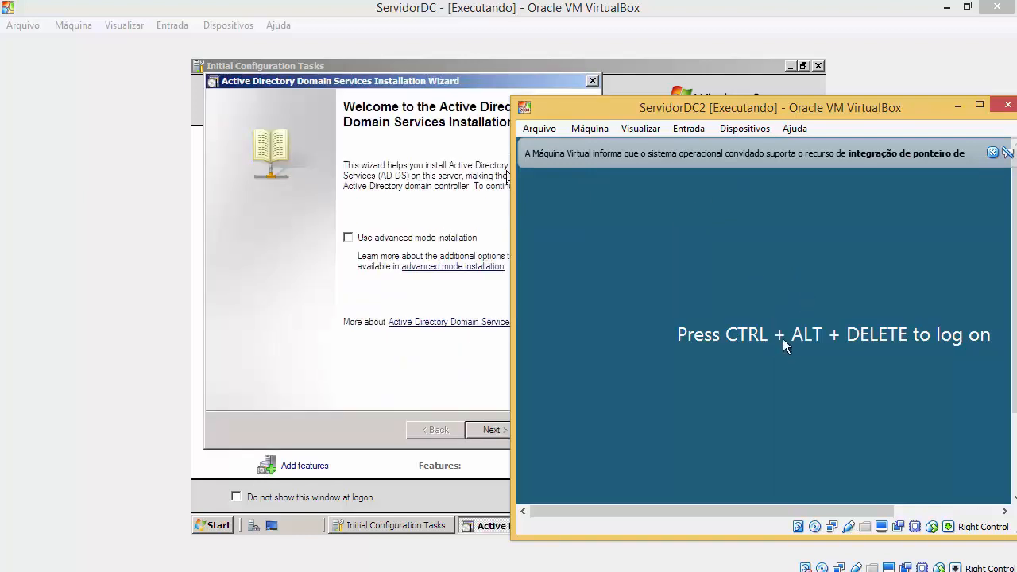
Step: Hide ServidorDC2 and advance the wizard past Welcome and the Windows NT 4.0 compatibility notice
click(958, 107)
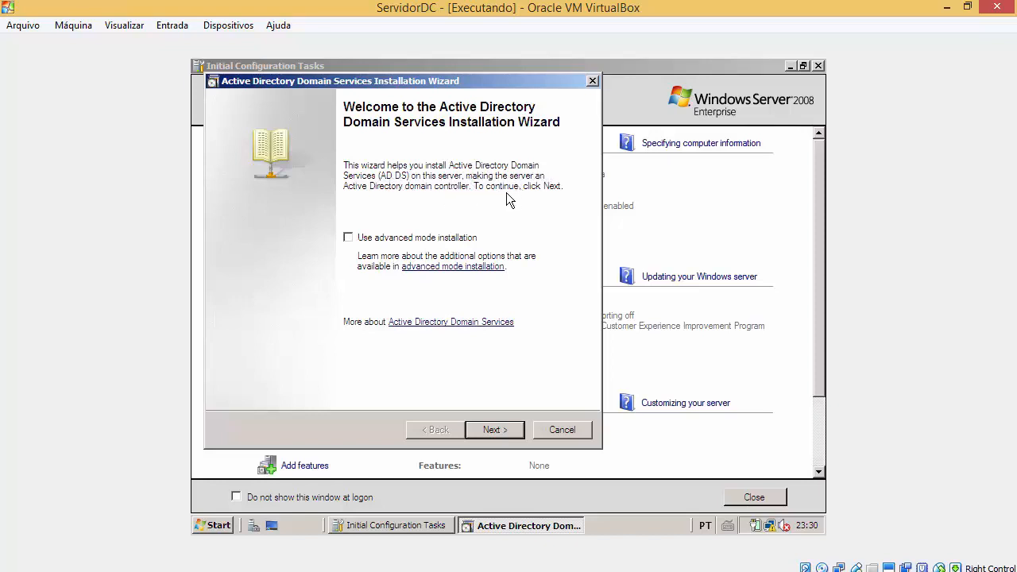
click(496, 430)
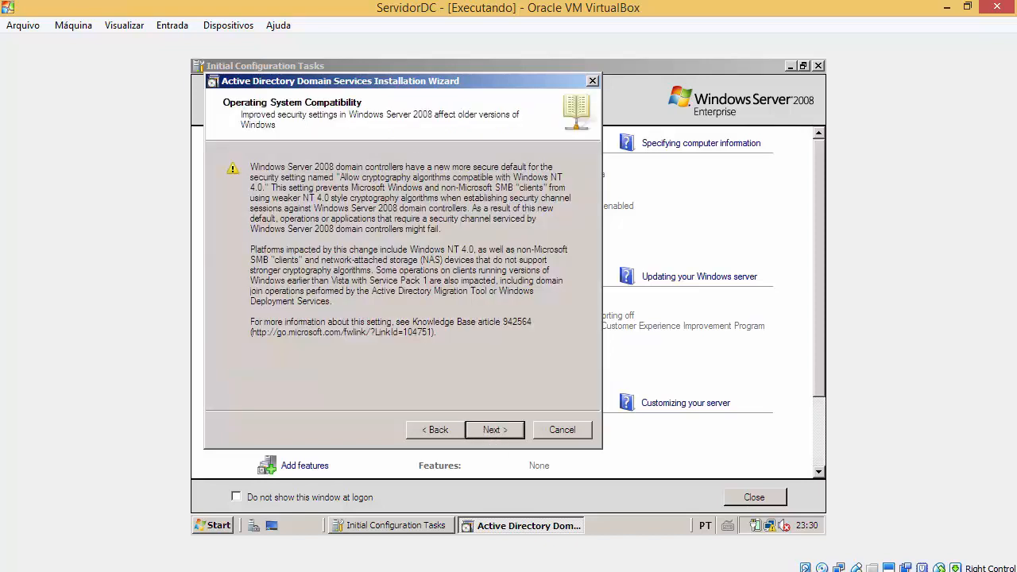
drag(427, 82, 551, 105)
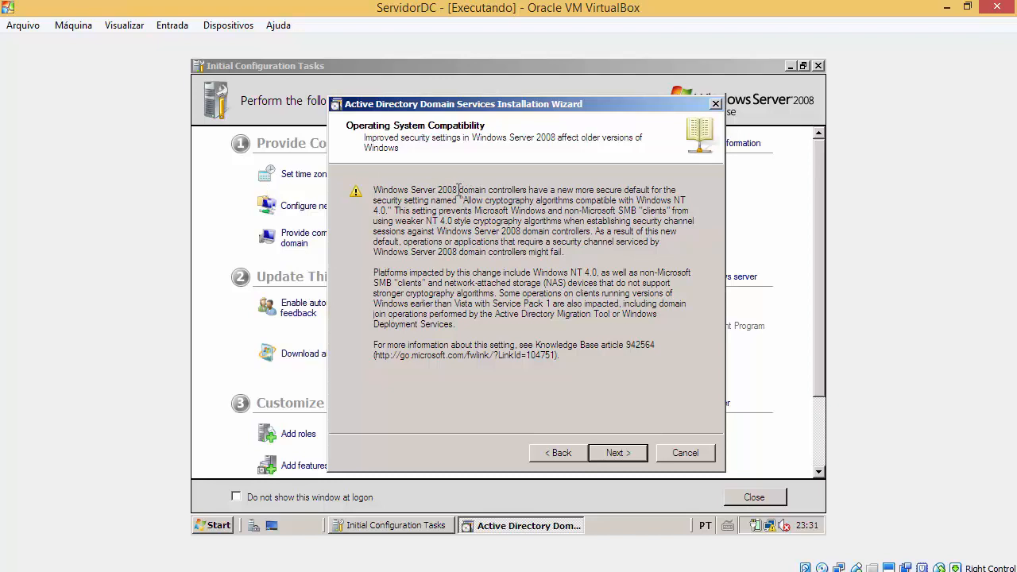
drag(462, 191, 523, 191)
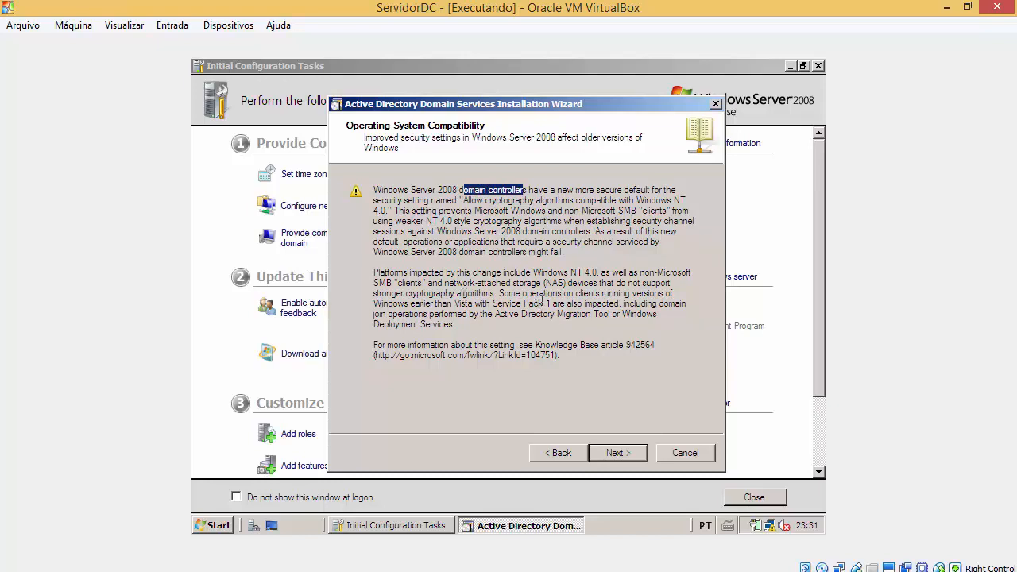
drag(540, 270, 620, 274)
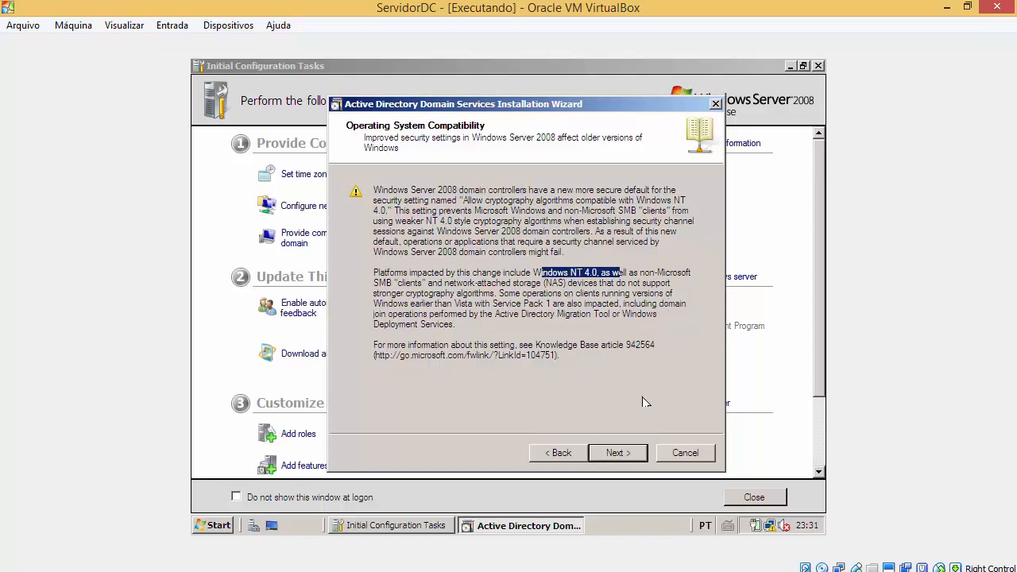
click(619, 453)
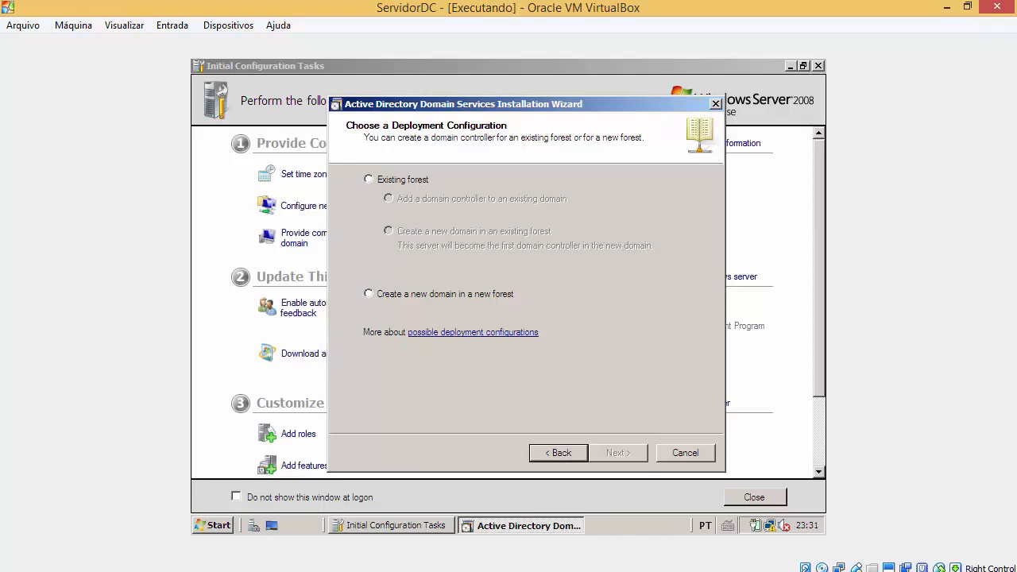
Step: Compare Existing forest with the new-forest option, then choose 'Create a new domain in a new forest' and continue
click(399, 186)
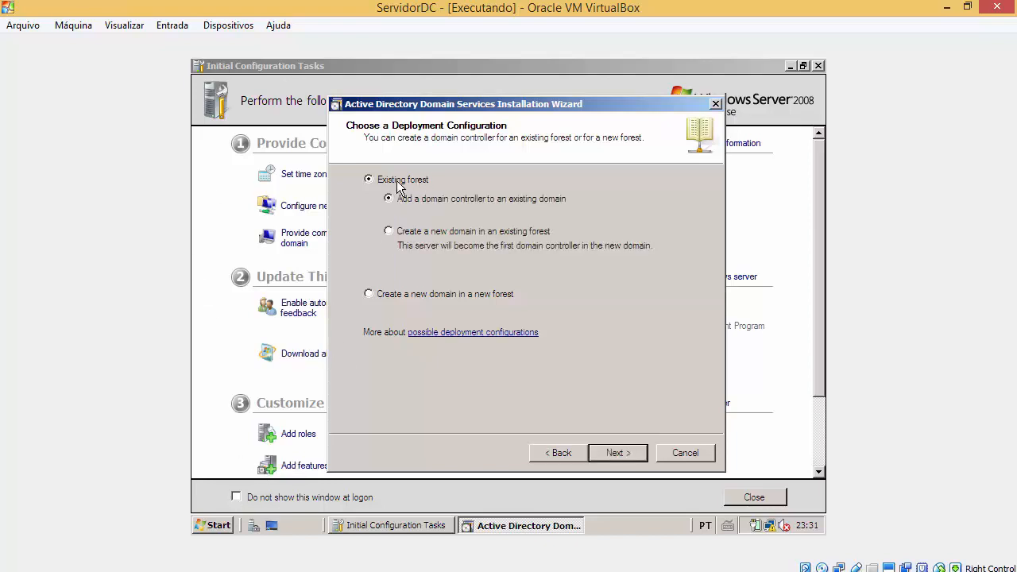
click(420, 298)
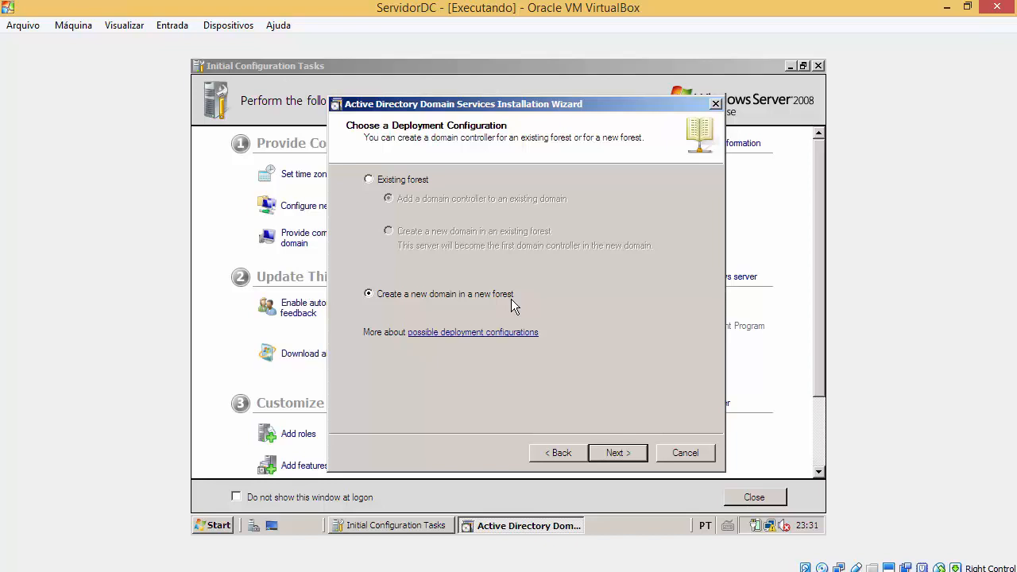
click(212, 526)
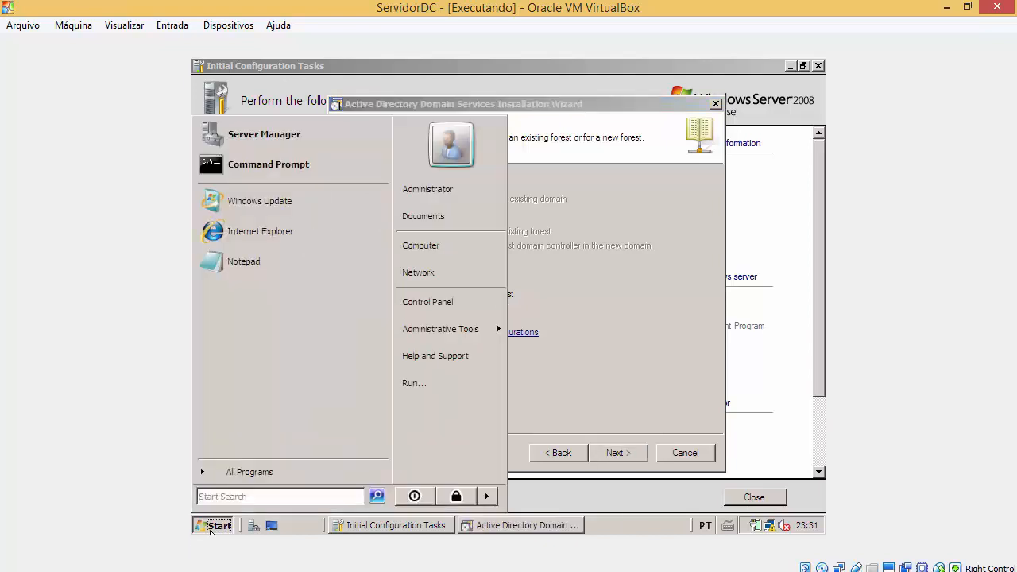
click(585, 347)
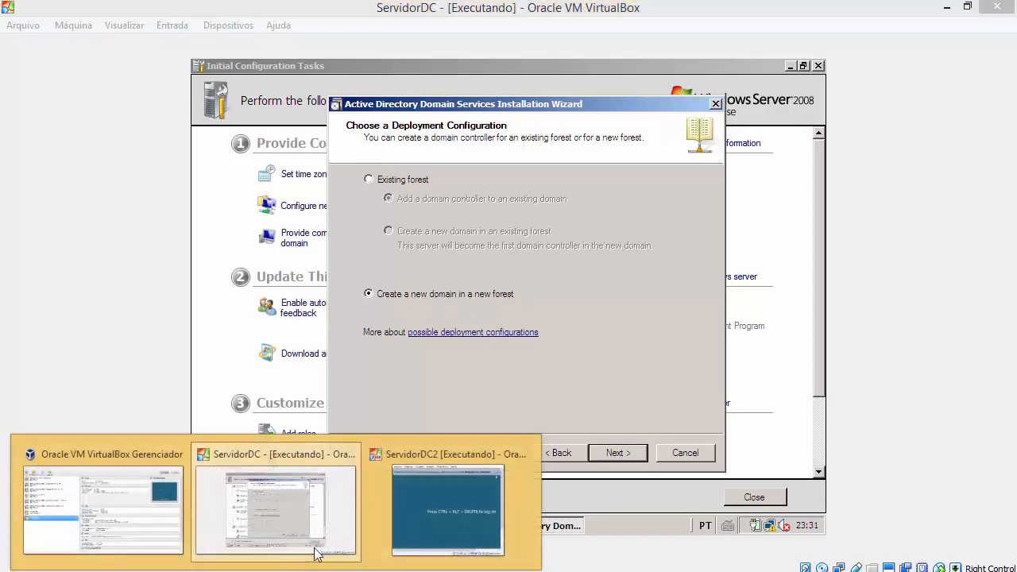
click(465, 502)
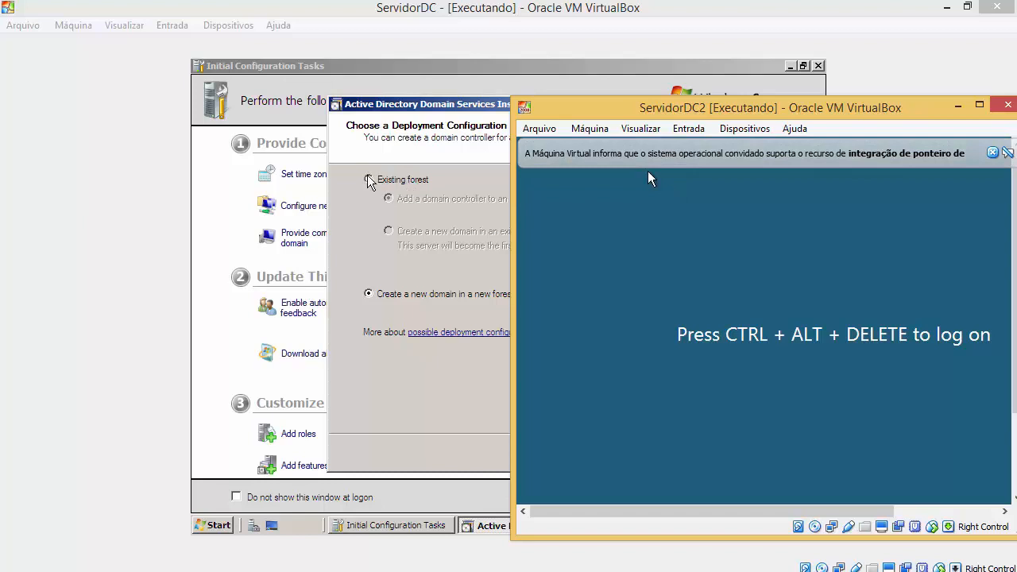
click(372, 301)
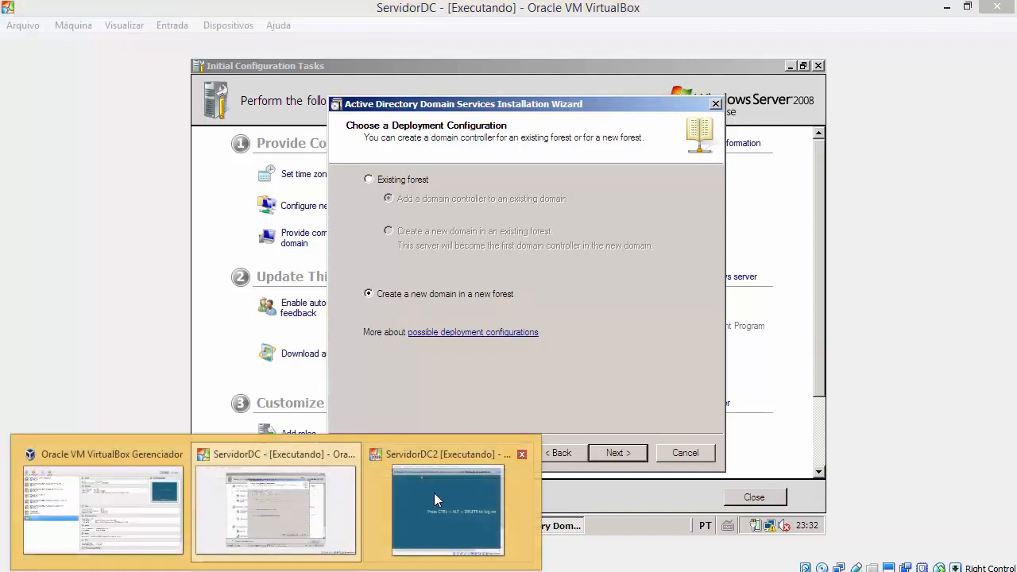
click(432, 497)
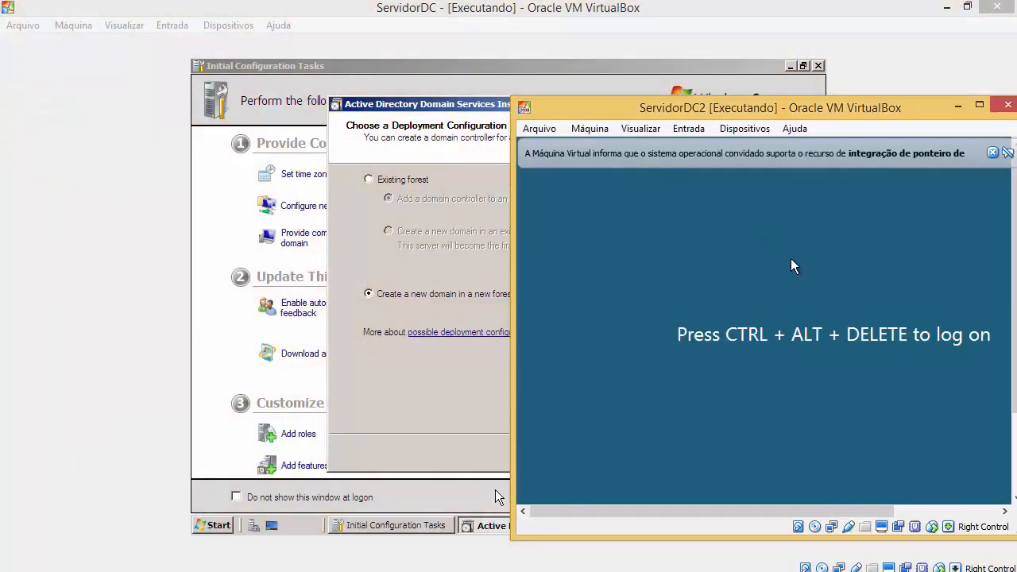
click(419, 183)
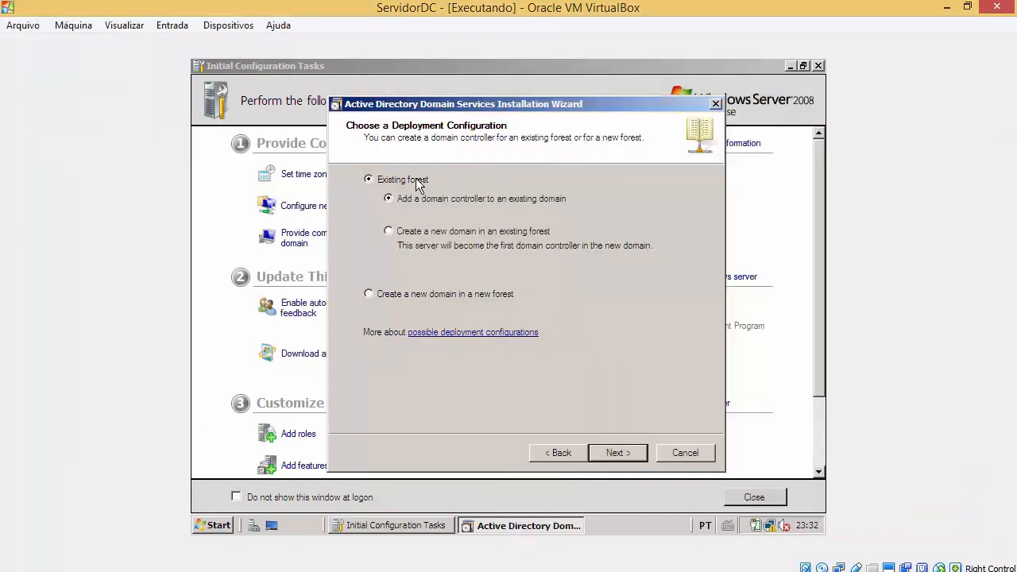
click(437, 294)
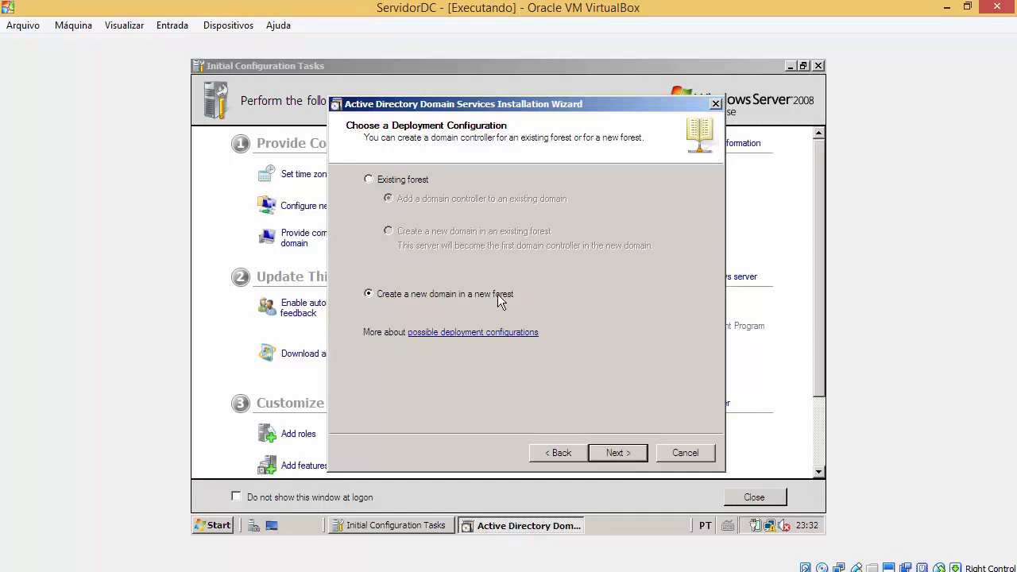
click(403, 181)
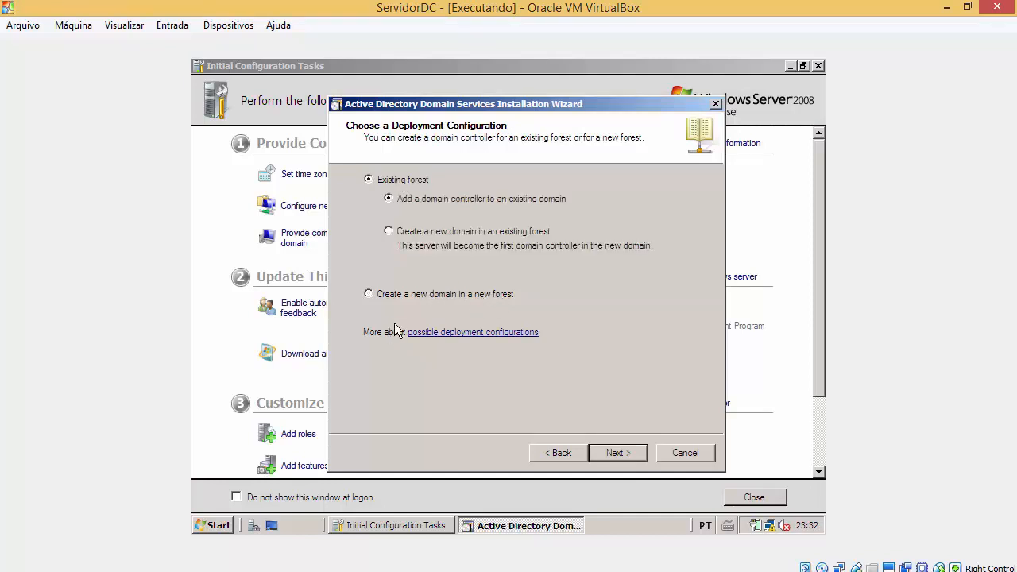
click(407, 296)
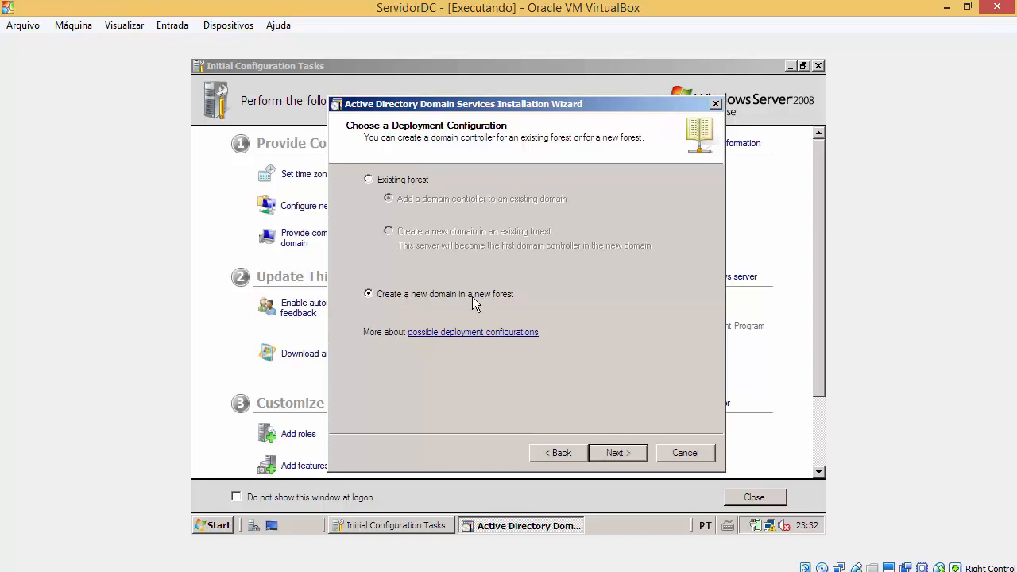
click(613, 453)
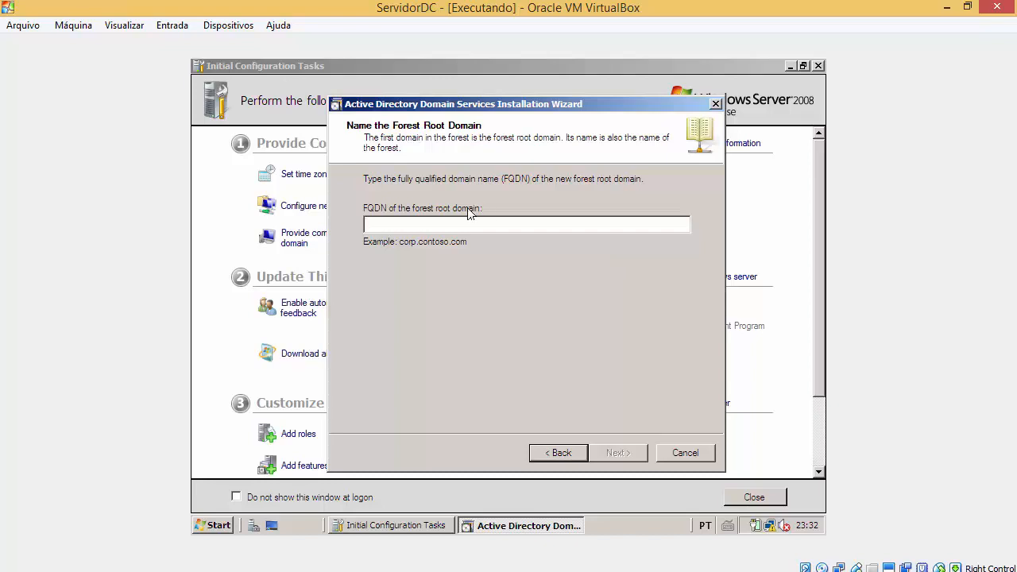
Step: Enter curso.com as the forest root domain FQDN and submit it for checking
text(c)
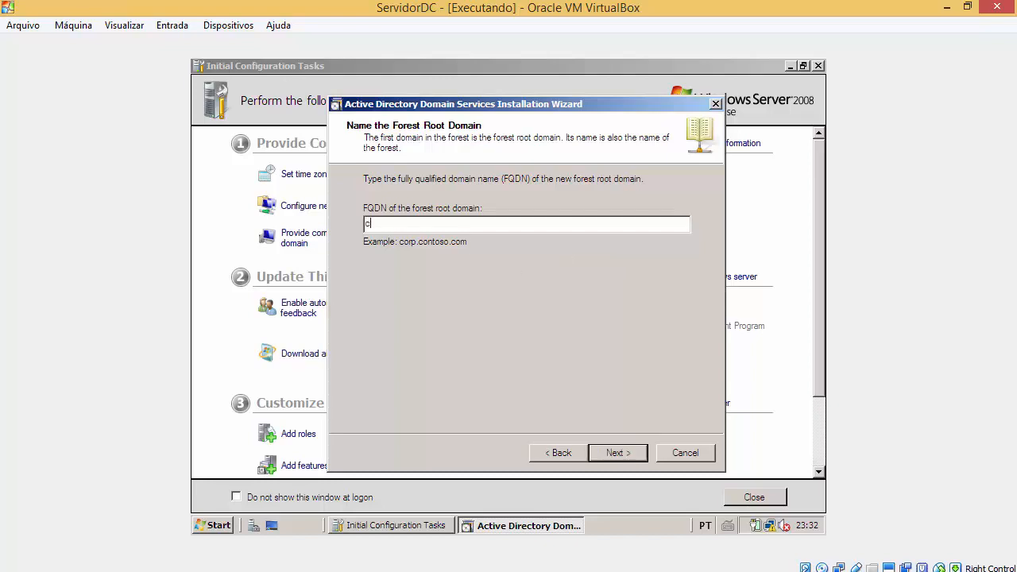
text(urso.cco)
key(BackSpace)
key(BackSpace)
key(BackSpace)
click(624, 451)
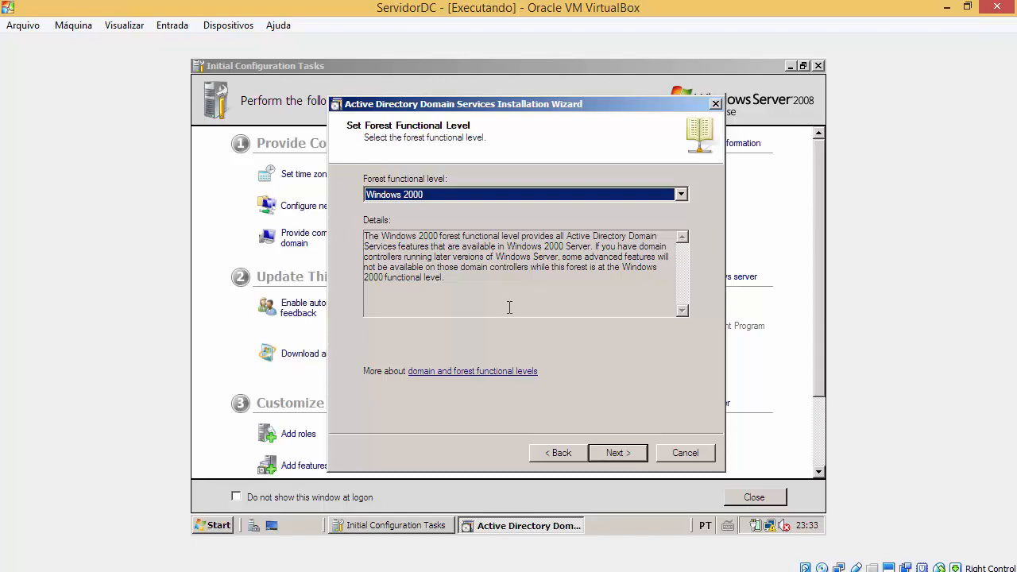
Step: Compare the forest functional level choices, briefly trying Windows Server 2003
click(509, 195)
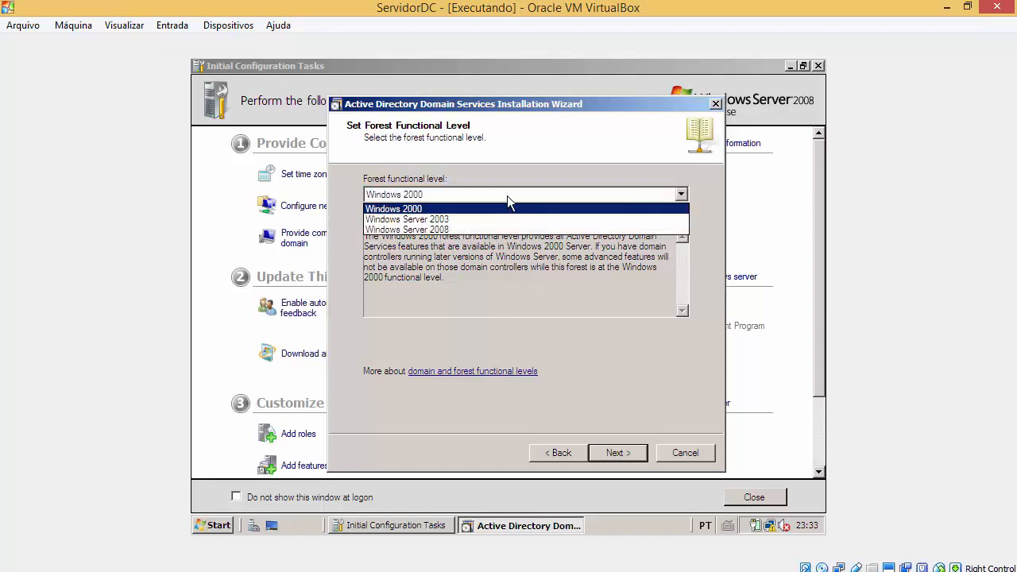
click(507, 195)
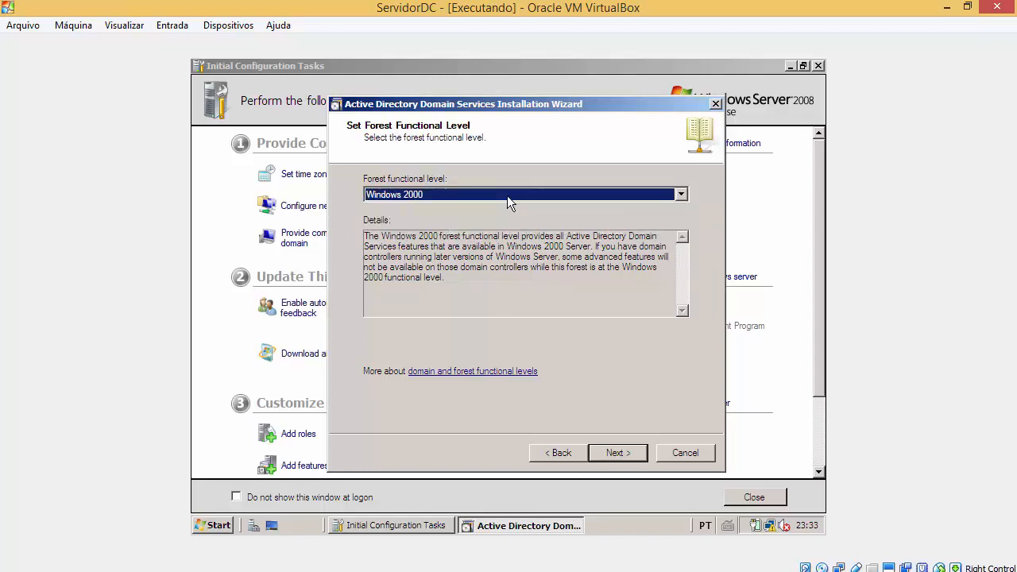
click(507, 196)
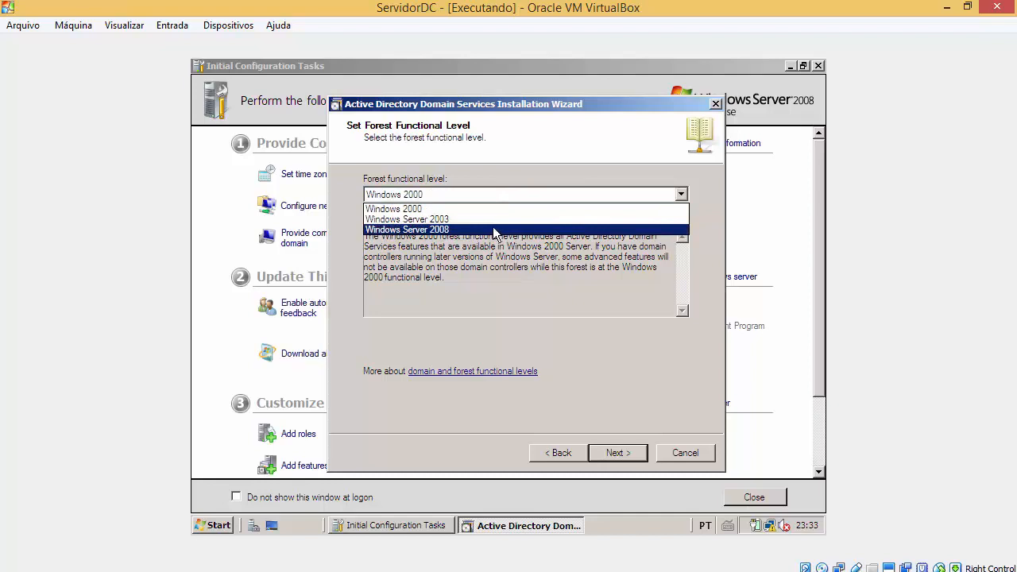
click(493, 229)
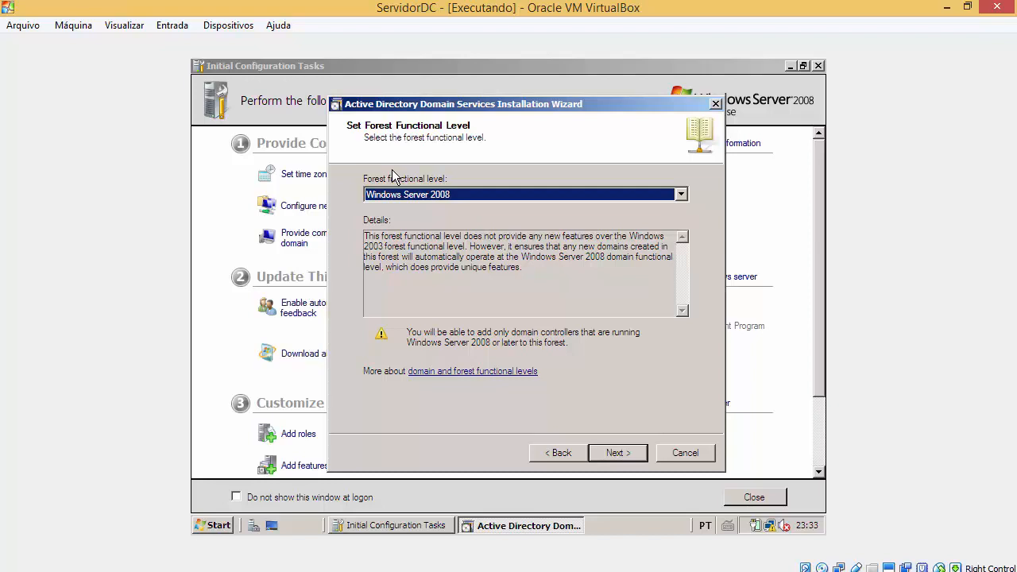
click(429, 197)
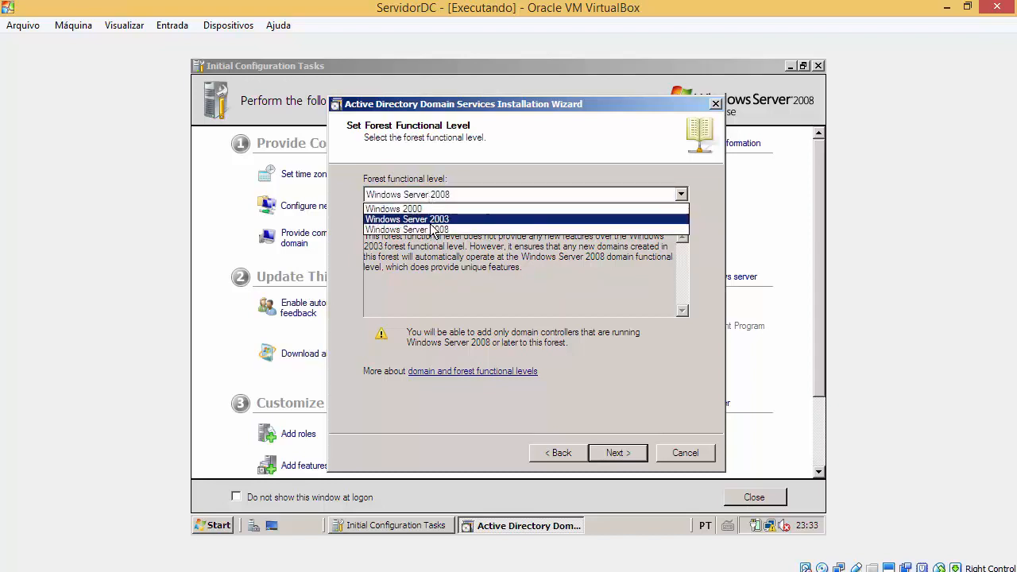
click(425, 230)
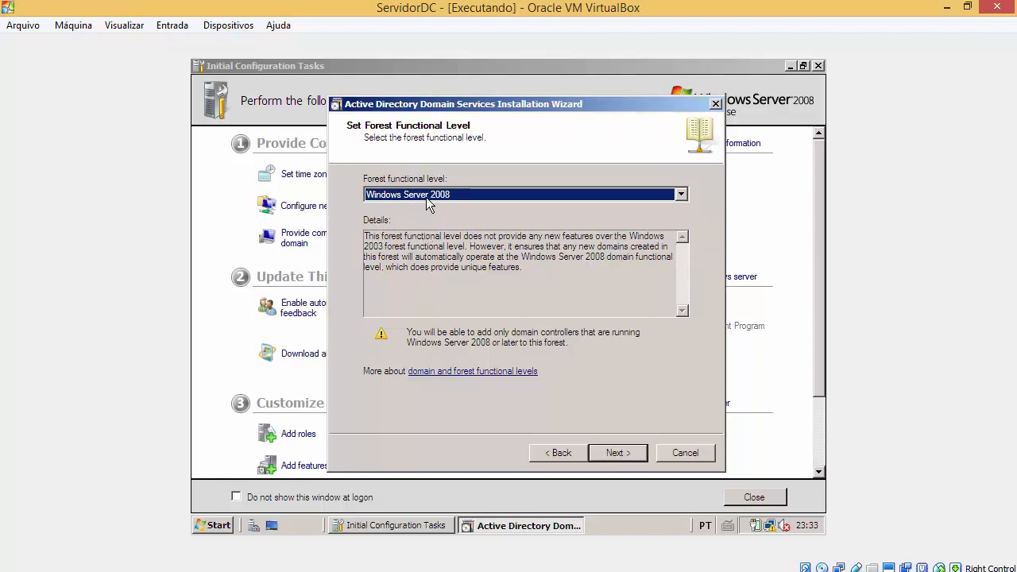
click(429, 204)
click(432, 226)
click(445, 206)
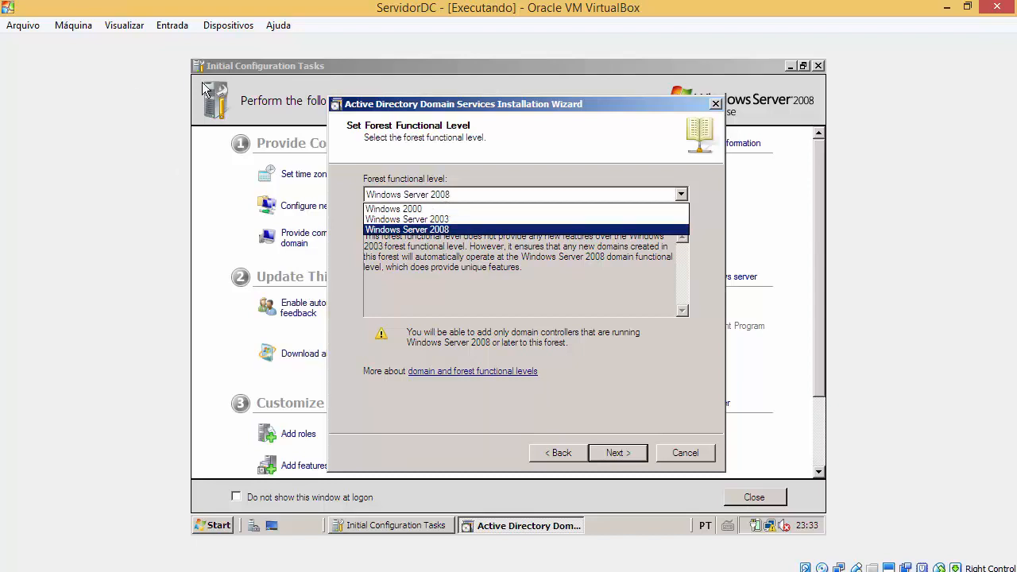
click(448, 220)
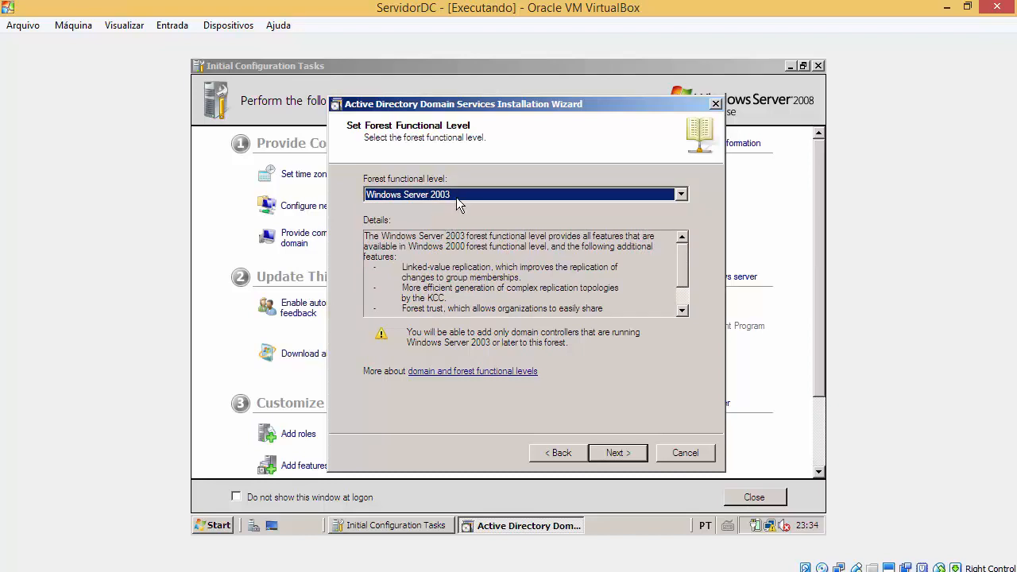
Step: Set the forest functional level to Windows Server 2008 and continue
click(442, 197)
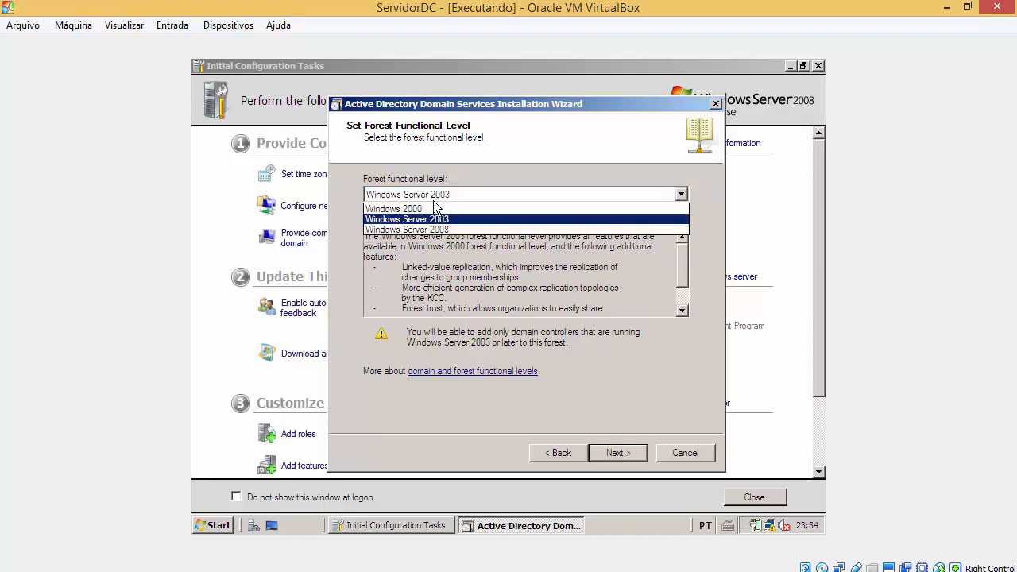
click(396, 229)
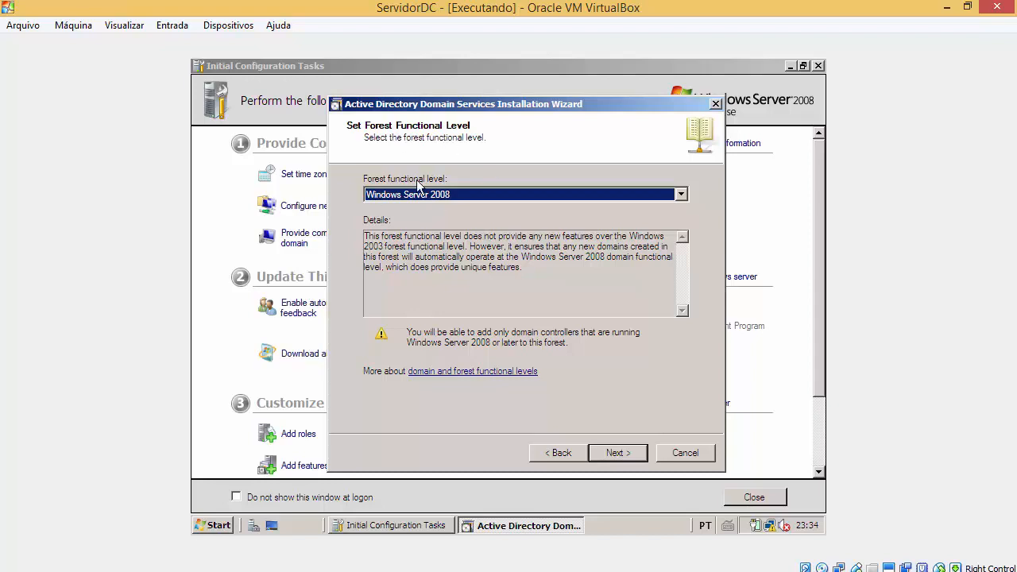
click(638, 452)
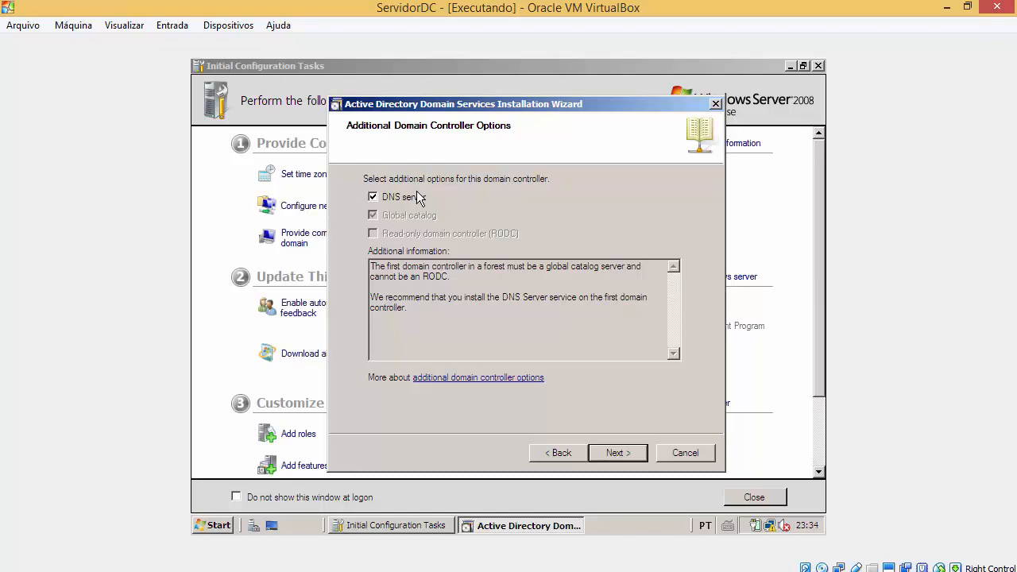
Step: Leave DNS server enabled and try advancing, backing out of the static IP warning
click(203, 526)
click(641, 234)
click(623, 458)
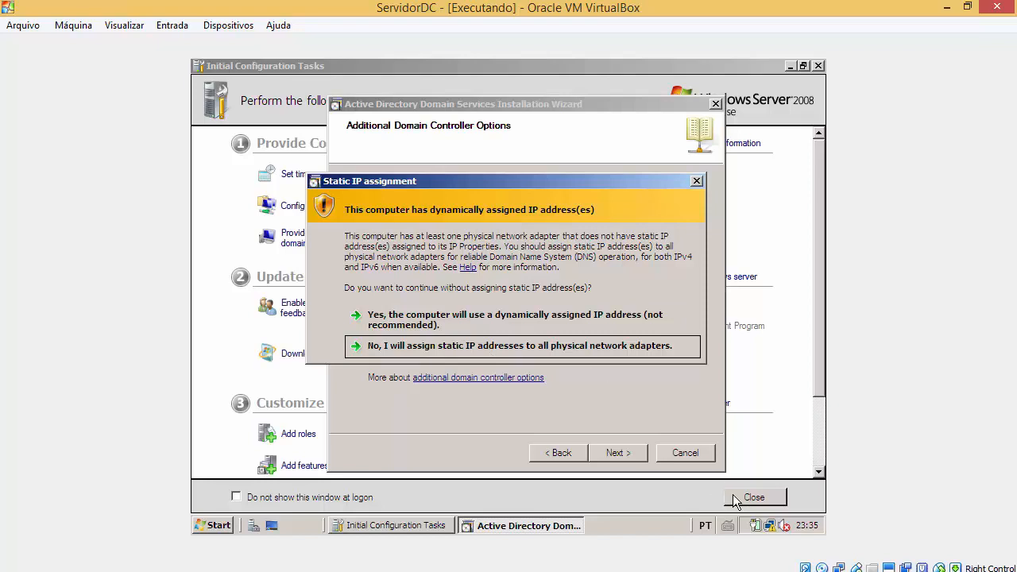
mouse_move(770, 530)
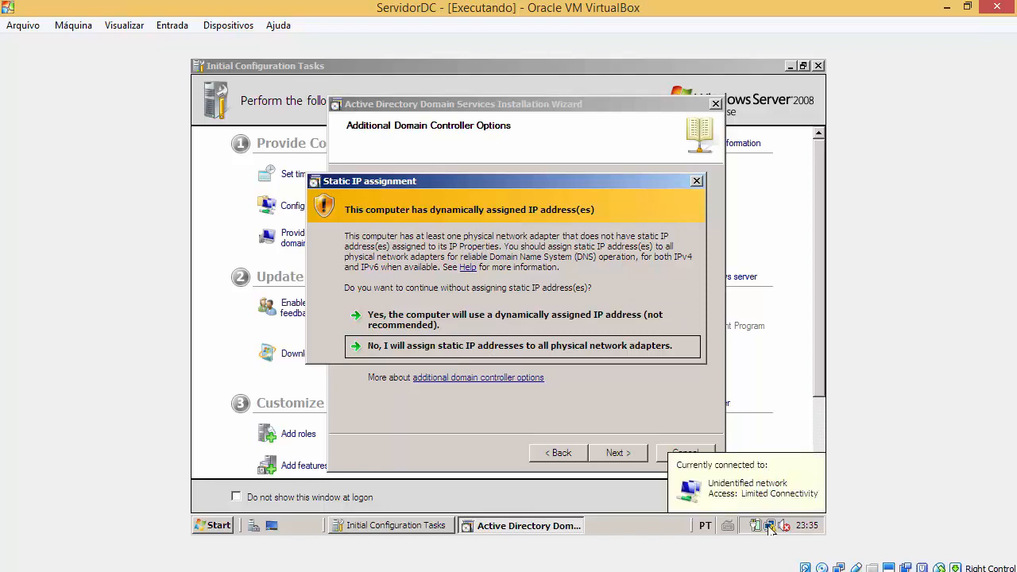
click(634, 348)
Step: Accept the dynamically assigned IP address and the DNS delegation warning to reach the locations page
click(636, 451)
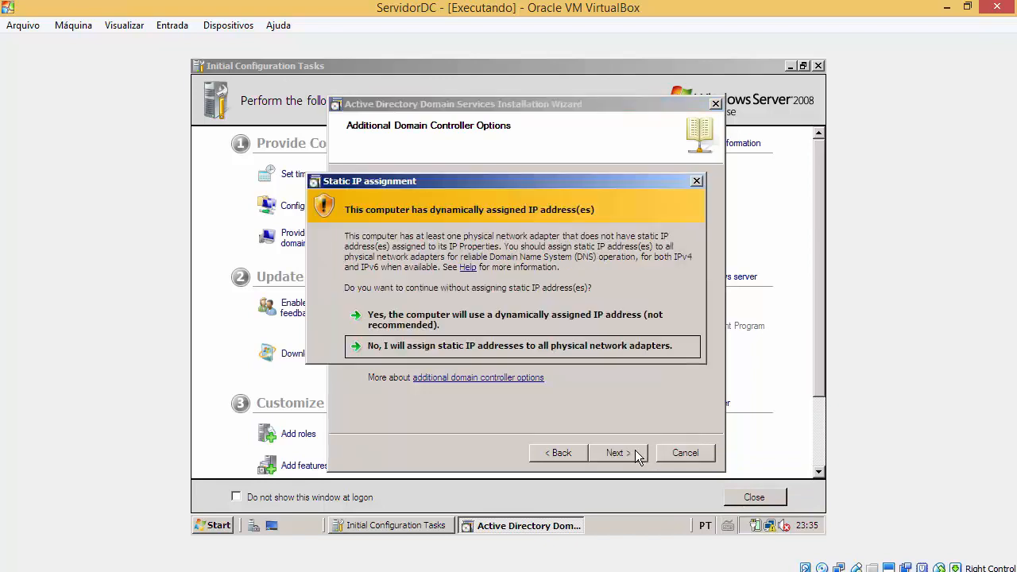
click(598, 318)
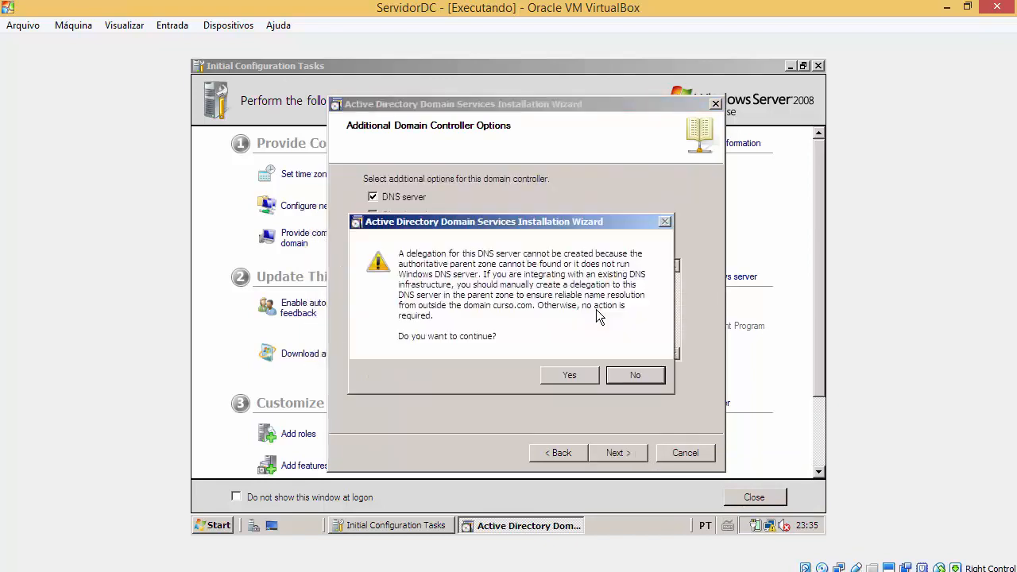
click(628, 380)
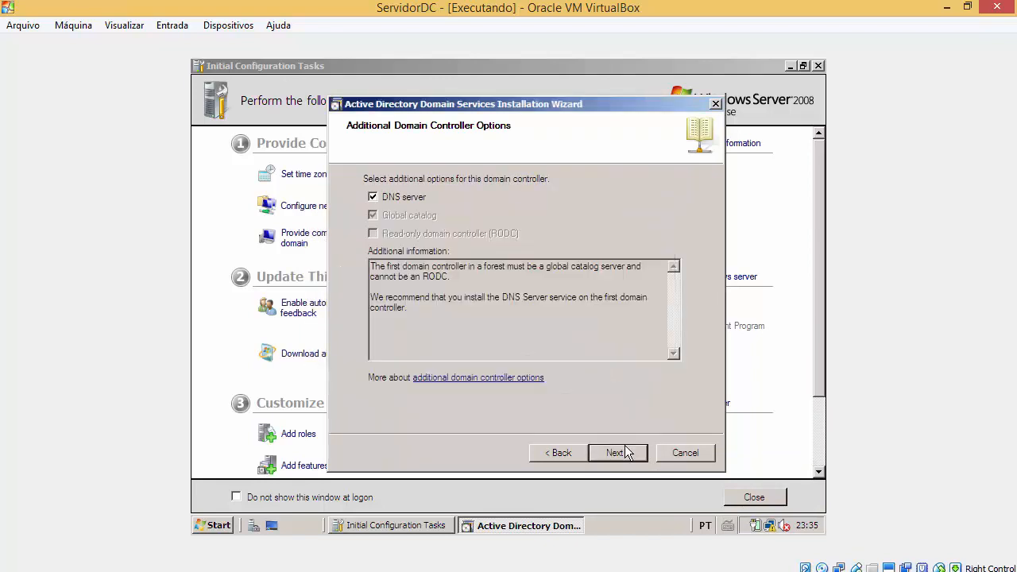
click(619, 454)
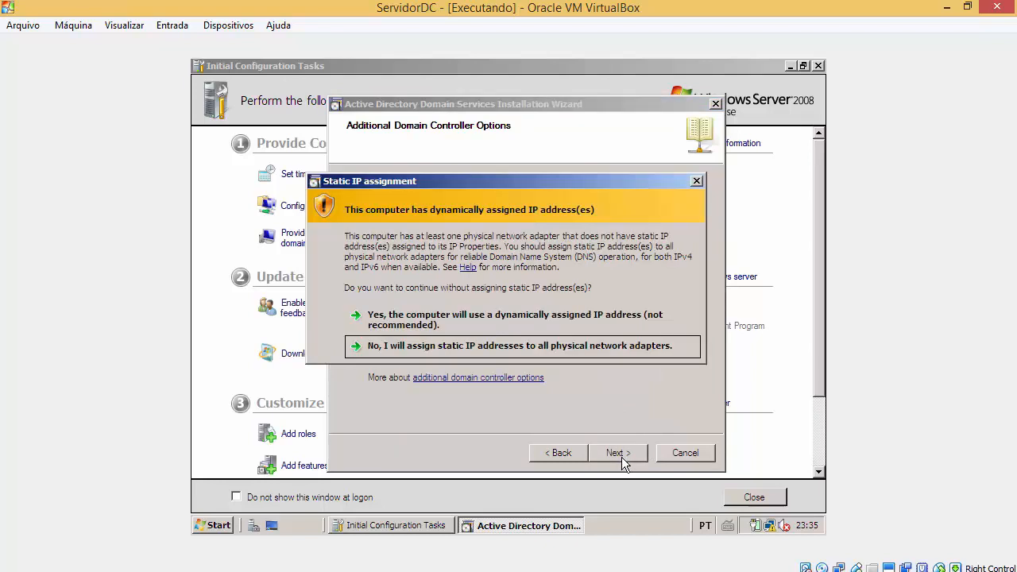
click(583, 320)
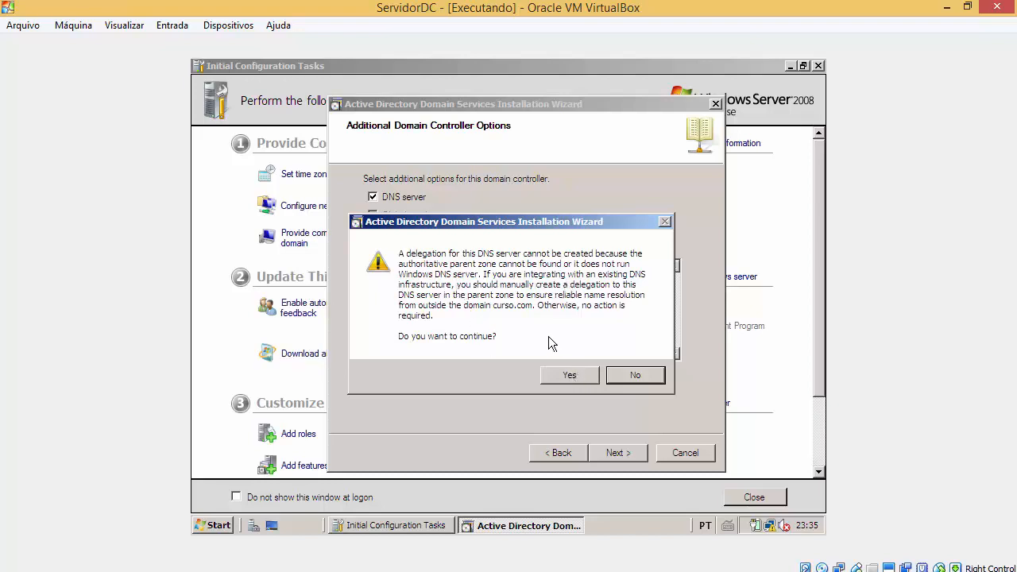
click(569, 377)
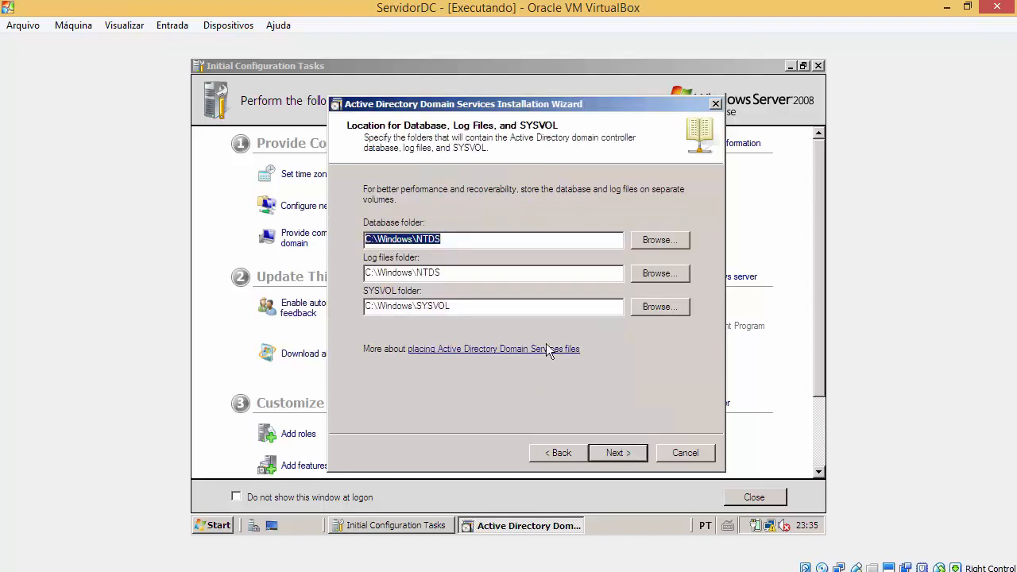
Step: Point out the default paths C:\Windows\NTDS for database and logs and C:\Windows\SYSVOL
drag(467, 237, 377, 238)
drag(476, 273, 366, 276)
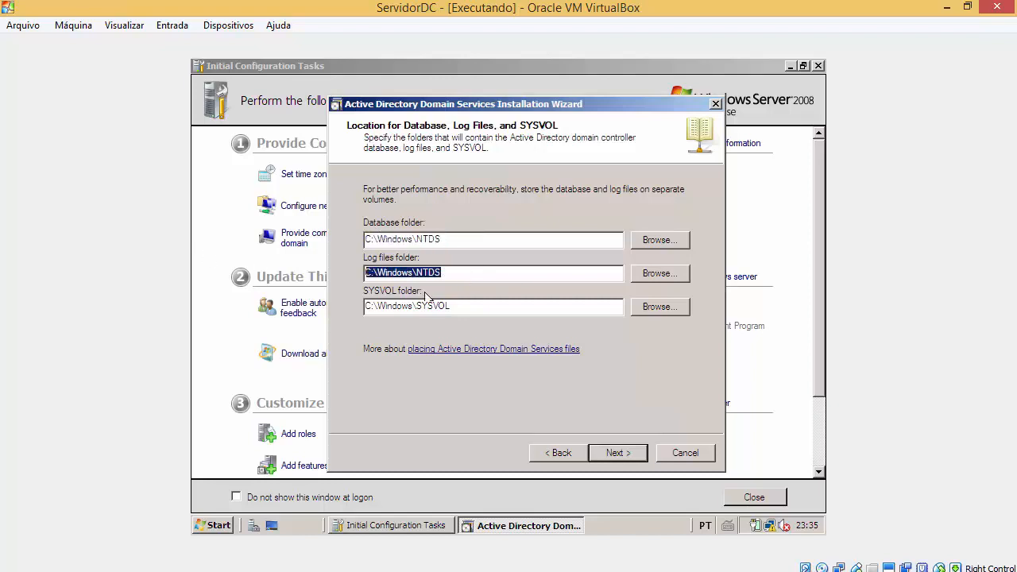
click(466, 307)
drag(467, 307, 366, 307)
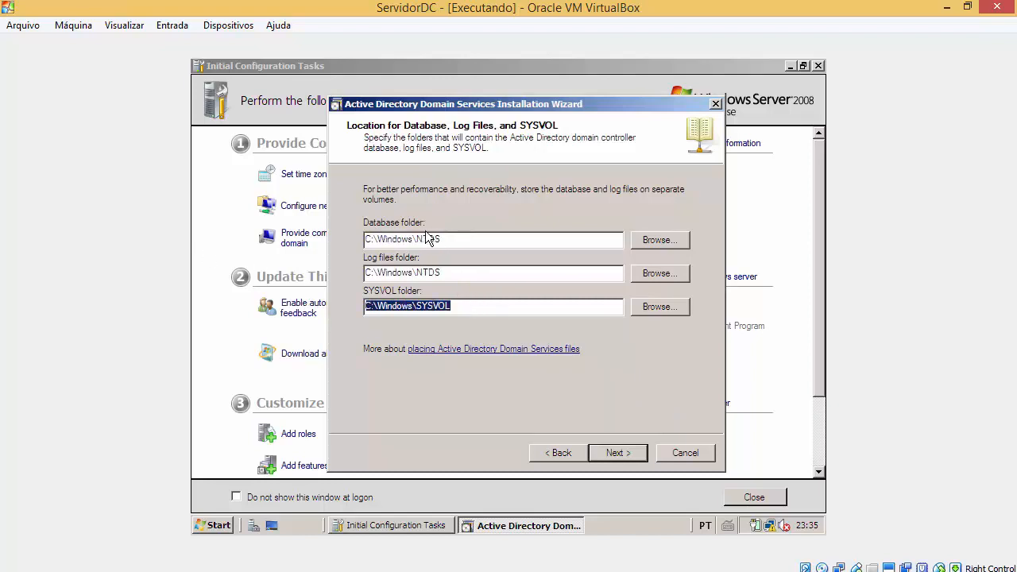
drag(429, 239, 443, 240)
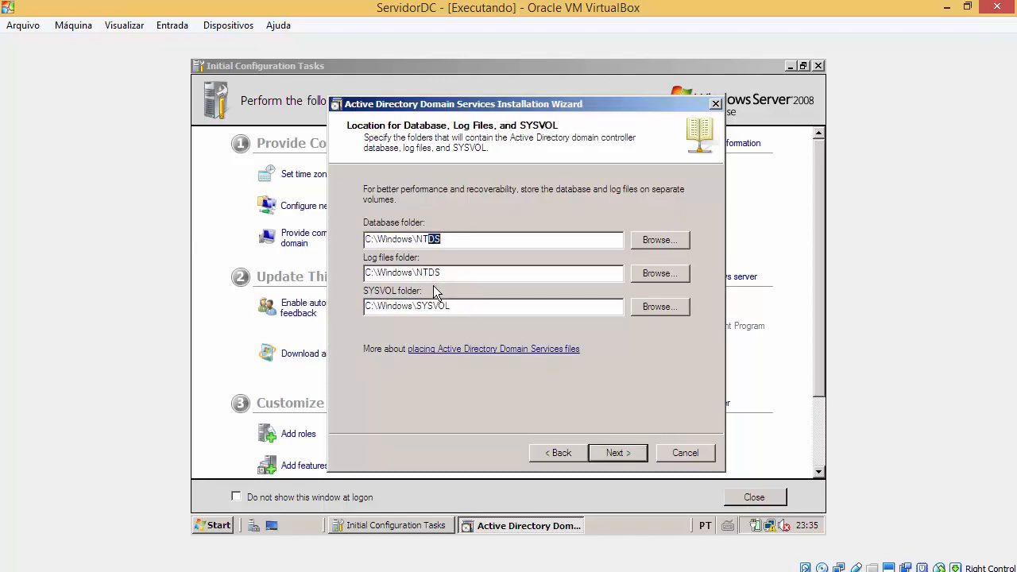
drag(417, 273, 430, 306)
click(442, 241)
drag(443, 238, 416, 239)
drag(378, 238, 355, 238)
click(221, 525)
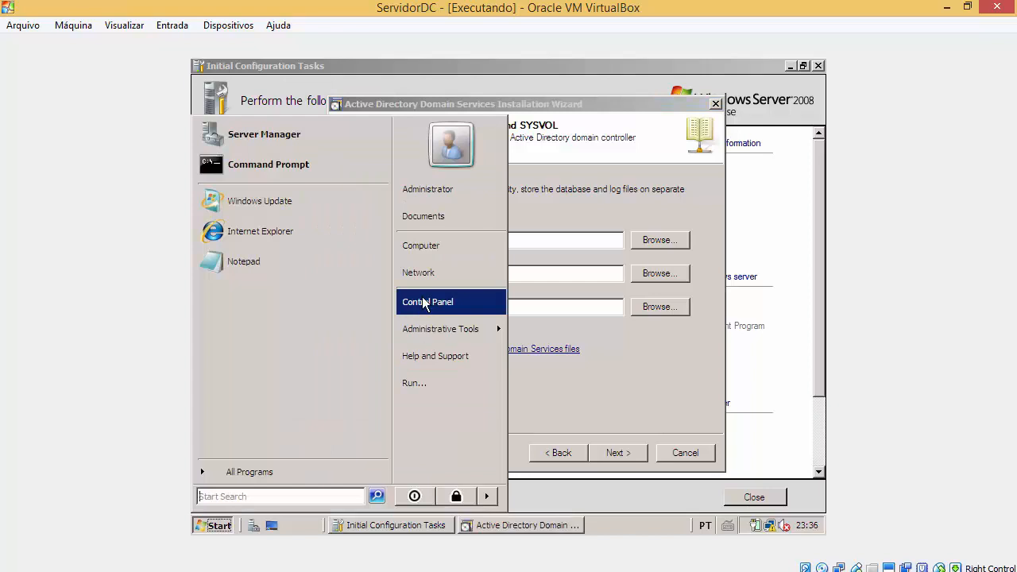
Step: Show the Local Disk (C:) drive, then highlight the NTDS and SYSVOL parts of the paths
click(437, 244)
double_click(372, 194)
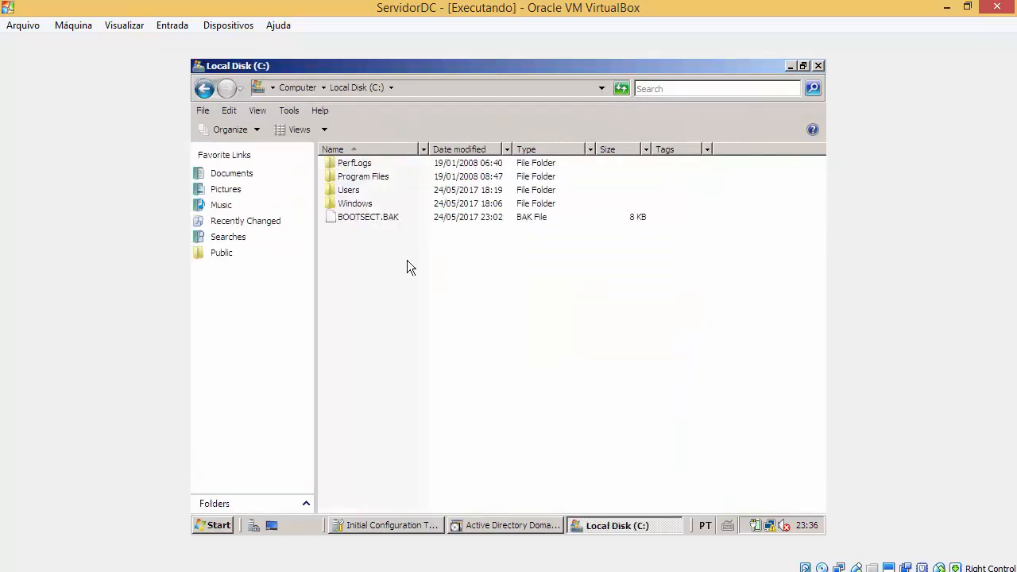
click(791, 67)
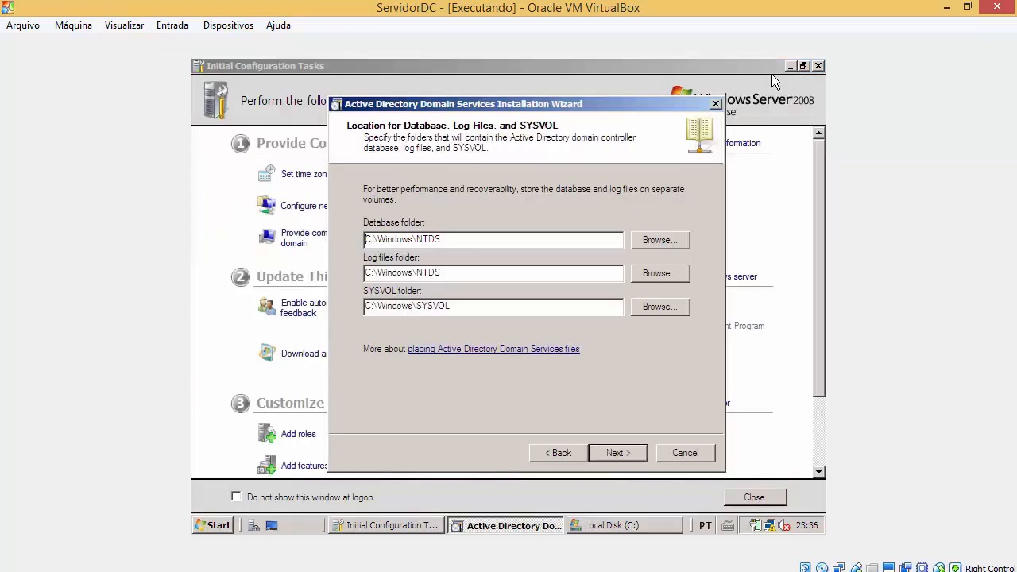
double_click(454, 238)
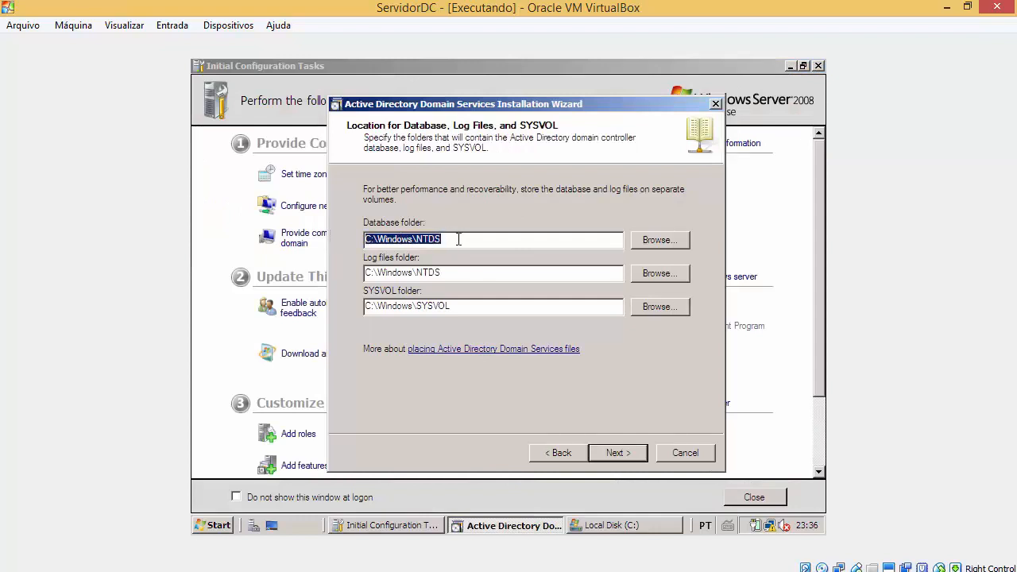
drag(461, 238, 417, 239)
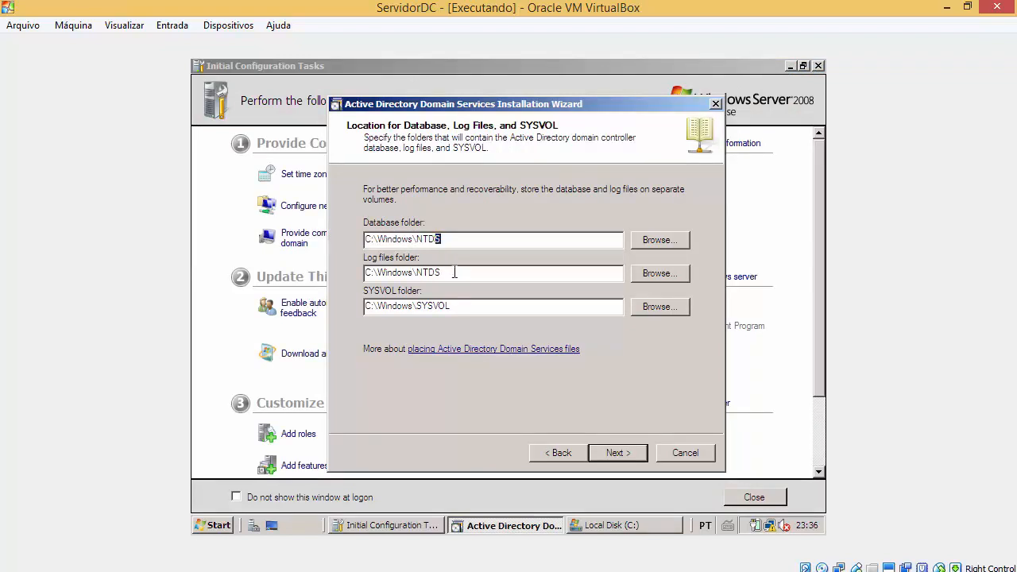
drag(442, 273, 413, 273)
drag(485, 306, 431, 306)
drag(377, 273, 369, 306)
Step: Browse Local Disk (C:) for a database folder and cancel without changes
click(649, 241)
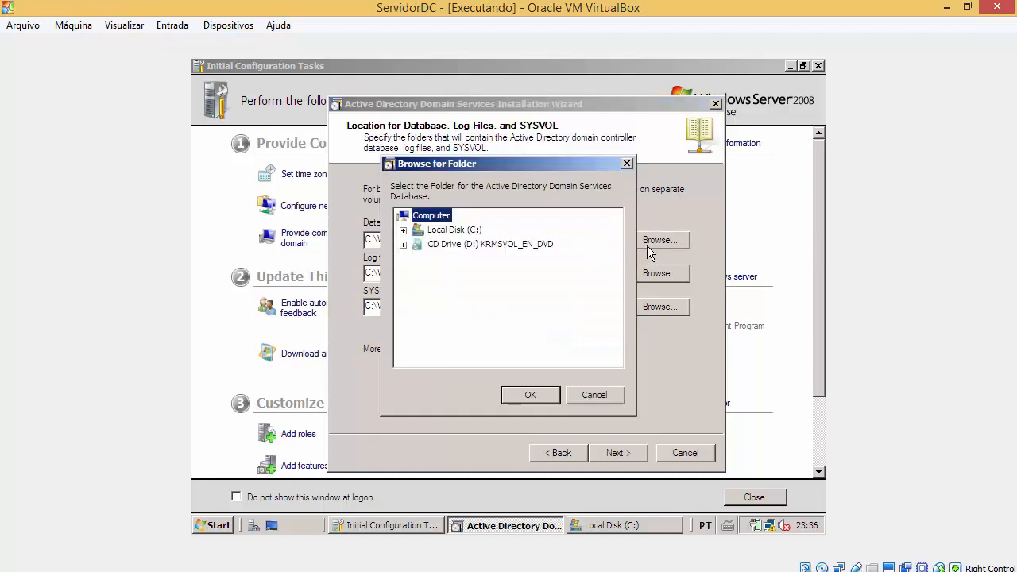
click(594, 395)
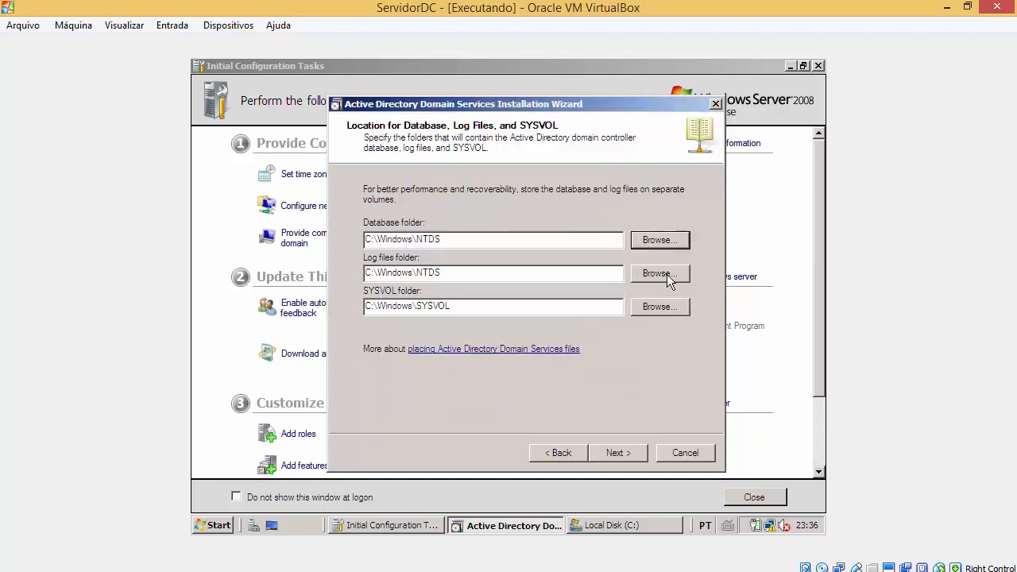
click(661, 240)
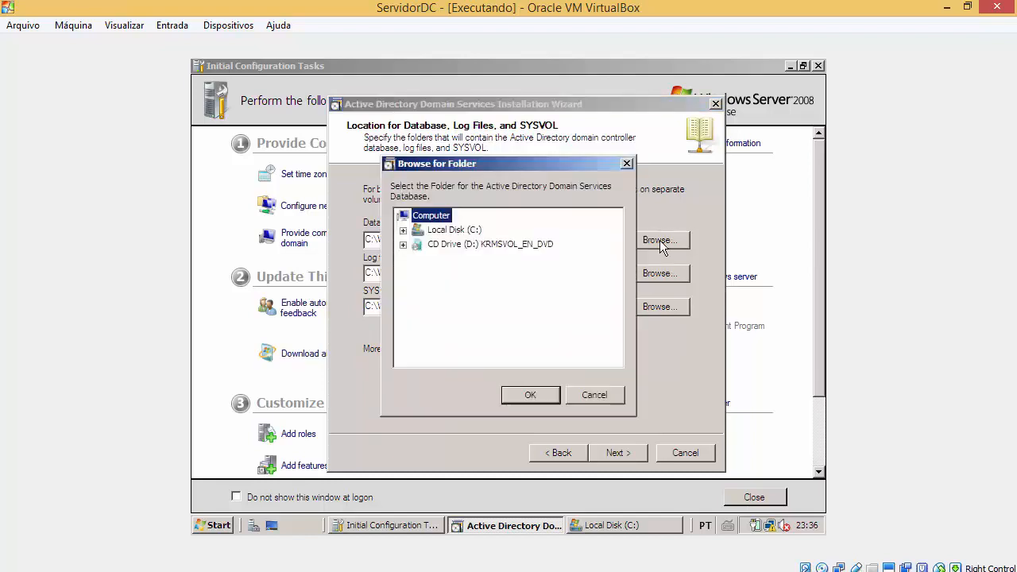
click(403, 231)
click(403, 230)
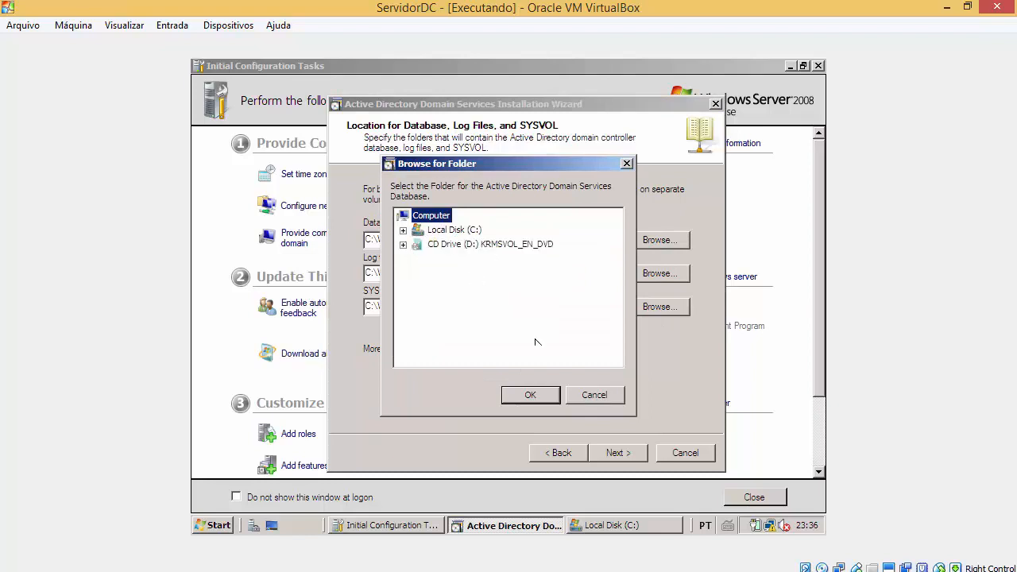
click(594, 395)
Step: Keep the default C:\Windows\NTDS and C:\Windows\SYSVOL locations and continue
drag(455, 240, 395, 239)
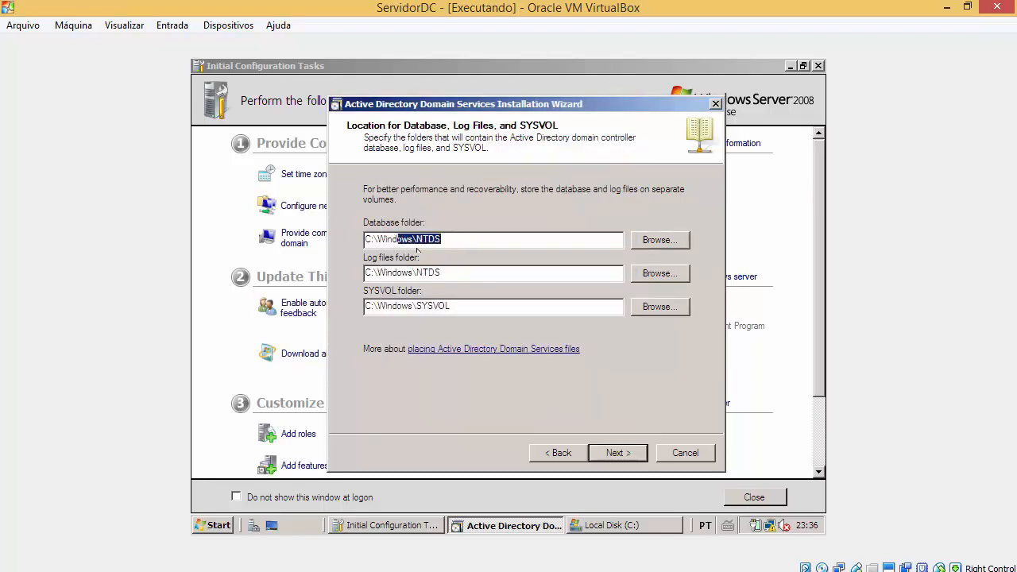
click(459, 276)
drag(442, 273, 421, 274)
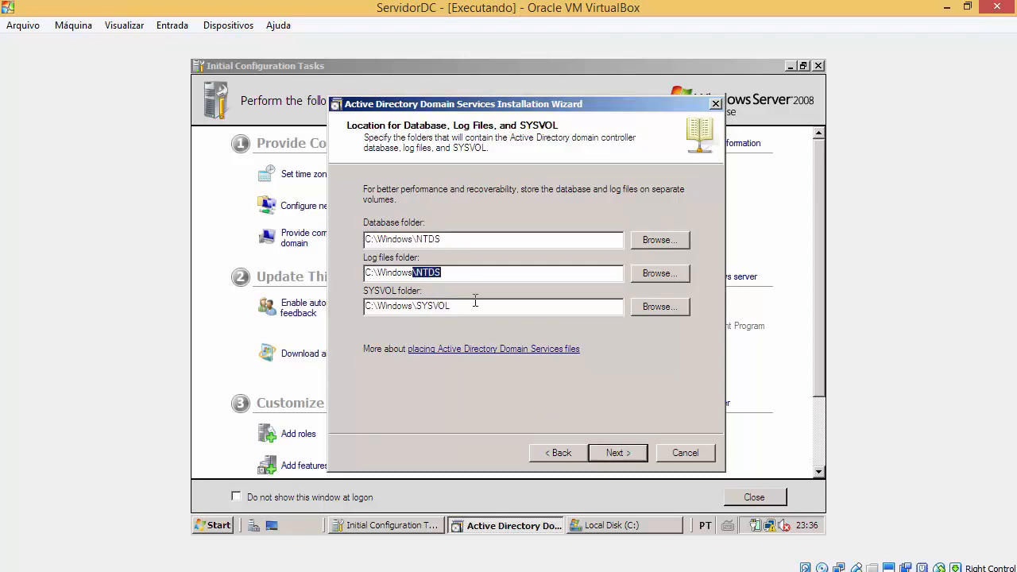
drag(475, 306, 365, 306)
click(466, 302)
drag(451, 305, 413, 305)
click(474, 302)
click(219, 527)
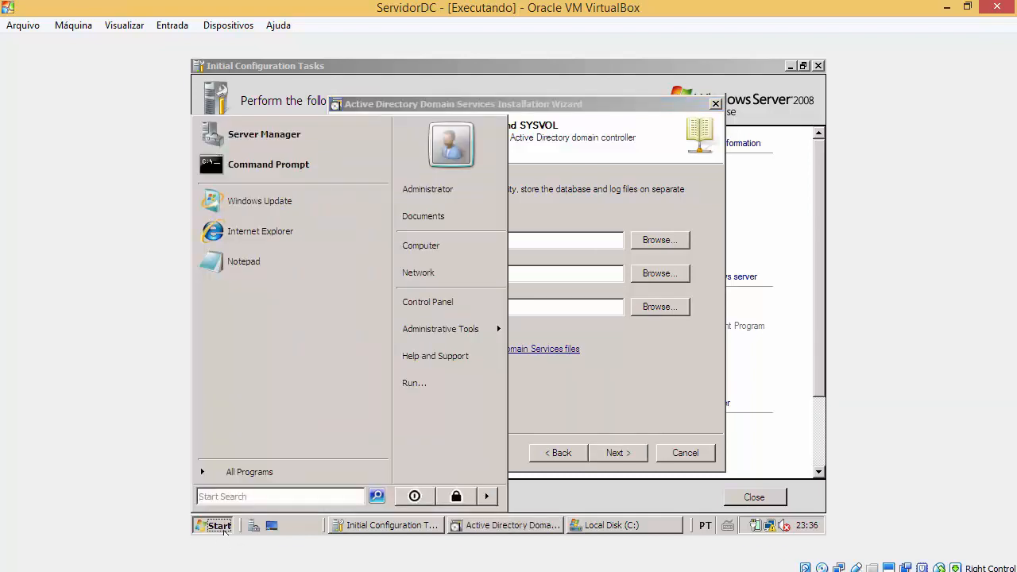
text(\\)
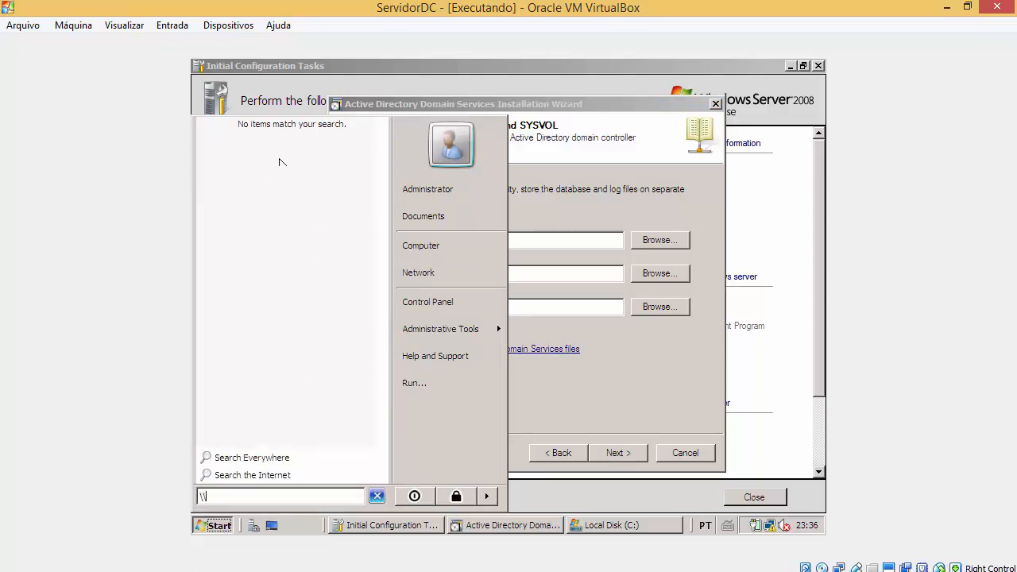
click(601, 305)
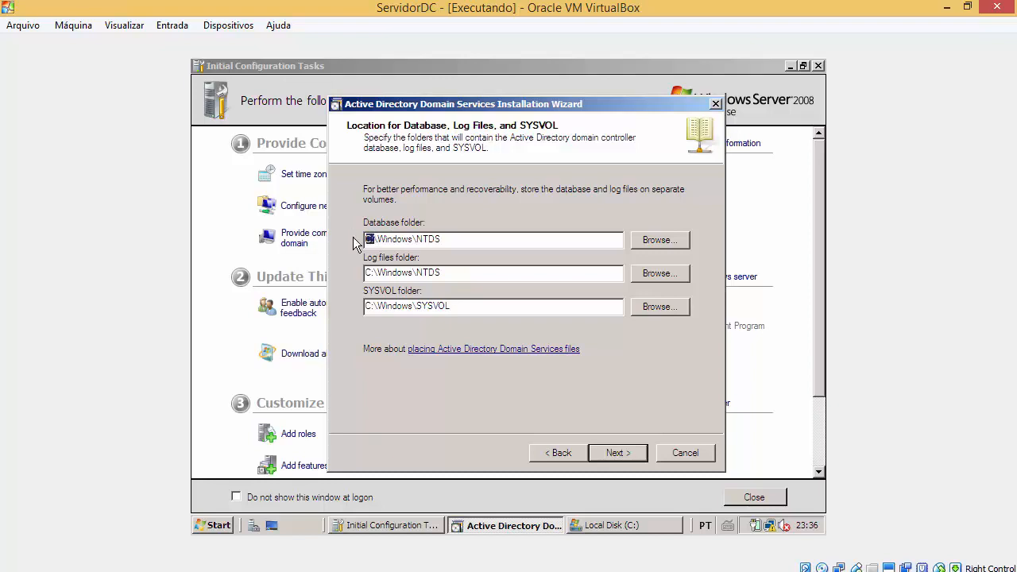
click(614, 455)
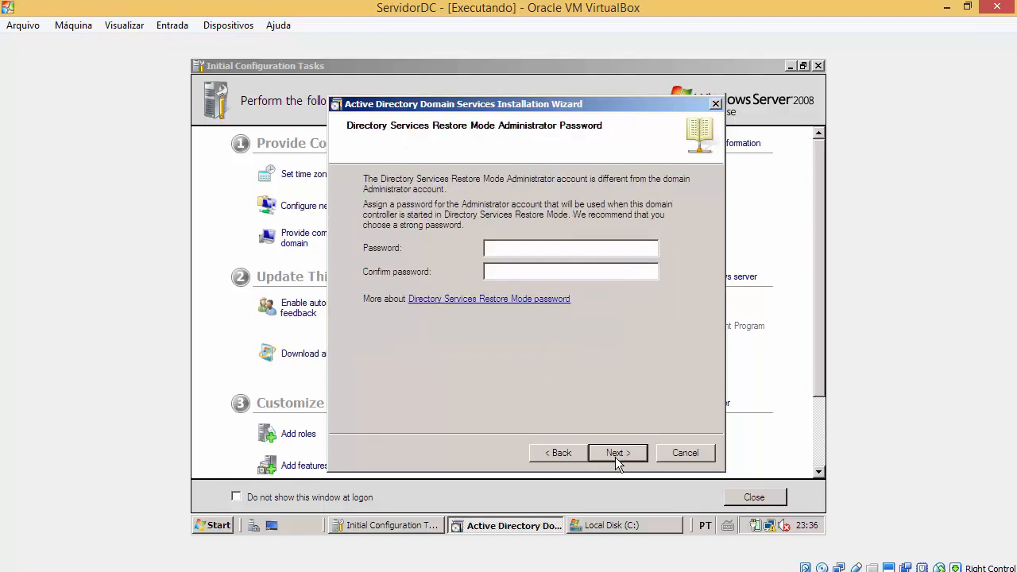
Step: Enter the restore mode administrator password, retyping it, and move to the confirmation field
click(588, 251)
text(123256781234567)
key(shift+Tab)
text(123456789)
key(Tab)
text(123456789)
click(561, 247)
drag(560, 249, 498, 247)
drag(561, 269, 450, 283)
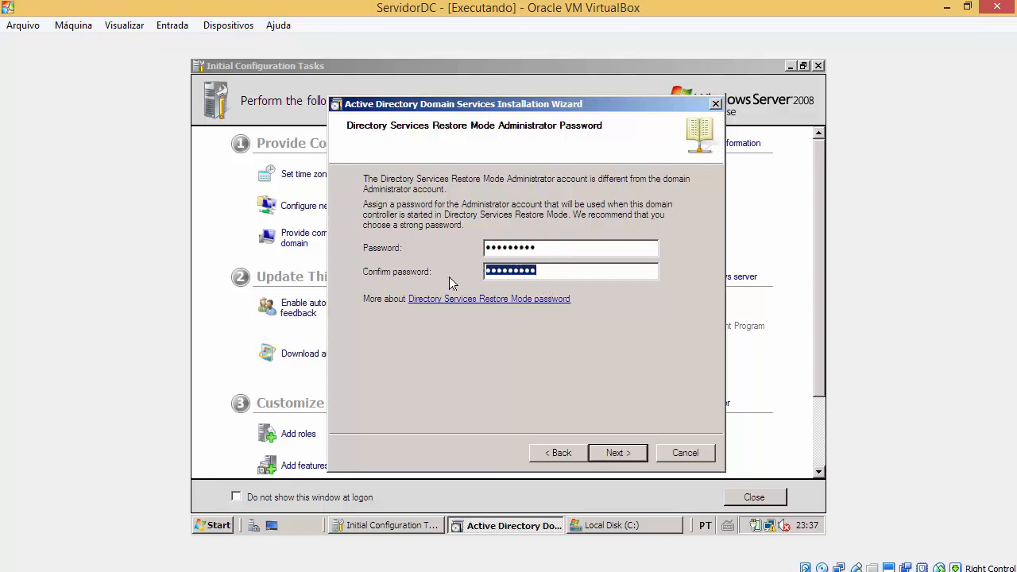
click(633, 455)
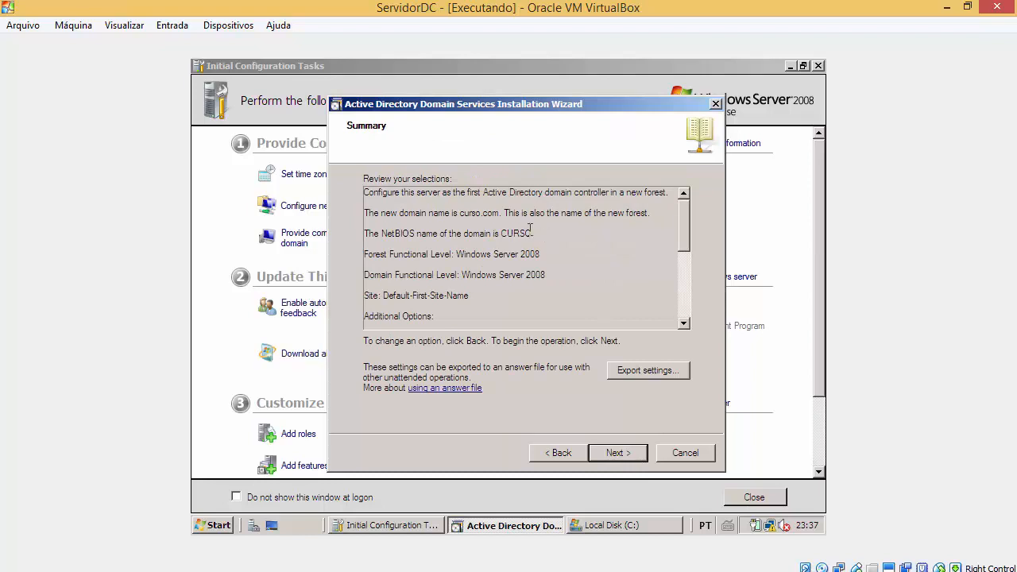
scroll(541, 264, down, 5)
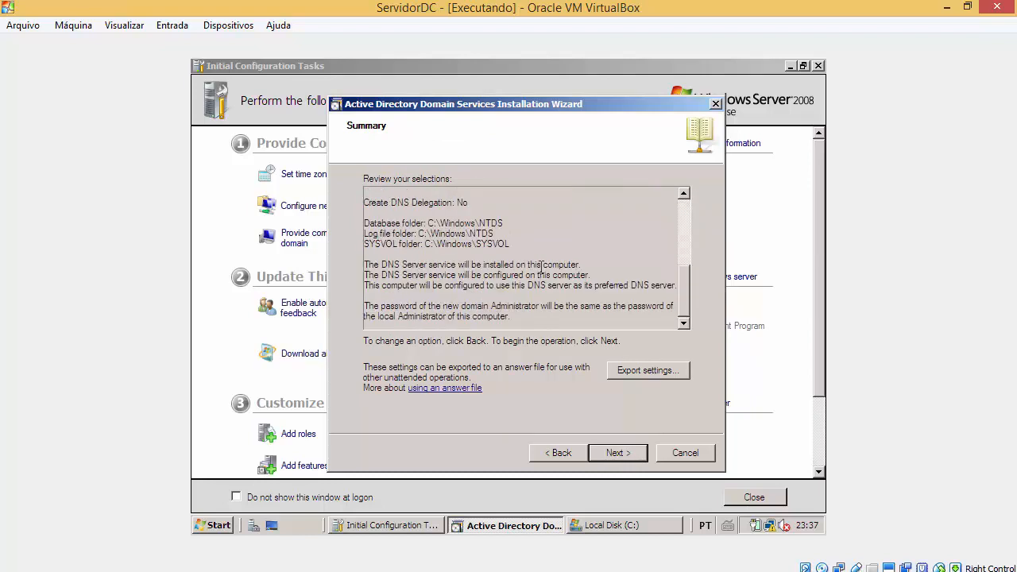
scroll(541, 265, up, 5)
scroll(541, 264, down, 5)
scroll(541, 265, up, 1)
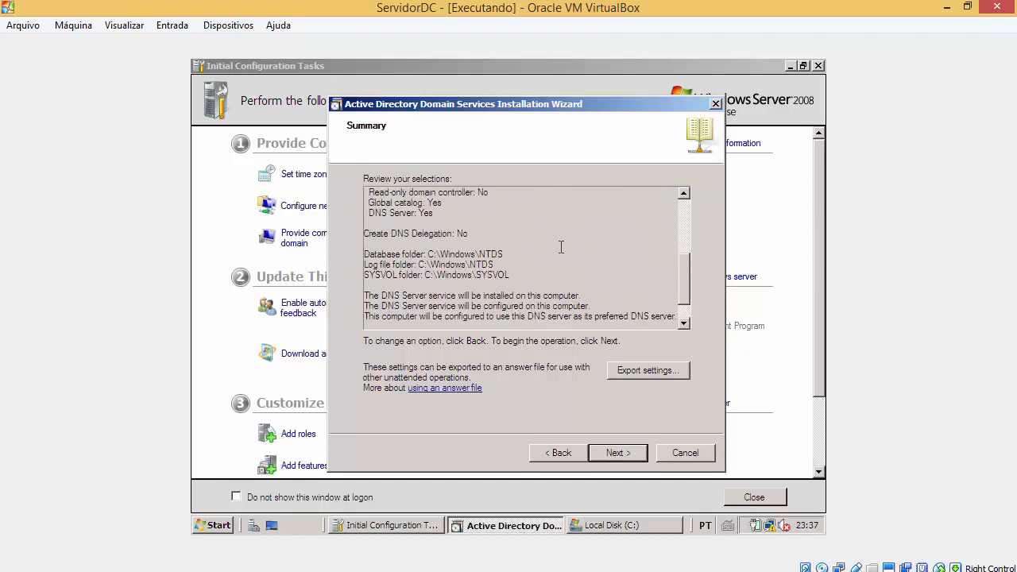
drag(513, 276, 467, 266)
click(445, 265)
scroll(467, 265, up, 1)
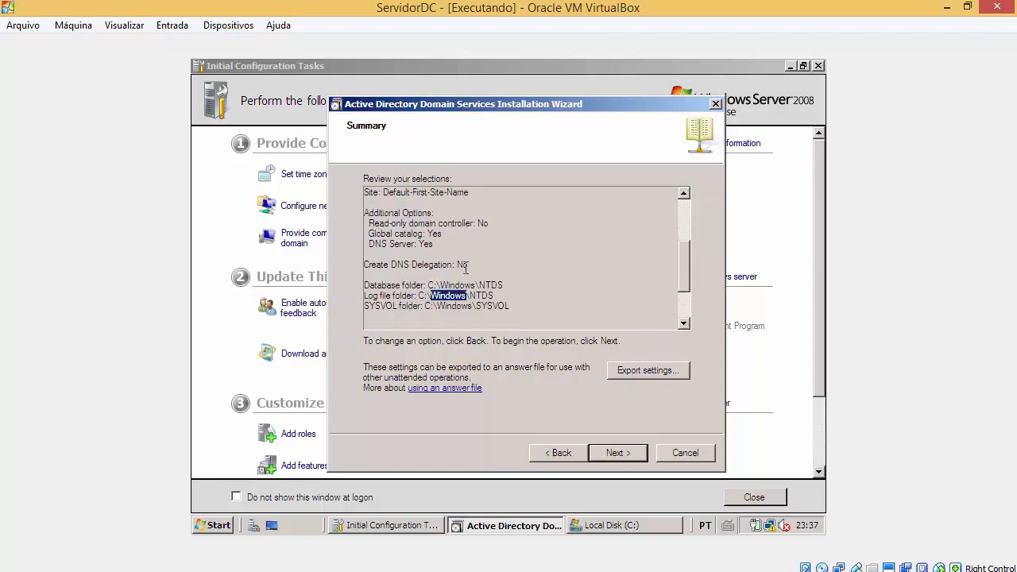
drag(436, 247, 382, 233)
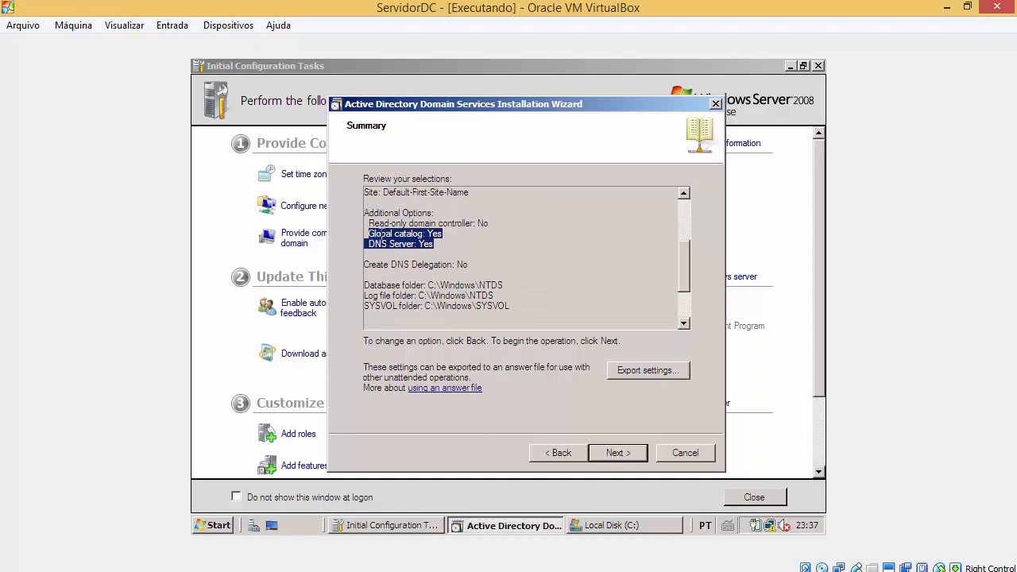
drag(451, 235, 368, 234)
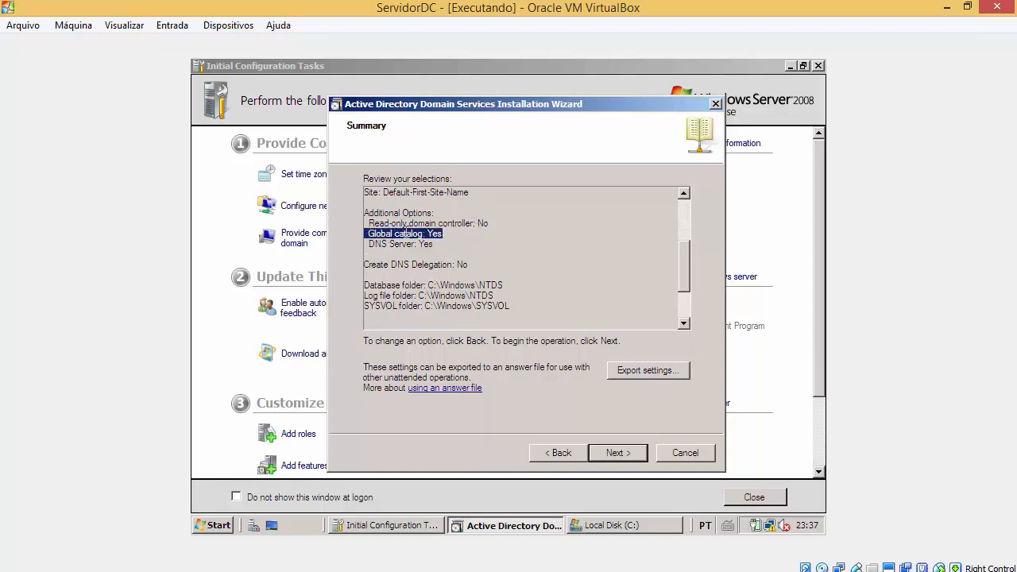
drag(495, 224, 375, 223)
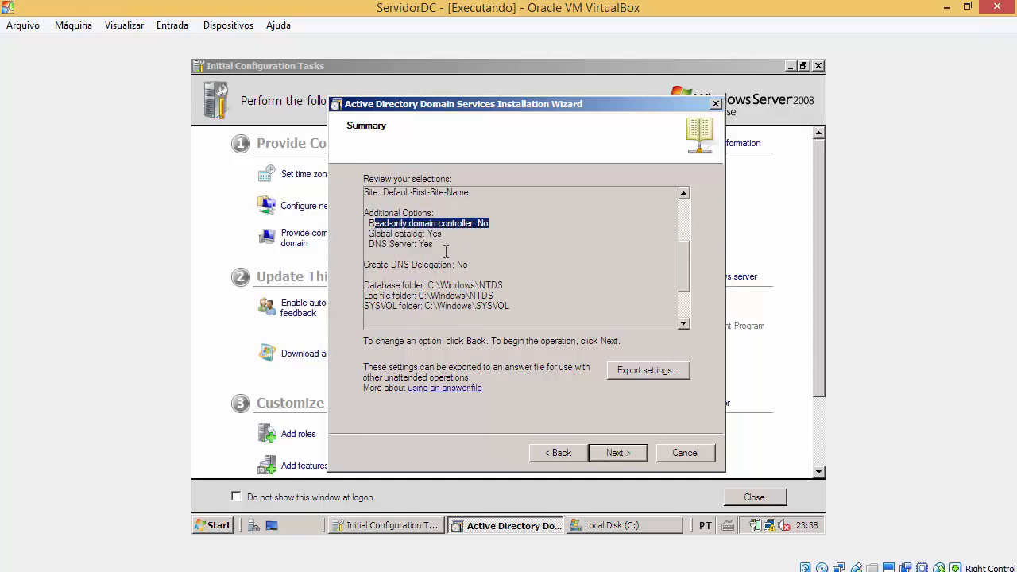
drag(445, 230, 502, 223)
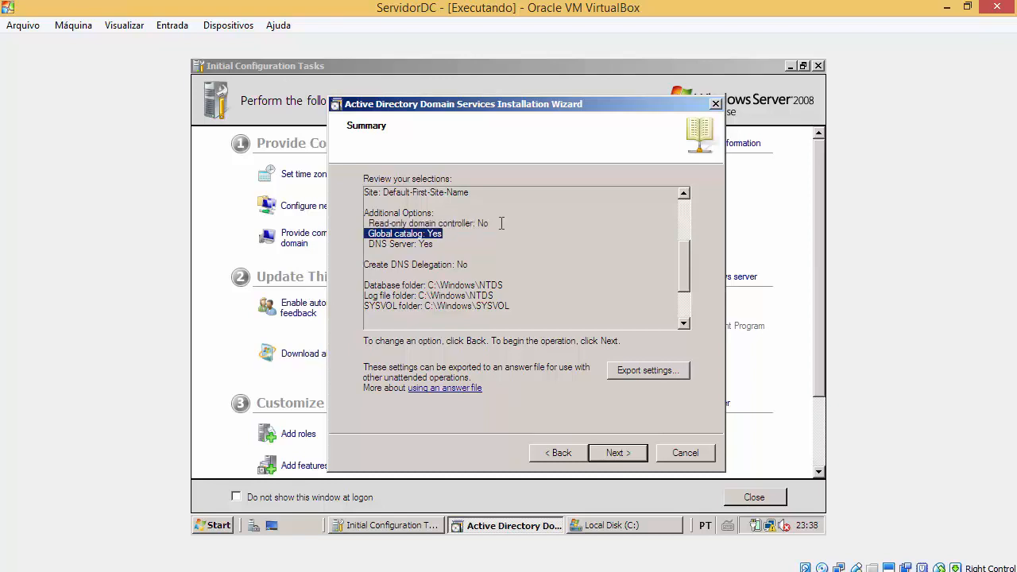
drag(426, 221, 480, 214)
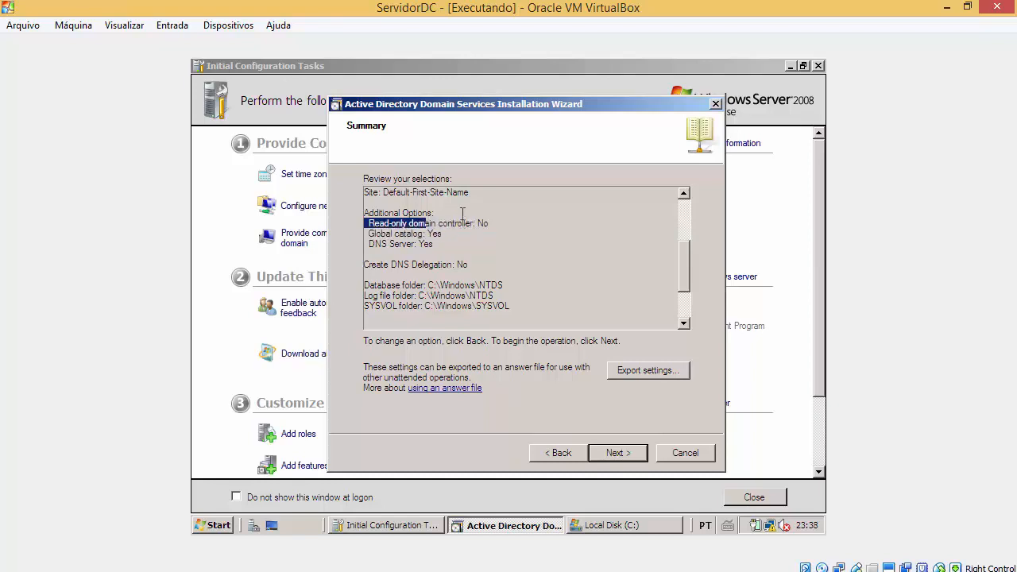
drag(371, 226, 389, 226)
scroll(384, 229, up, 3)
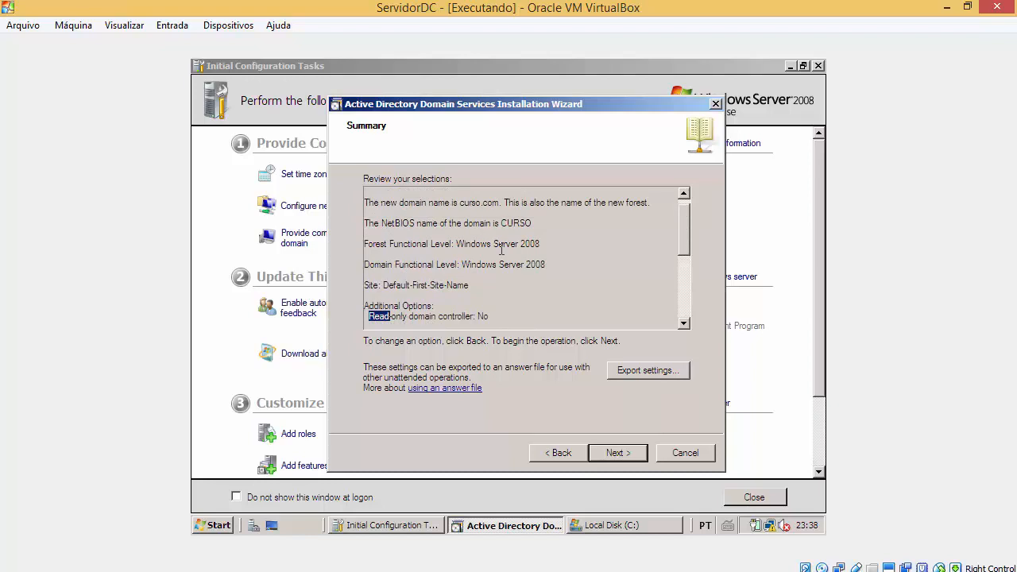
drag(462, 245, 390, 264)
drag(480, 265, 364, 265)
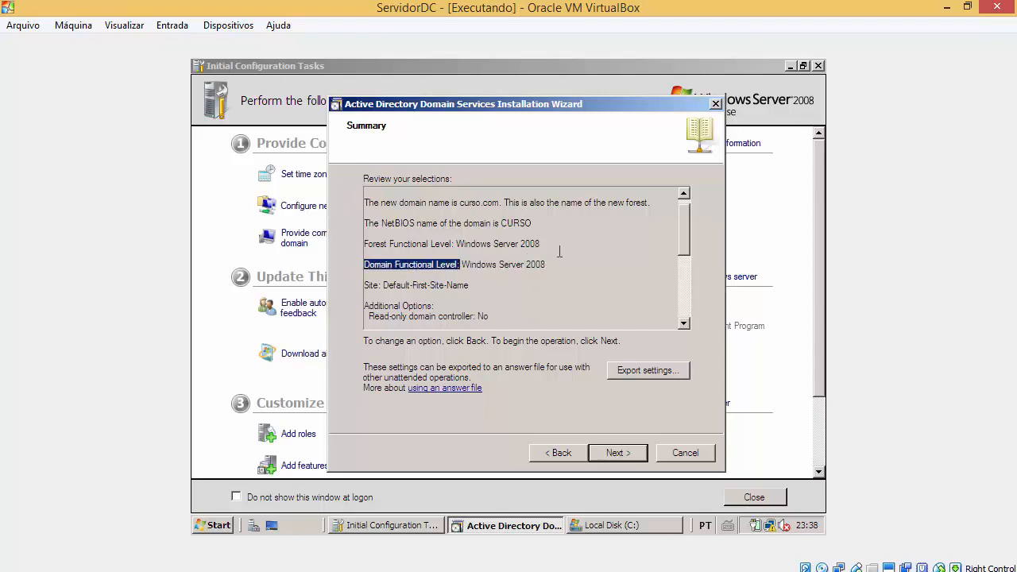
drag(560, 244, 451, 243)
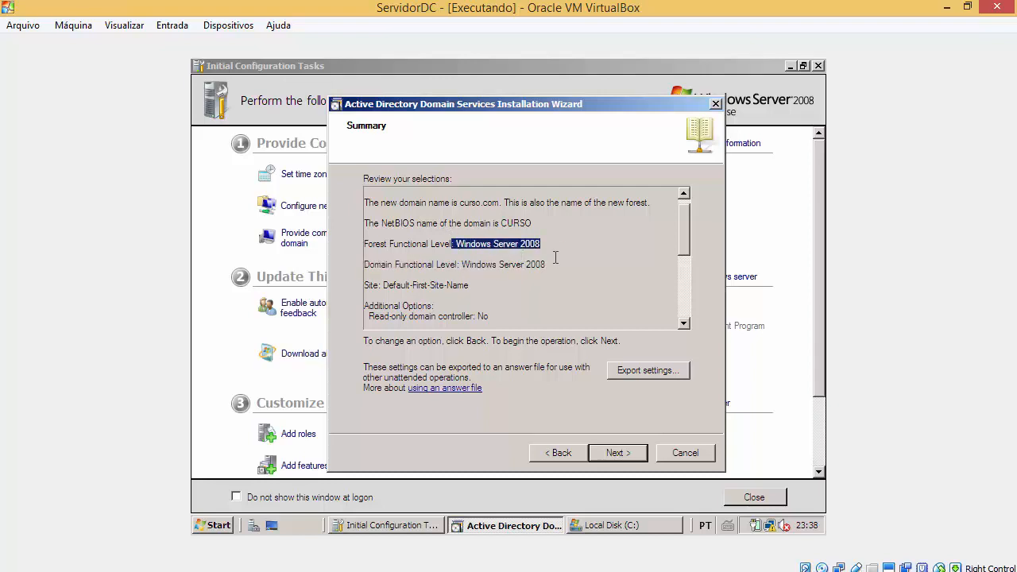
scroll(556, 256, down, 5)
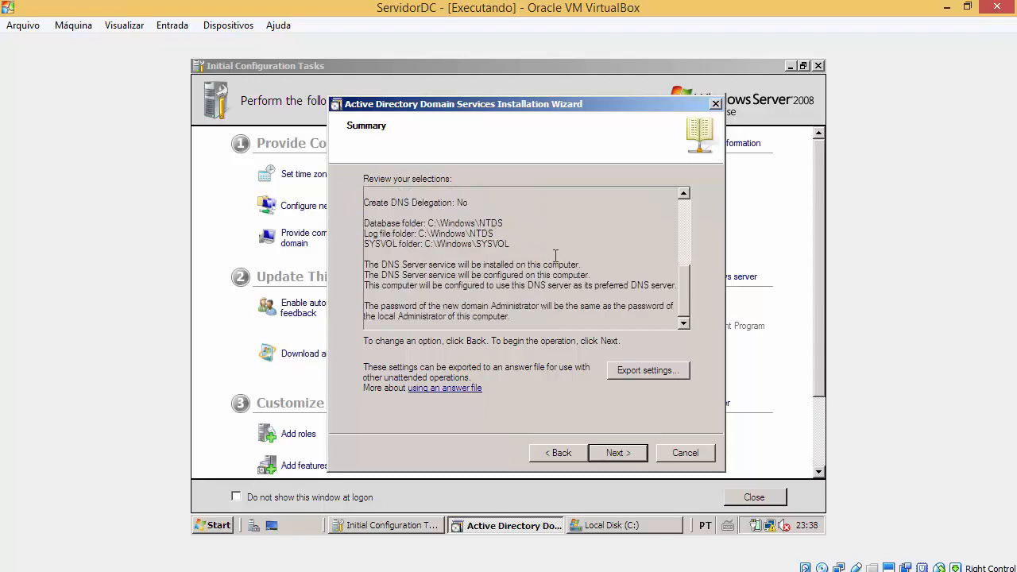
Step: Launch the AD DS installation from the Summary page
click(636, 452)
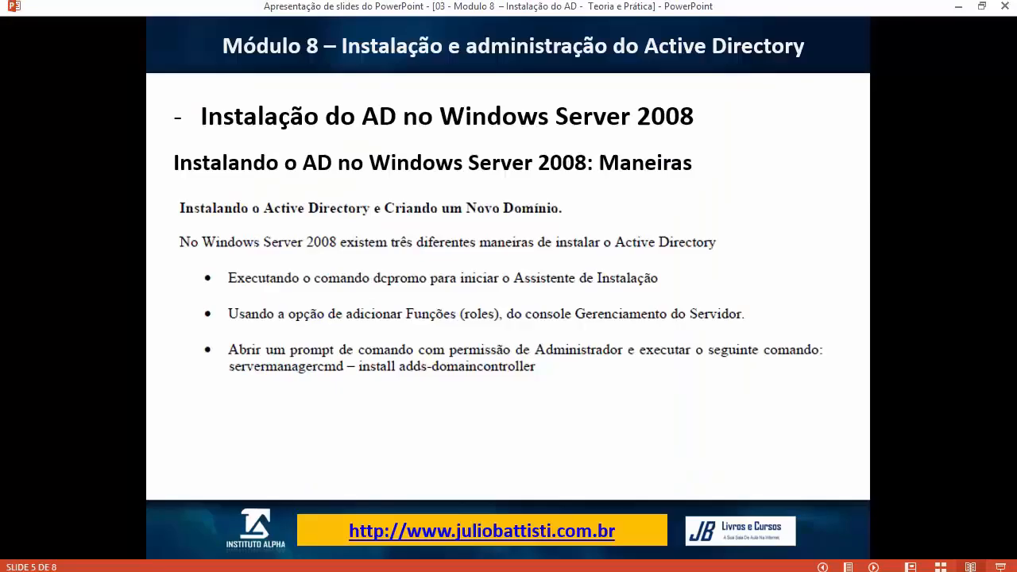
Step: Advance the slideshow to the AD changes slide and check ServidorDC's installation progress
key(Right)
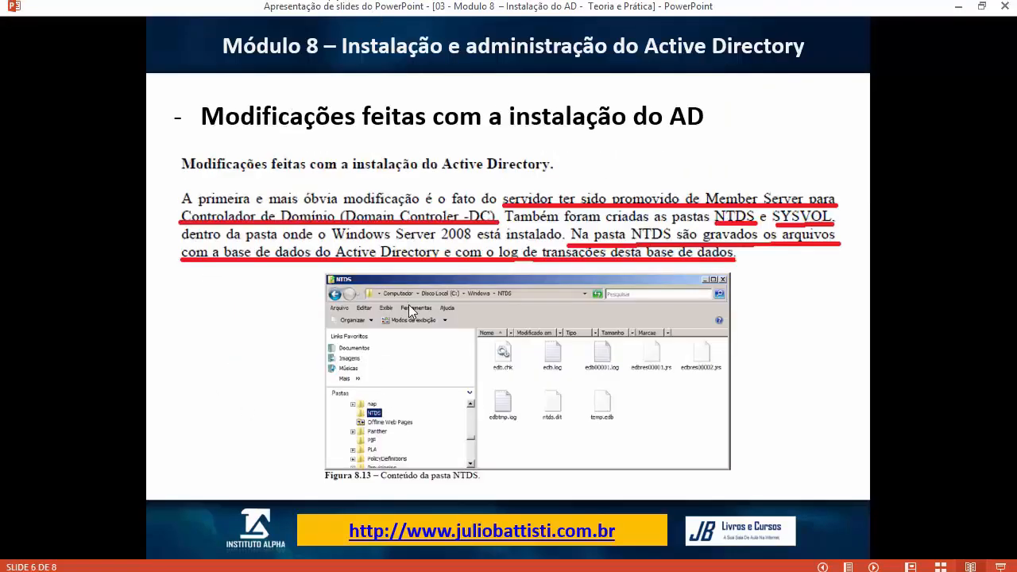
click(278, 571)
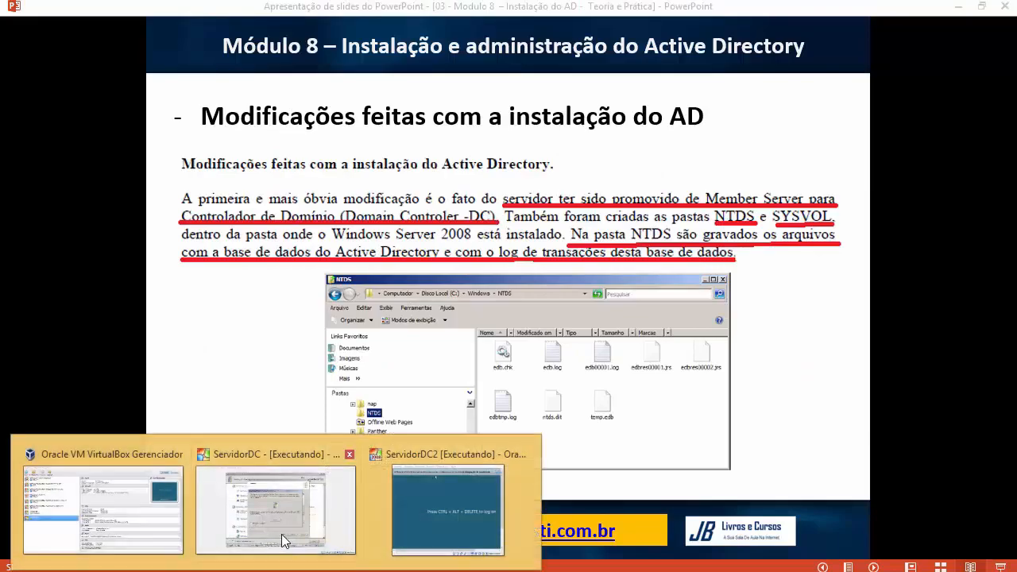
click(284, 541)
key(alt+Tab)
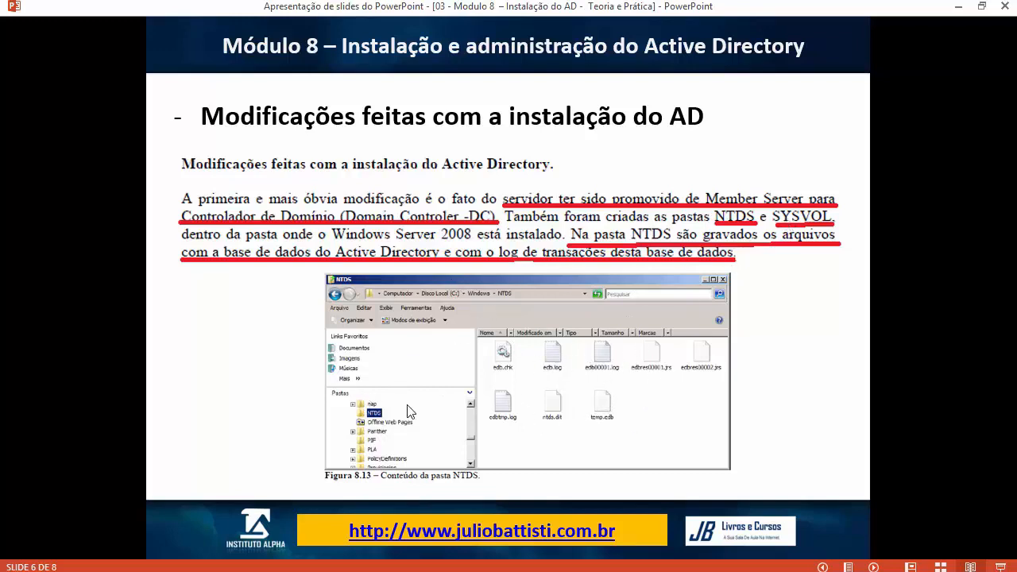
Step: Advance to the new AD tools slide, then return to ServidorDC's completion summary
click(537, 328)
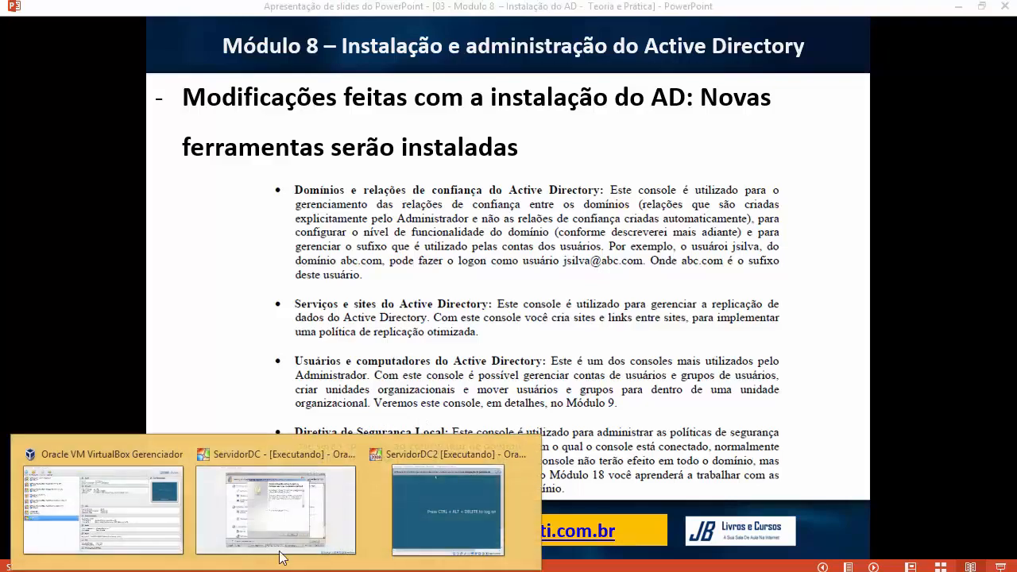
click(273, 540)
key(ctrl+a)
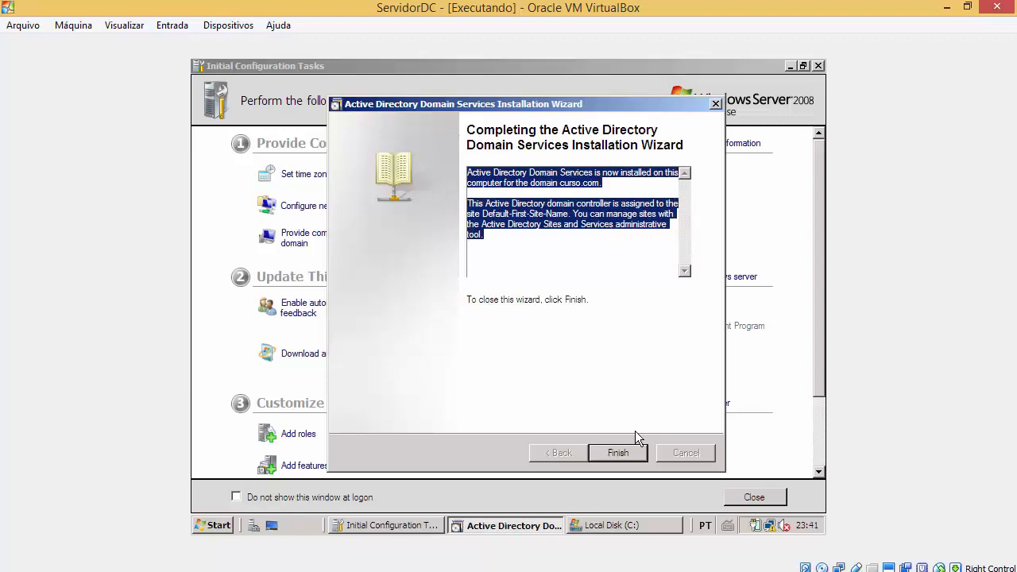
Step: Finish the AD DS wizard, restart ServidorDC now, and return to slide 7 of the slideshow
click(621, 454)
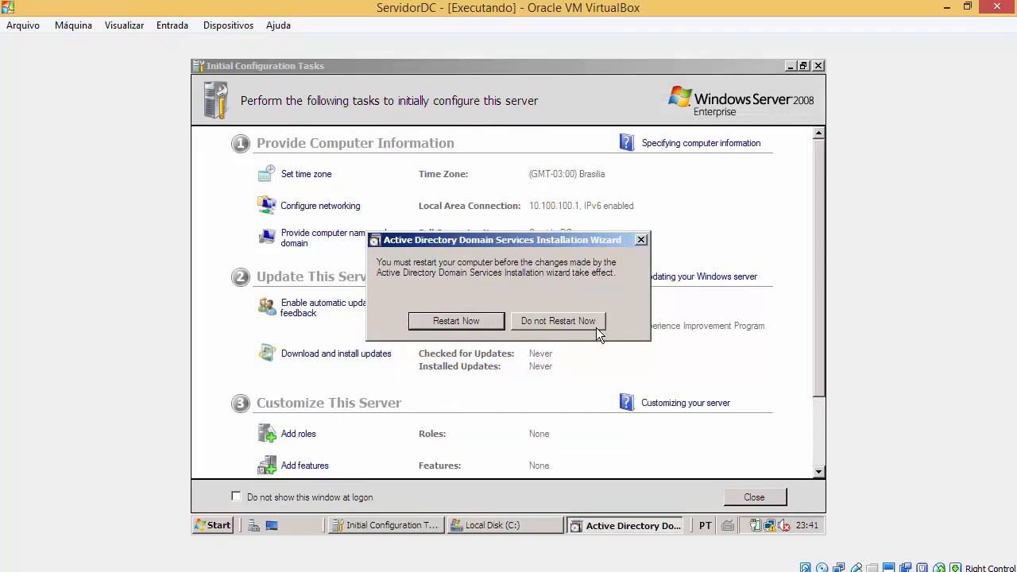
click(480, 331)
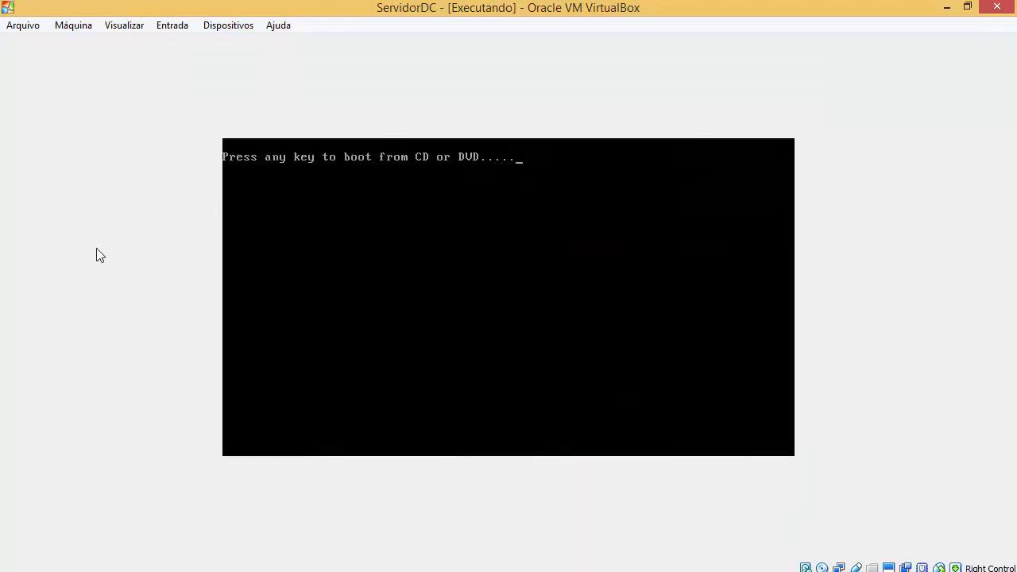
key(Return)
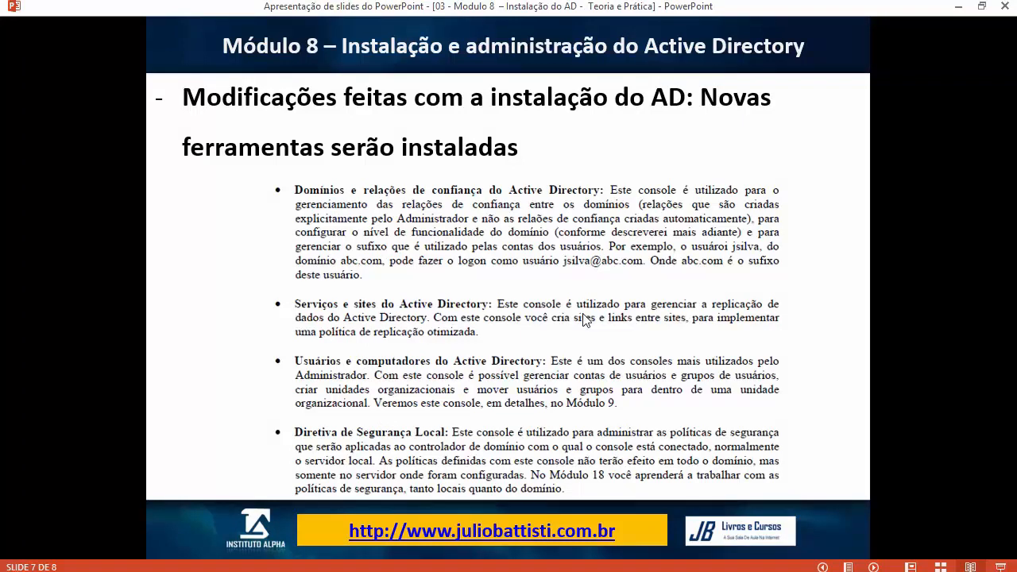
Step: Flip between the NTDS and AD tools slides, then check the ServidorDC and ServidorDC2 windows
click(583, 314)
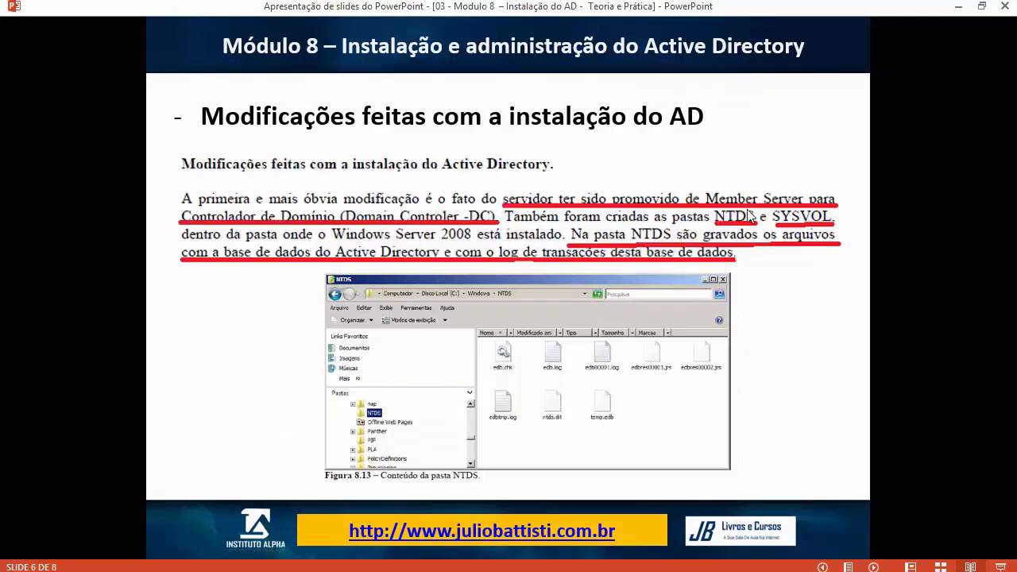
click(843, 209)
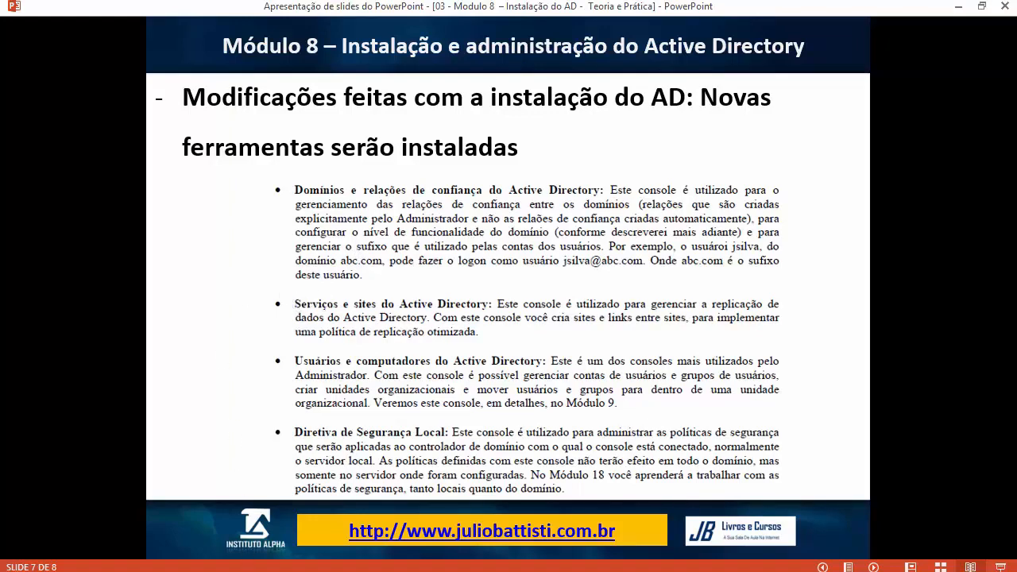
click(263, 514)
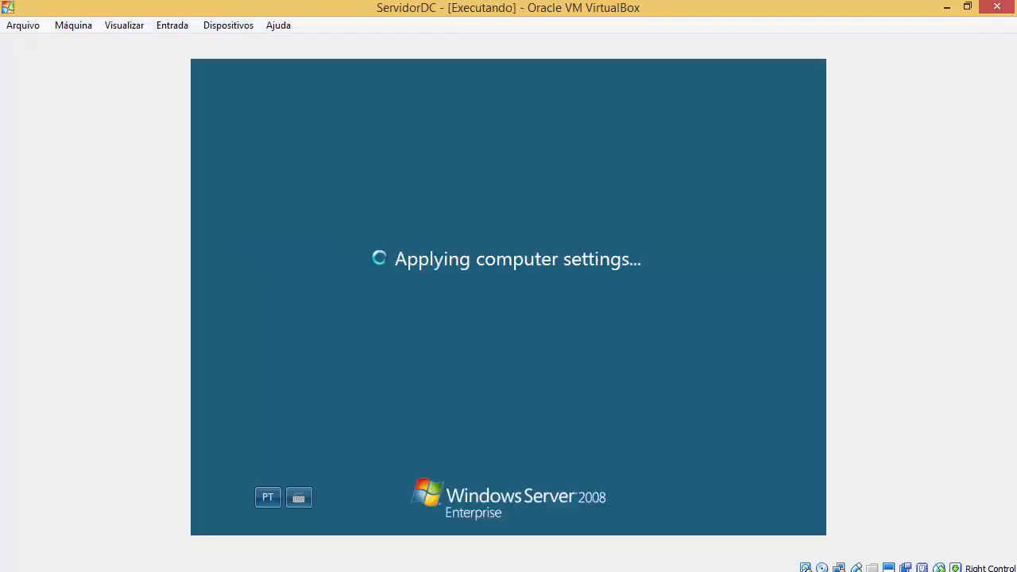
mouse_move(310, 548)
click(447, 511)
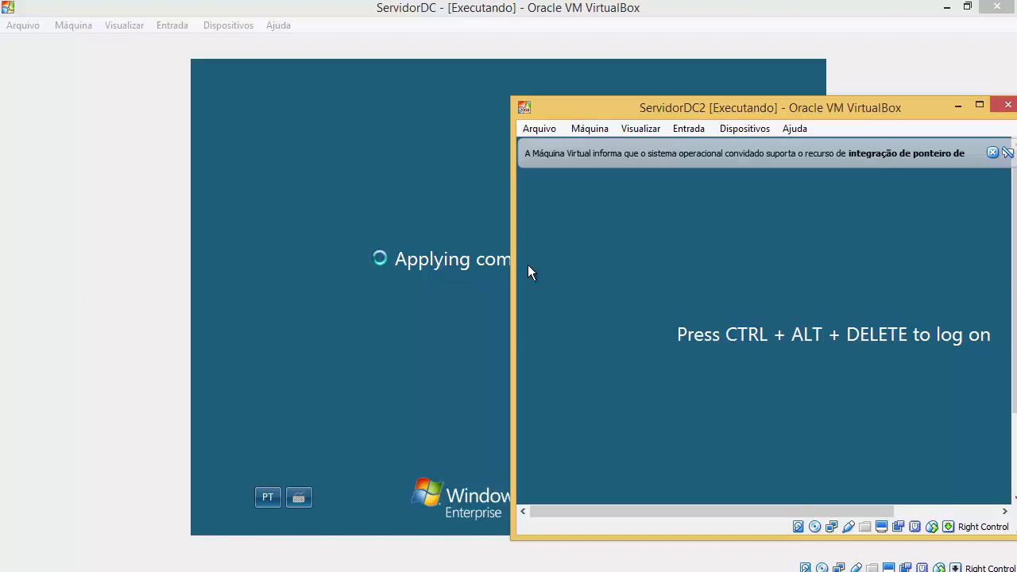
click(230, 298)
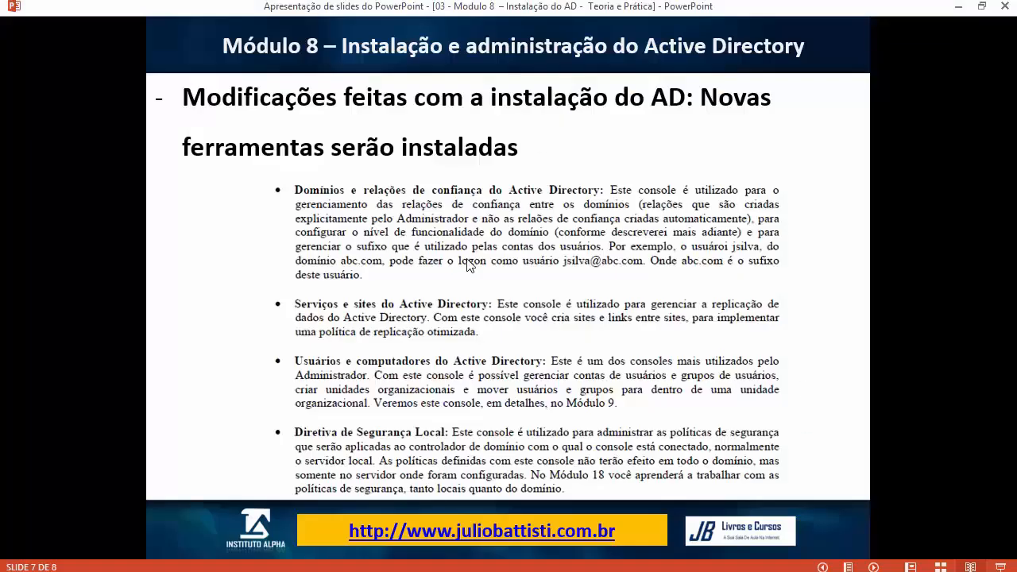
Step: Revisit the NTDS and AD tools slides and bring forward ServidorDC applying computer settings
click(467, 266)
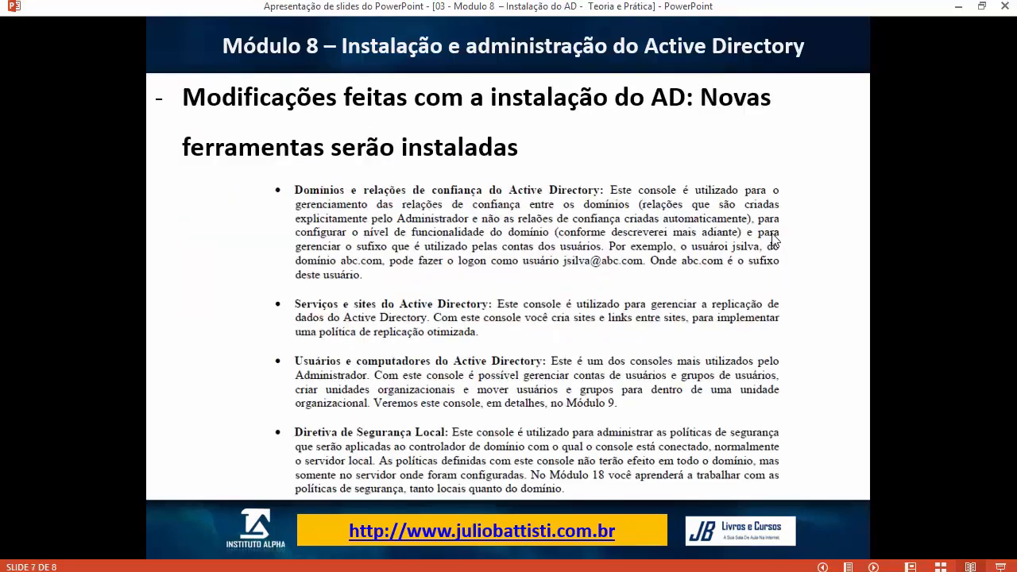
click(777, 238)
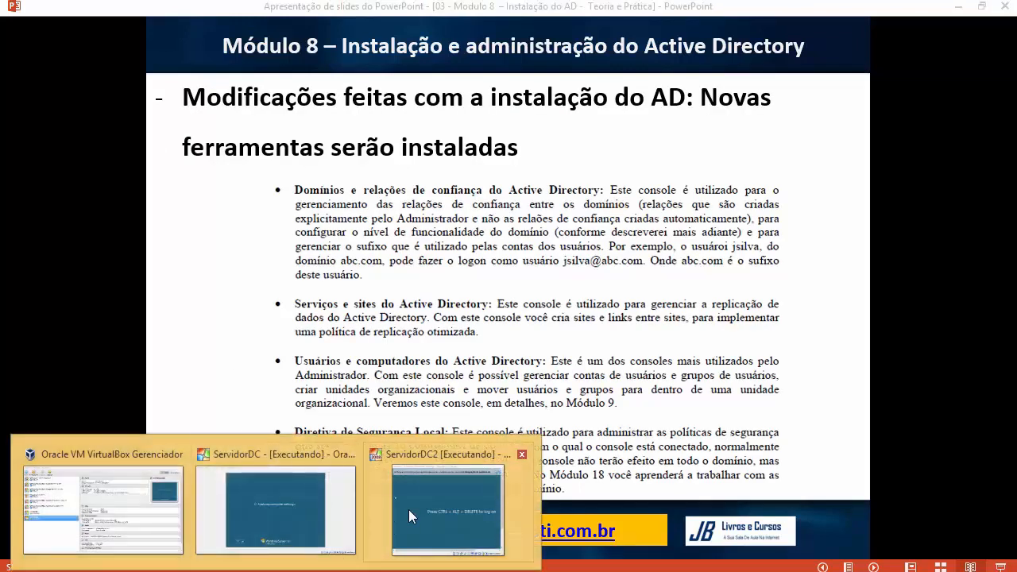
click(409, 510)
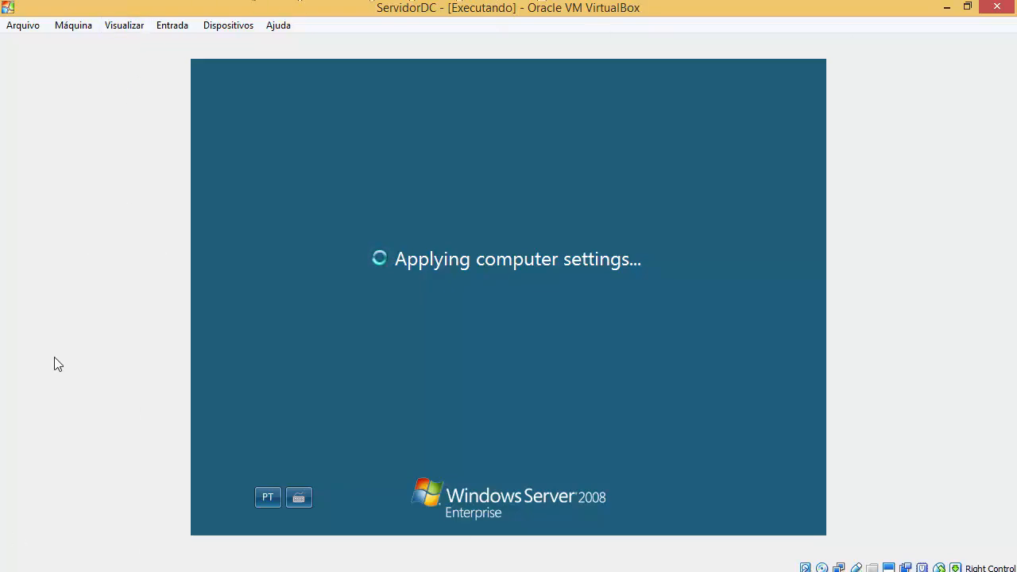
Step: Bring the ServidorDC2 window forward and dismiss the guest integration notice
mouse_move(275, 563)
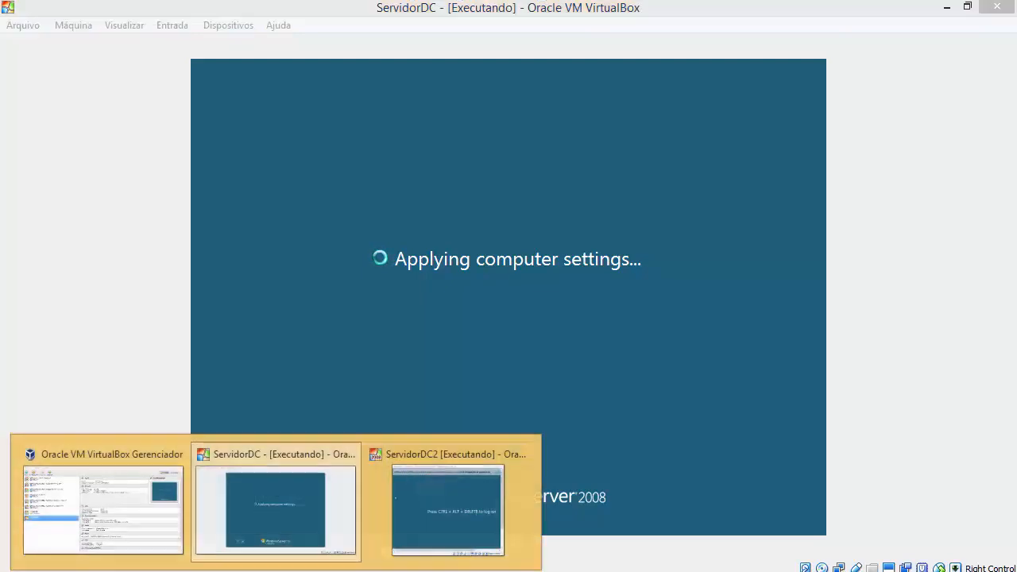
click(437, 527)
mouse_move(673, 113)
mouse_down()
mouse_move(520, 142)
mouse_move(665, 105)
mouse_up()
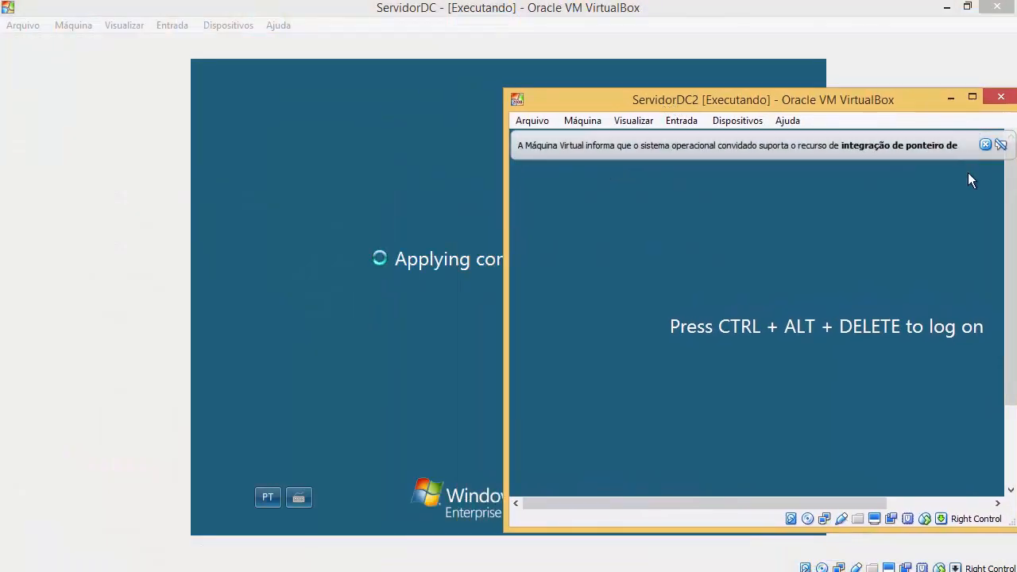
click(985, 145)
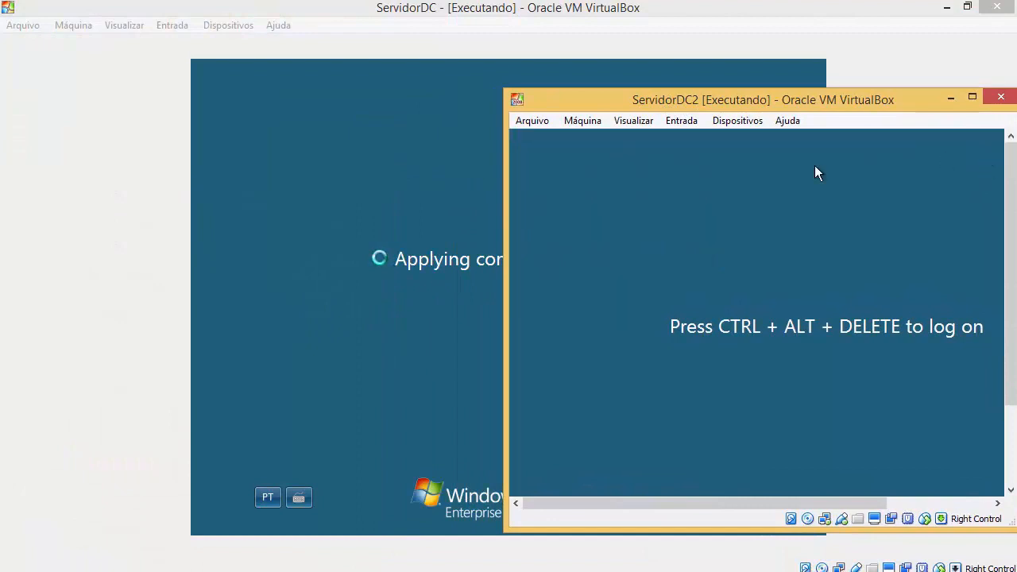
Step: Send Ctrl-Alt-Del to ServidorDC2 and log on with the Administrator password
click(681, 120)
mouse_move(698, 143)
click(596, 164)
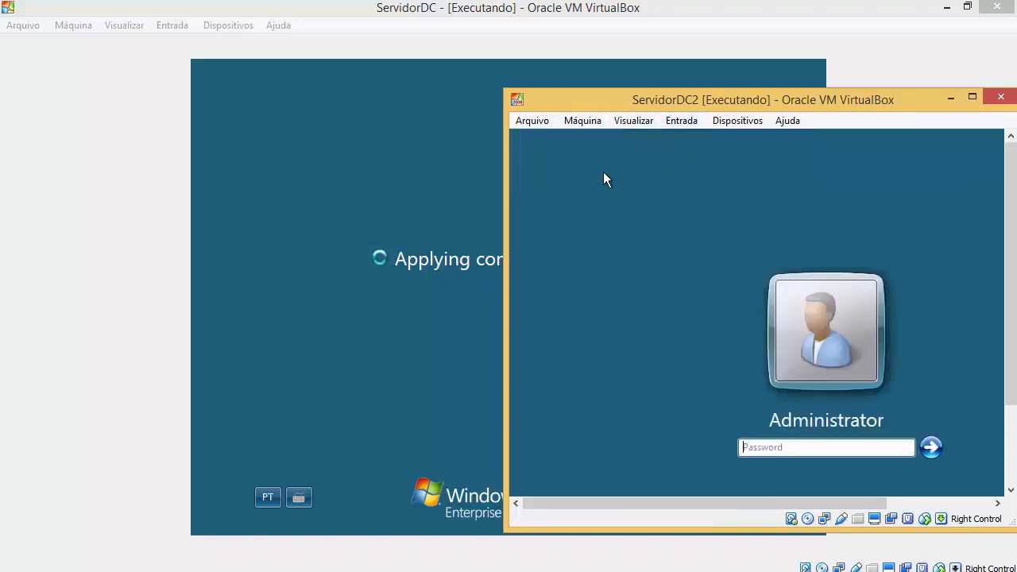
text(*****)
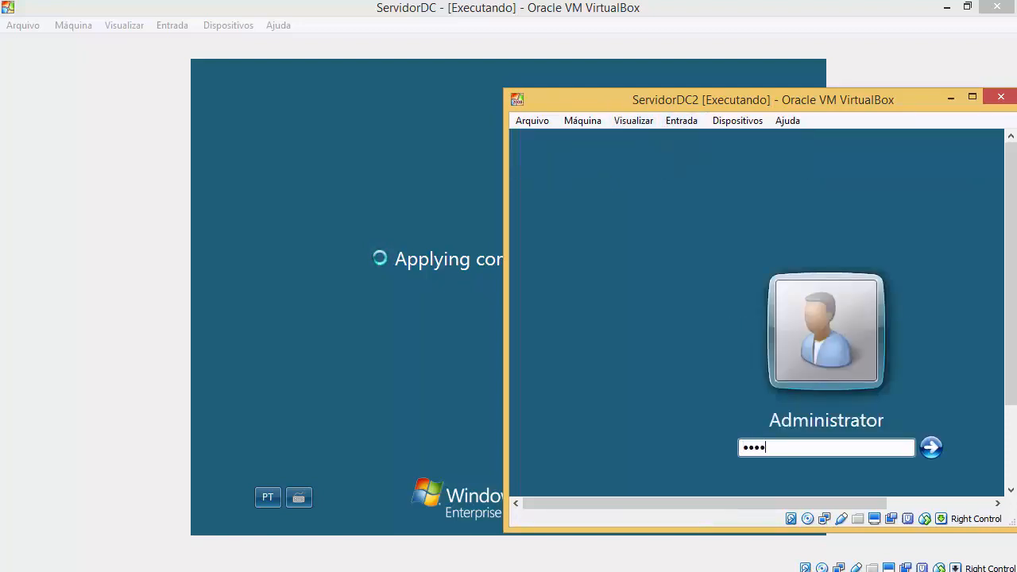
key(Caps_Lock)
text(***)
key(Return)
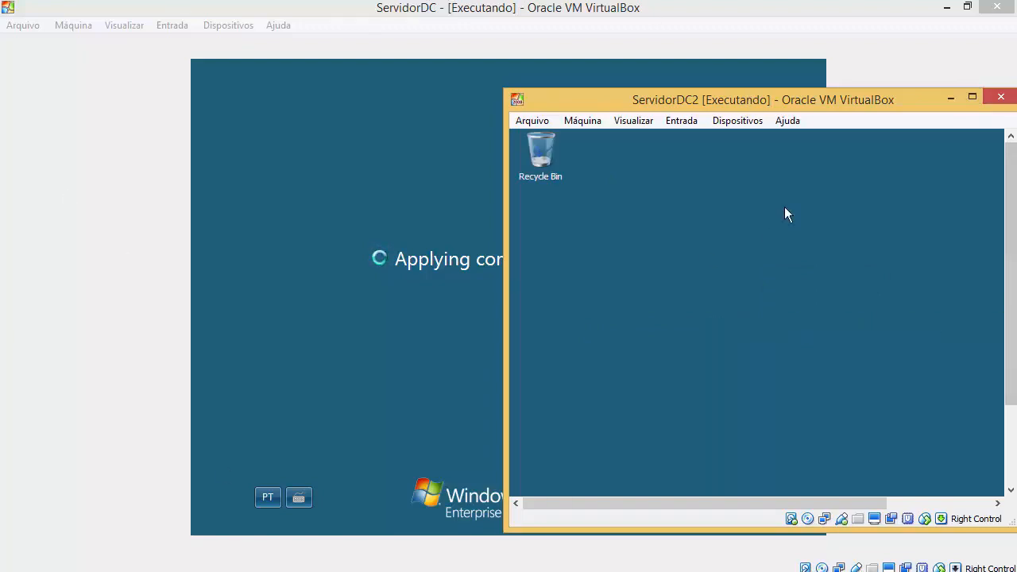
Step: Bring ServidorDC2 back to the front and maximize its window
click(114, 321)
click(390, 528)
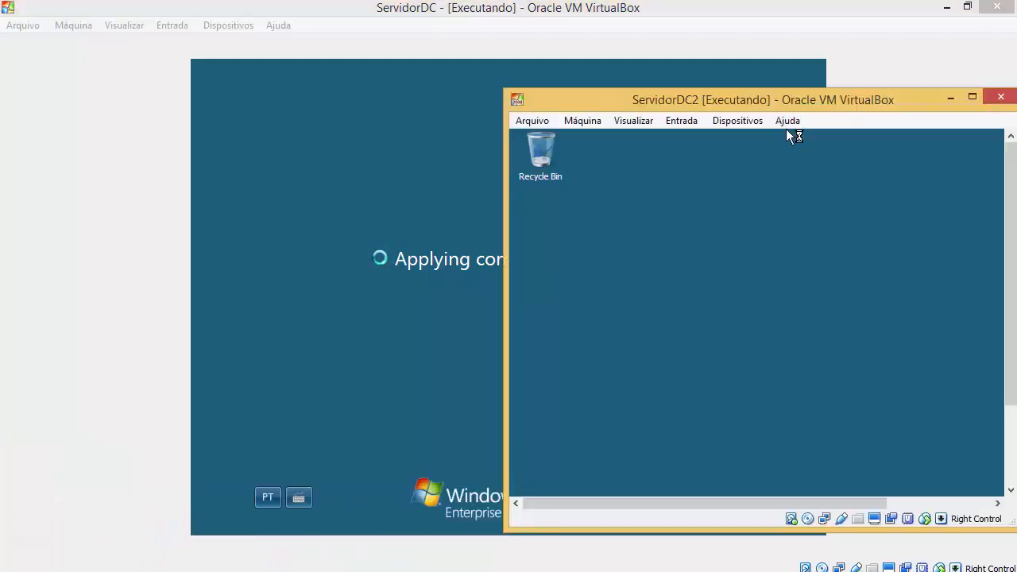
drag(778, 103, 563, 101)
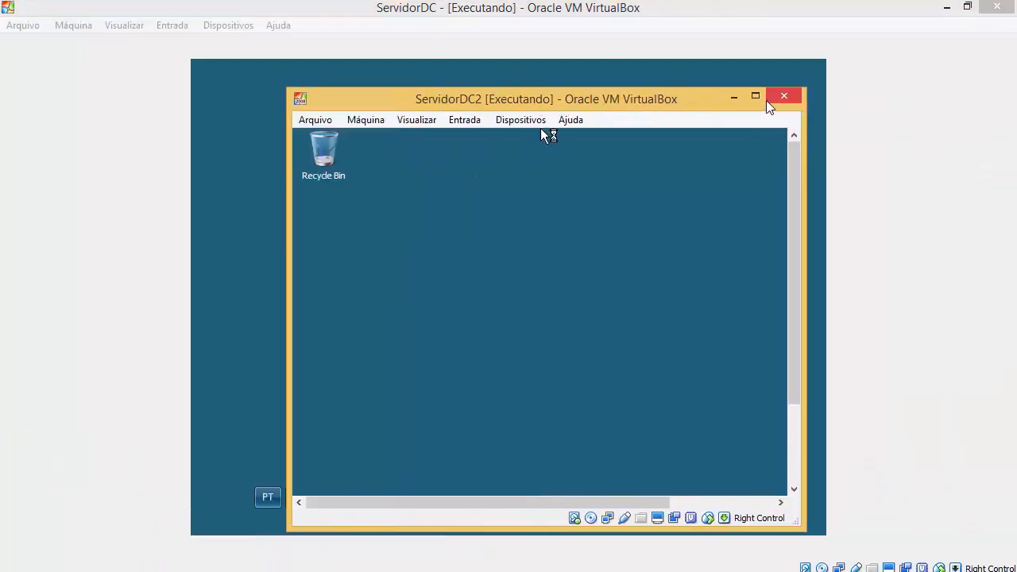
click(756, 96)
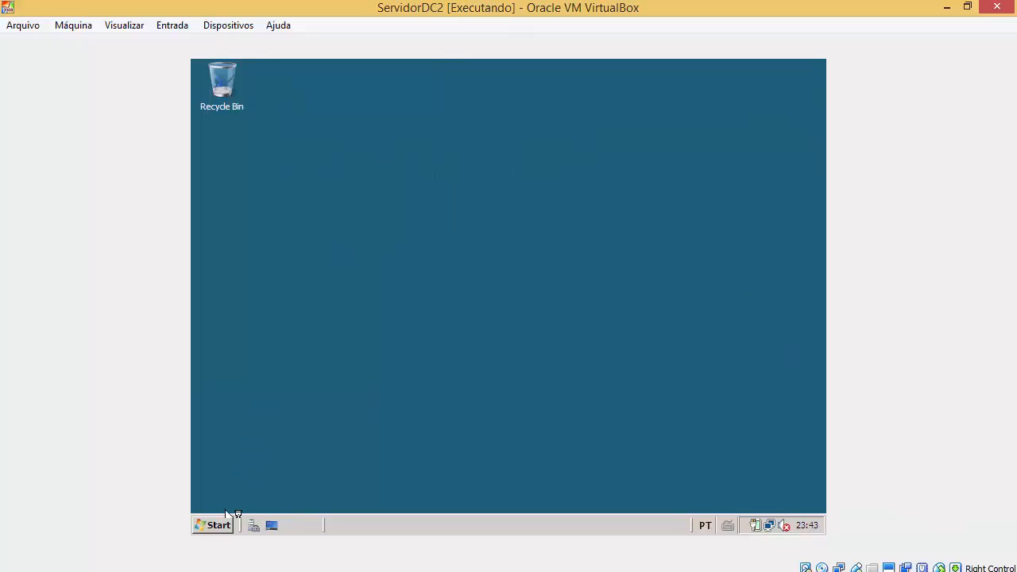
Step: Restore the ServidorDC2 window to a smaller size and reposition it
click(642, 308)
drag(613, 10, 713, 90)
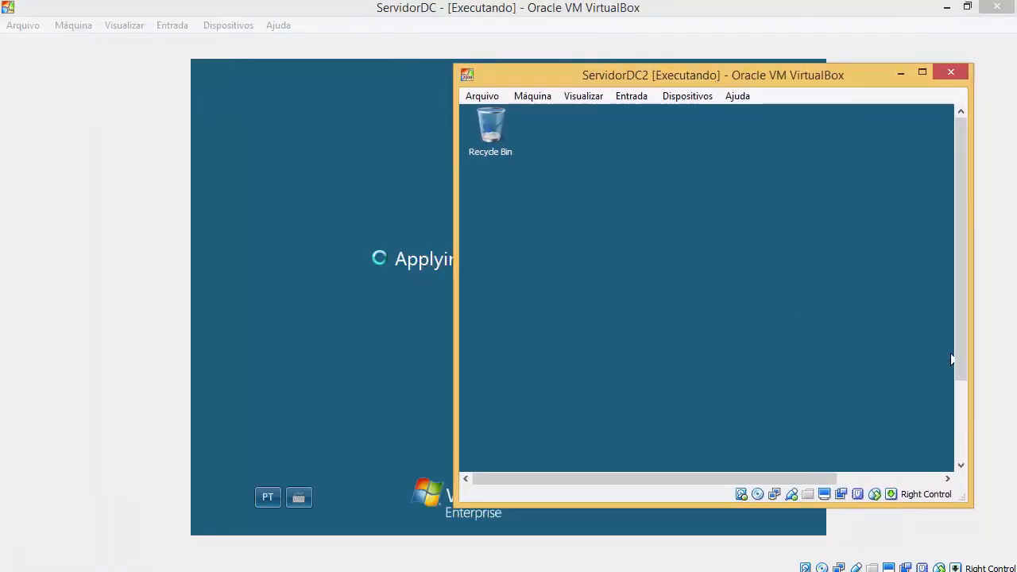
drag(961, 377, 960, 466)
drag(831, 478, 759, 482)
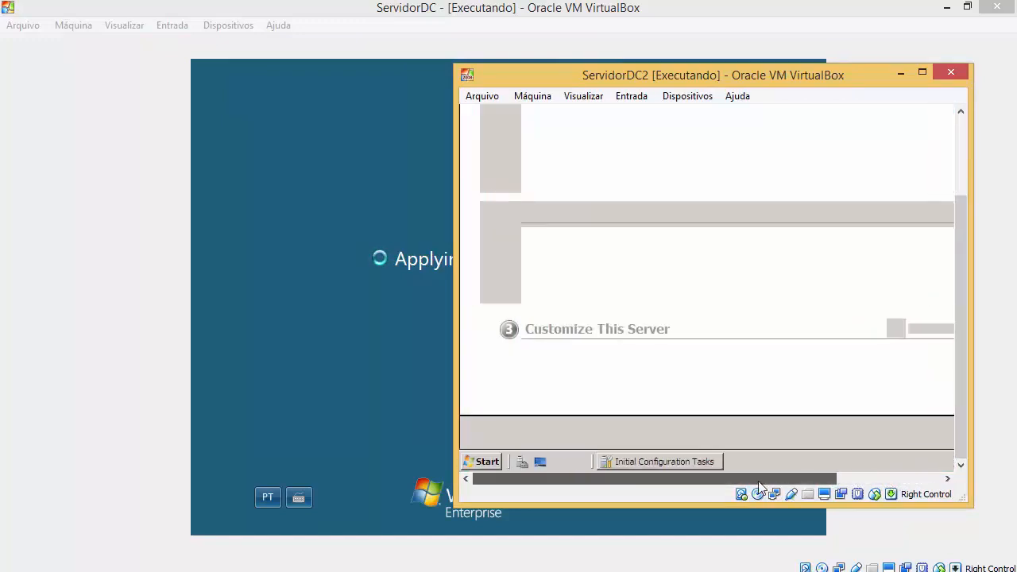
Step: View Local Disk (C:) properties in ServidorDC2's Computer window: 24,9 GB with 18,1 GB free
click(491, 462)
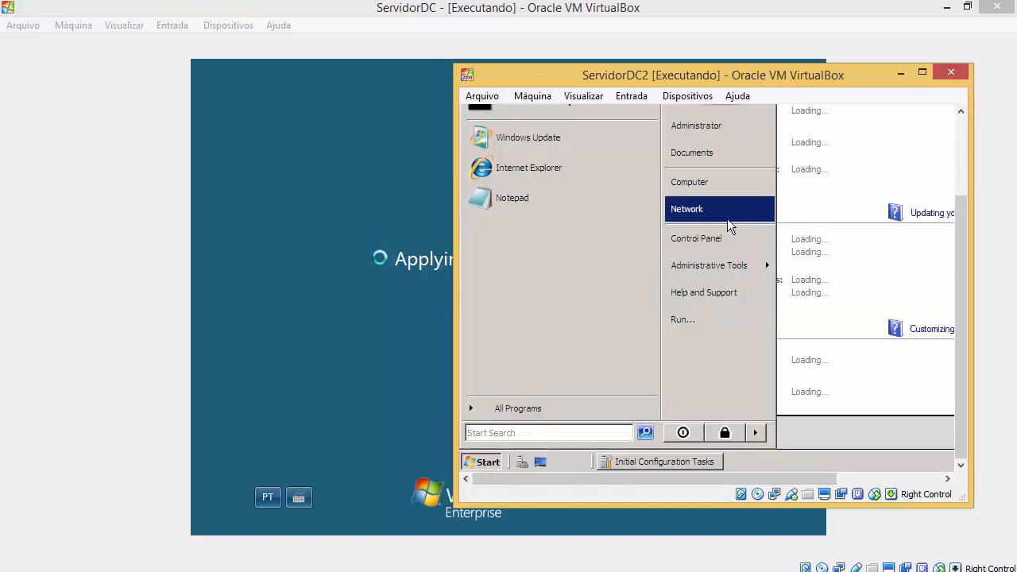
click(729, 184)
drag(963, 251, 958, 221)
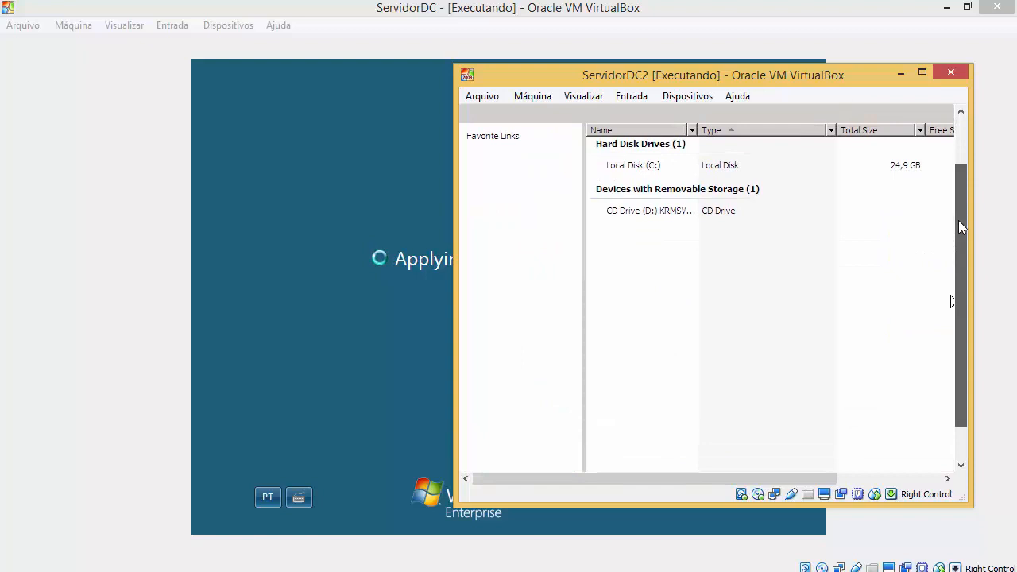
click(660, 164)
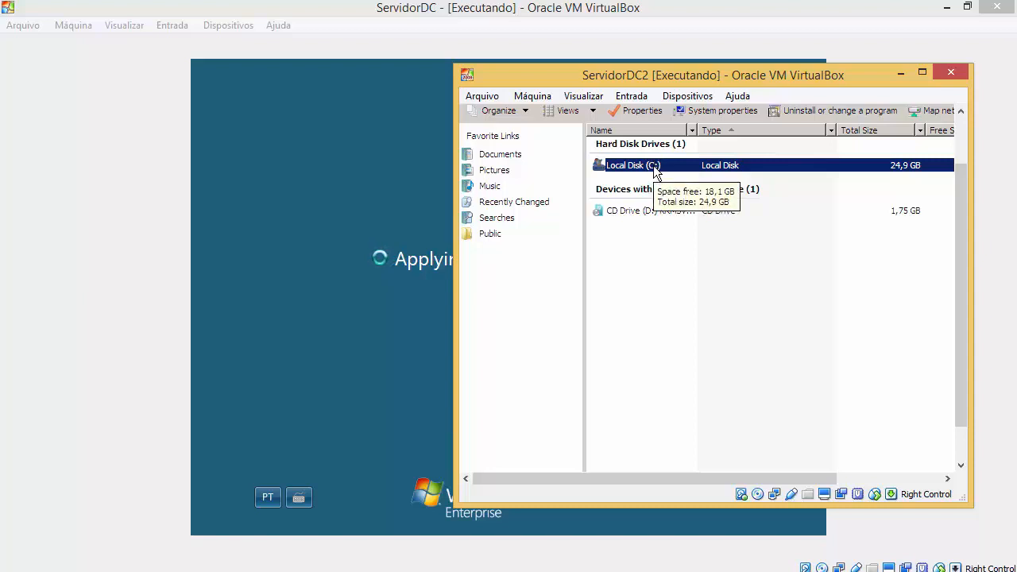
right_click(654, 167)
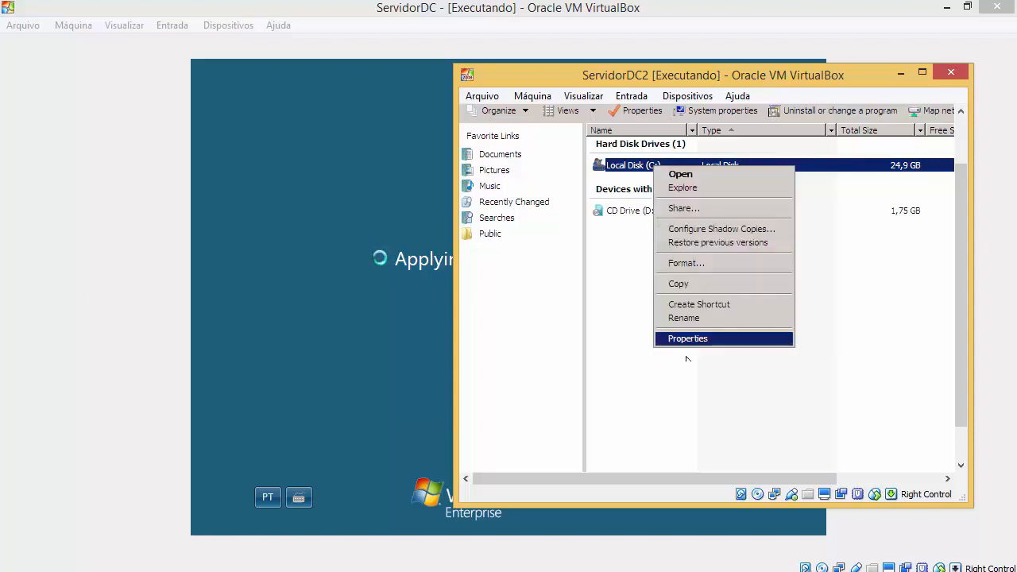
click(700, 340)
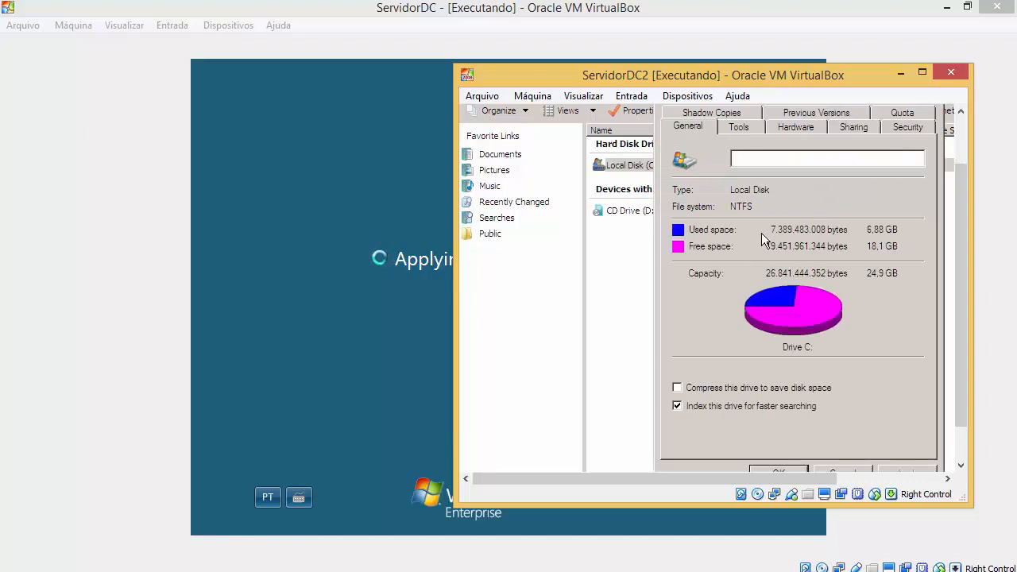
drag(971, 229, 962, 221)
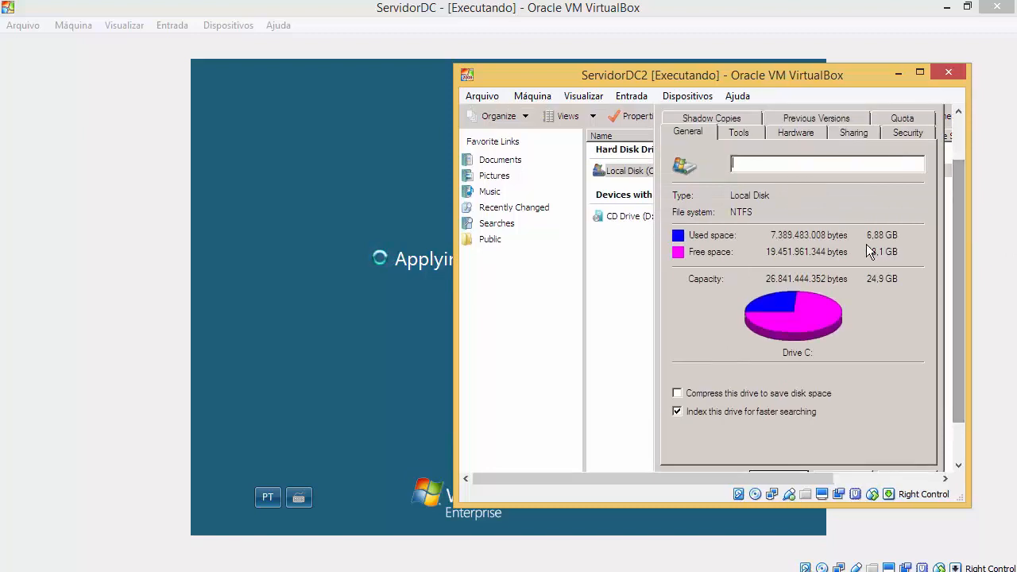
scroll(953, 218, up, 1)
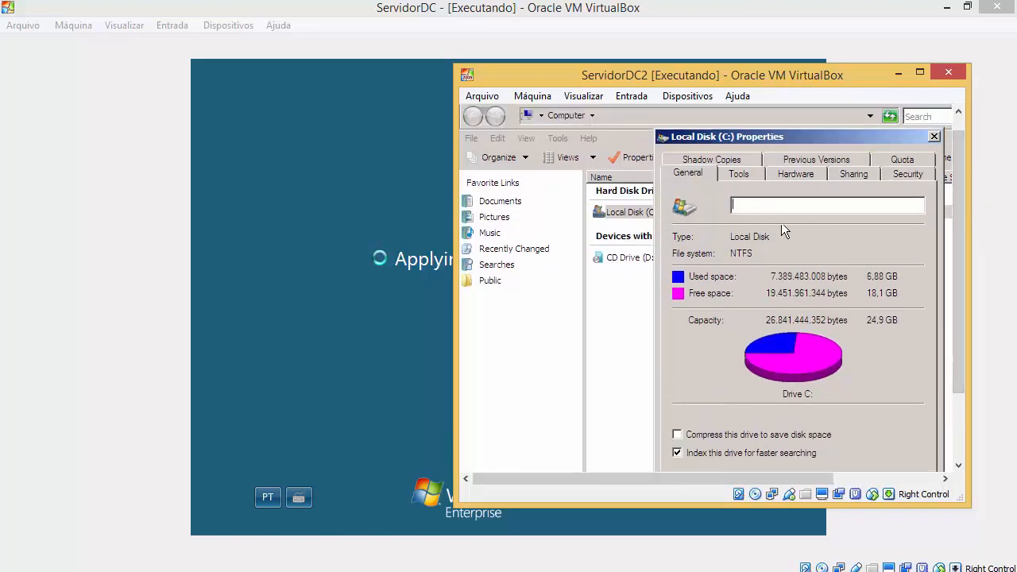
click(934, 136)
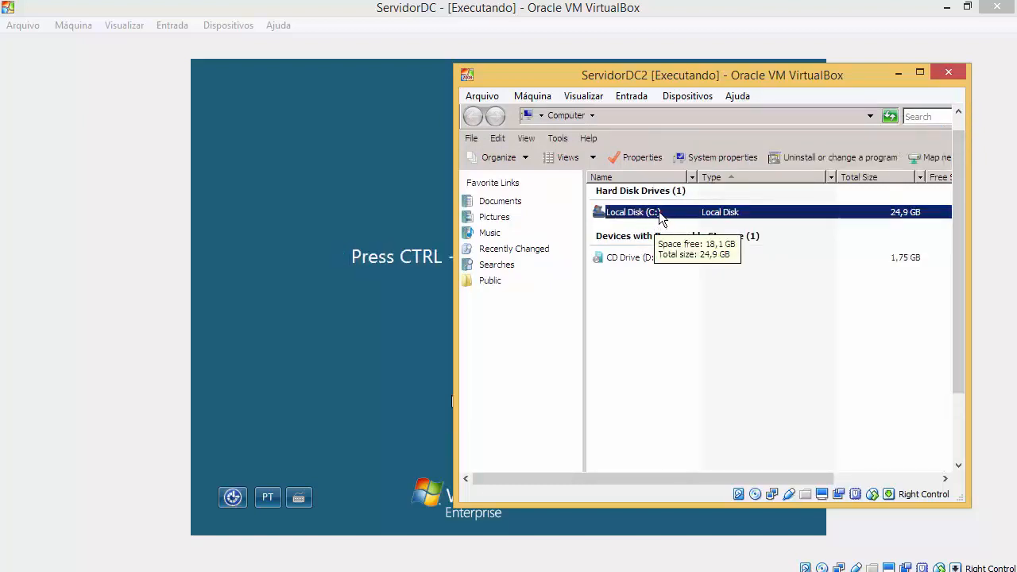
Step: Hide ServidorDC2, then log ServidorDC on as CURSO\Administrator using Ctrl-Alt-Del and the account password
click(898, 72)
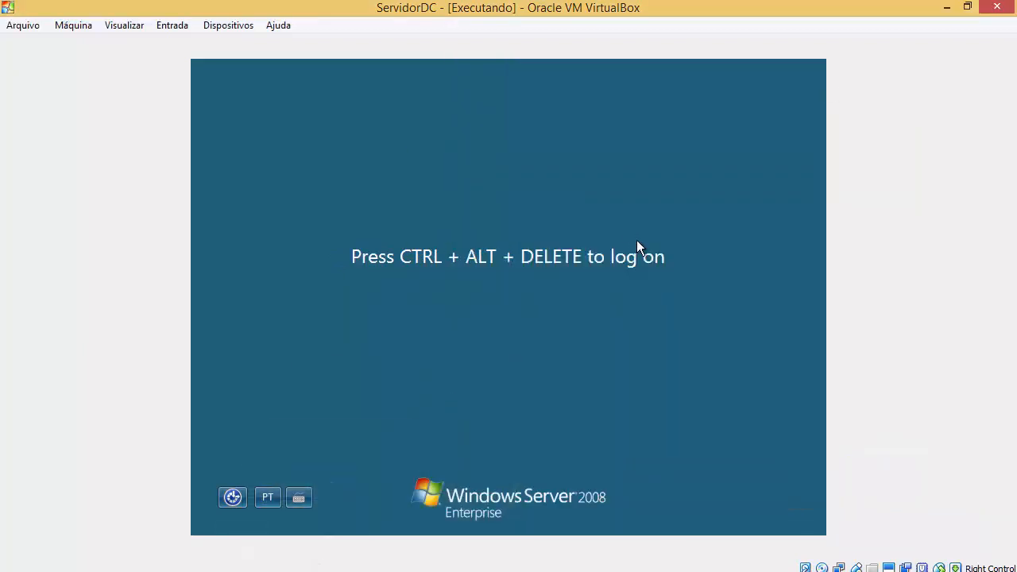
click(173, 24)
mouse_move(261, 46)
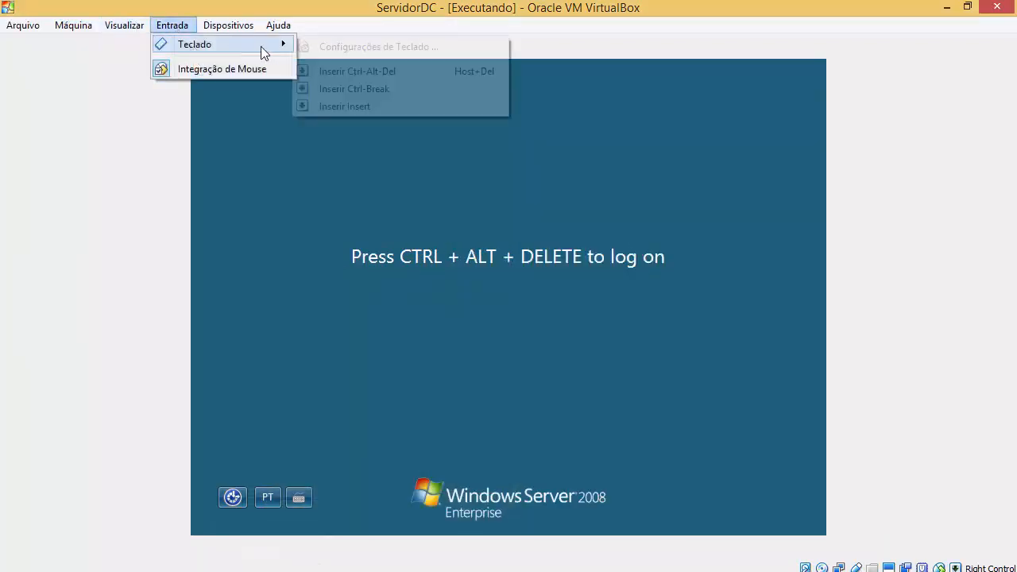
click(375, 76)
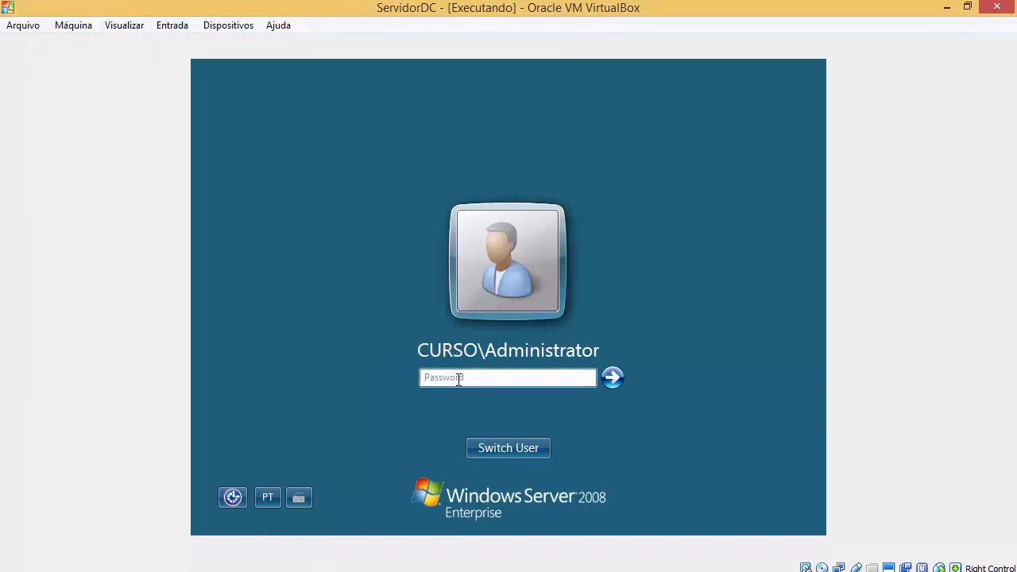
text(Pa$•)
key(Caps_Lock)
text(•)
key(Caps_Lock)
key(Return)
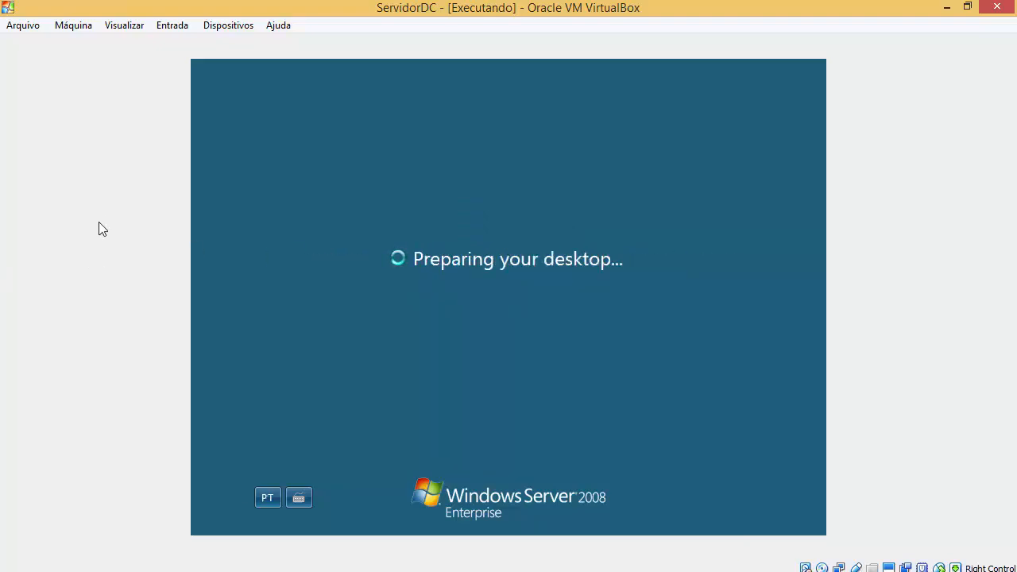
Step: Minimize Initial Configuration Tasks and show Administrative Tools in ServidorDC's Start menu
click(213, 526)
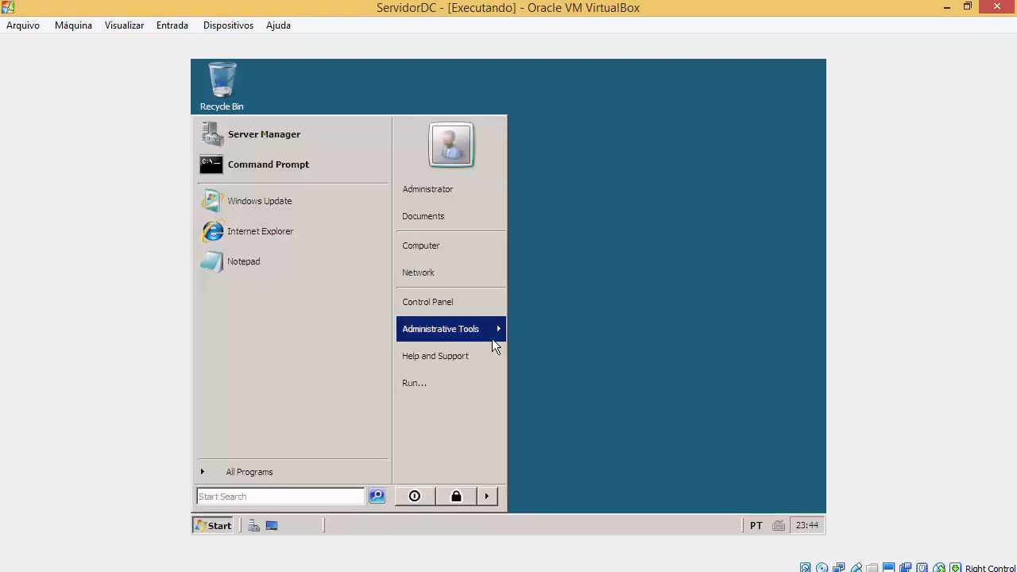
mouse_move(491, 332)
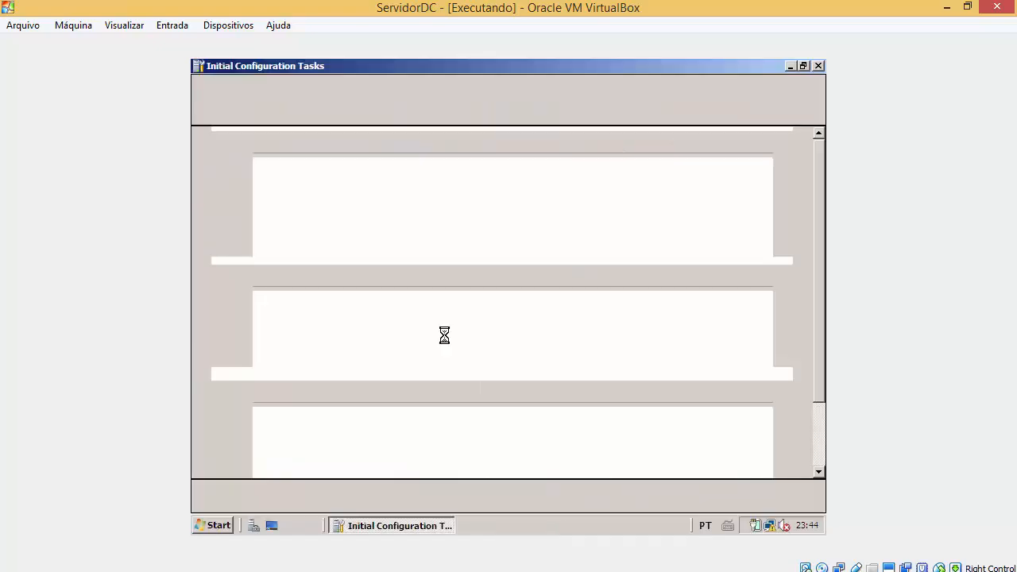
click(791, 66)
click(210, 529)
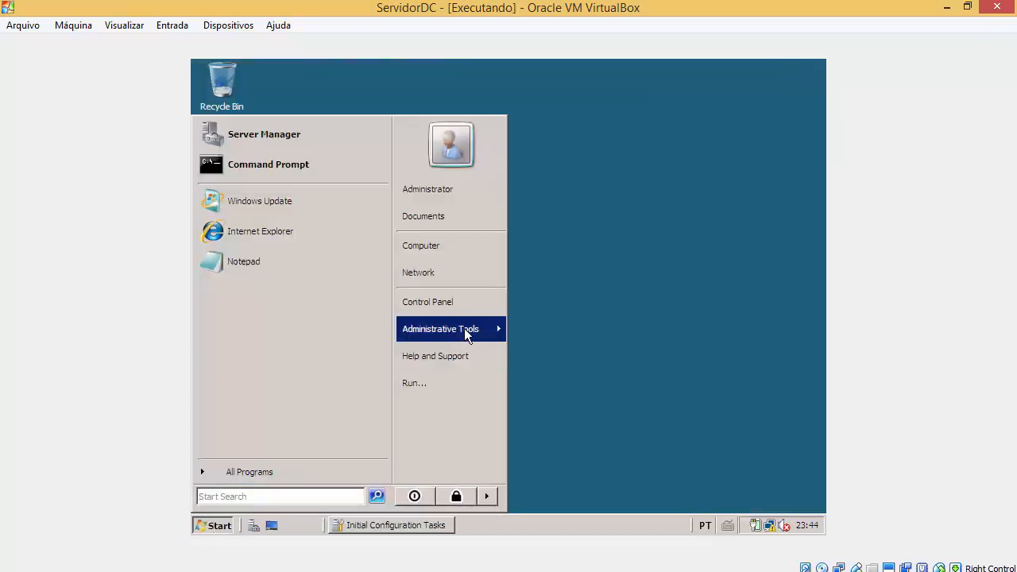
mouse_move(465, 330)
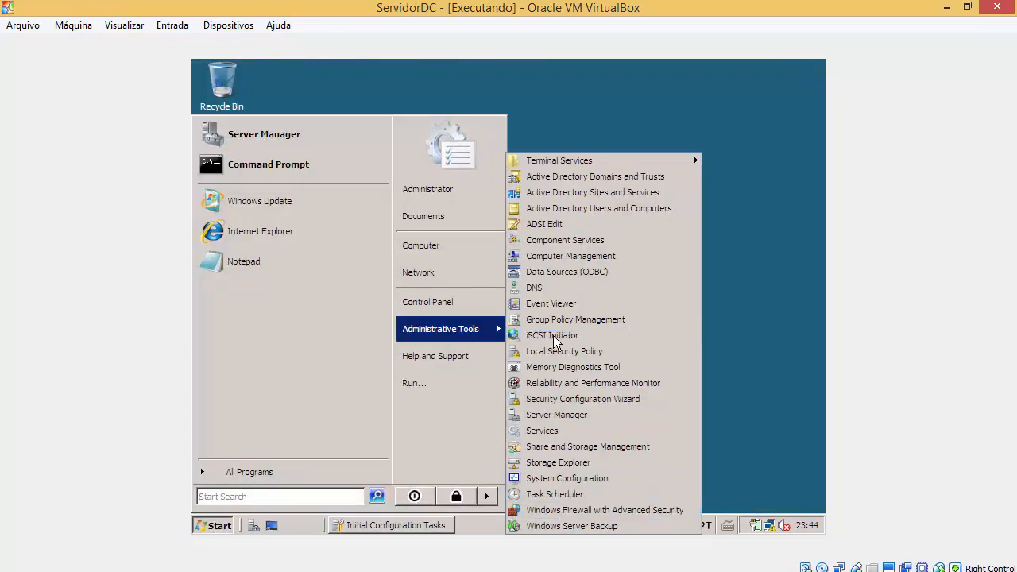
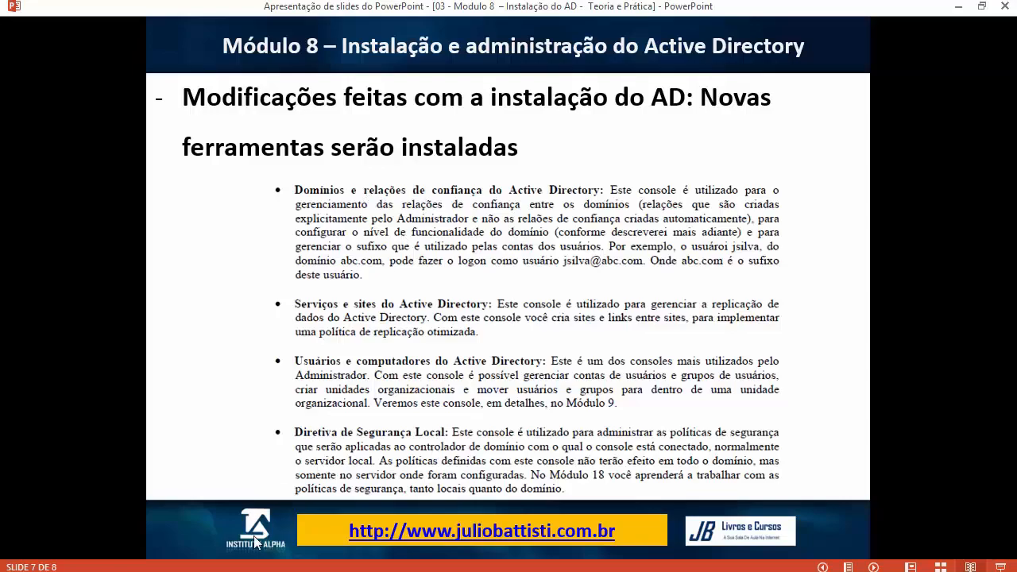
Step: Switch between the PowerPoint slide show and ServidorDC, ending on its Administrative Tools list
click(278, 570)
click(349, 542)
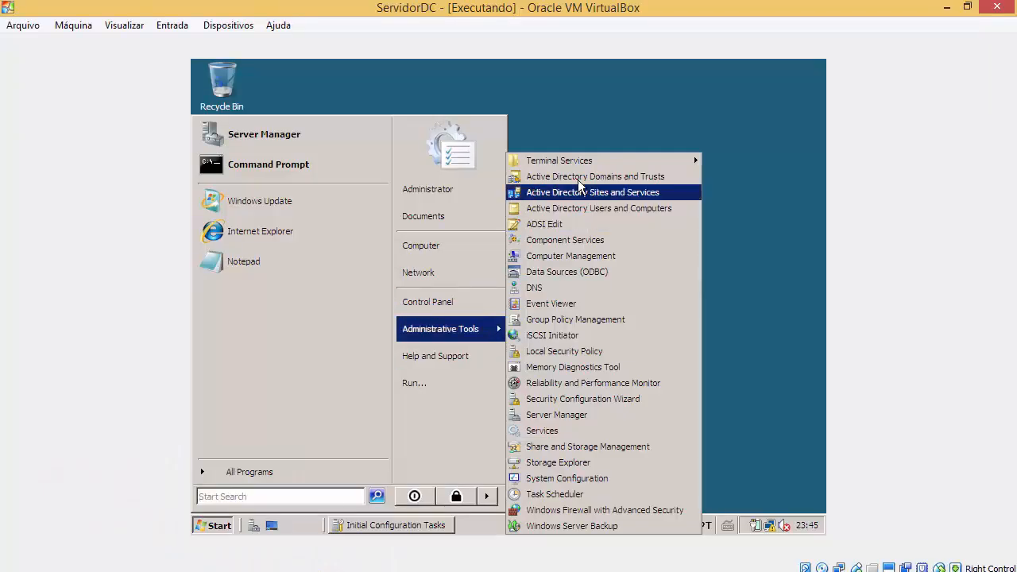
click(445, 571)
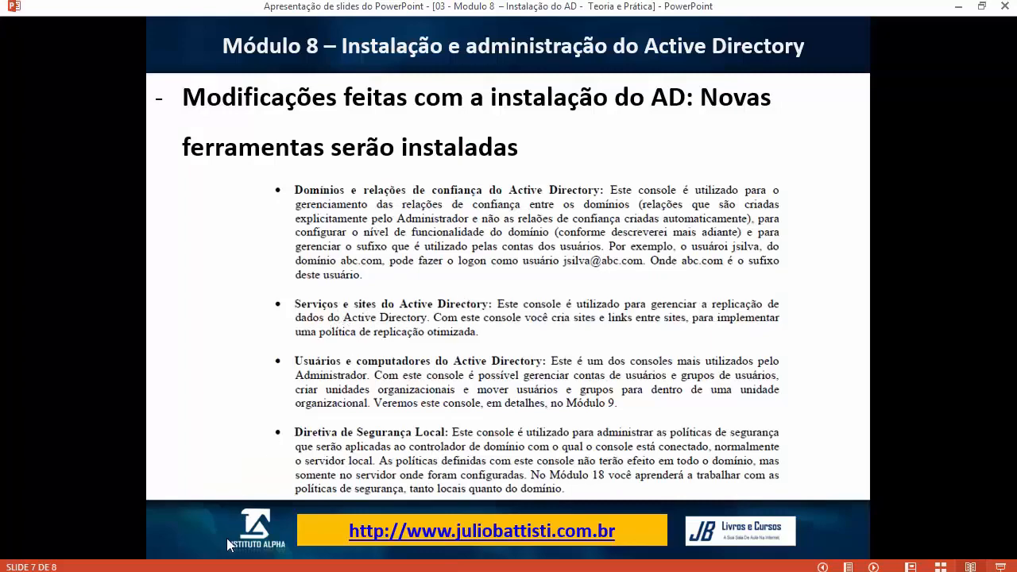
click(277, 571)
click(318, 517)
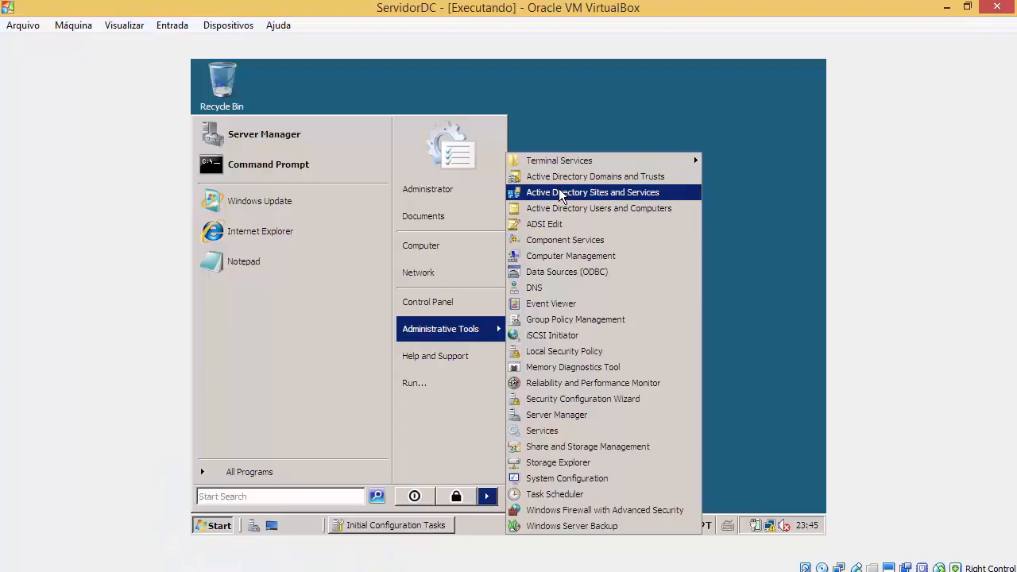
click(477, 569)
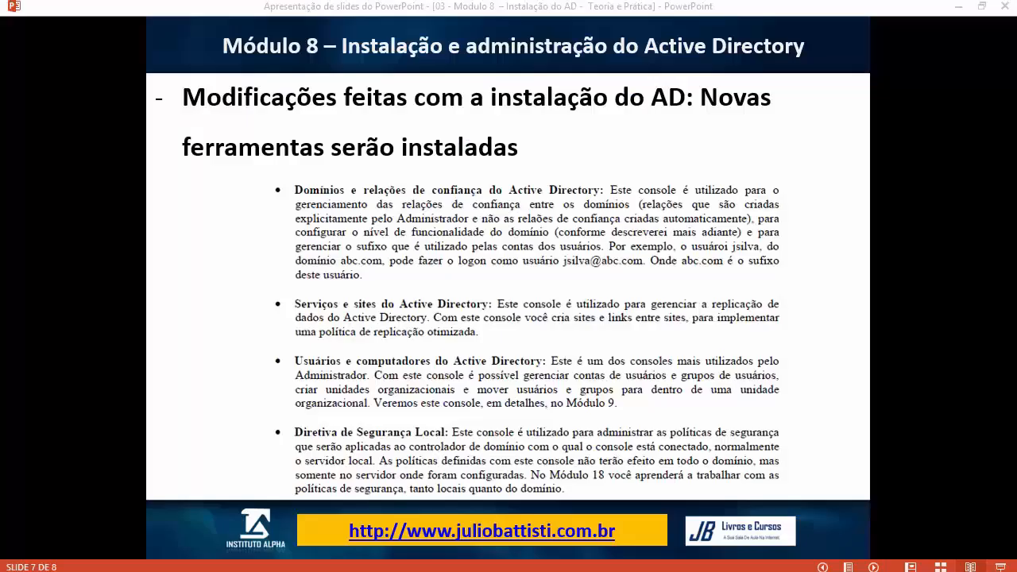
click(277, 570)
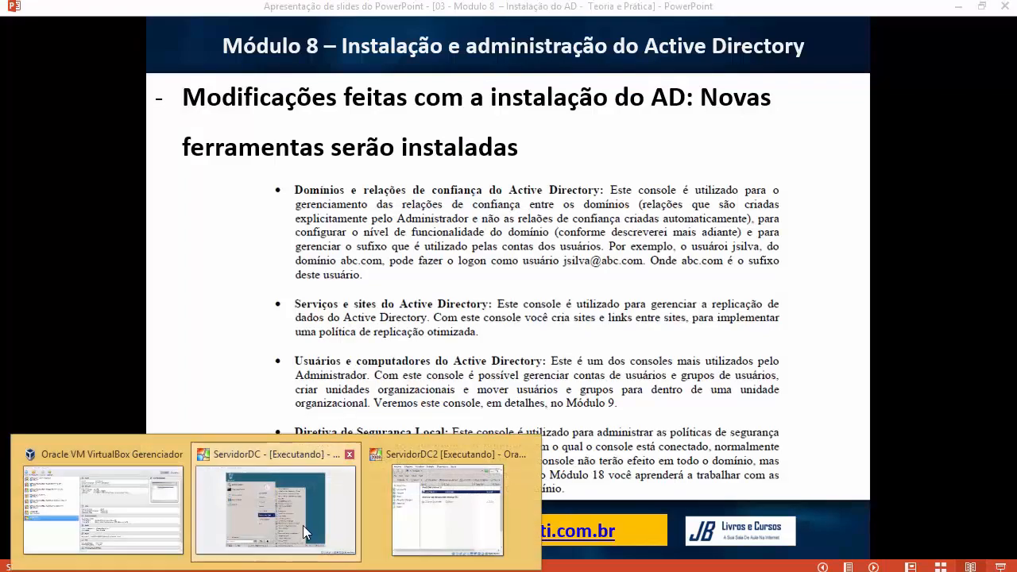
click(303, 525)
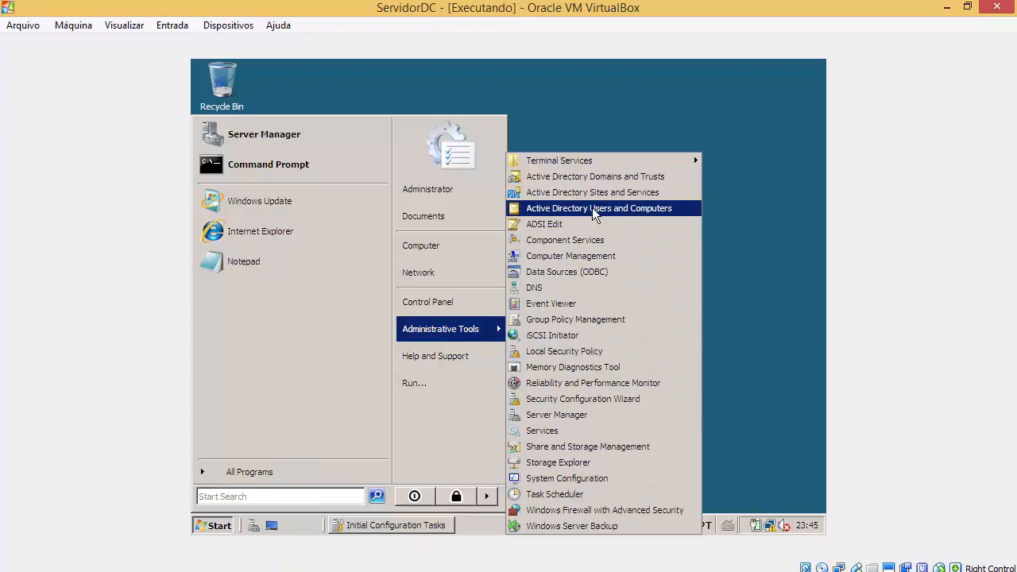
click(477, 569)
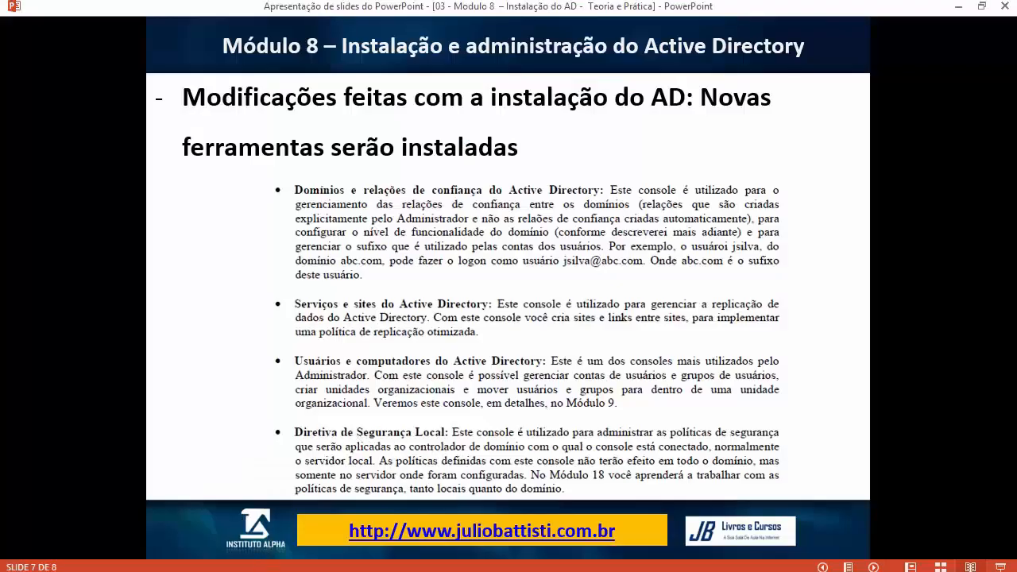
mouse_move(278, 569)
click(360, 473)
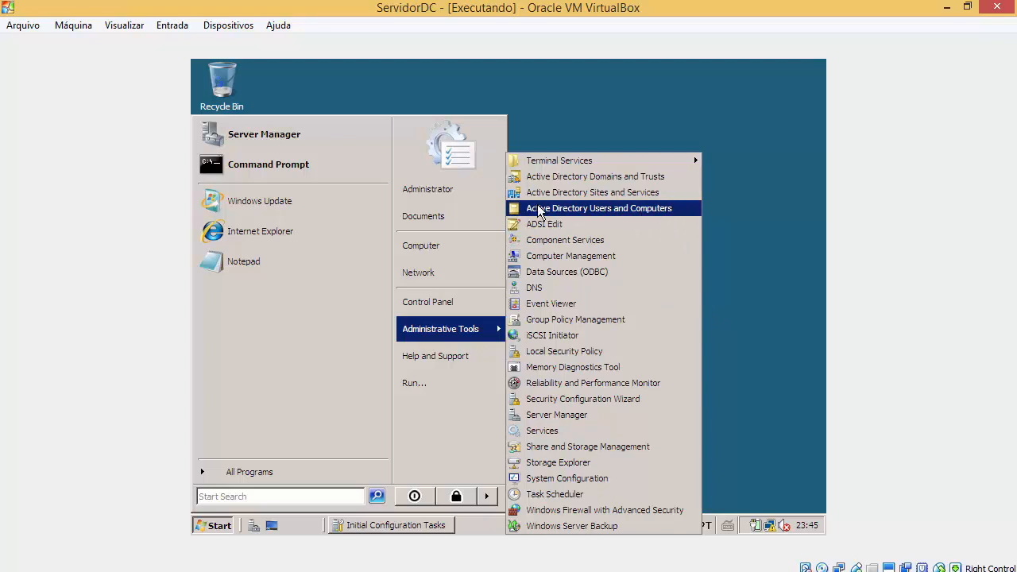
Step: Open Active Directory Users and Computers and start a new user in curso.com's Users container
click(655, 212)
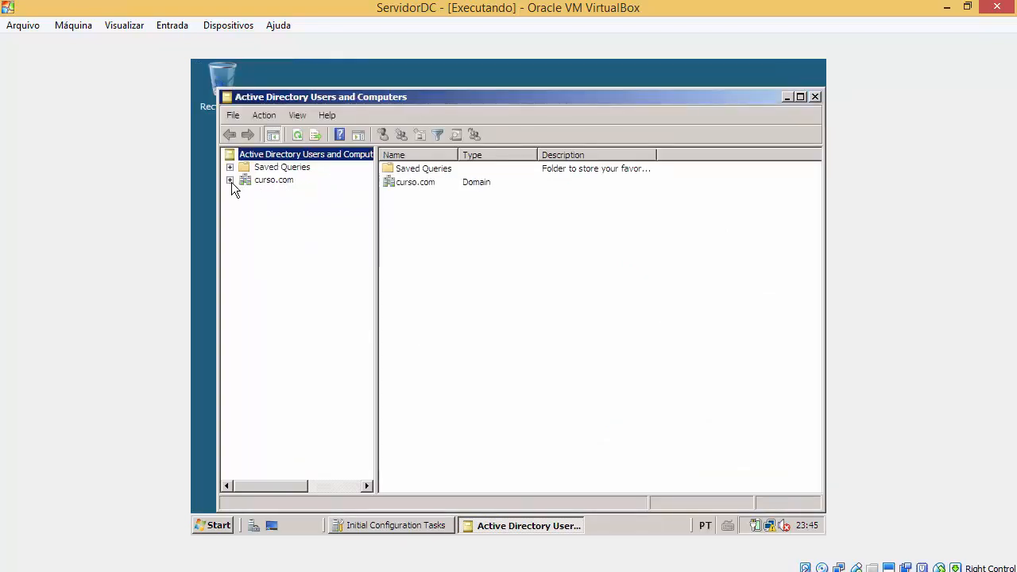
click(230, 180)
click(281, 244)
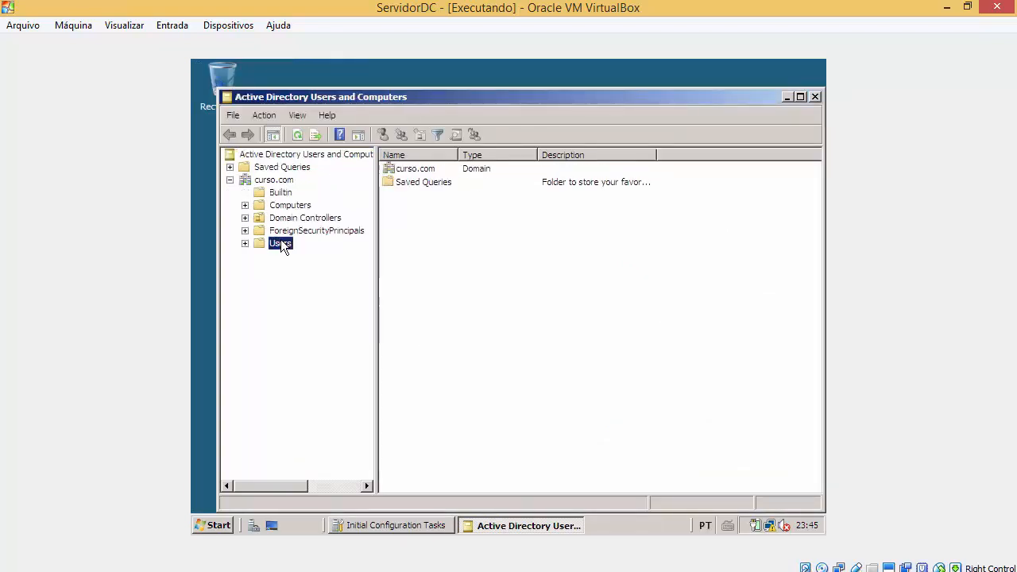
right_click(283, 246)
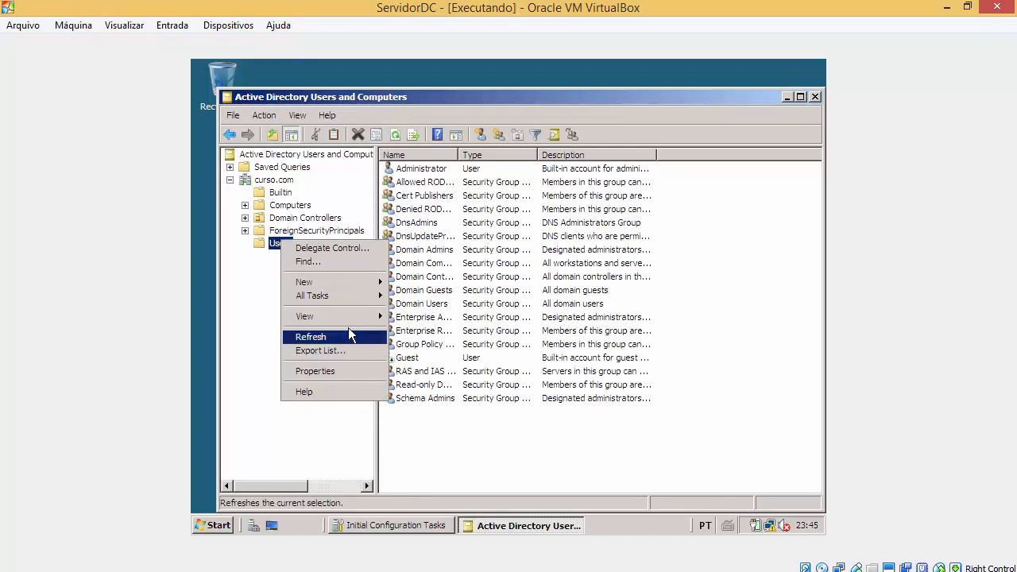
click(268, 282)
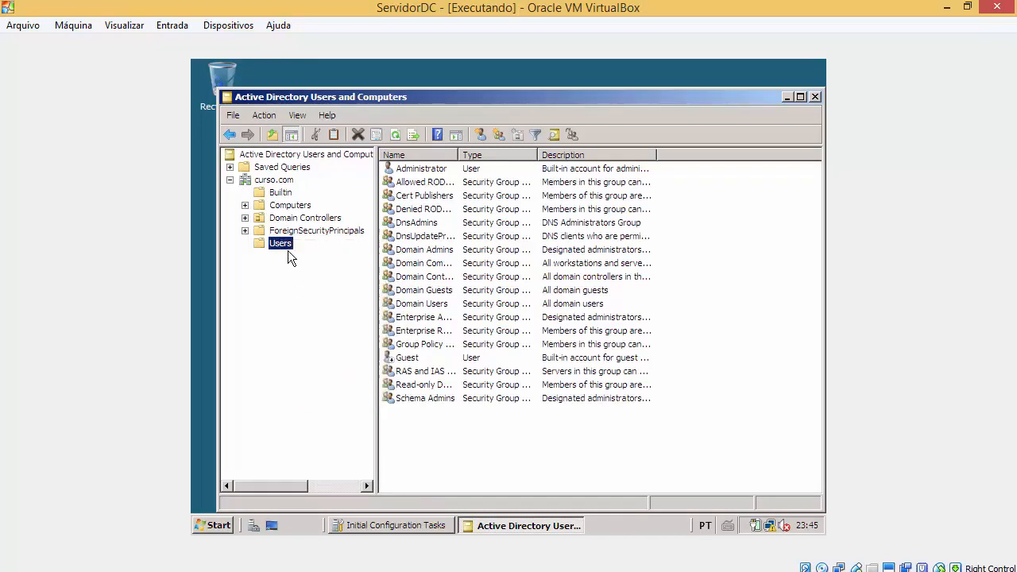
right_click(286, 250)
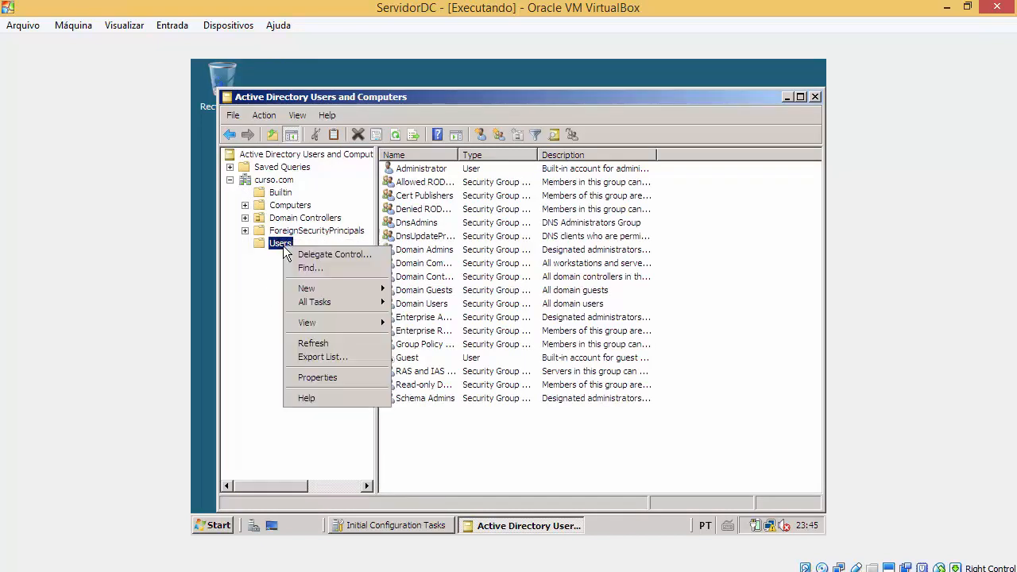
mouse_move(342, 288)
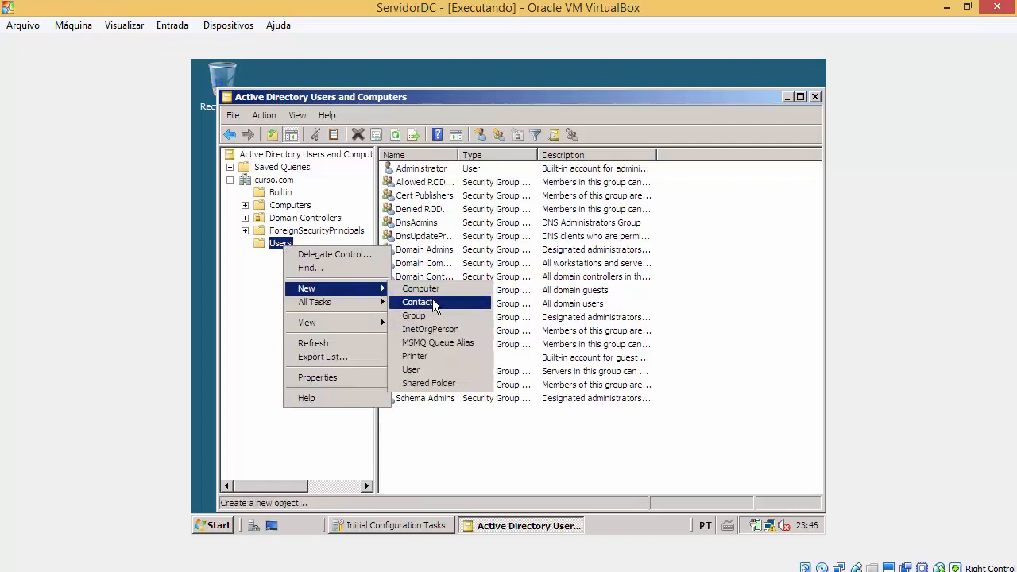
click(428, 370)
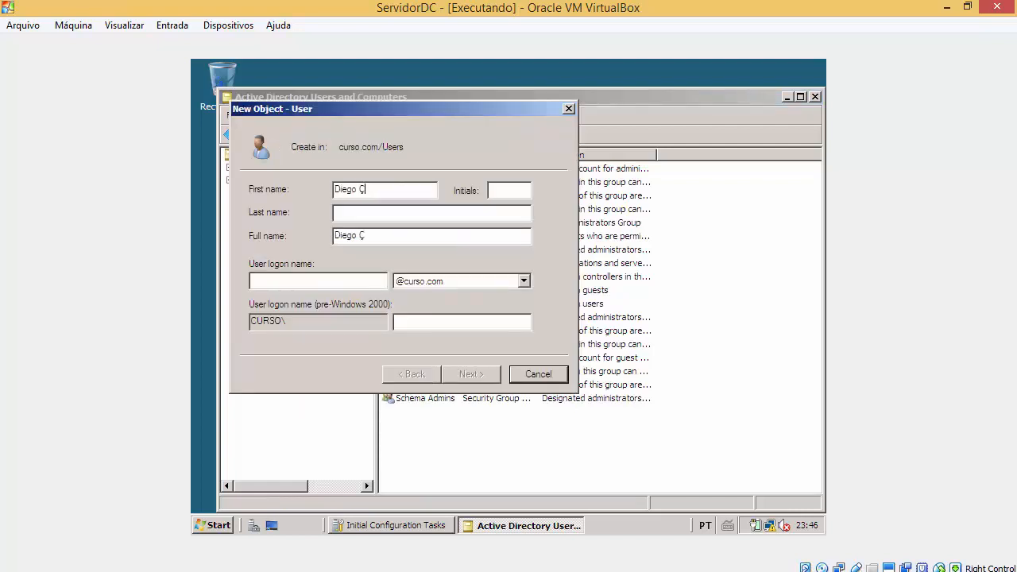
Step: Enter the new user's first name, last name, middle names in the full name, and logon name
drag(360, 190, 432, 199)
key(BackSpace)
key(BackSpace)
key(BackSpace)
key(Tab)
text(Li)
key(BackSpace)
click(361, 215)
text(Lima)
click(358, 236)
text(da S)
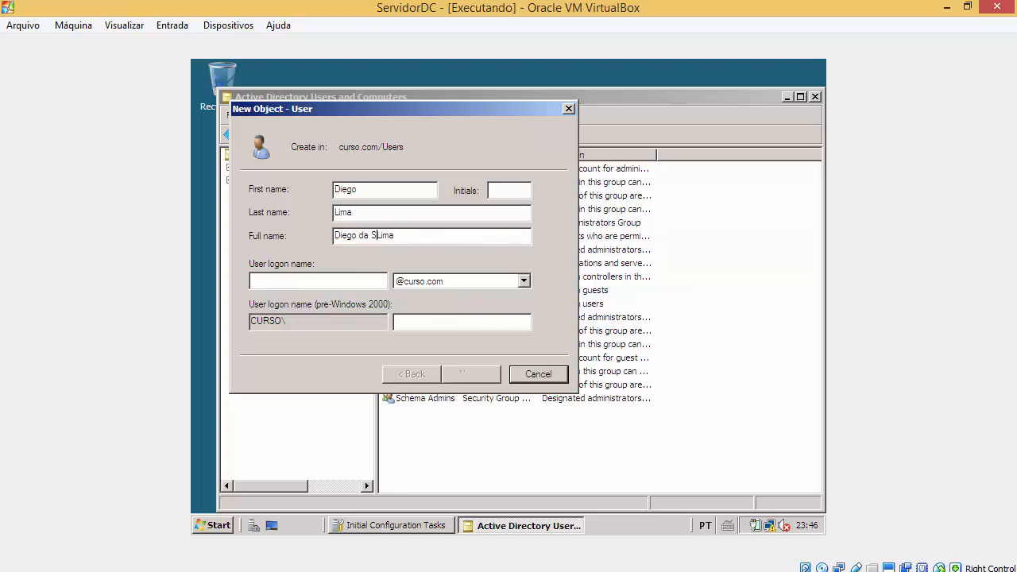
text(ilva)
click(328, 281)
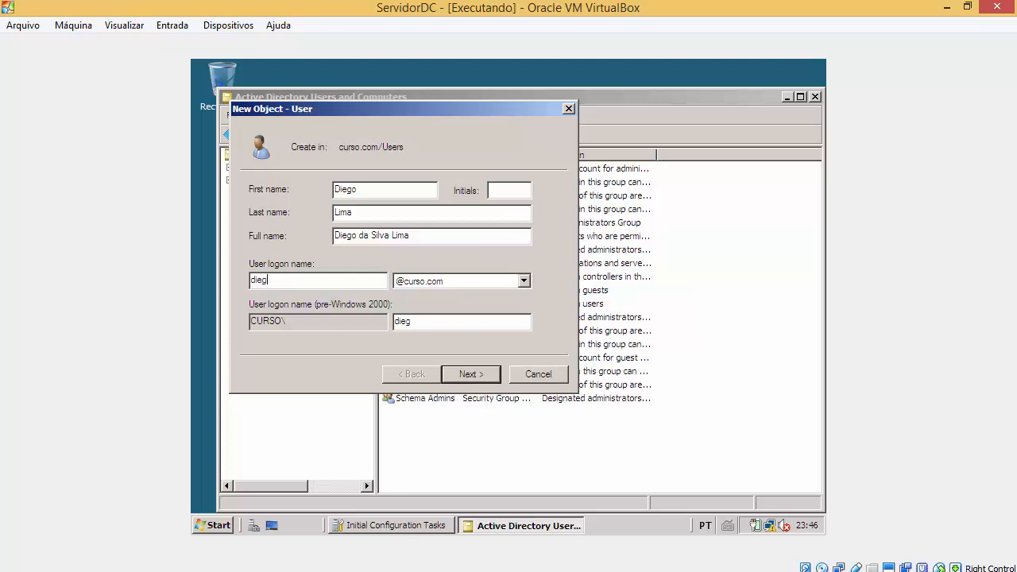
key(Tab)
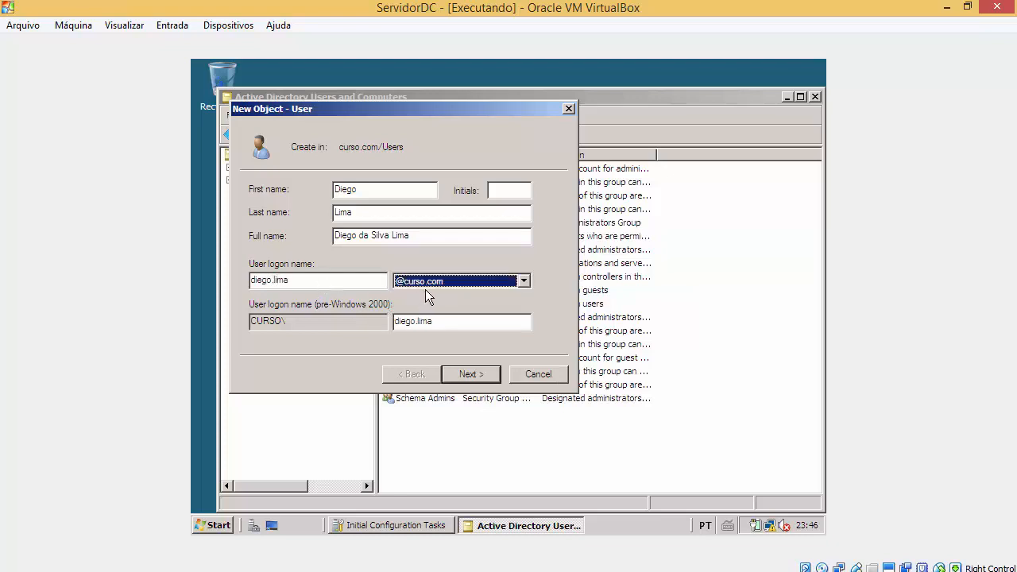
Step: Untick 'User must change password at next logon' and enter the account password twice
click(467, 375)
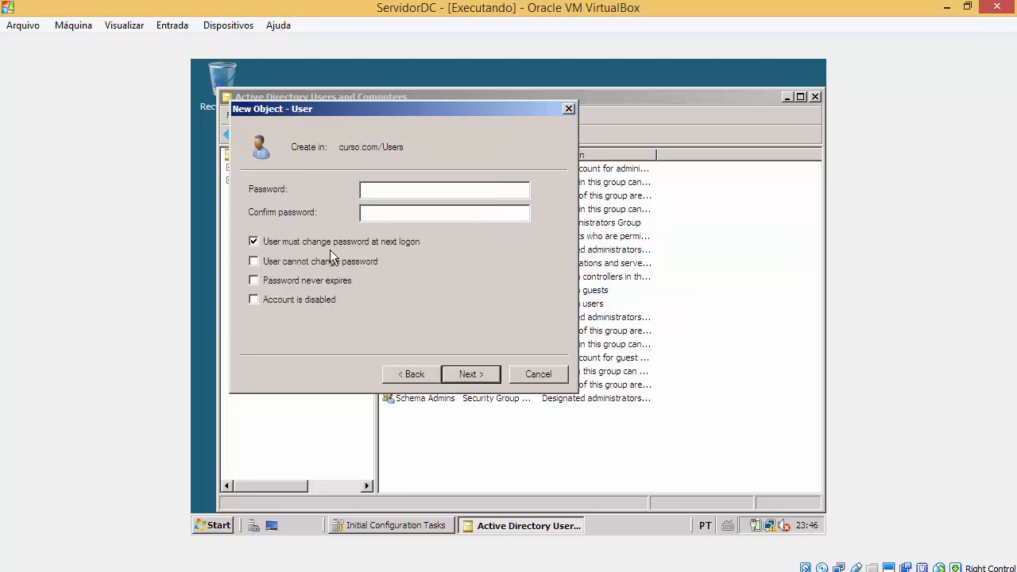
click(337, 242)
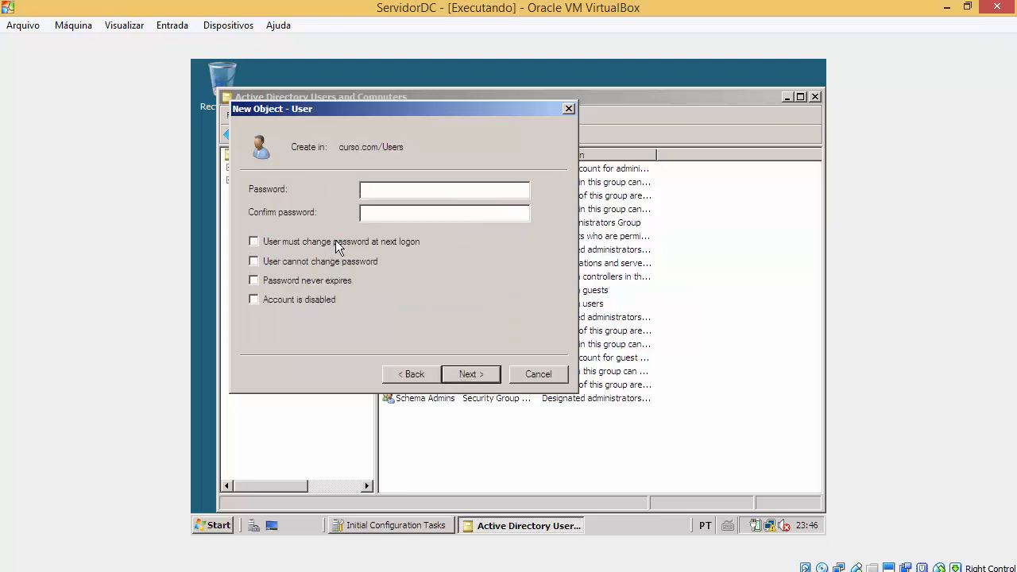
click(411, 187)
text(••••)
key(Caps_Lock)
text(••••••)
key(Return)
Step: Re-enter matching passwords after the mismatch errors and finish creating the user
key(Return)
text(••••••••)
key(Return)
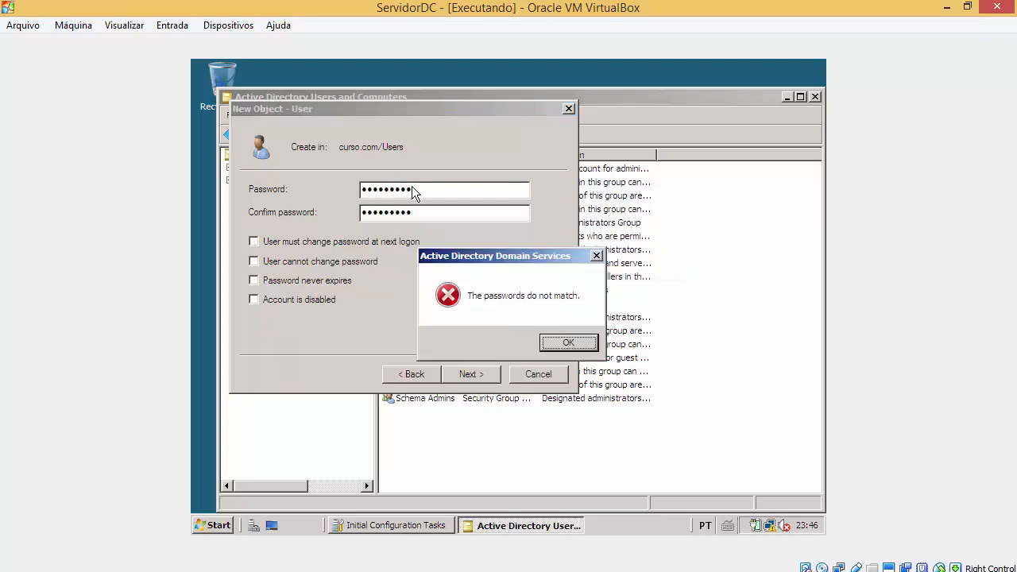
key(Return)
text(•••)
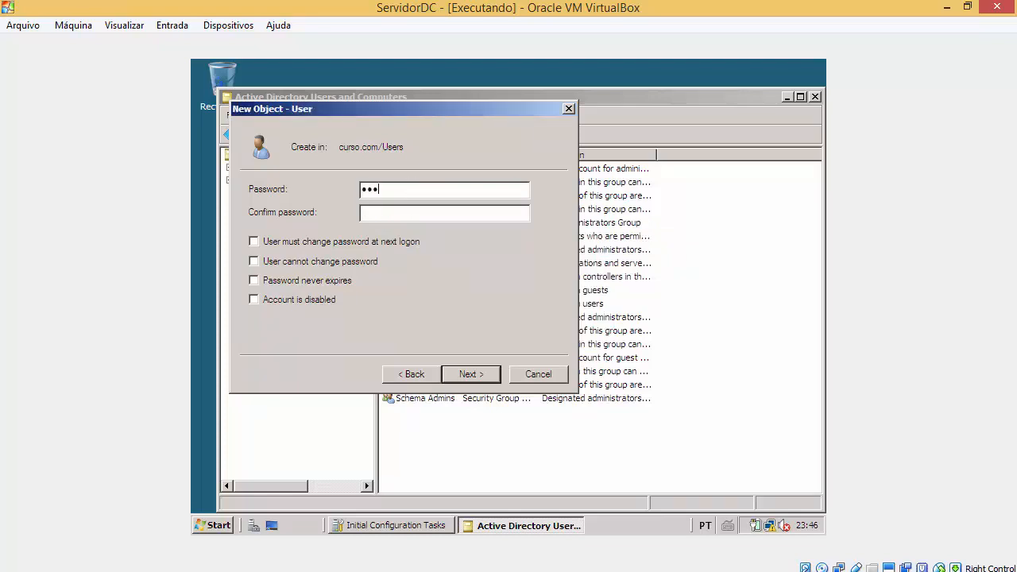
text(•••••••)
key(Return)
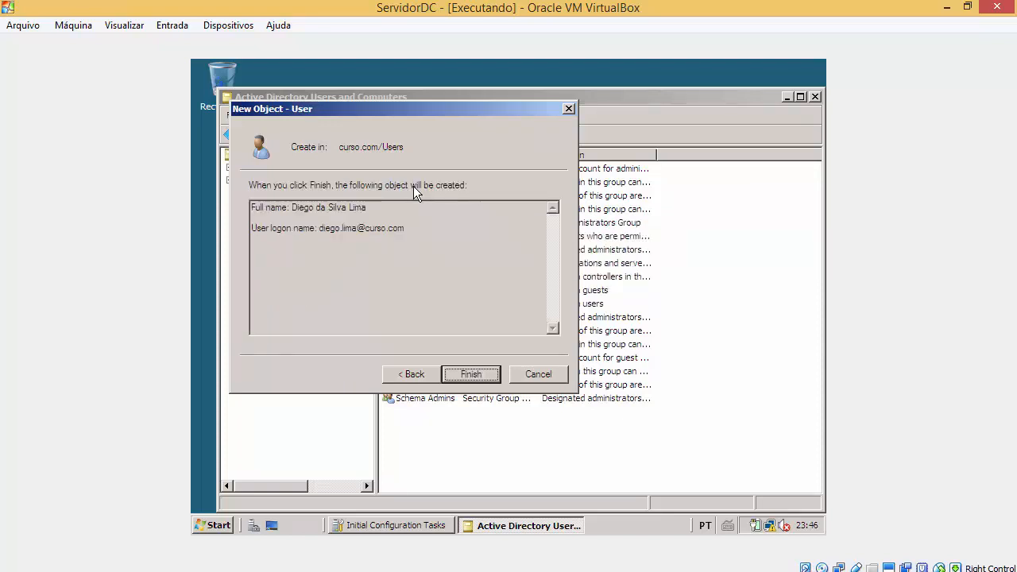
click(492, 378)
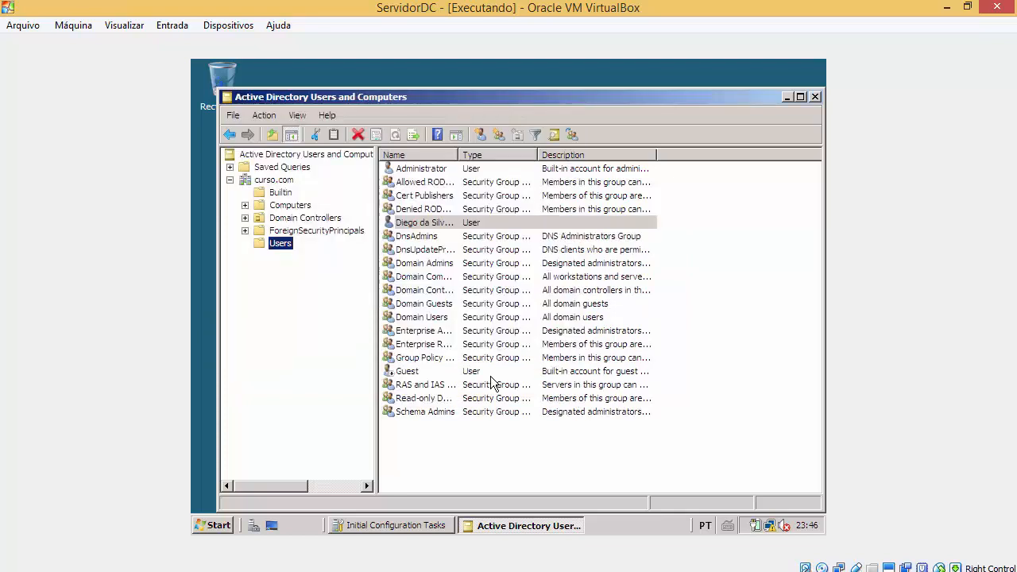
Step: Open the new user's properties on the Member Of tab
click(481, 225)
right_click(481, 224)
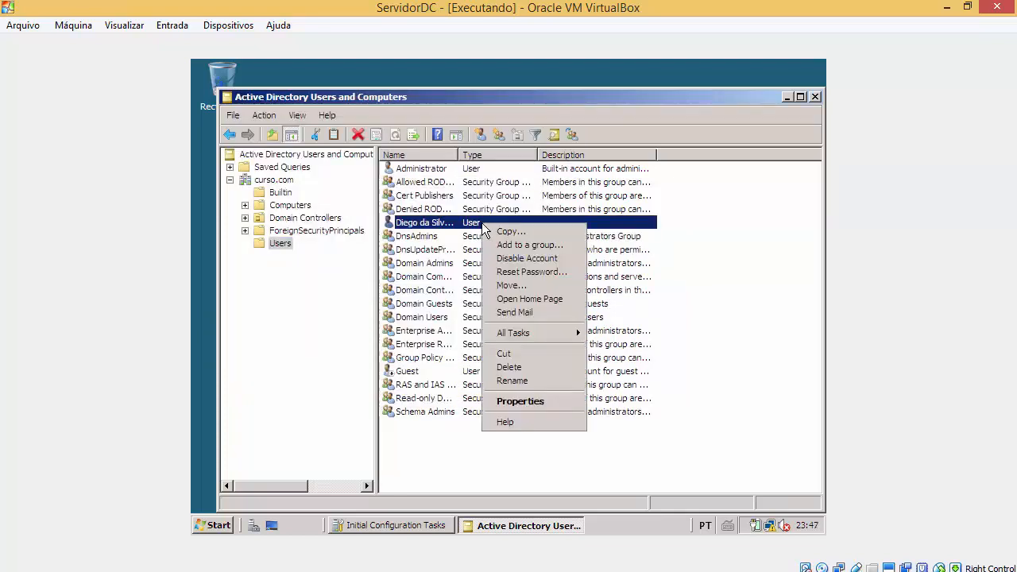
click(545, 401)
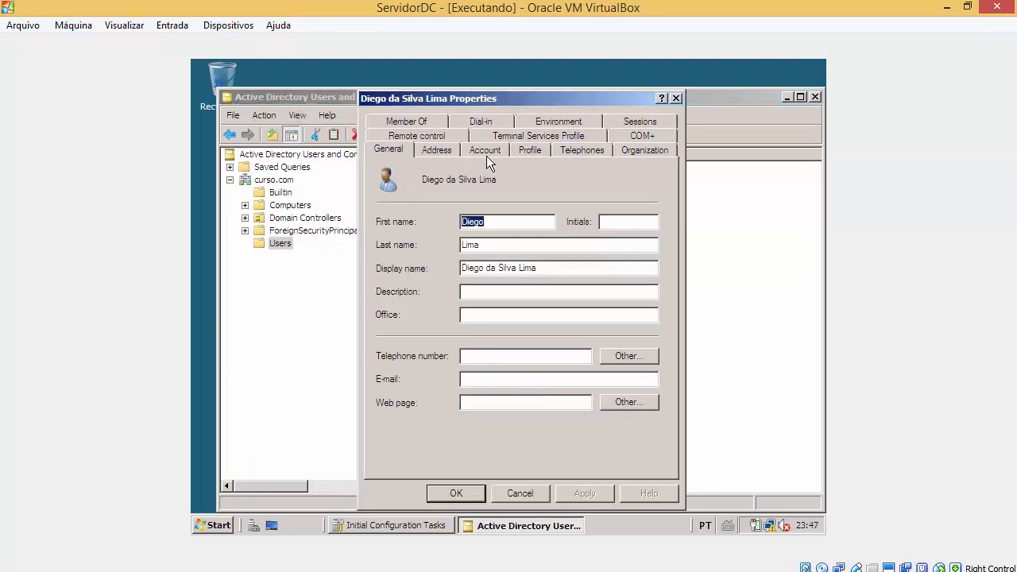
click(520, 493)
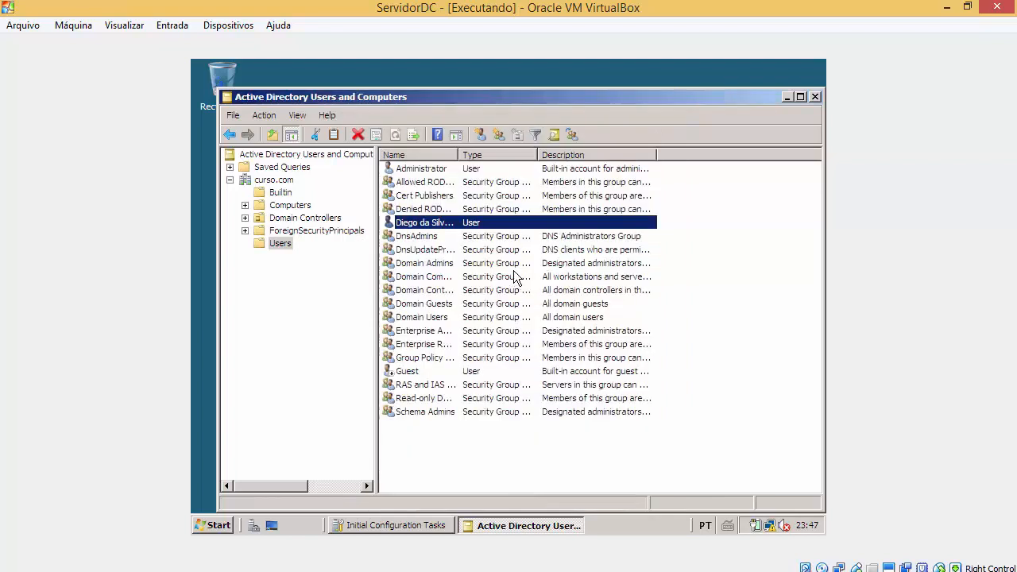
right_click(509, 223)
click(544, 401)
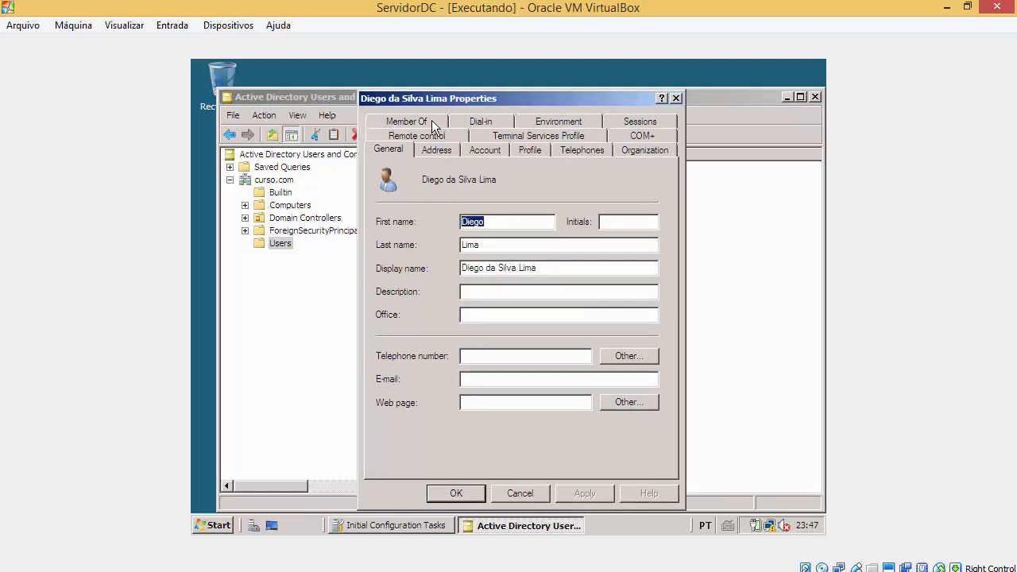
click(401, 121)
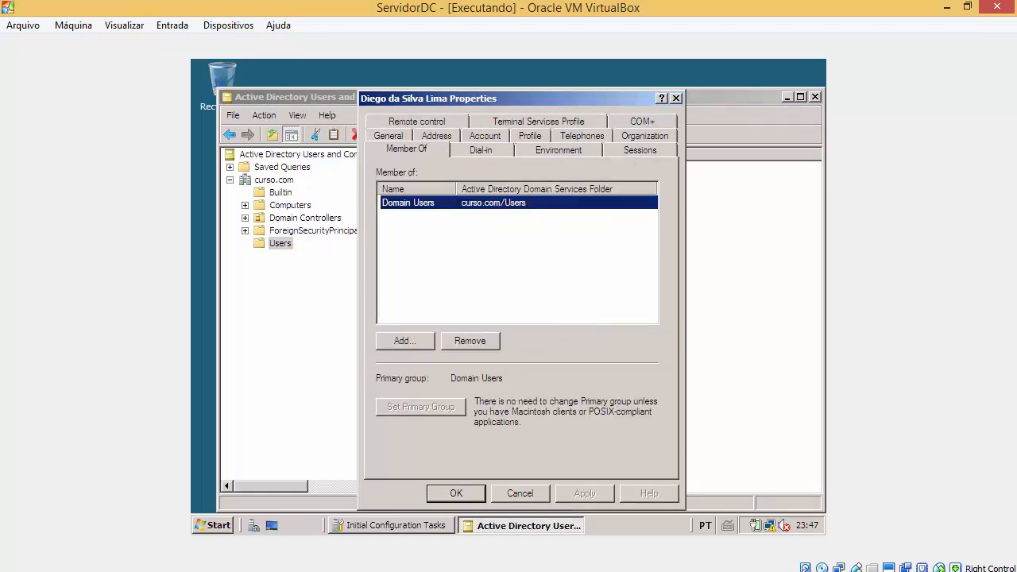
Step: Add the user to Domain Admins by looking up 'do', then apply and close properties
click(411, 341)
text(ad)
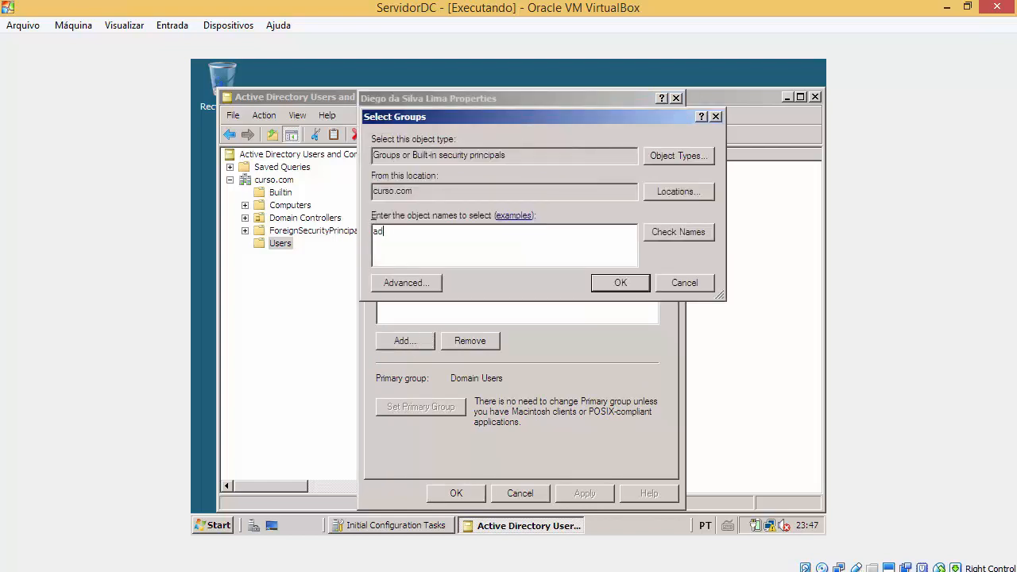
key(BackSpace)
key(BackSpace)
text(admins domini)
key(BackSpace)
key(BackSpace)
key(BackSpace)
key(BackSpace)
key(BackSpace)
key(BackSpace)
key(BackSpace)
key(BackSpace)
key(BackSpace)
key(BackSpace)
key(BackSpace)
key(BackSpace)
key(BackSpace)
text(do)
key(Return)
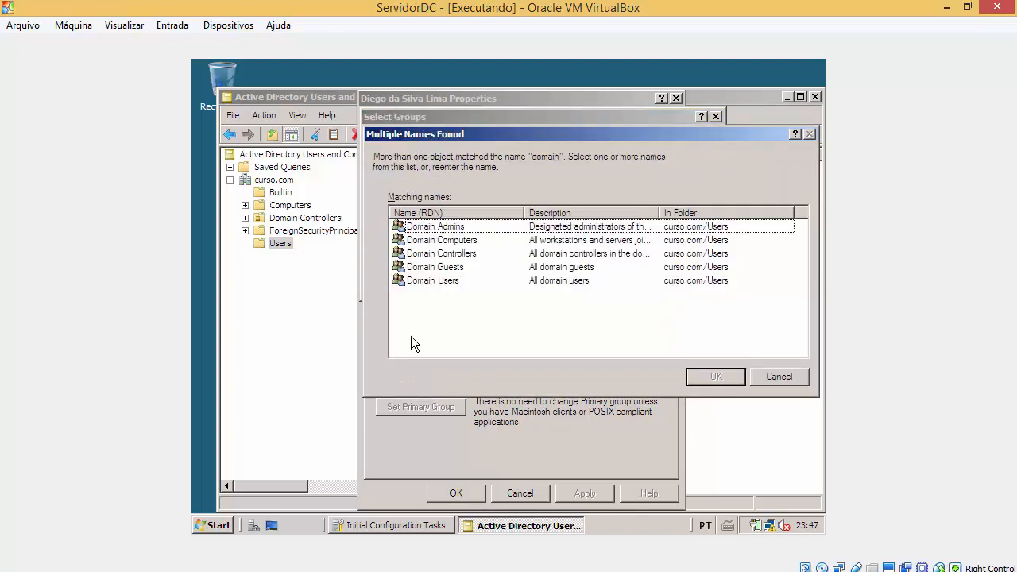
click(467, 227)
click(715, 376)
key(Return)
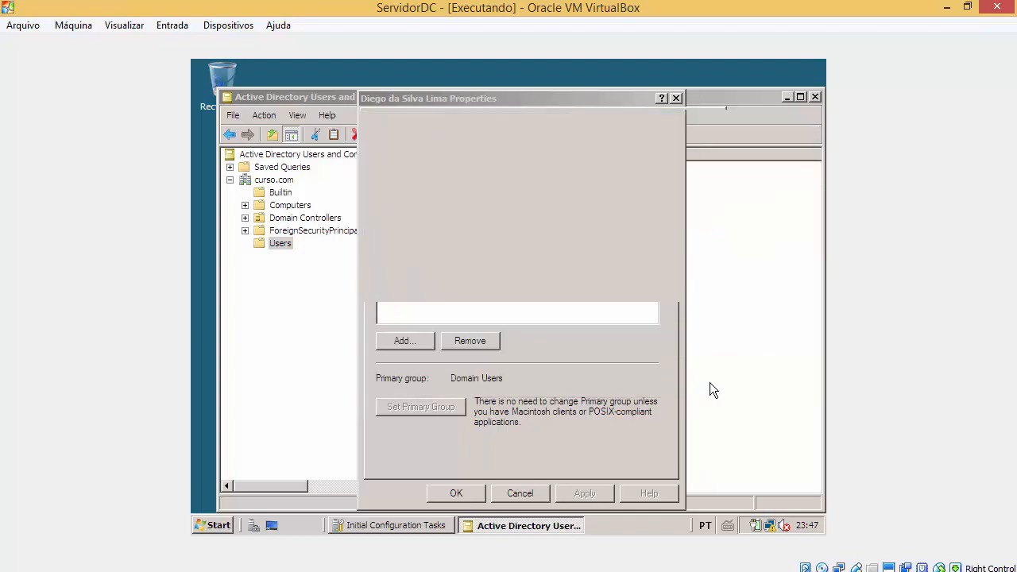
click(559, 492)
click(457, 494)
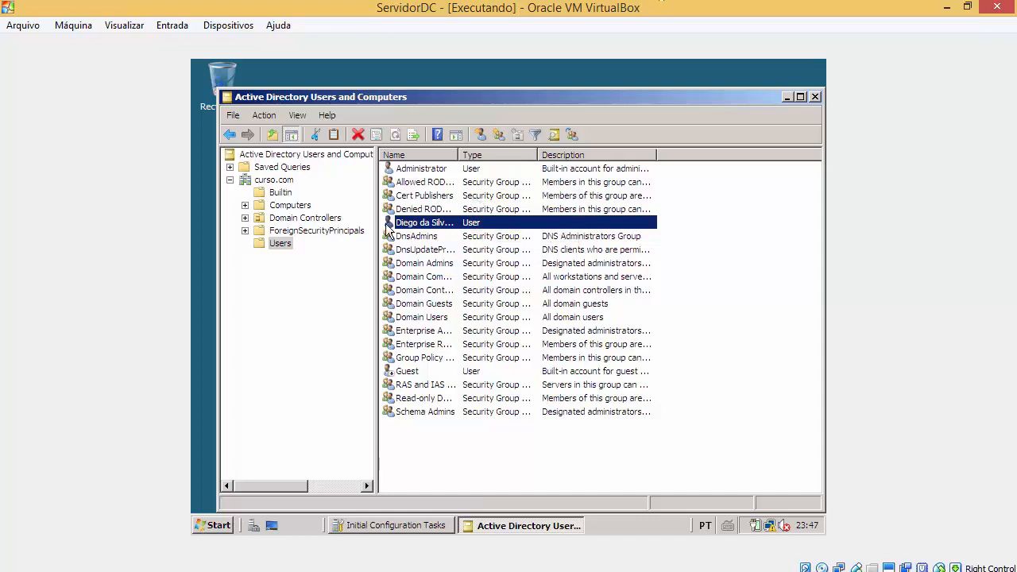
Step: Maximize Active Directory Users and Computers and bring up ServidorDC's Start menu
click(800, 97)
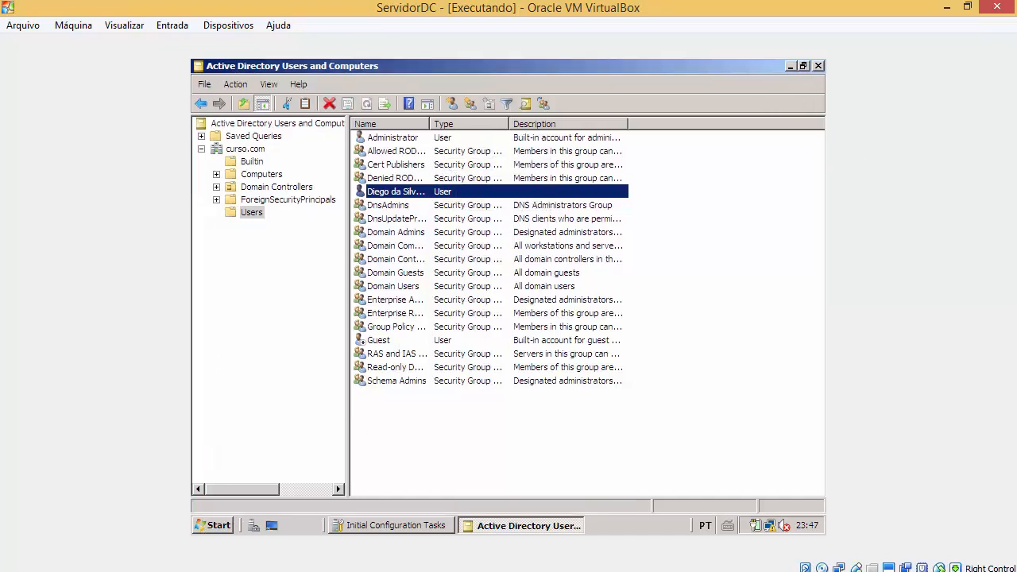
click(225, 525)
click(742, 193)
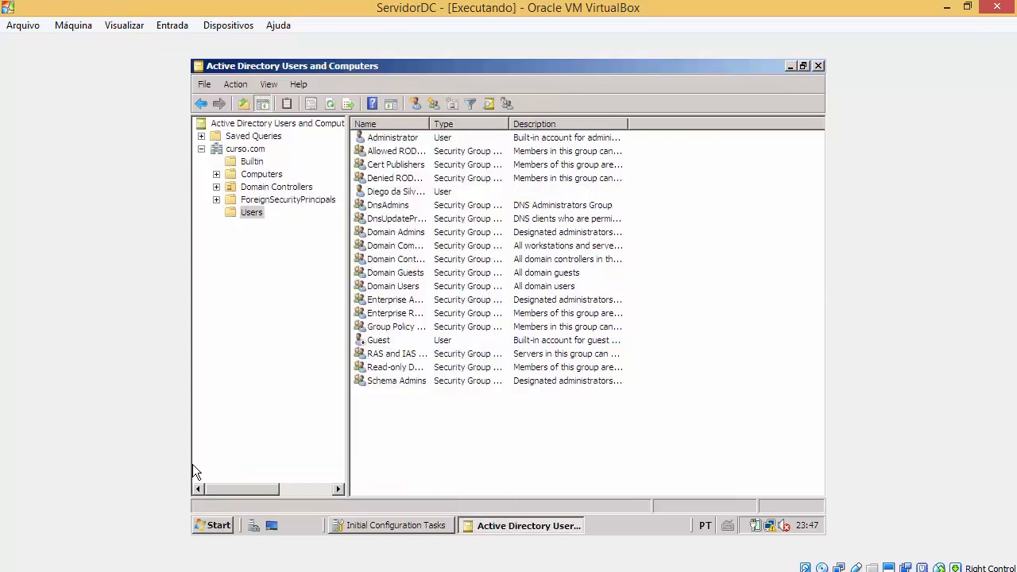
click(213, 525)
Step: Launch DNS Manager and expand SERVIDORDC's Forward Lookup Zones to the curso.com zone
mouse_move(491, 328)
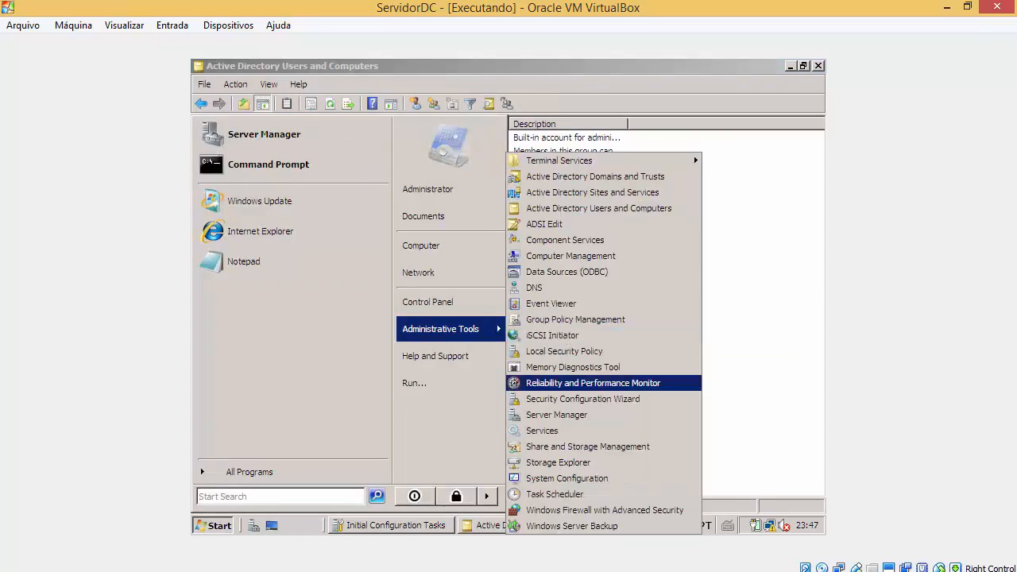
click(546, 288)
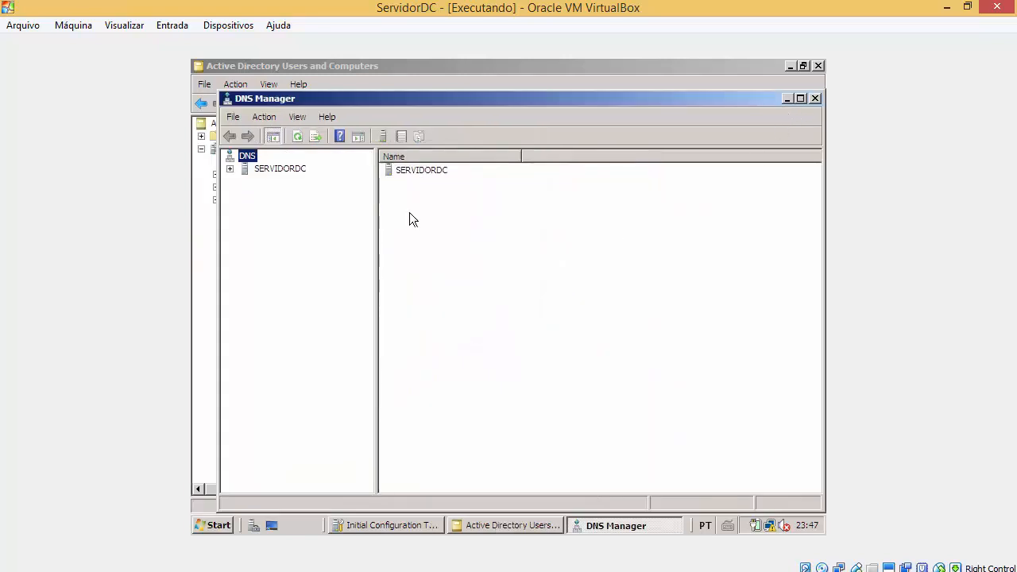
click(229, 168)
click(244, 181)
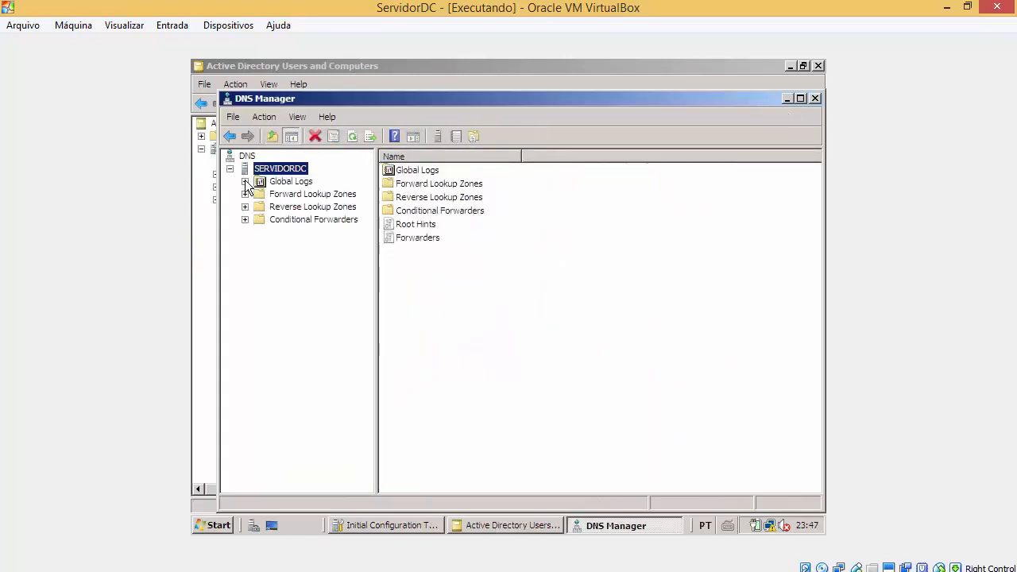
click(245, 220)
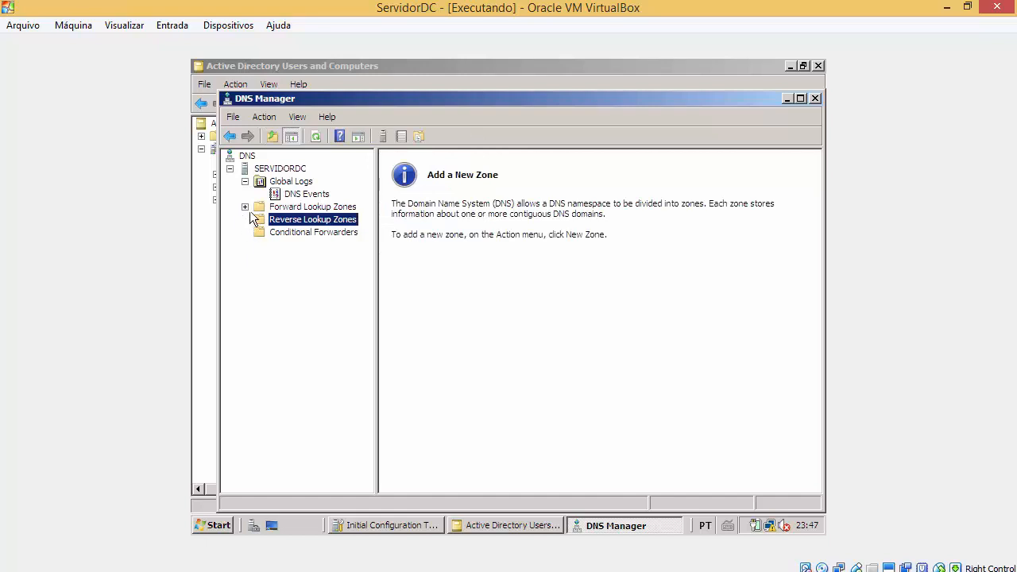
click(245, 206)
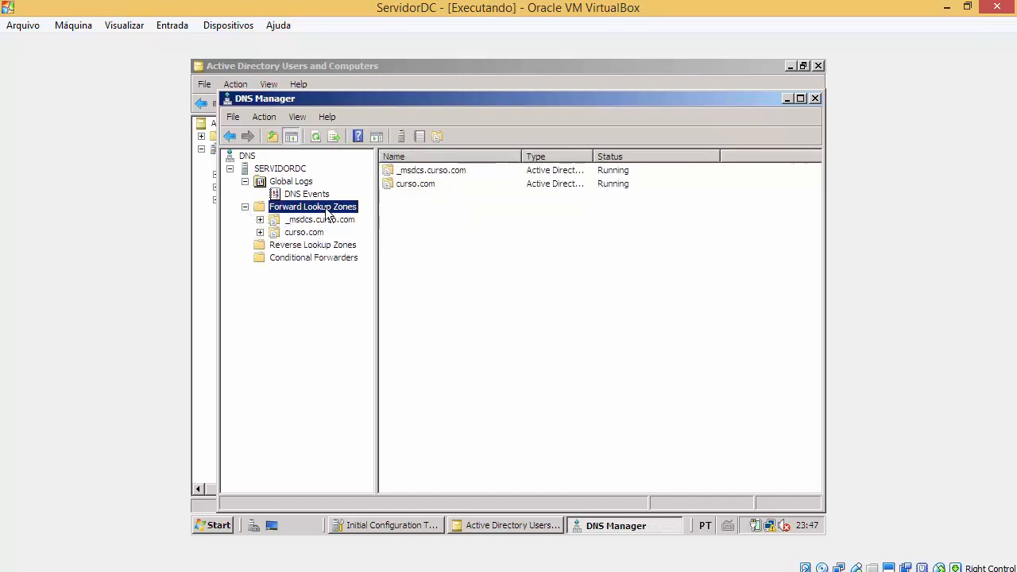
click(312, 245)
click(318, 220)
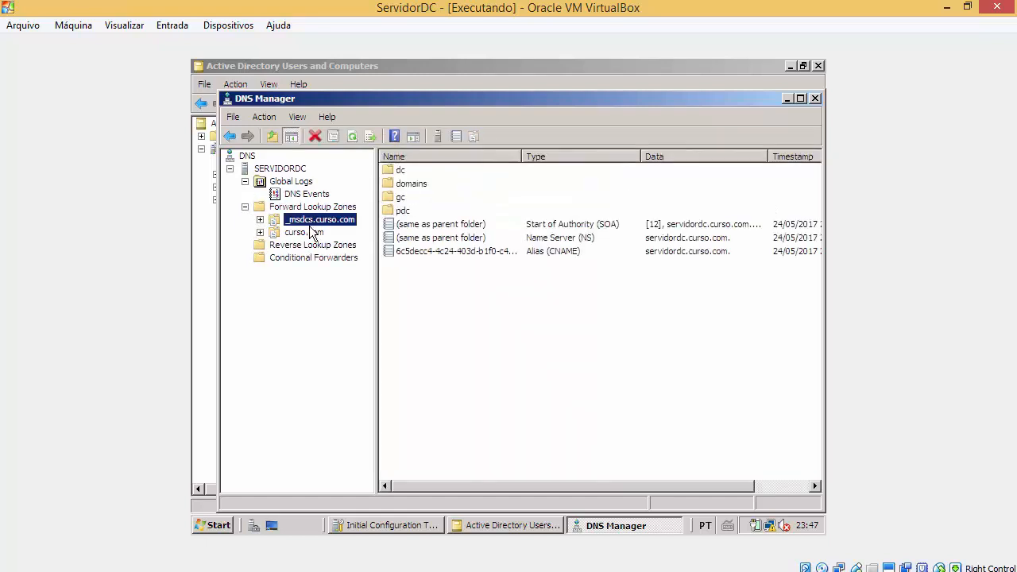
click(303, 232)
Step: Inspect the servidordc host record at 10.100.100.1, then select the other zone records
click(446, 292)
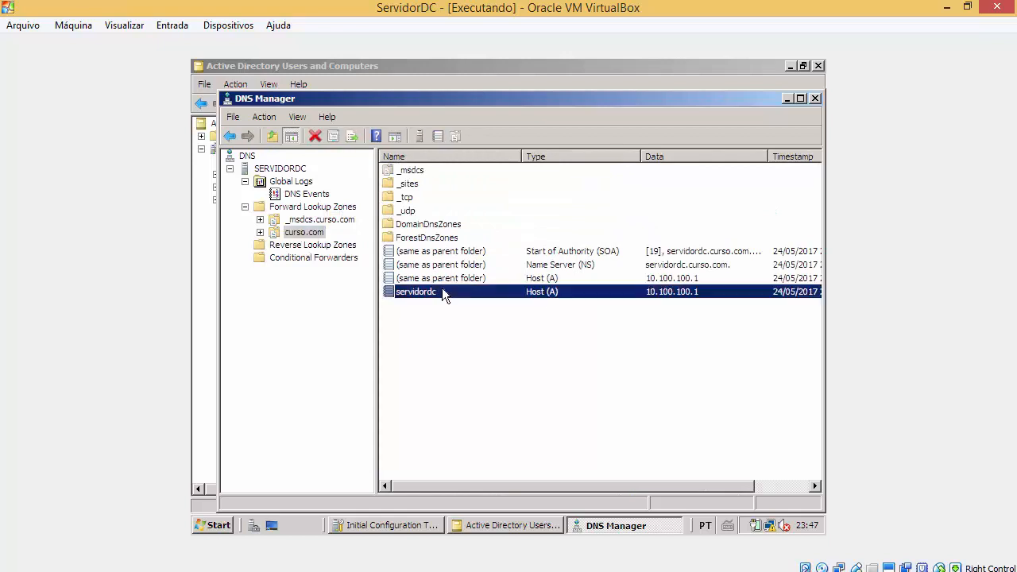
double_click(437, 290)
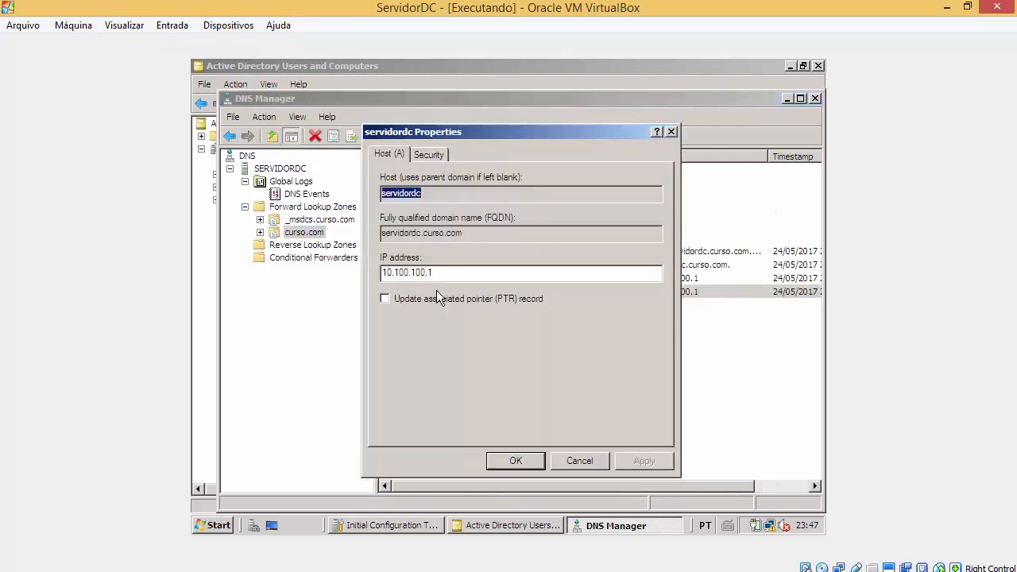
click(579, 460)
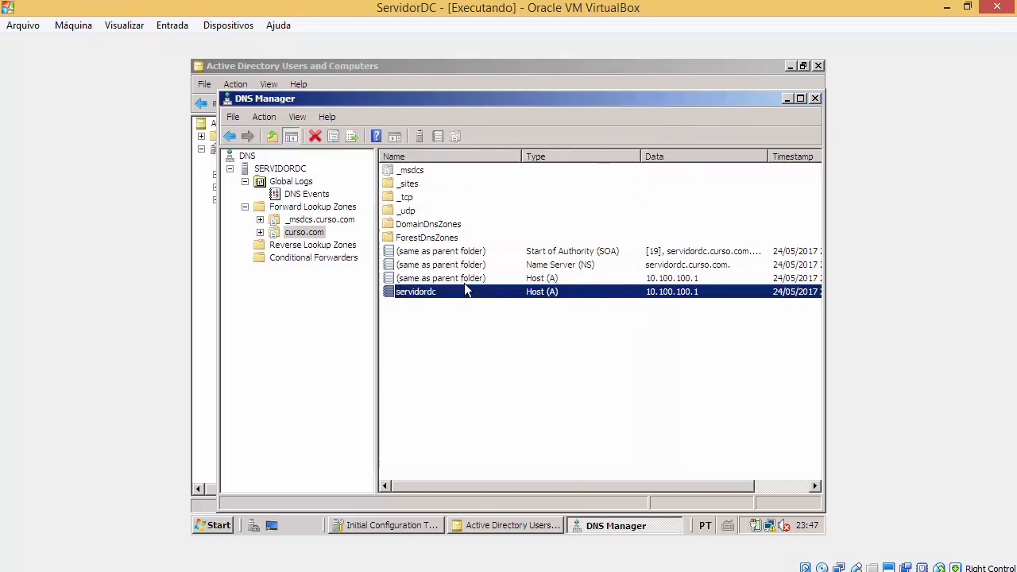
click(499, 278)
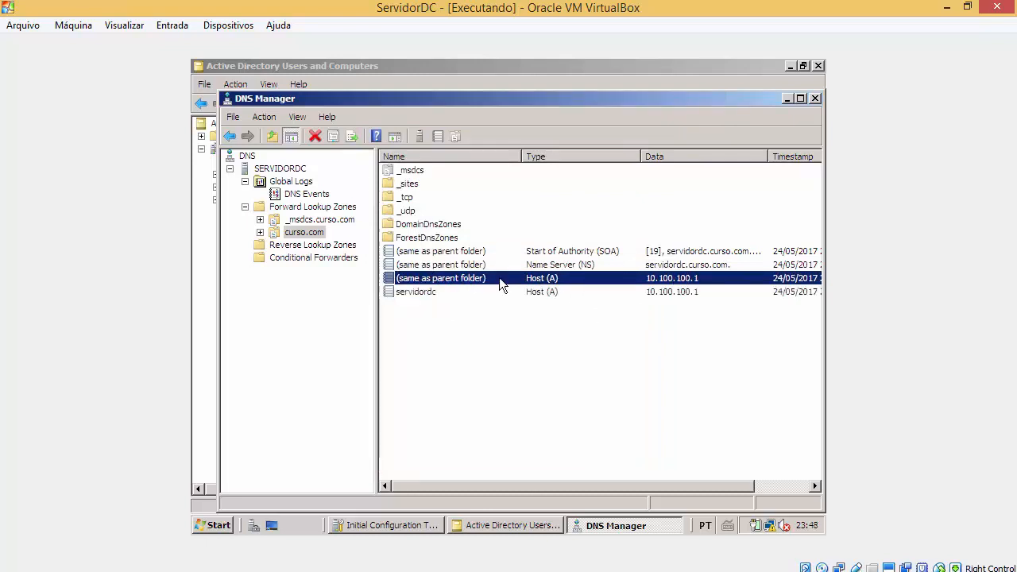
click(499, 266)
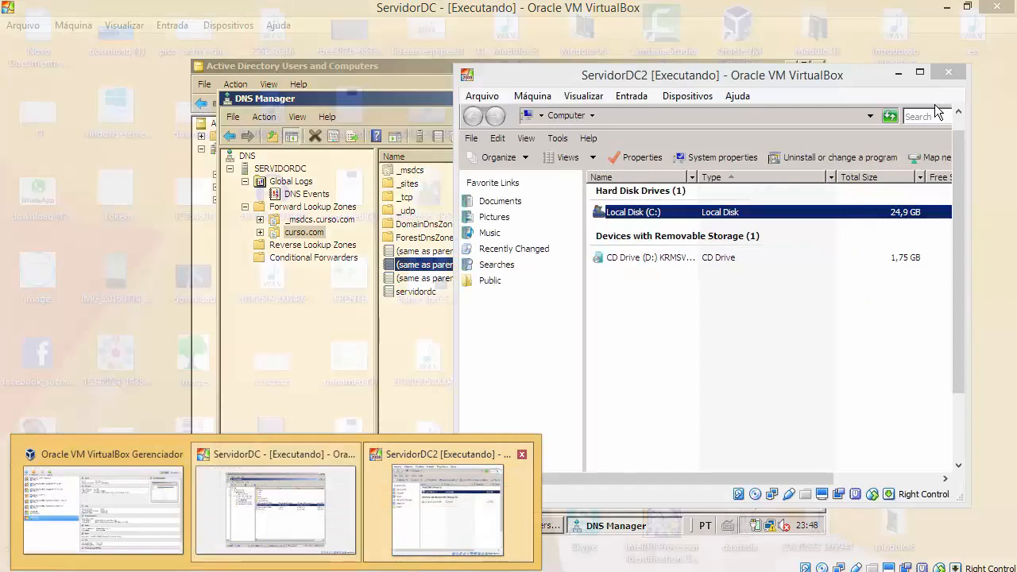
Step: Rearrange the ServidorDC and ServidorDC2 windows, then maximize ServidorDC2 showing drives C: and D:
click(450, 496)
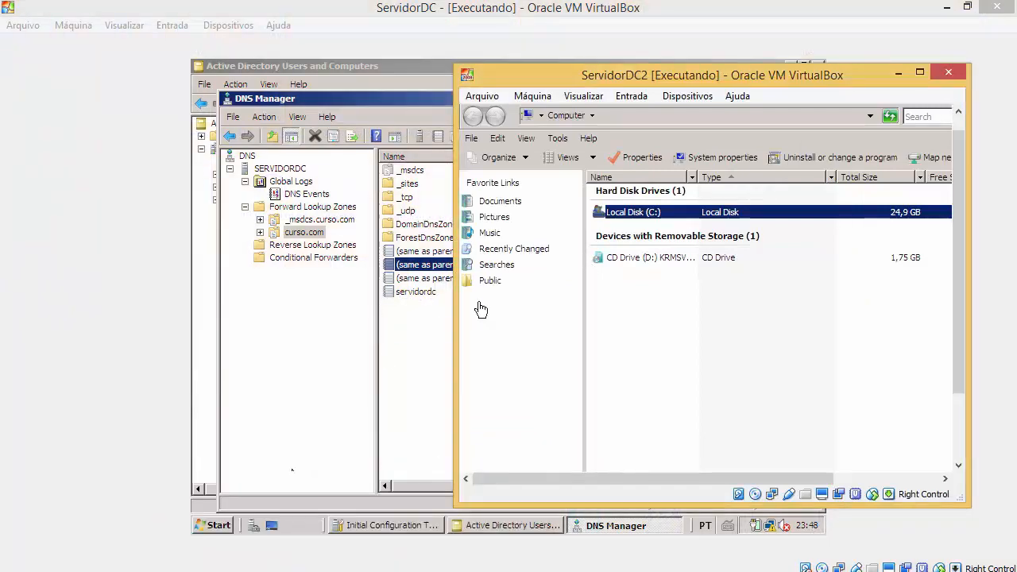
drag(547, 71, 660, 89)
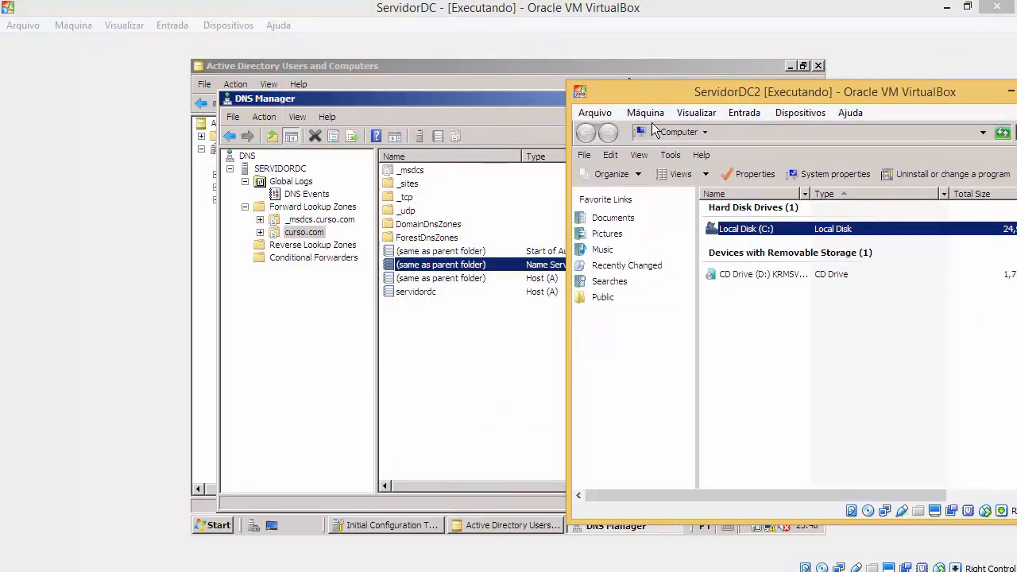
drag(513, 11, 357, 73)
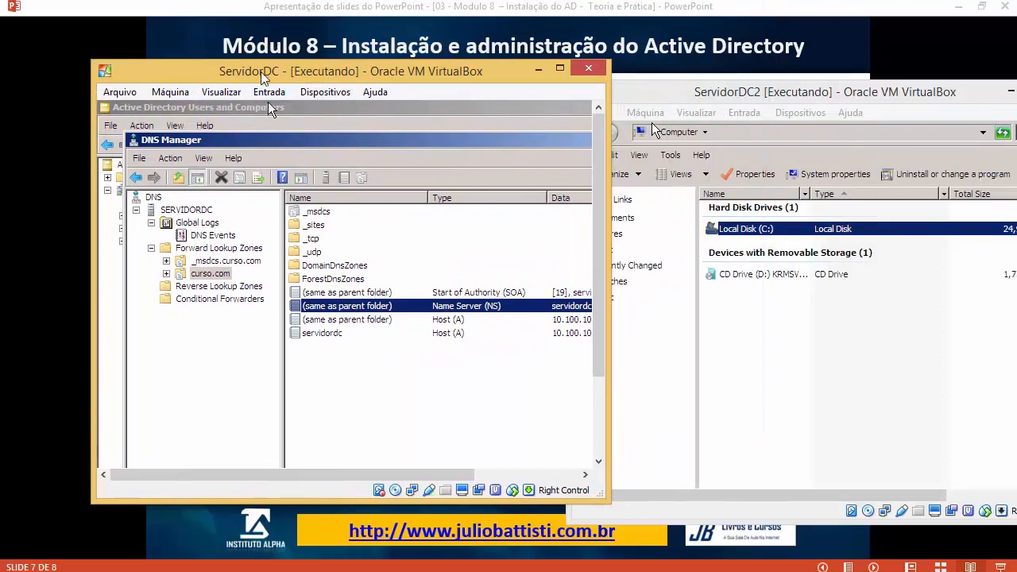
drag(776, 100, 692, 74)
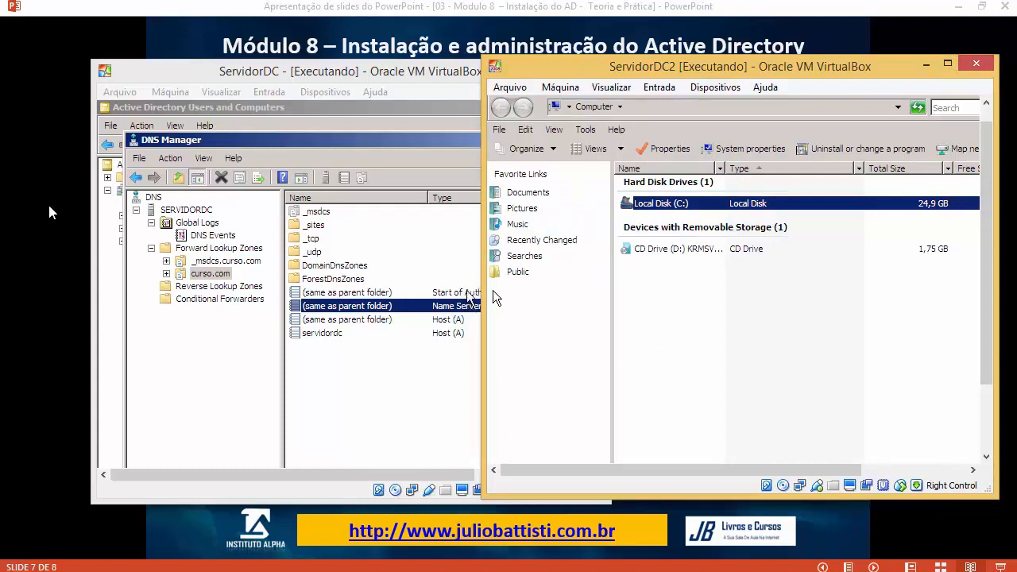
click(202, 109)
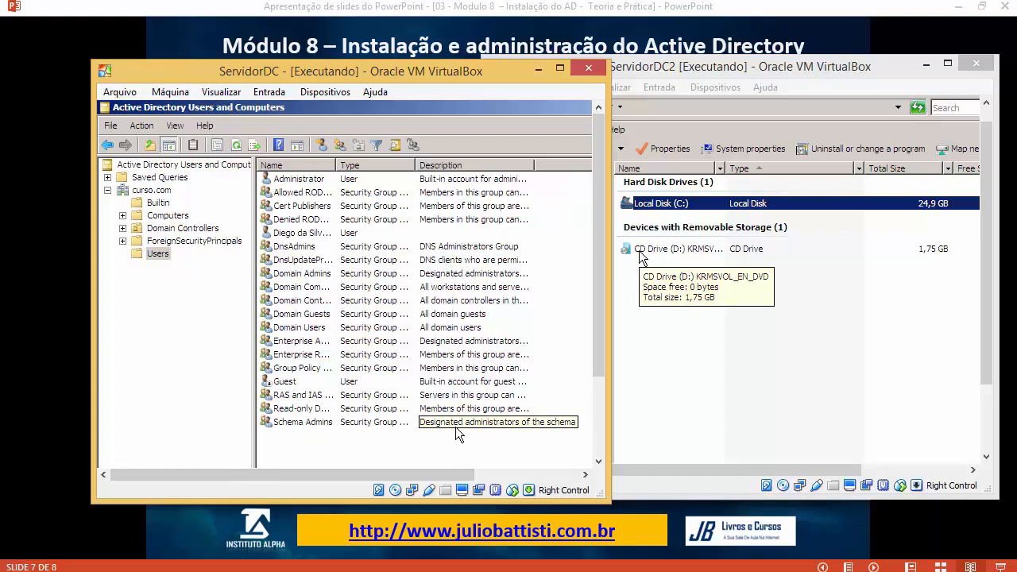
click(915, 326)
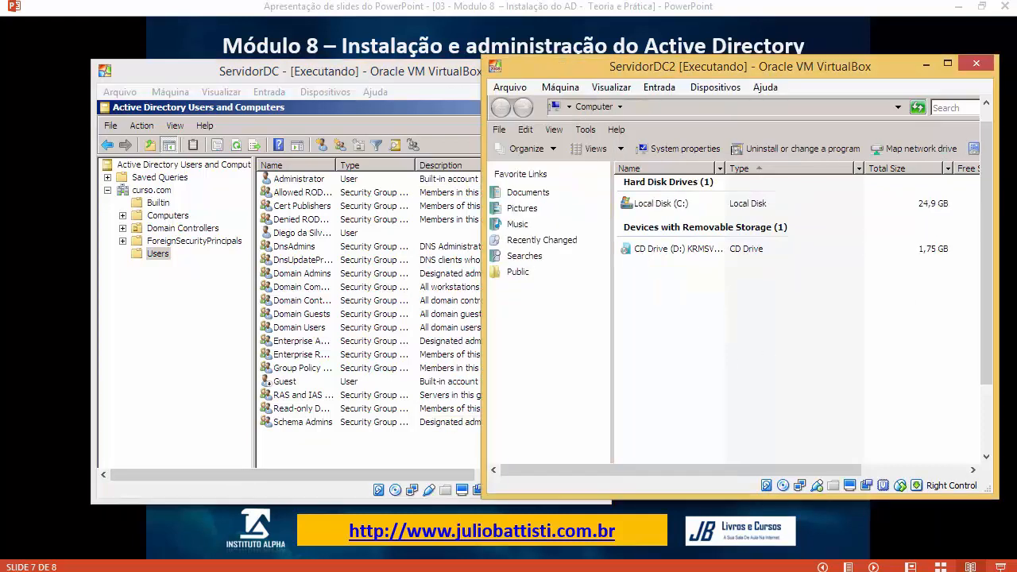
click(945, 64)
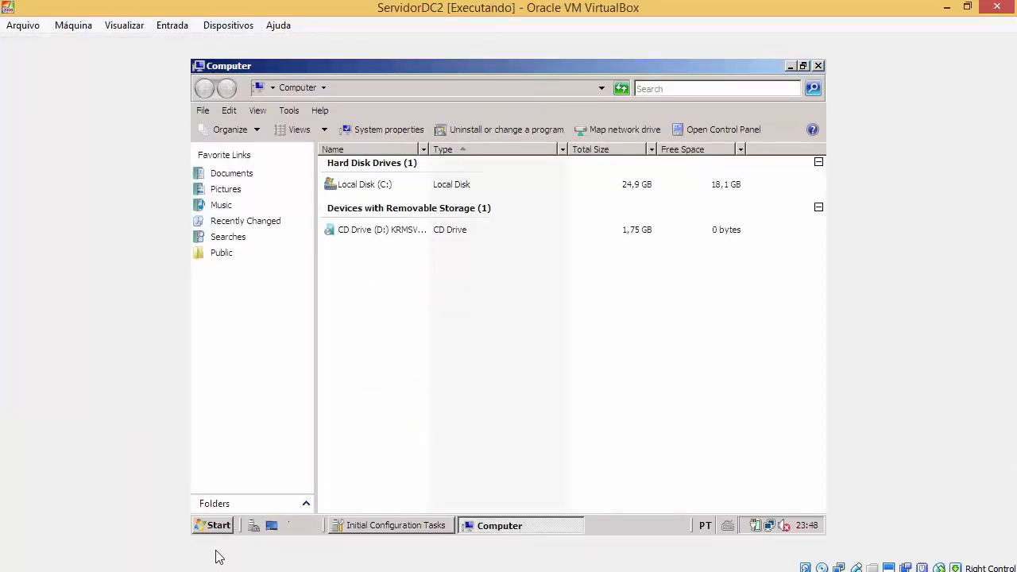
Step: Rename the computer to ServidorDC2 in System properties and postpone the restart
click(213, 525)
right_click(453, 226)
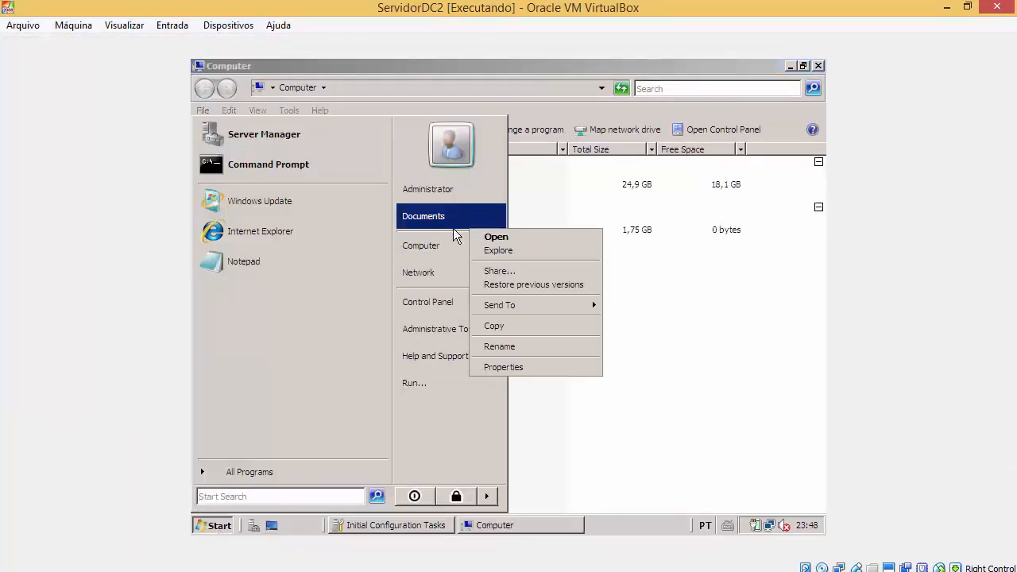
right_click(431, 252)
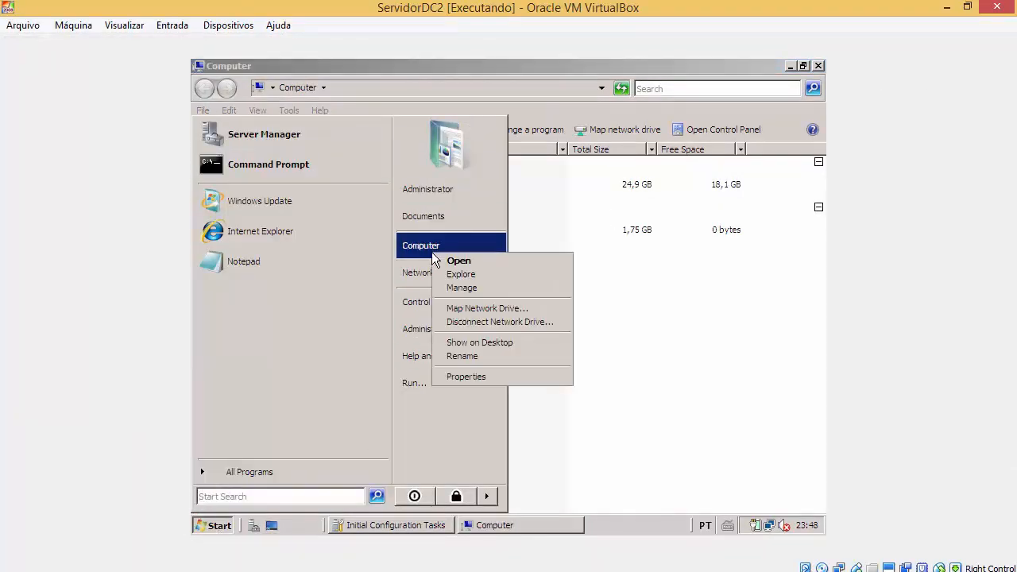
click(459, 379)
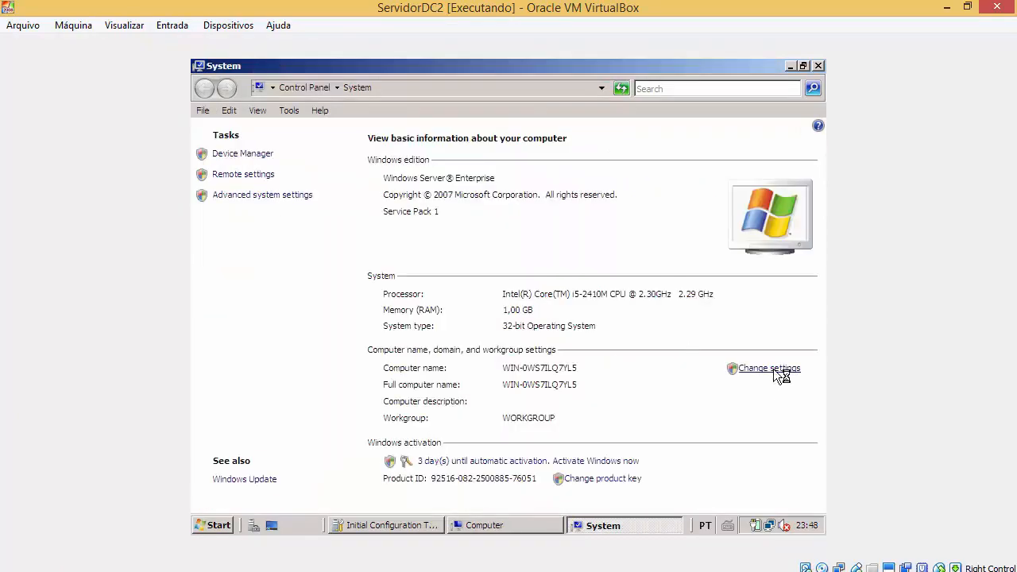
click(778, 372)
click(533, 317)
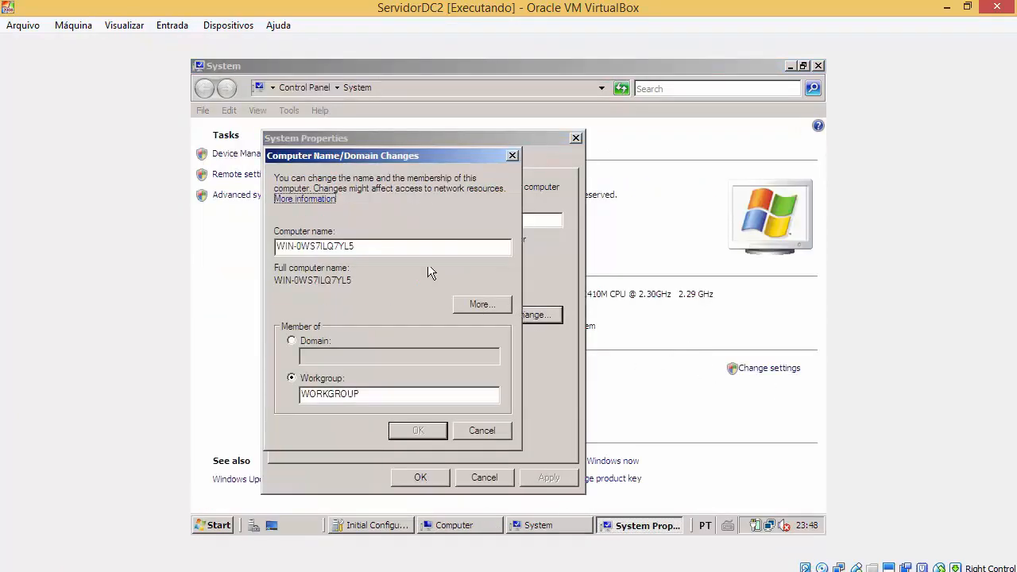
key(Tab)
text(Servi)
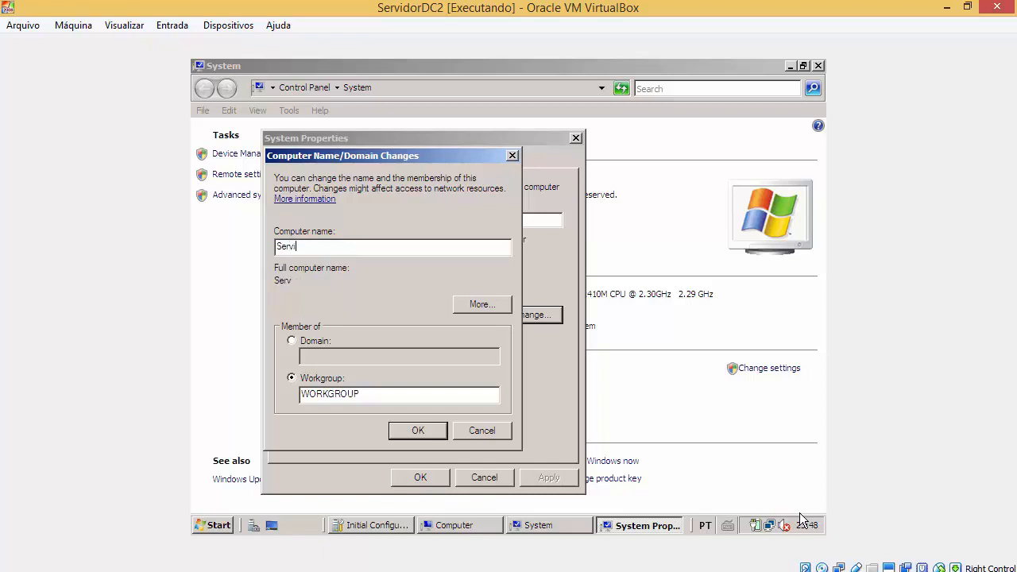
text(dorDC2)
key(Return)
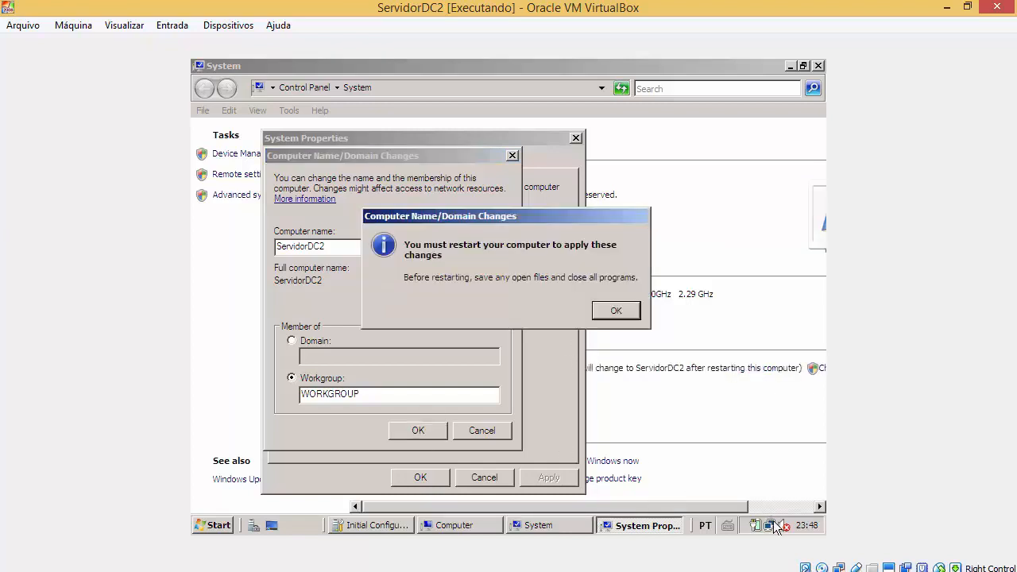
click(609, 311)
click(434, 481)
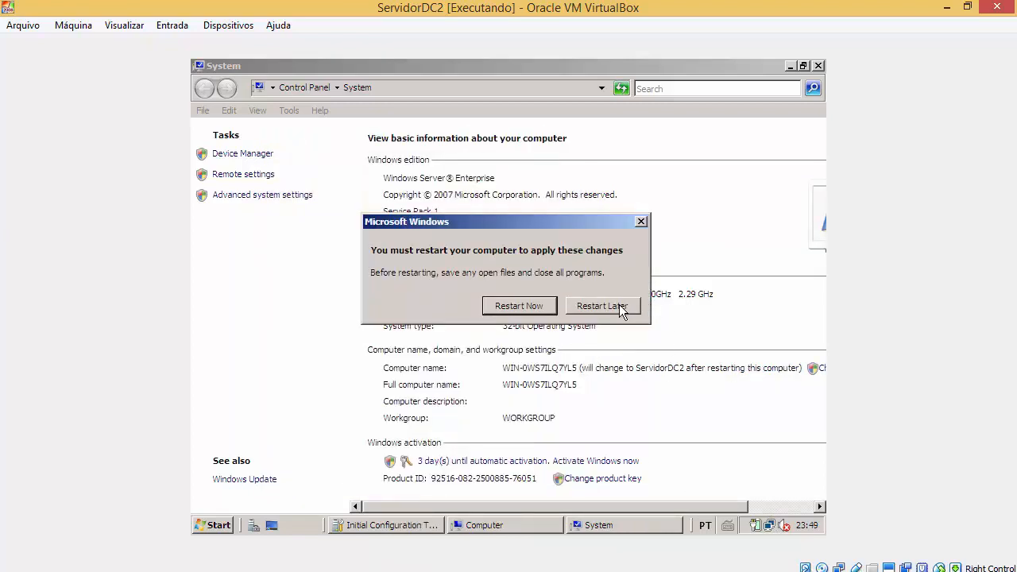
click(621, 308)
Step: Open the Network and Sharing Center from the network tray icon
right_click(768, 529)
click(751, 512)
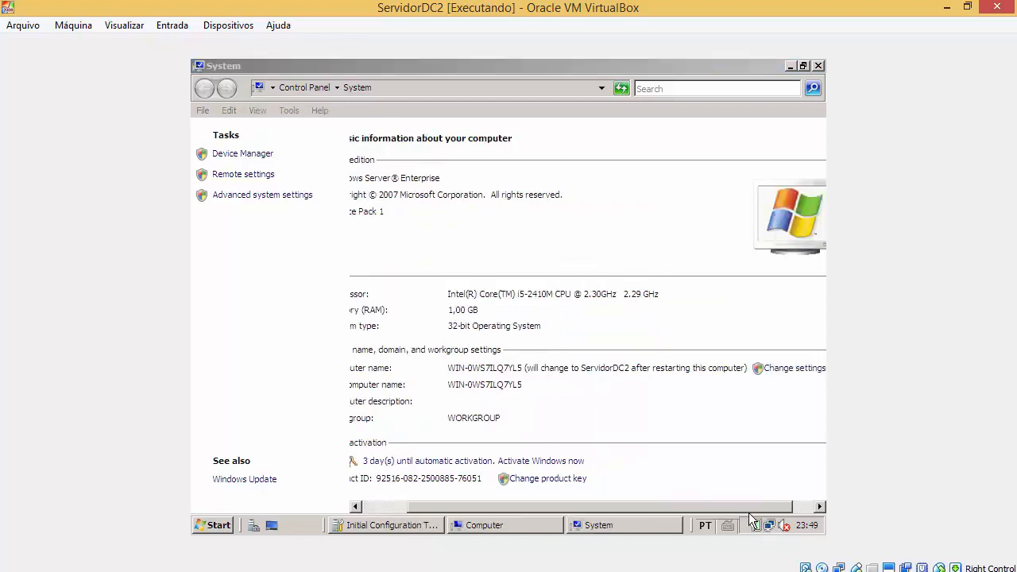
click(421, 494)
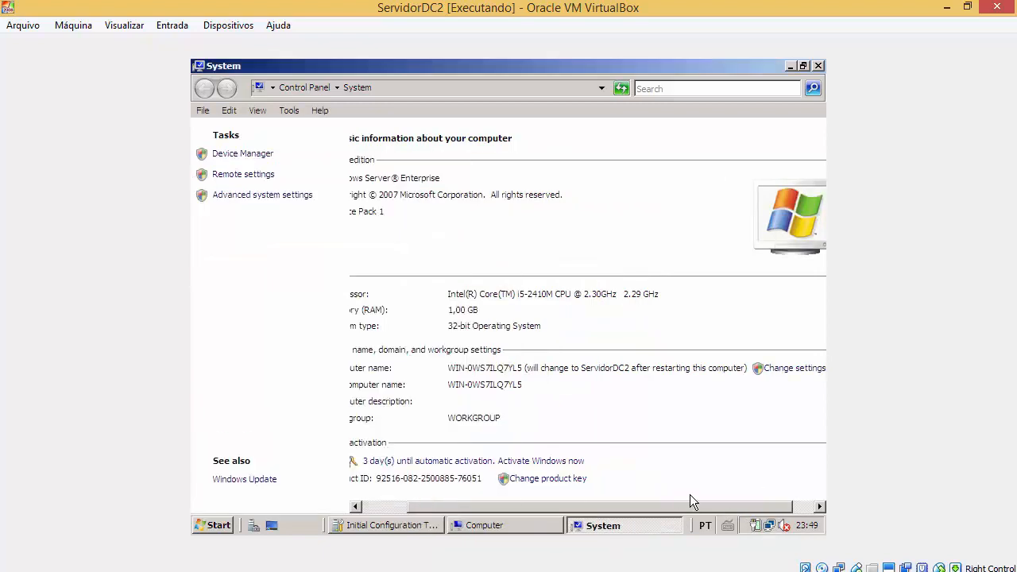
right_click(772, 528)
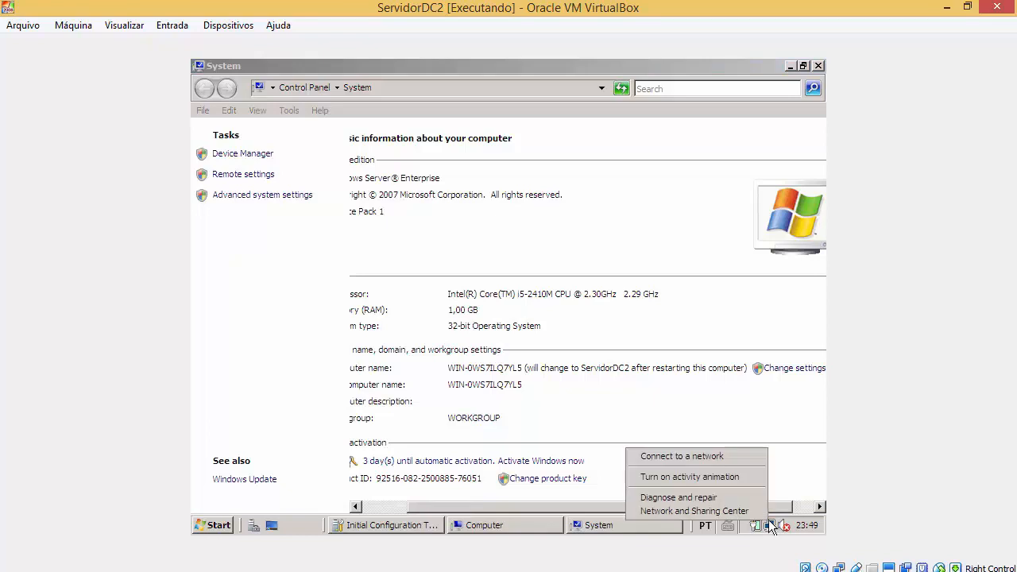
click(682, 511)
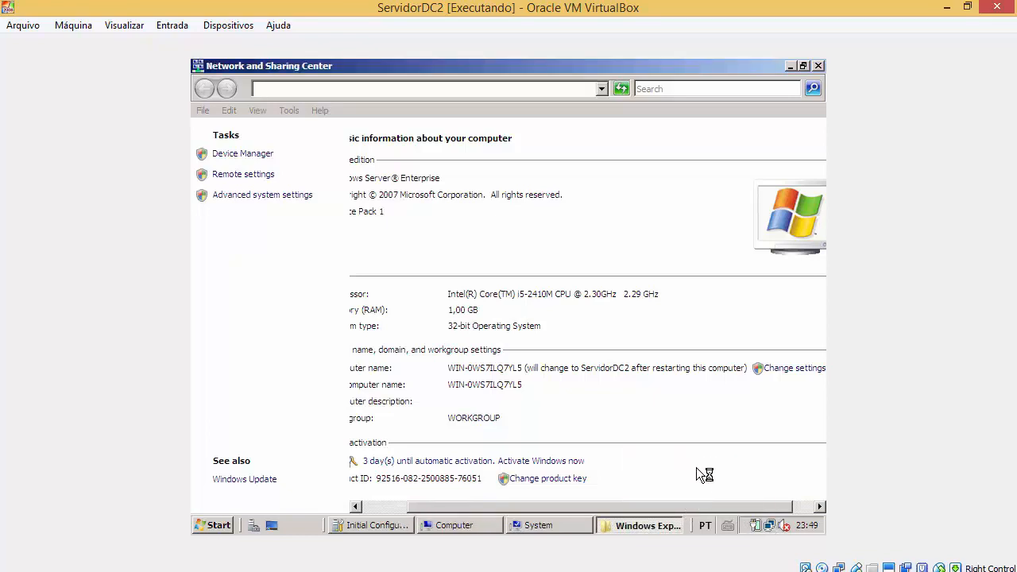
Step: Minimize Network and Sharing Center and System, and close Computer and Initial Configuration Tasks
click(792, 67)
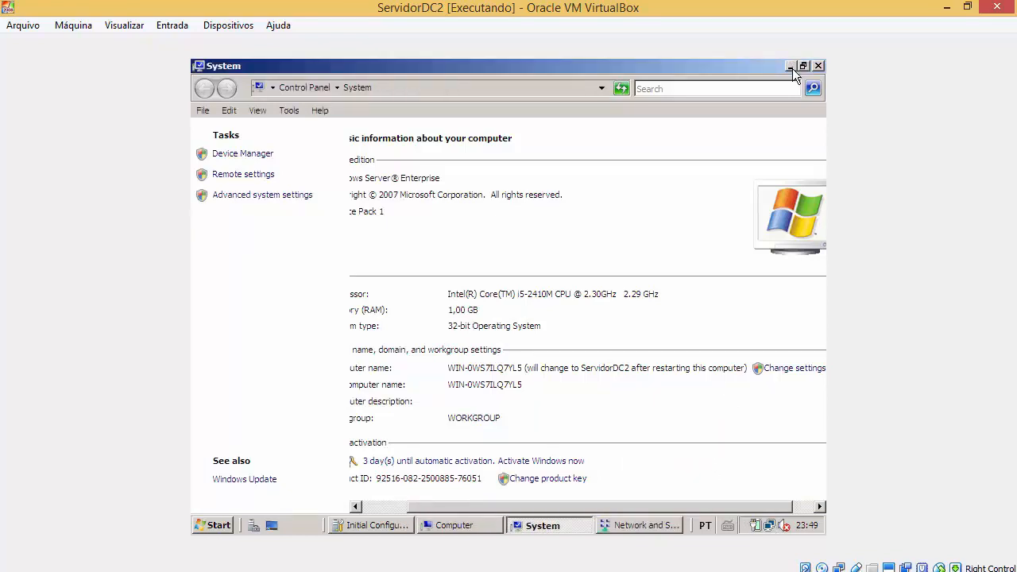
click(792, 66)
click(818, 66)
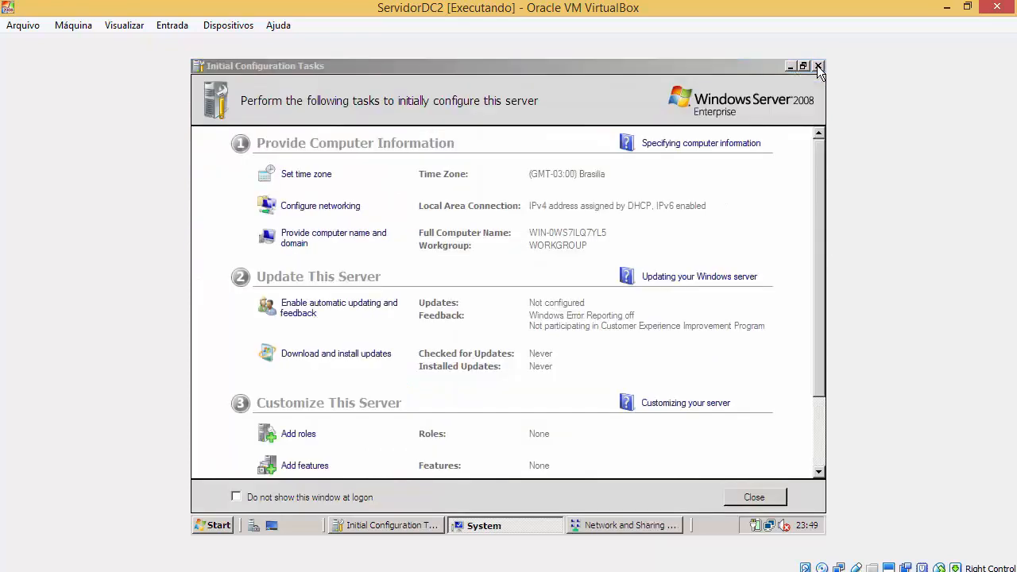
click(818, 66)
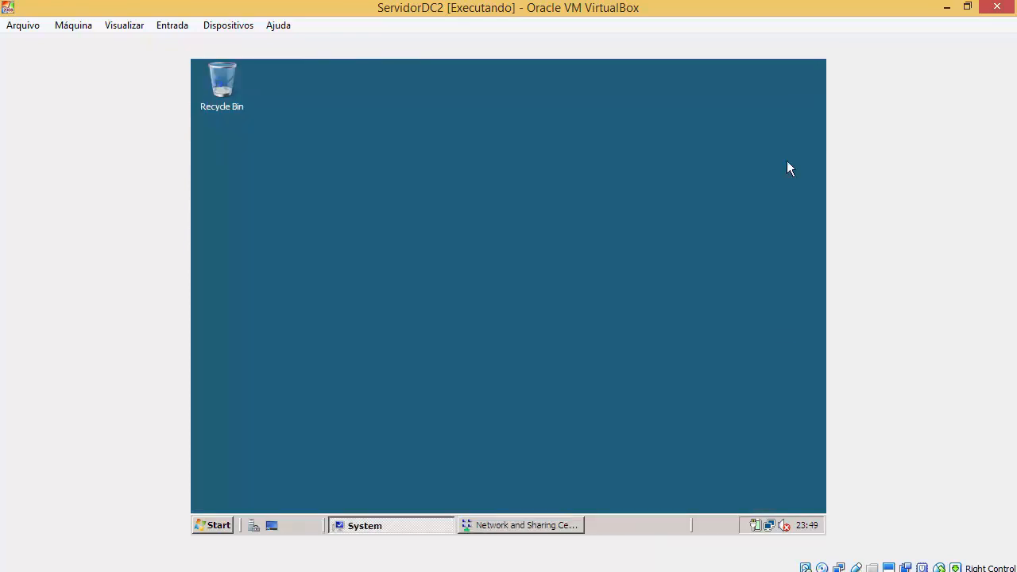
Step: Open the IPv4 settings of the Local Area Connection
click(575, 521)
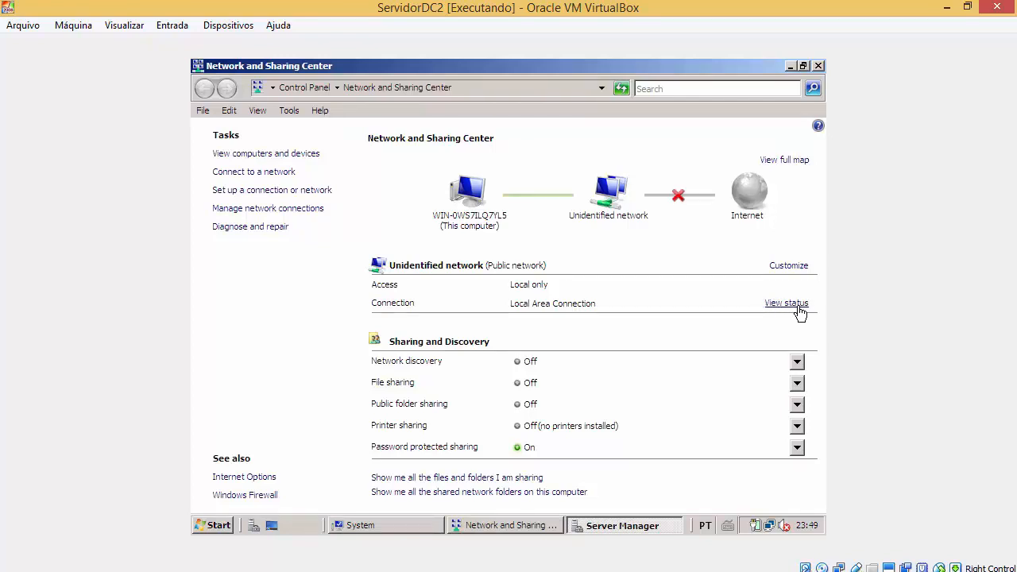
click(798, 306)
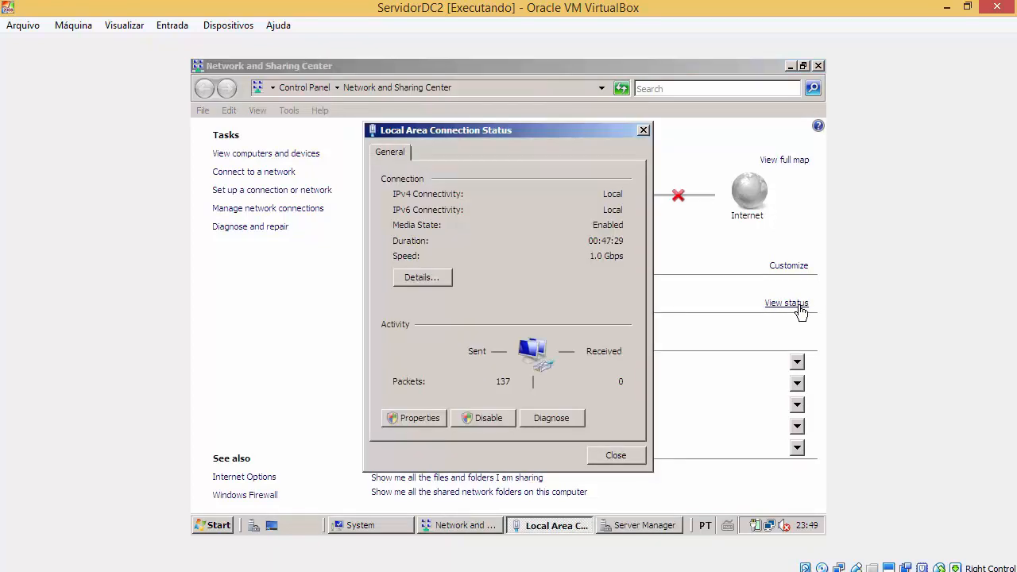
click(427, 421)
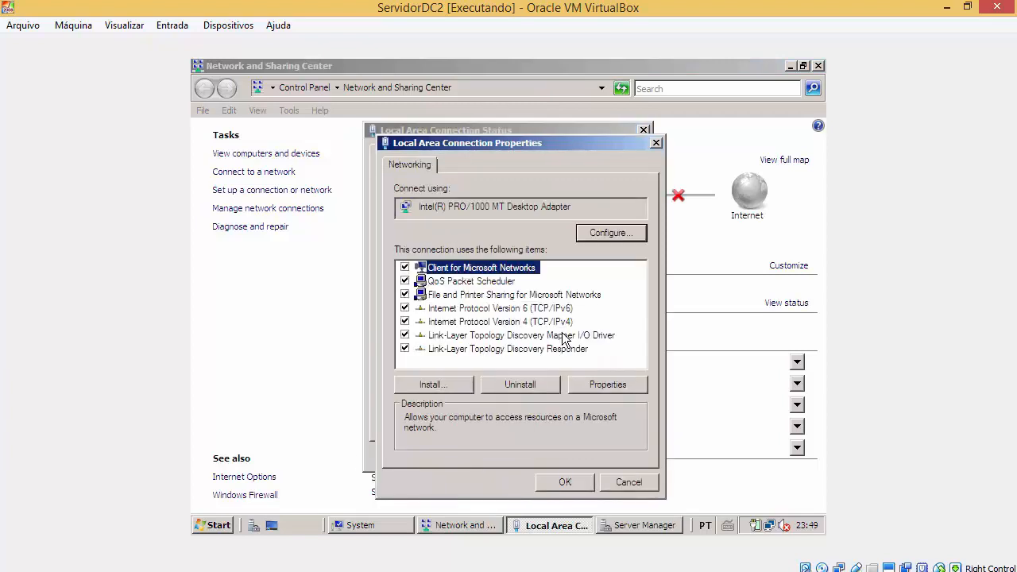
click(556, 323)
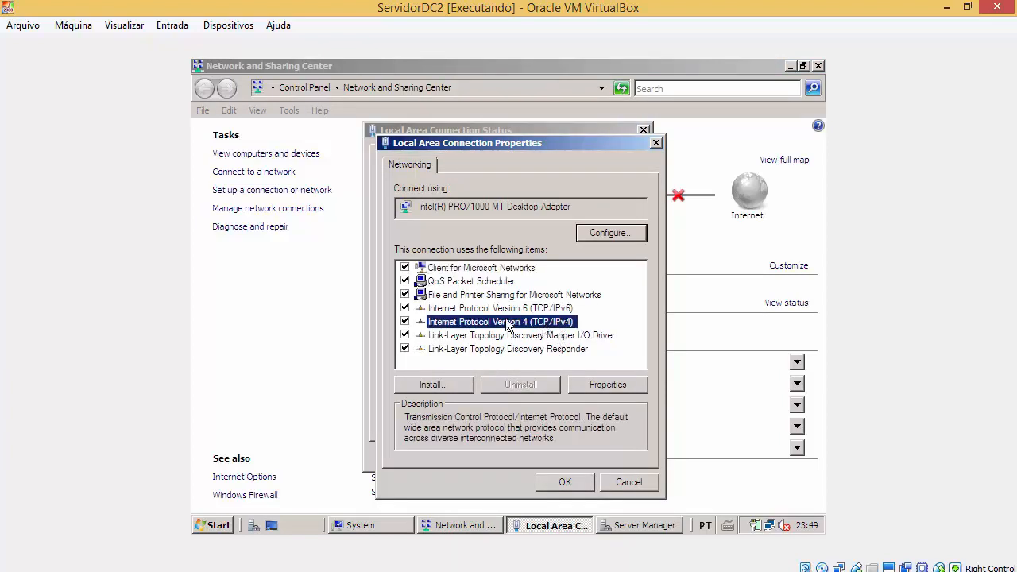
double_click(494, 322)
Step: Switch to a manual IP address, entering 10.100.100.2 with mask 255.0.0.0
click(493, 275)
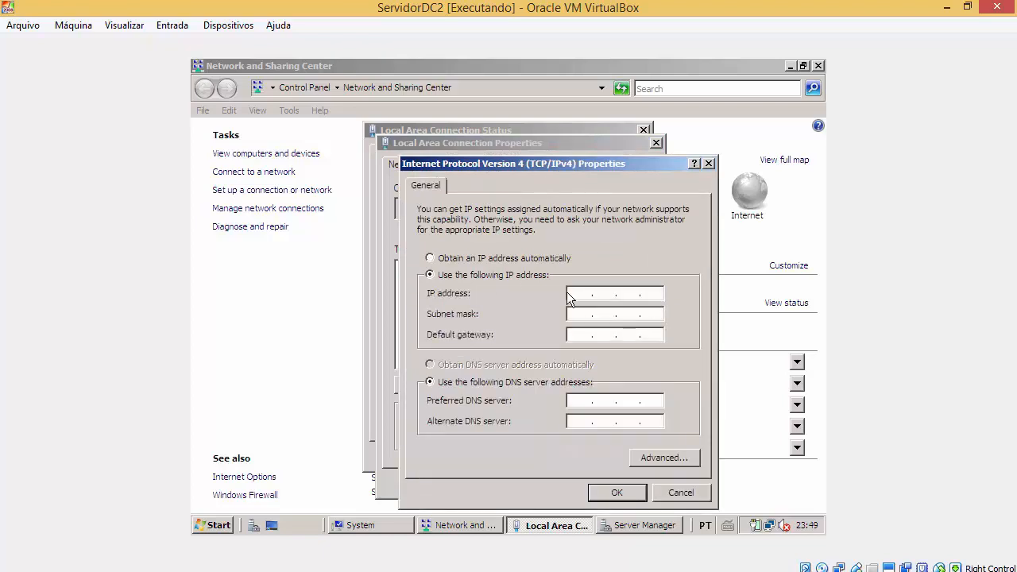
click(589, 292)
text(2)
key(Tab)
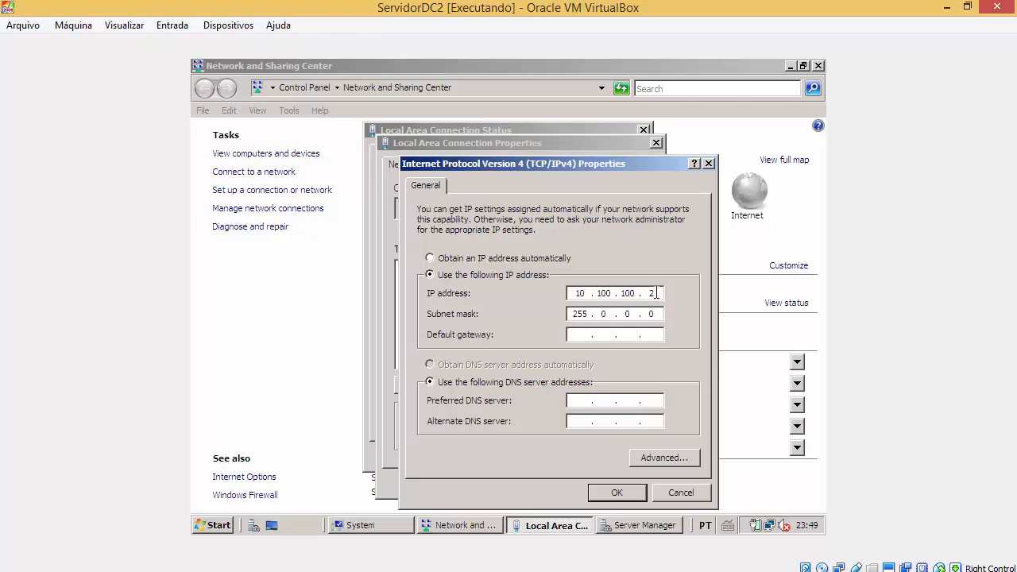
click(285, 514)
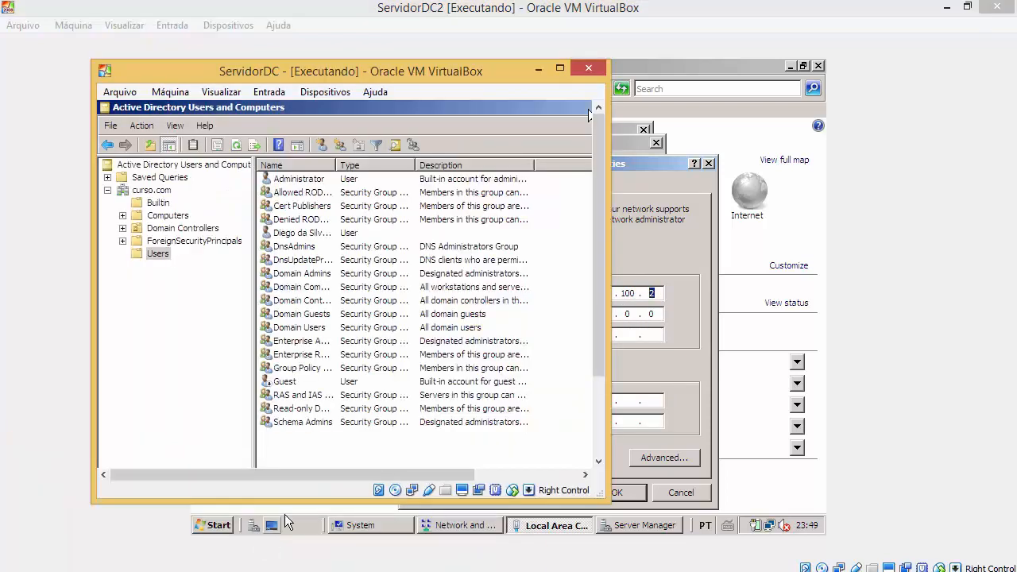
click(668, 308)
click(570, 401)
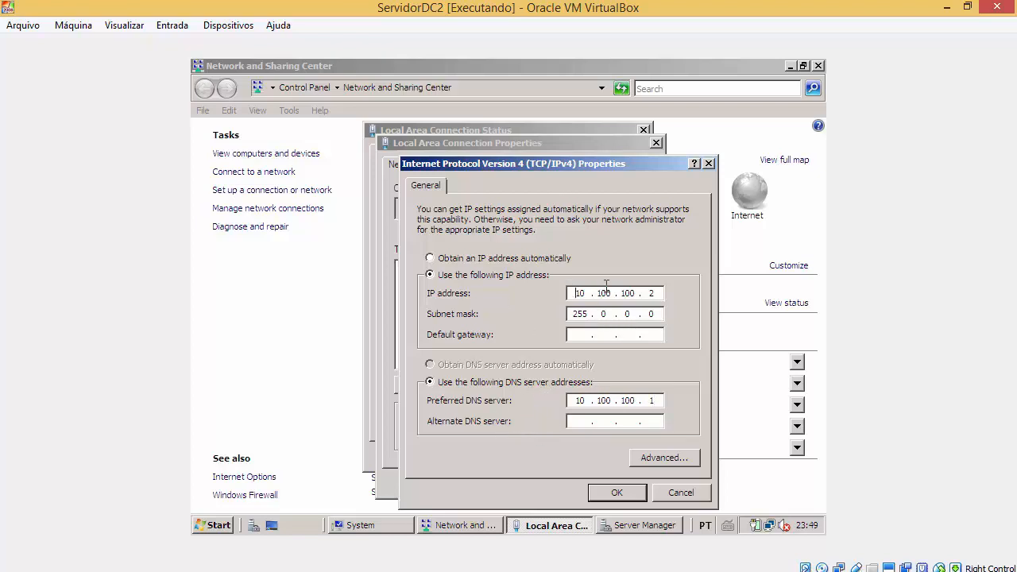
Step: Check the address and preferred DNS 10.100.100.1 against ServidorDC, then confirm the settings
drag(606, 293, 629, 292)
click(642, 296)
double_click(604, 400)
drag(579, 404, 595, 400)
click(278, 509)
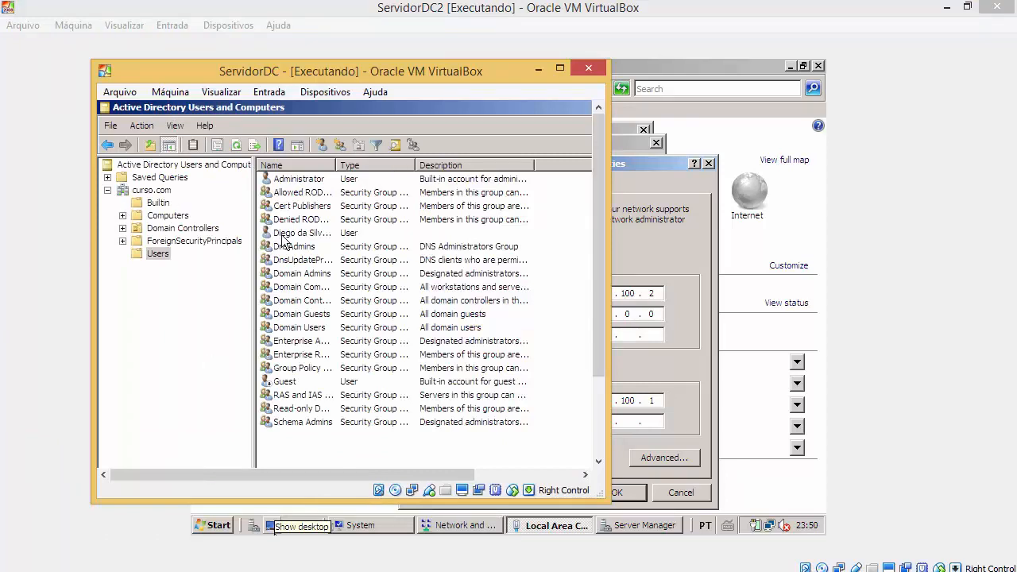
click(636, 239)
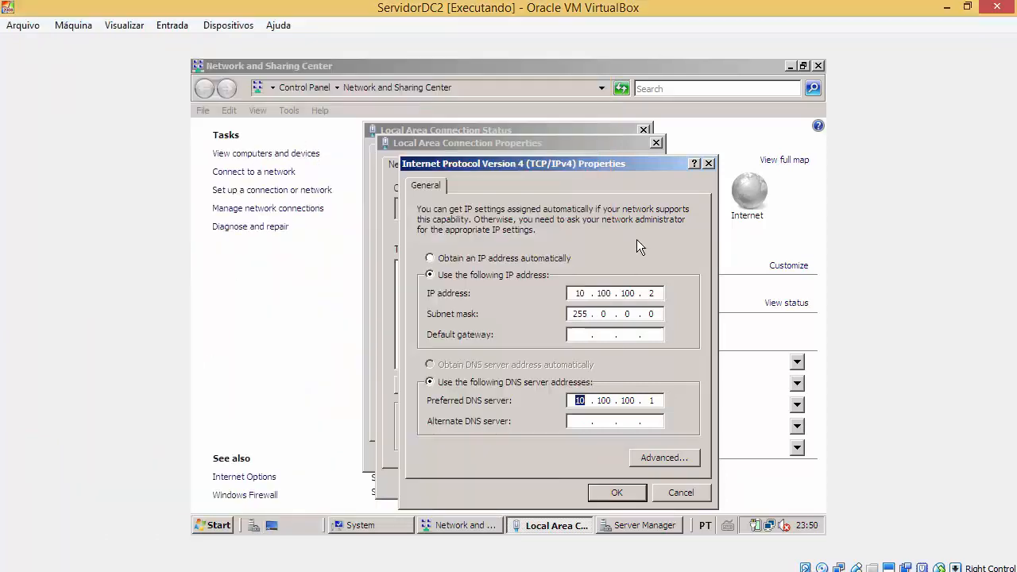
click(634, 493)
Step: Close the connection dialogs and restart ServidorDC2 with the Shutdown Event Tracker comment 'dasdas'
click(579, 483)
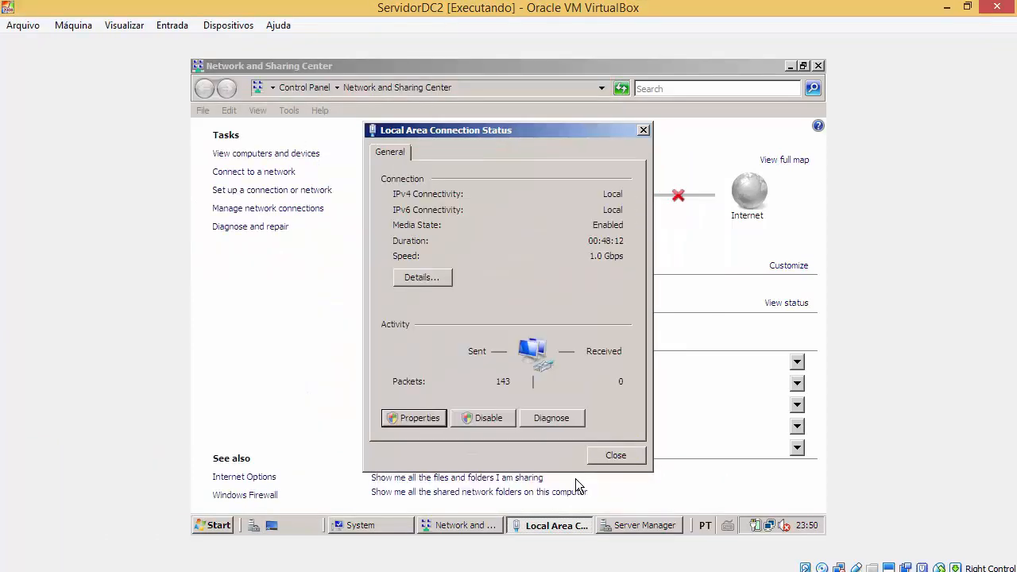
click(614, 453)
click(215, 526)
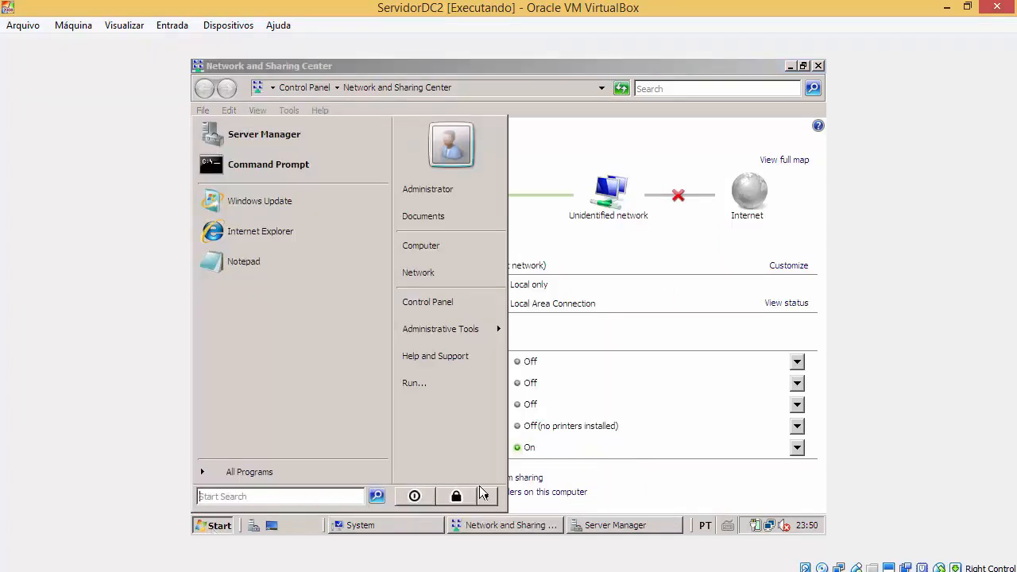
click(488, 495)
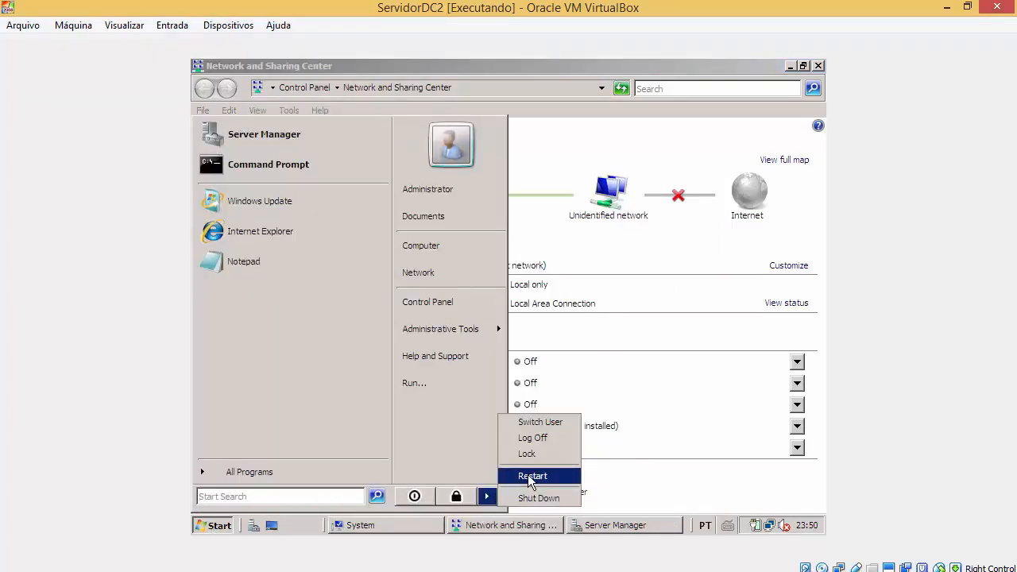
click(528, 477)
text(das)
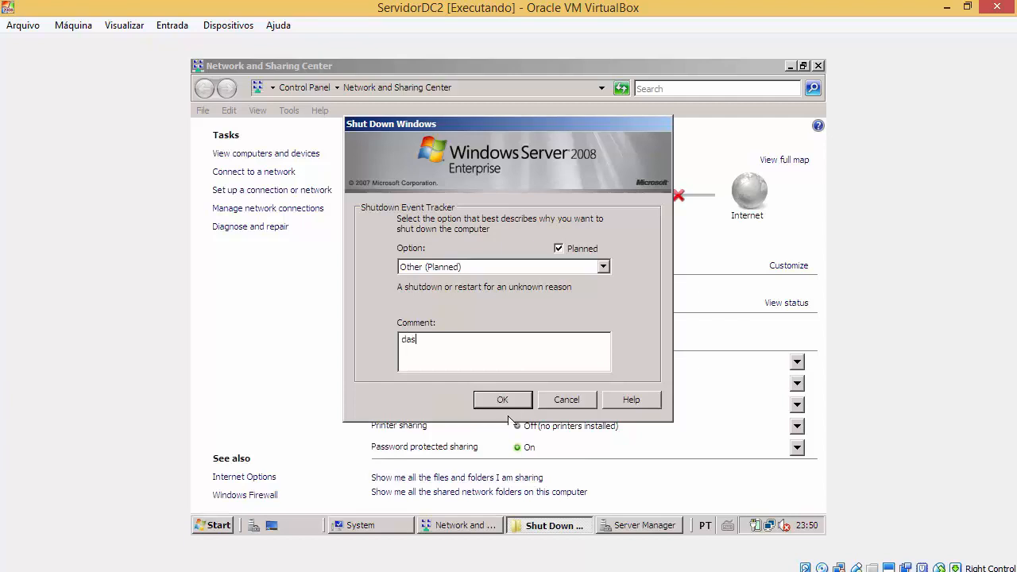
text(das)
click(524, 401)
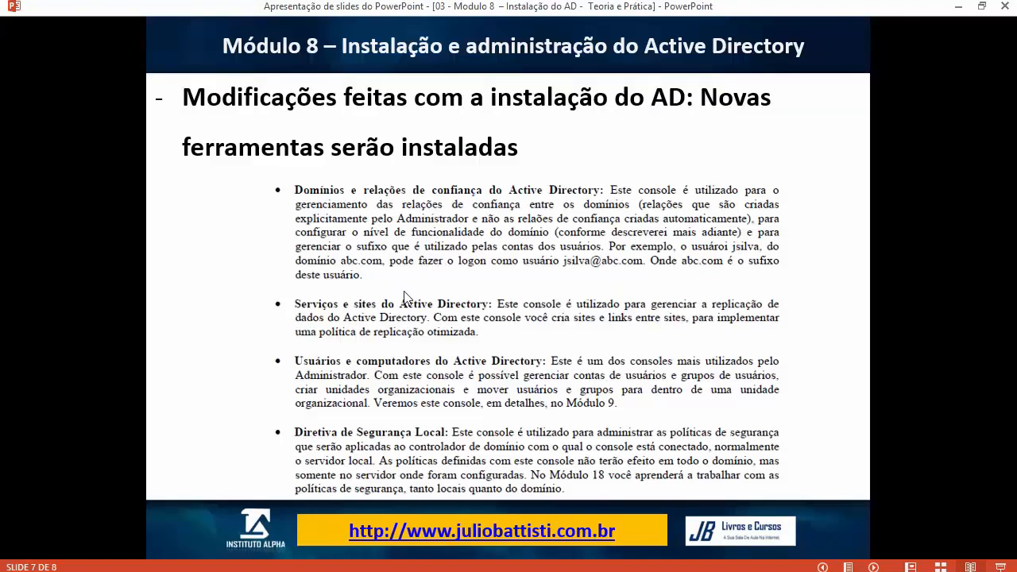
Step: Move the slide show to slide 5, then switch to the ServidorDC2 virtual machine
key(Left)
key(Left)
key(Left)
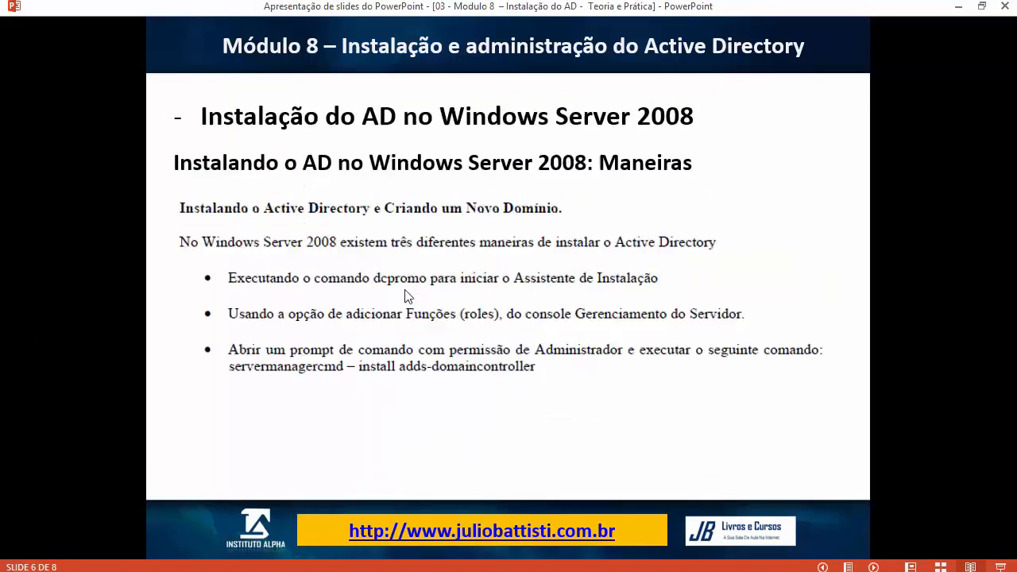
key(Right)
click(276, 571)
click(443, 495)
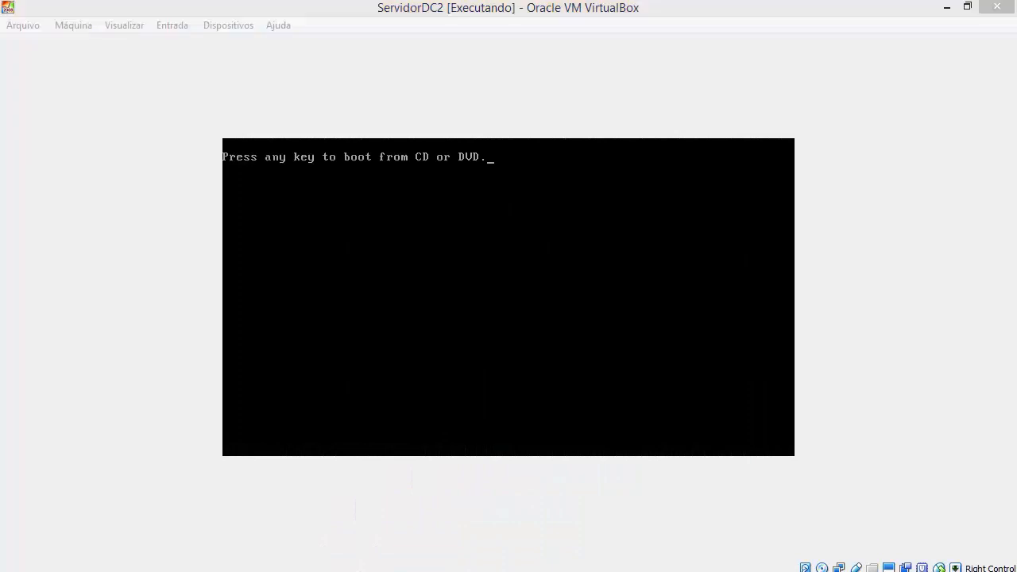
Step: Take ServidorDC2 out of maximized size and shrink it toward the right of the screen
click(230, 571)
click(274, 527)
click(698, 11)
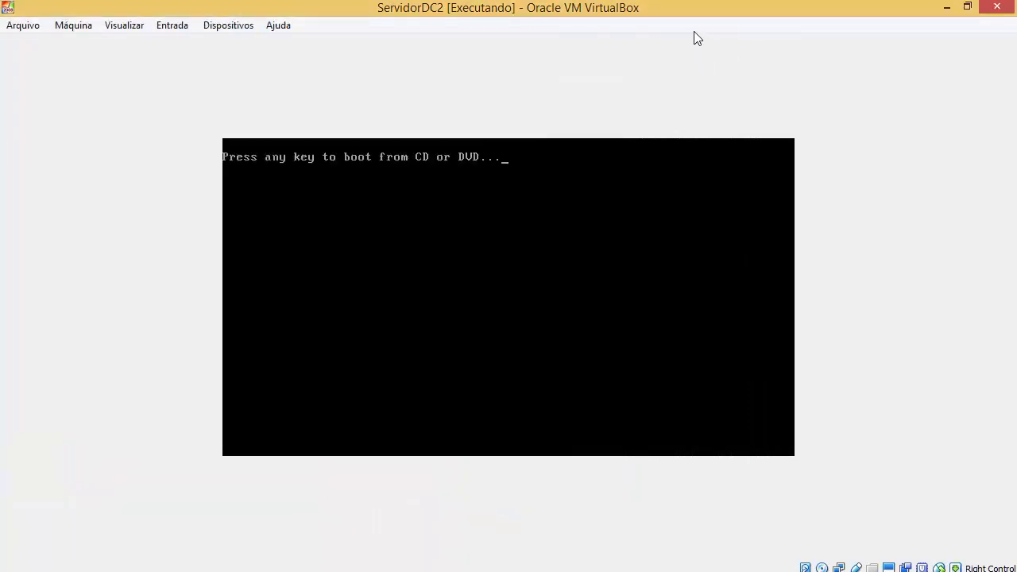
drag(705, 10, 750, 27)
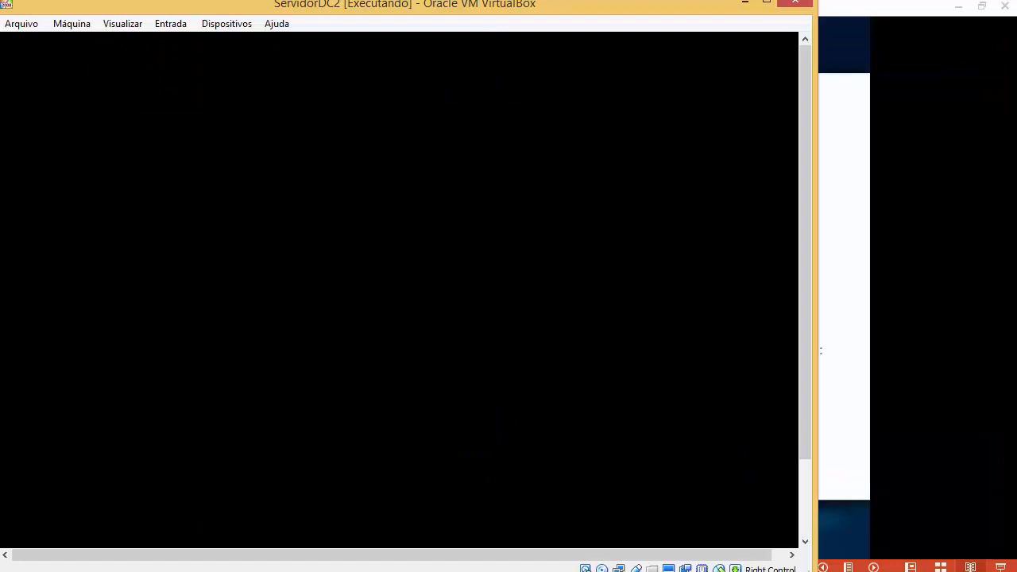
drag(255, 4, 471, 77)
click(218, 69)
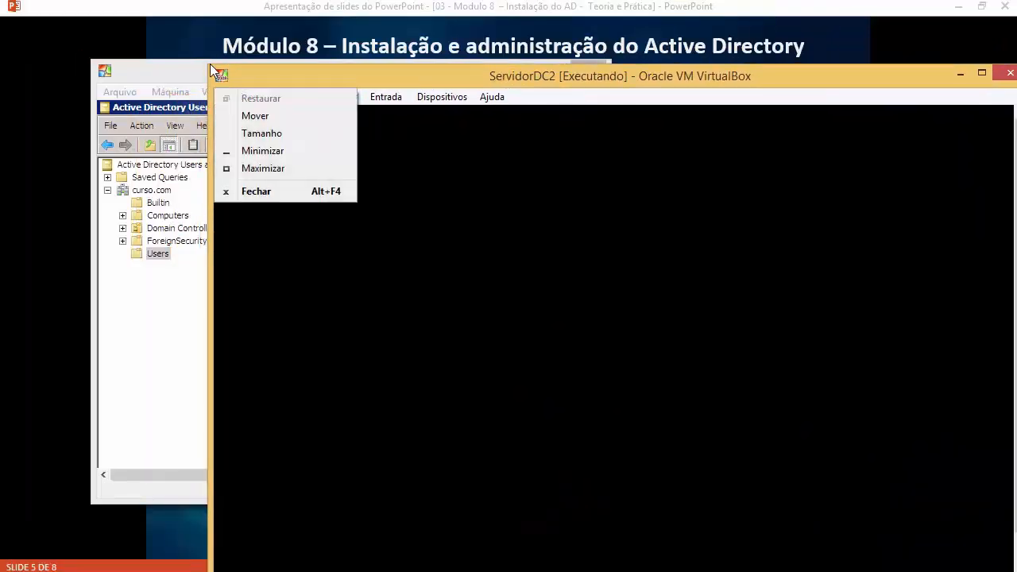
click(210, 64)
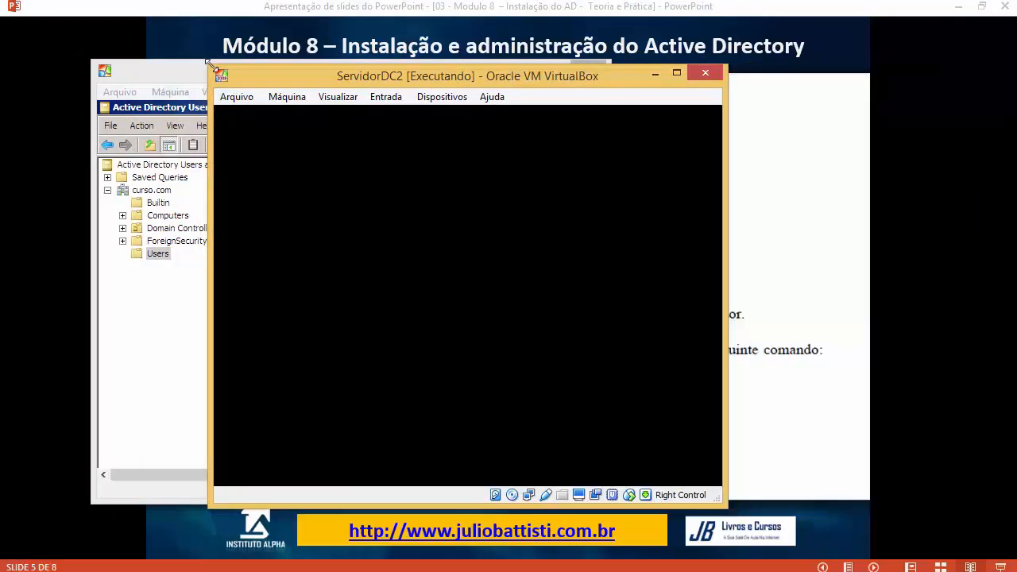
drag(210, 65, 445, 113)
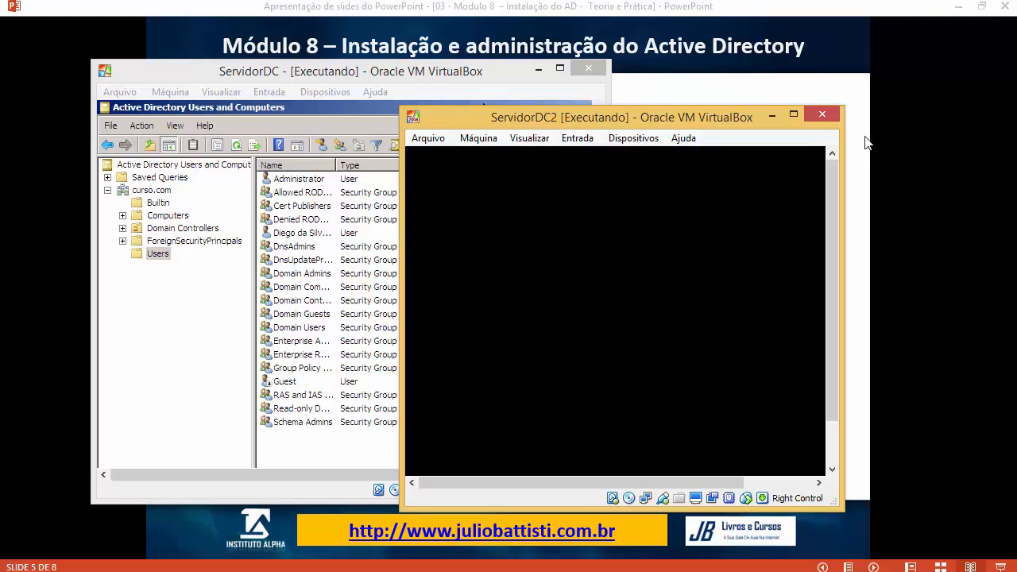
click(792, 116)
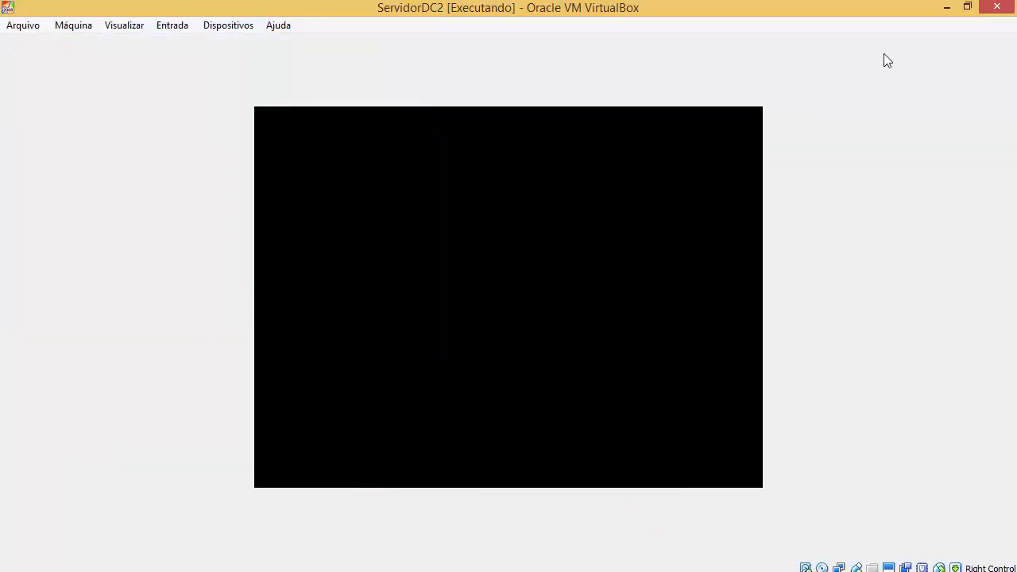
click(968, 7)
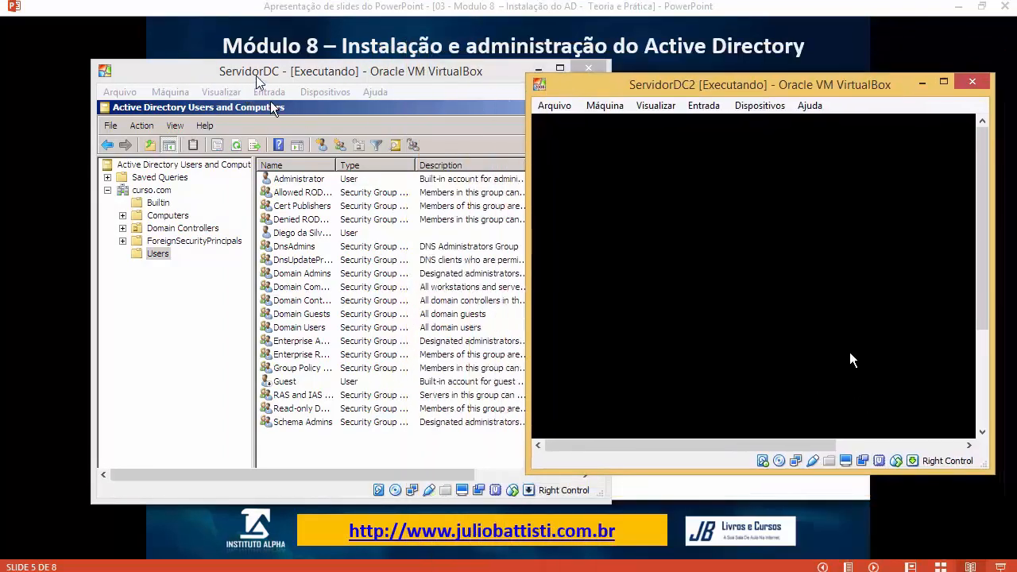
Step: Move and shrink ServidorDC on the left, then enlarge ServidorDC2 beside it
drag(256, 77, 170, 70)
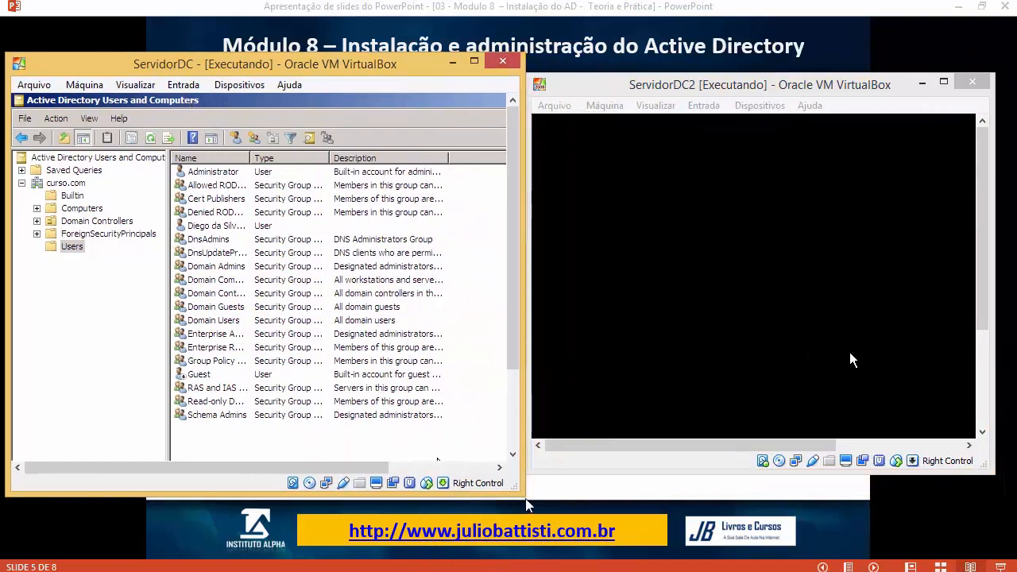
drag(523, 495, 521, 472)
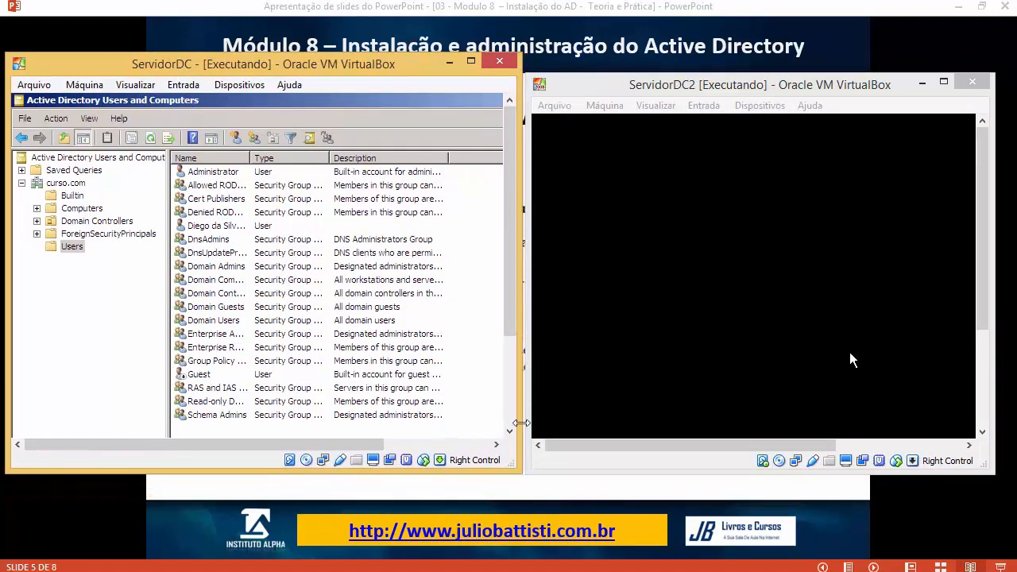
click(543, 116)
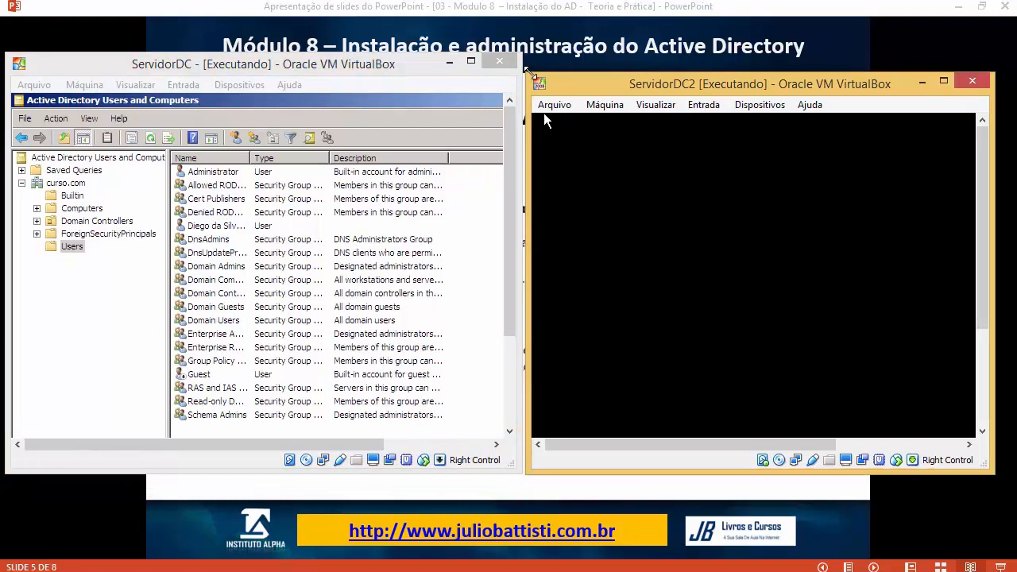
drag(529, 70, 523, 57)
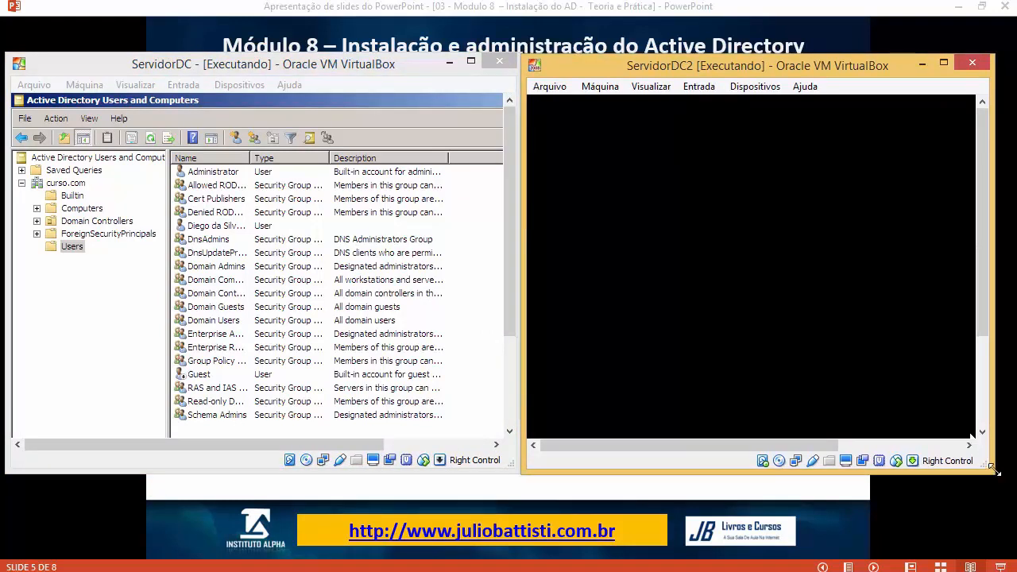
drag(990, 472, 1013, 464)
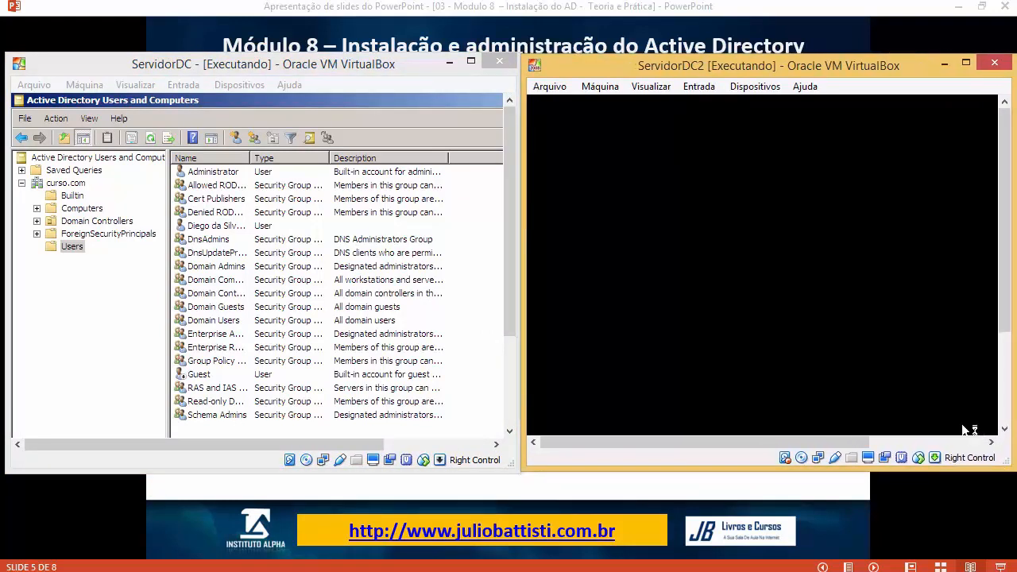
click(217, 85)
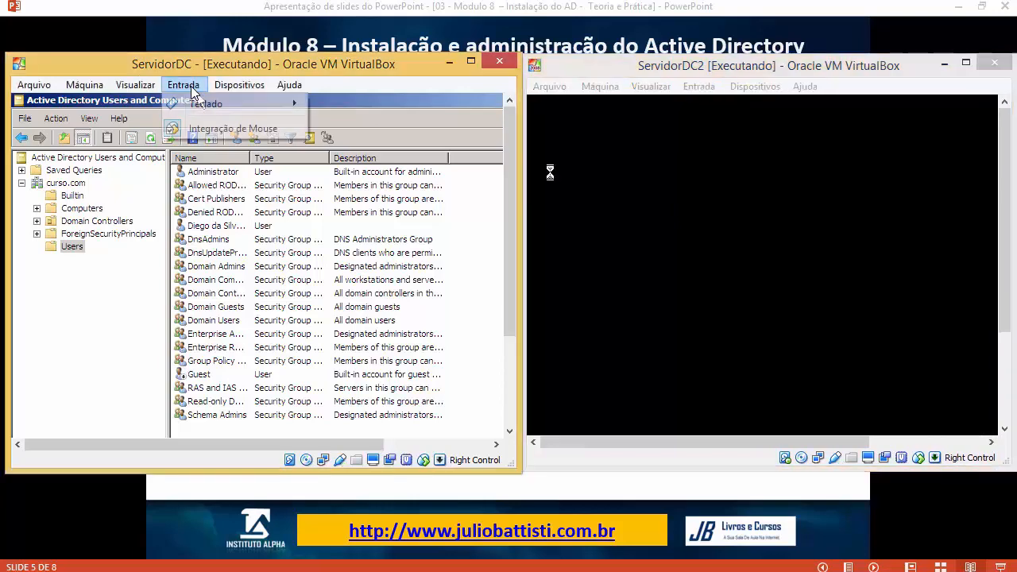
mouse_move(352, 121)
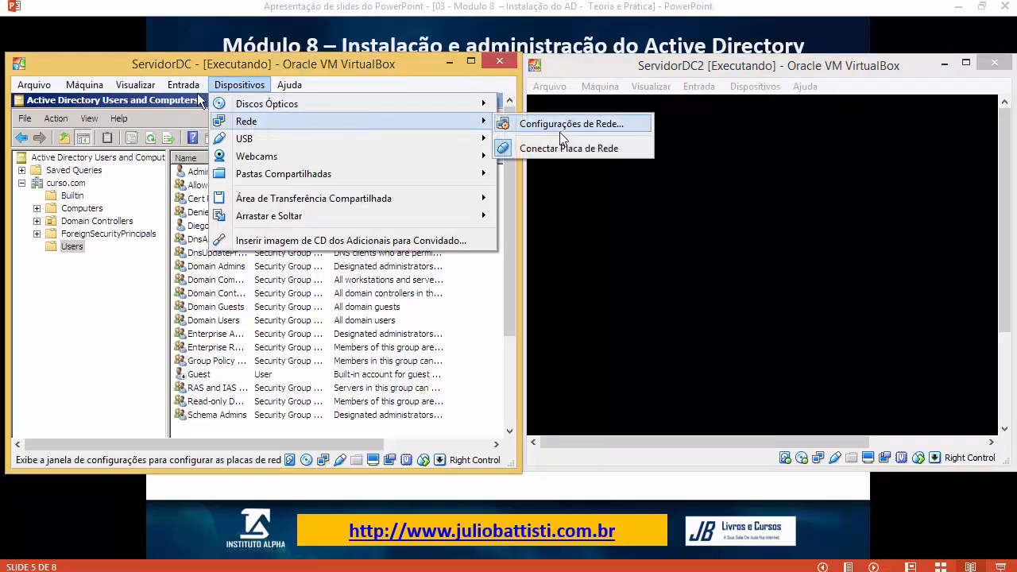
click(559, 126)
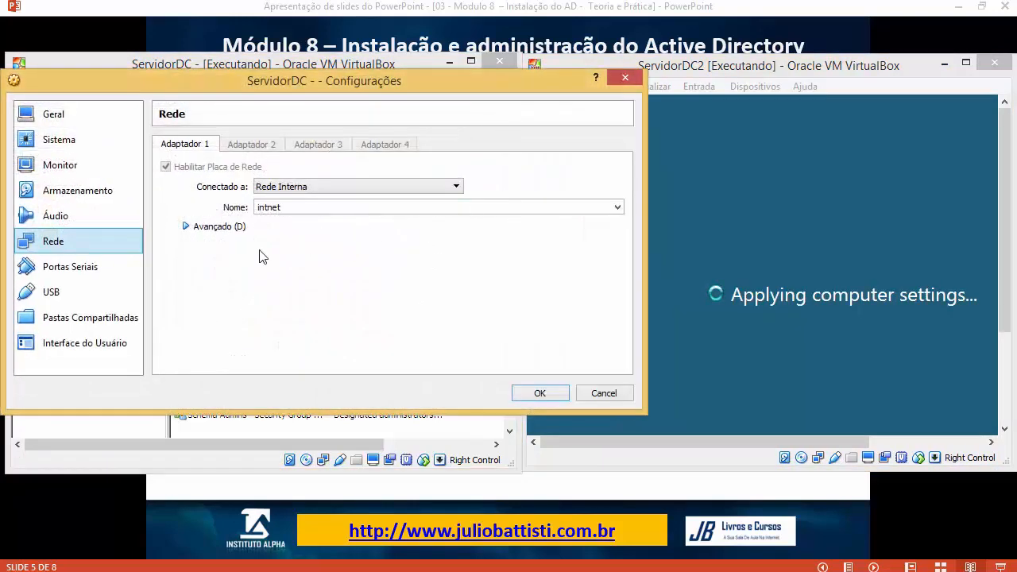
click(615, 398)
click(700, 86)
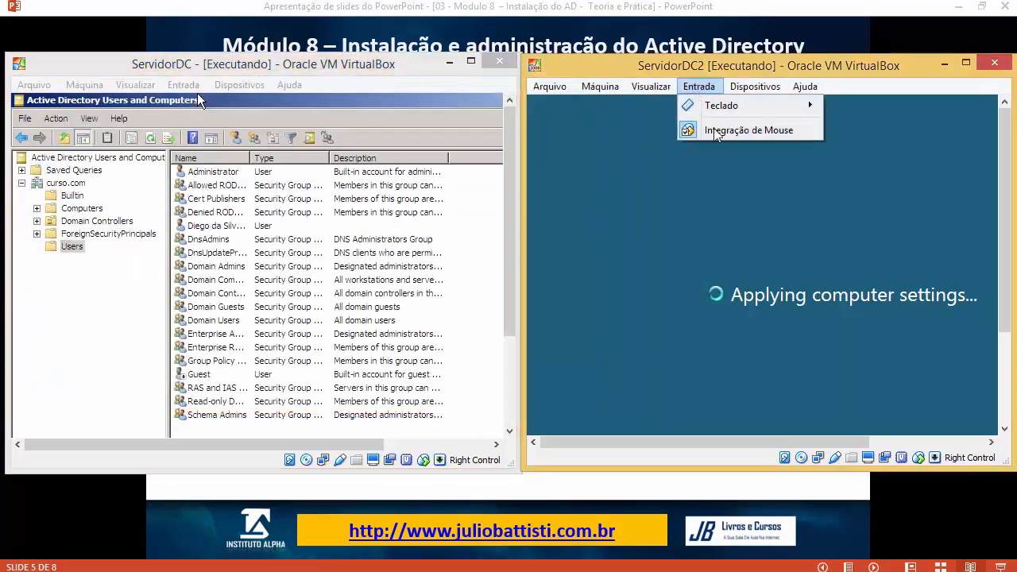
mouse_move(761, 89)
mouse_move(762, 123)
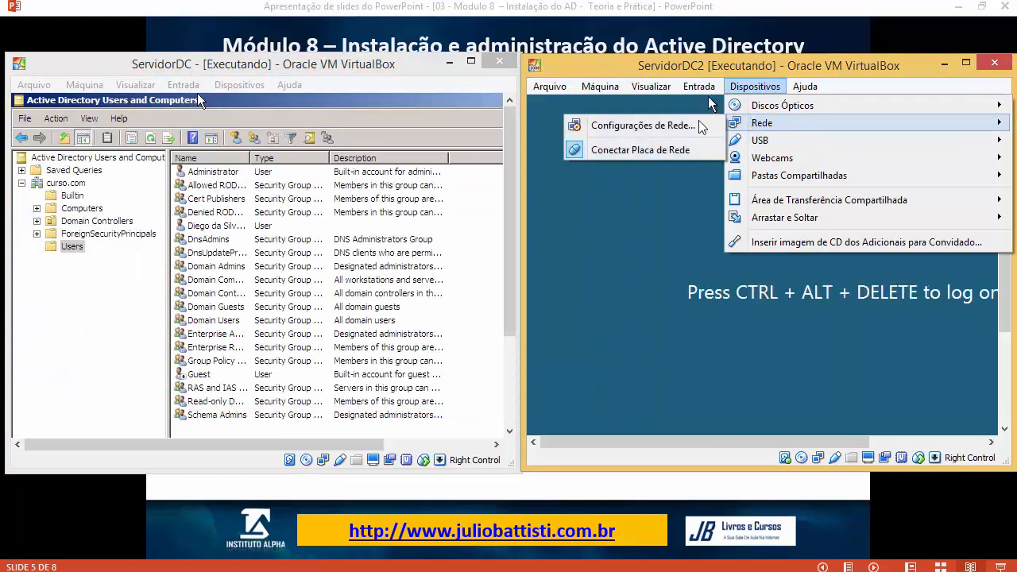
click(695, 125)
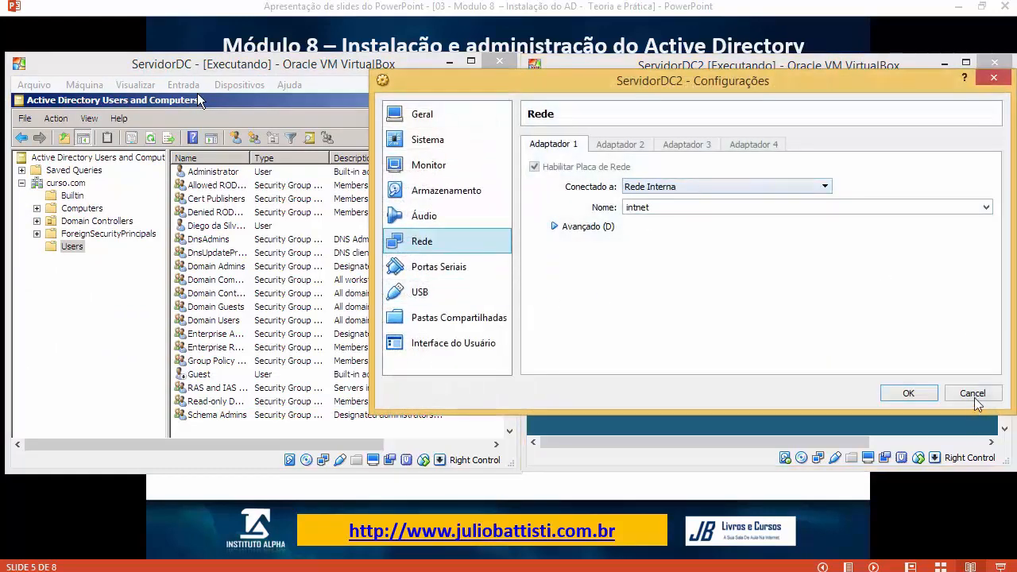
click(969, 391)
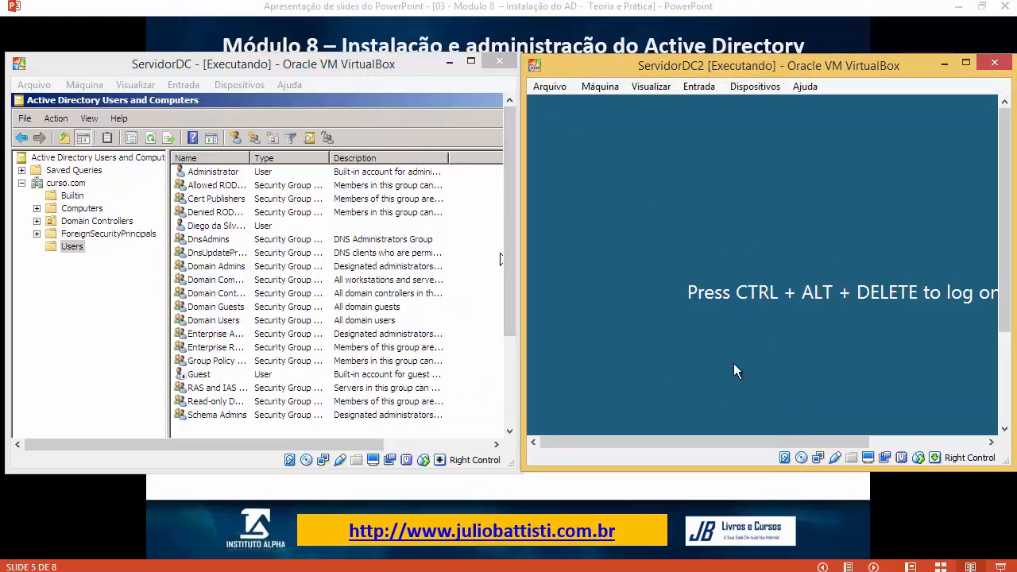
click(701, 88)
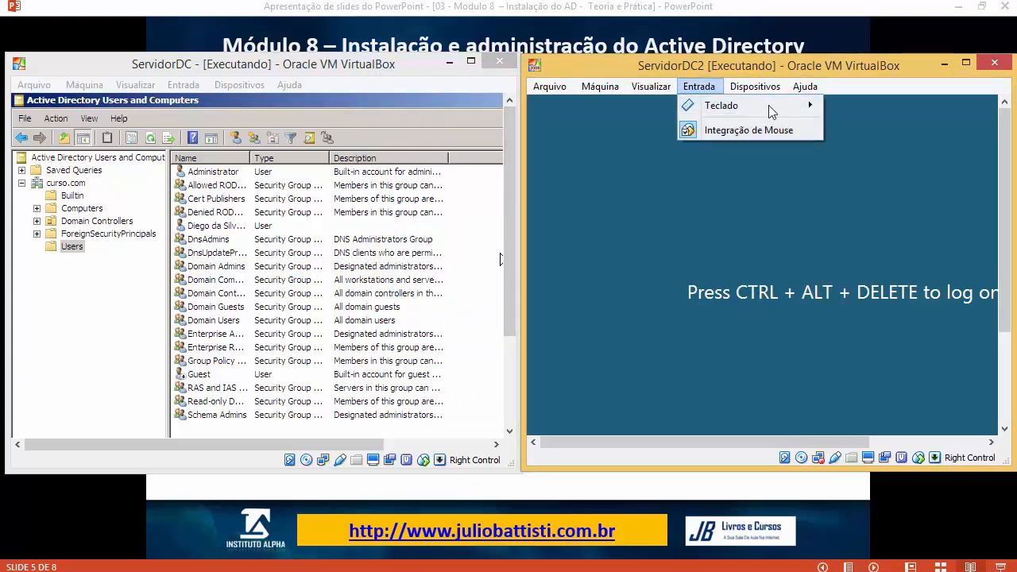
mouse_move(755, 85)
mouse_move(826, 119)
click(660, 121)
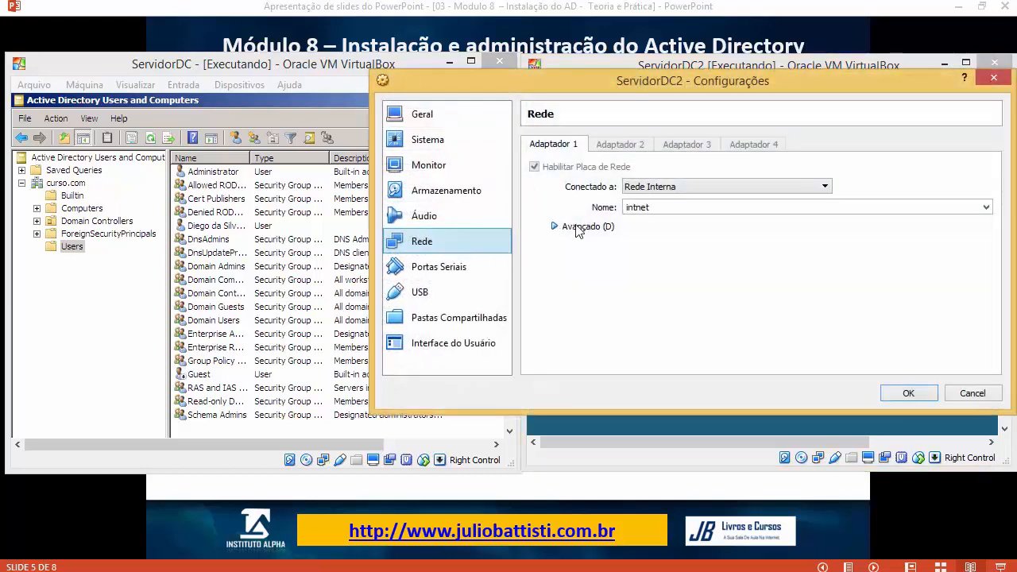
click(681, 189)
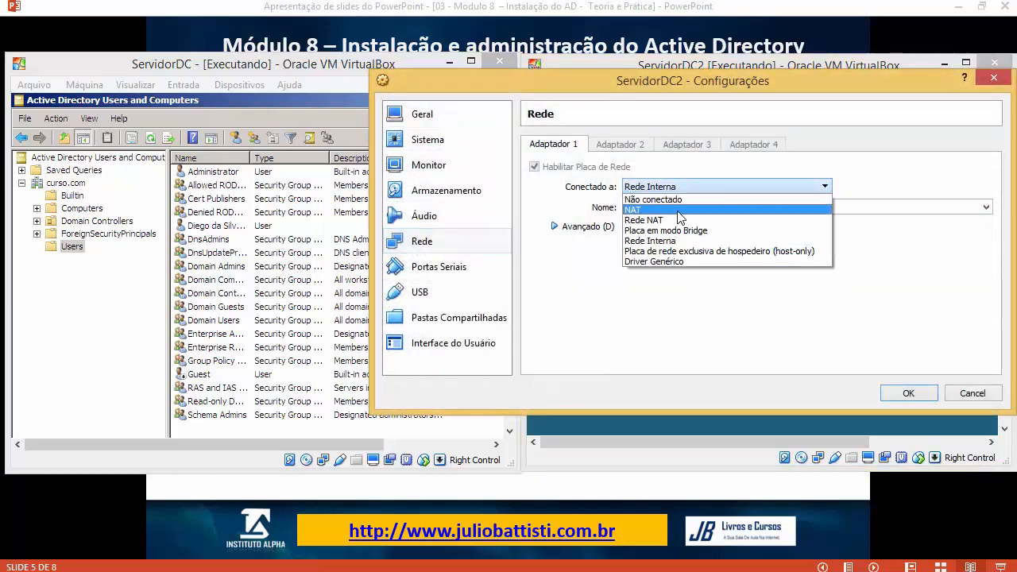
click(993, 394)
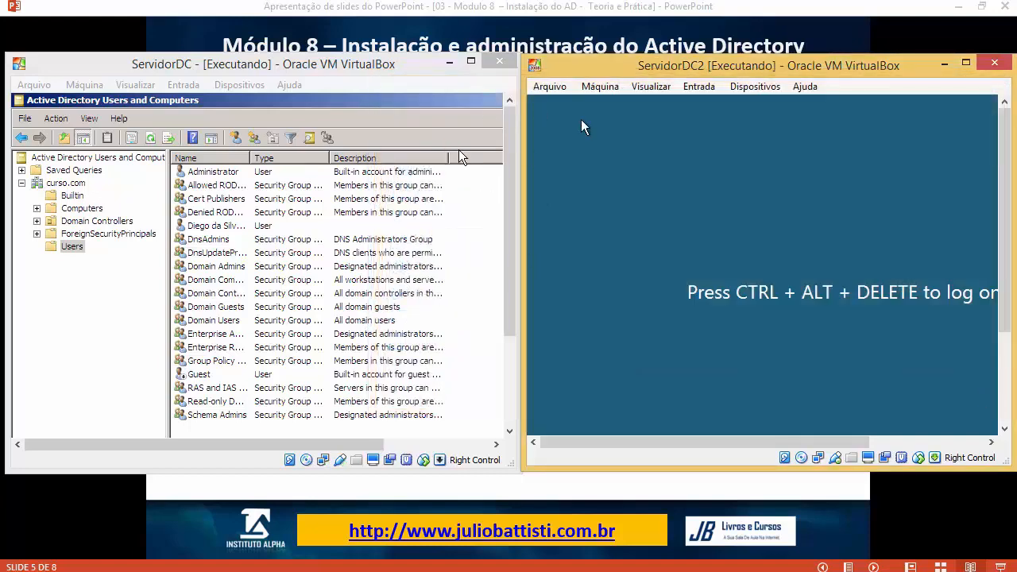
Step: Send Ctrl-Alt-Del to ServidorDC2 and log on with the Administrator password
click(699, 86)
mouse_move(707, 109)
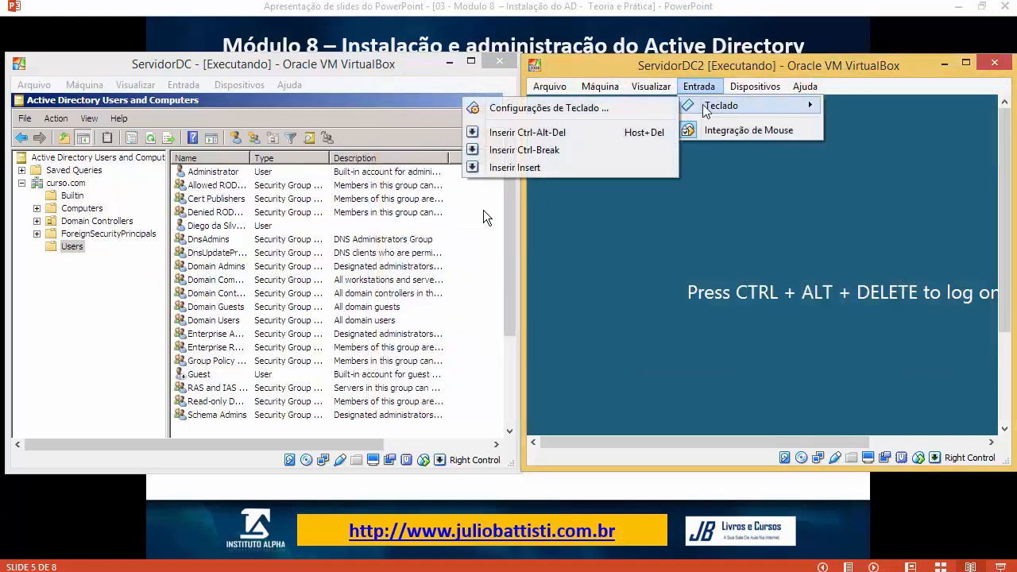
click(528, 132)
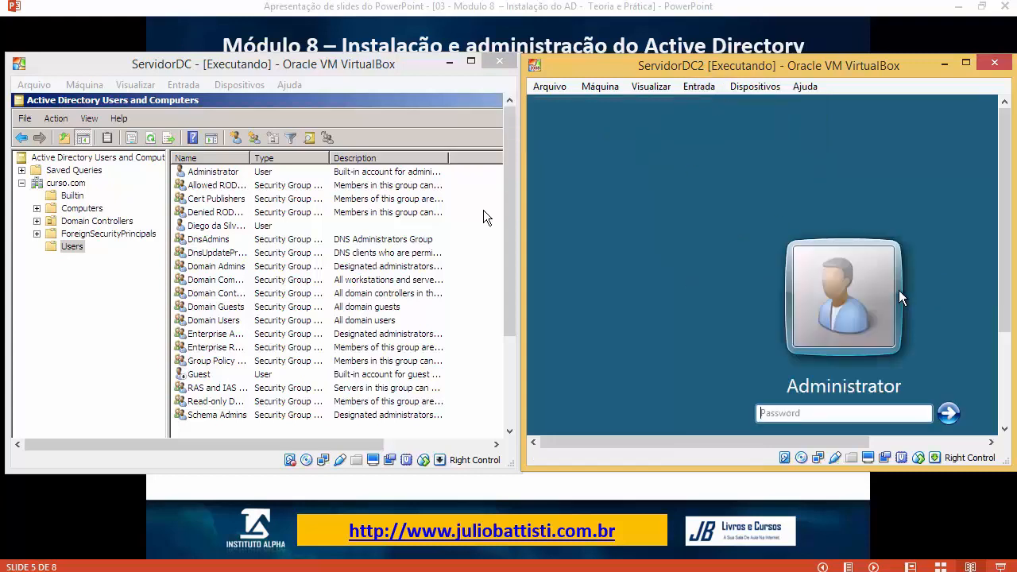
text(••••)
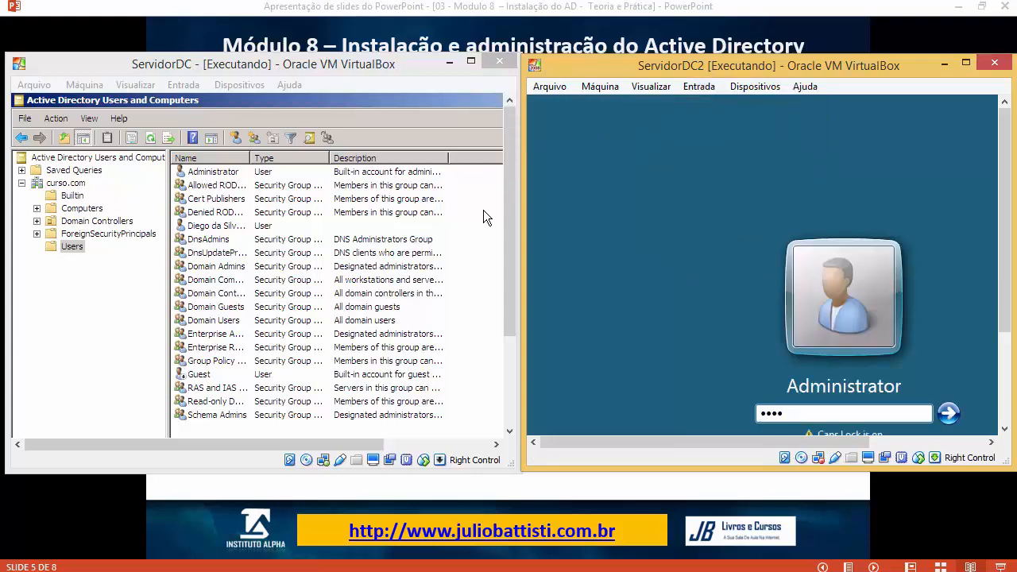
text(•)
key(Return)
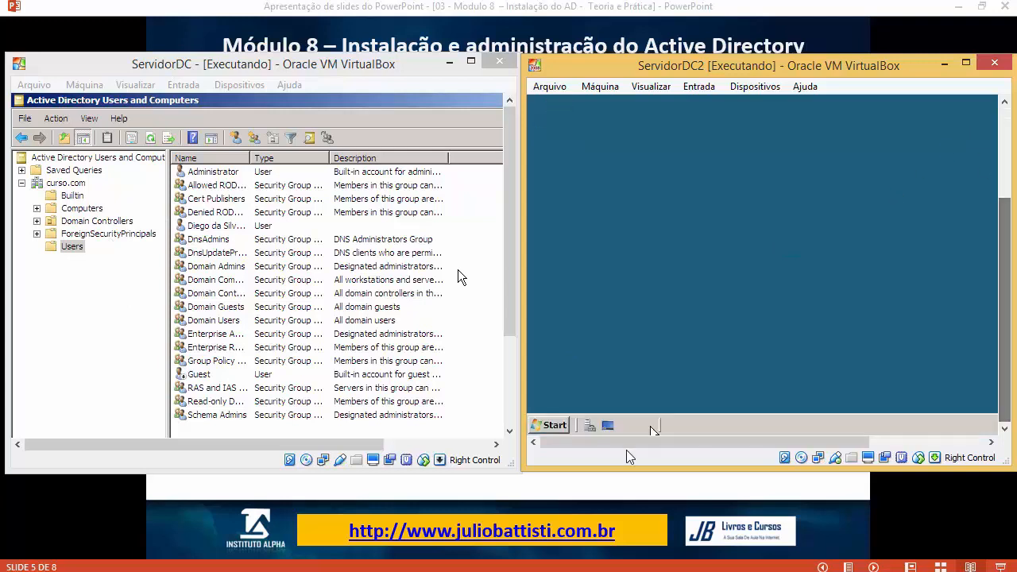
Step: Maximize ServidorDC2 and run ipconfig /all, confirming IPv4 10.100.100.2 and DNS server 10.100.100.1
click(552, 427)
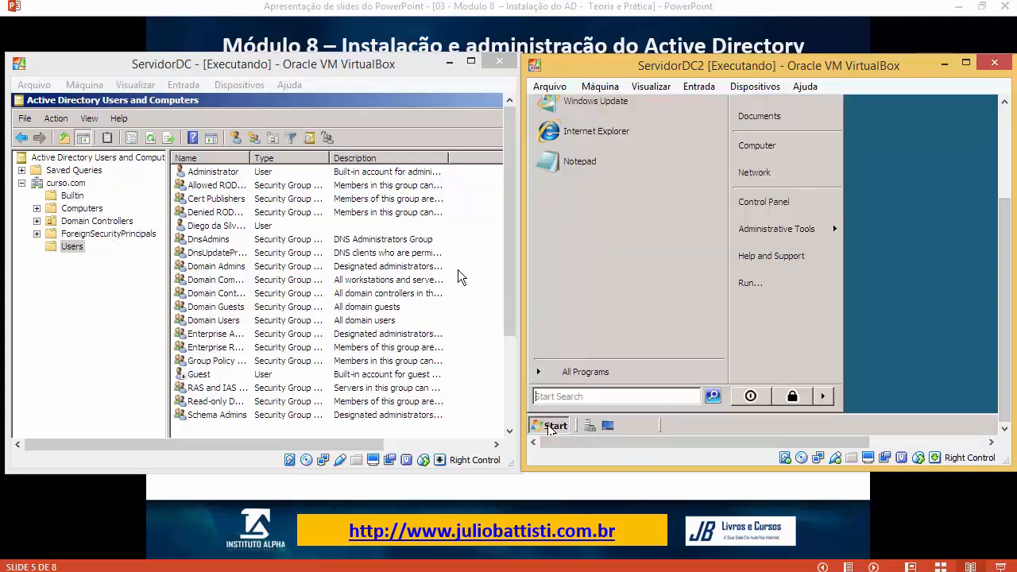
click(965, 62)
click(283, 165)
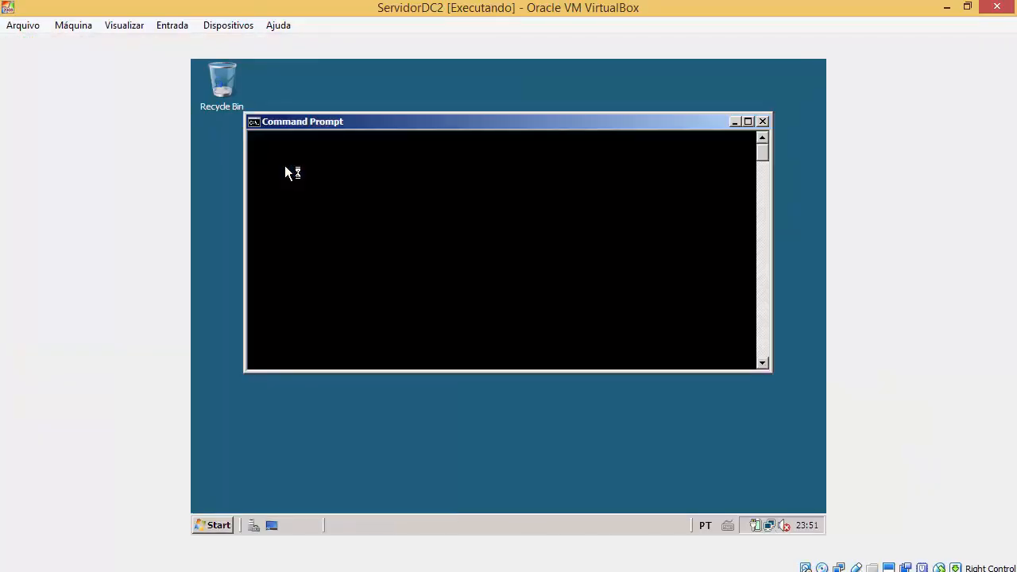
text(ipco)
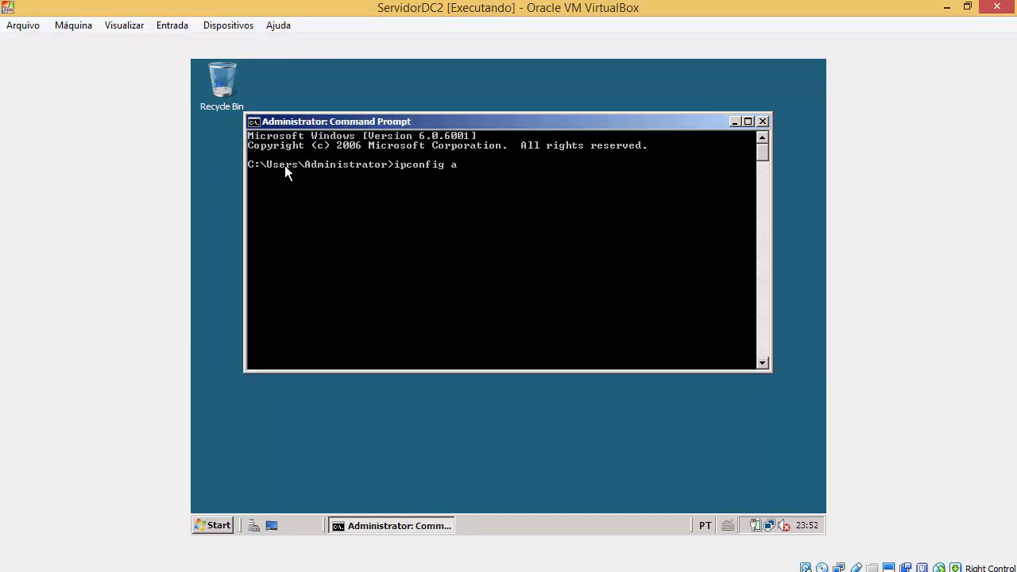
text(nfig /all)
key(Return)
scroll(542, 148, up, 7)
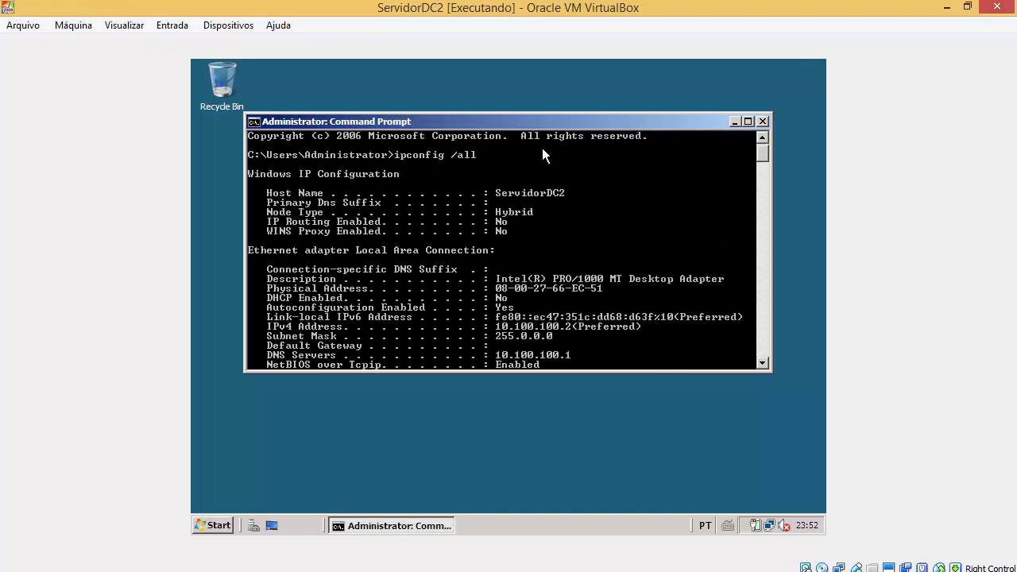
scroll(560, 230, down, 1)
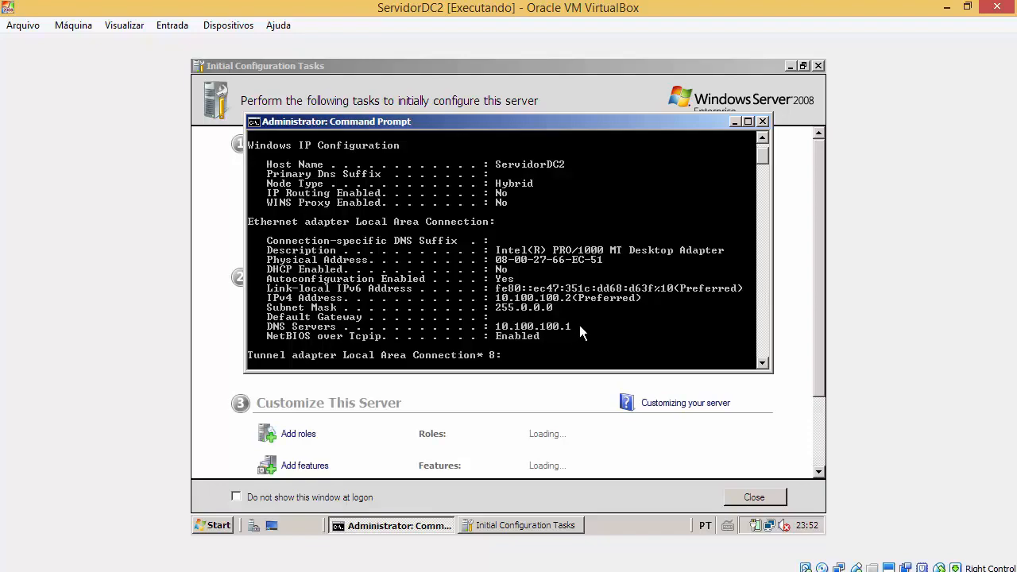
Step: Close Command Prompt and Initial Configuration Tasks, then open Computer's name and domain settings
click(763, 121)
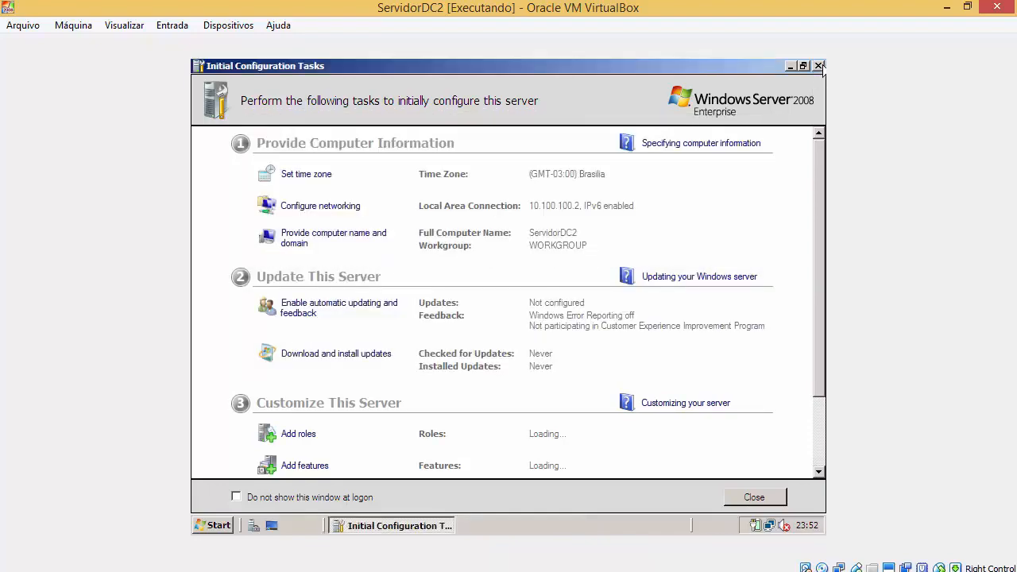
click(819, 66)
click(199, 529)
right_click(446, 251)
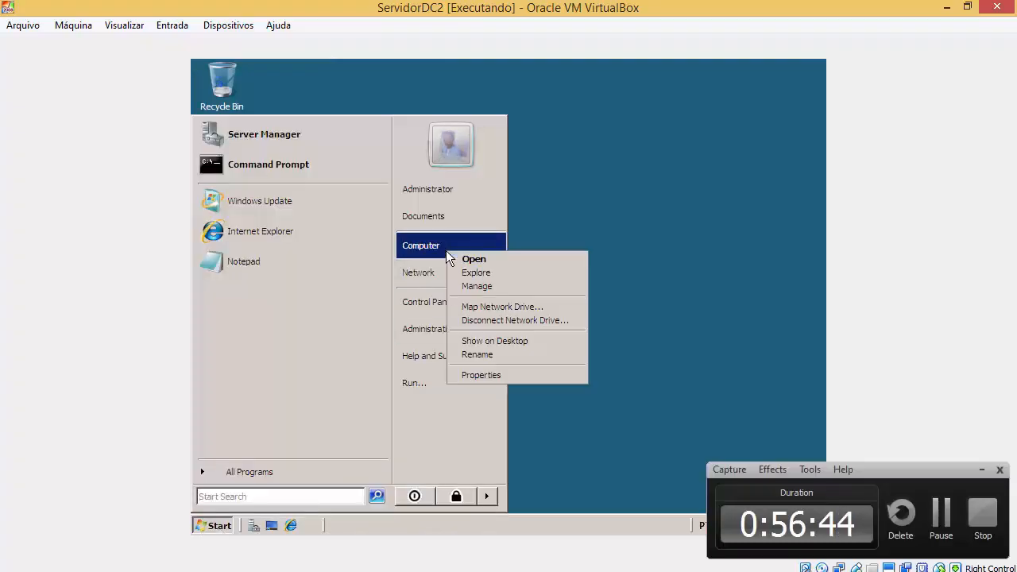
click(491, 374)
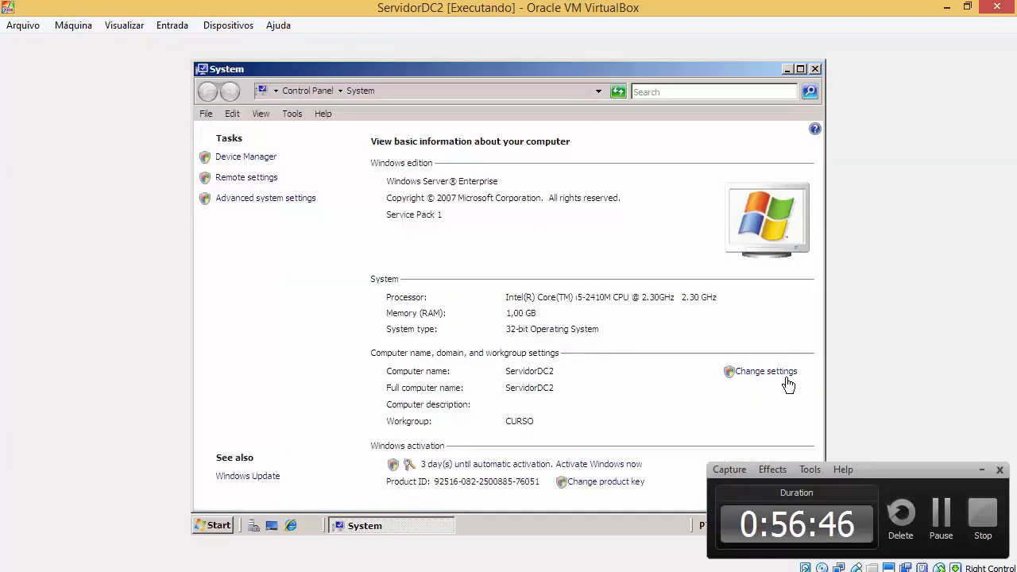
click(733, 372)
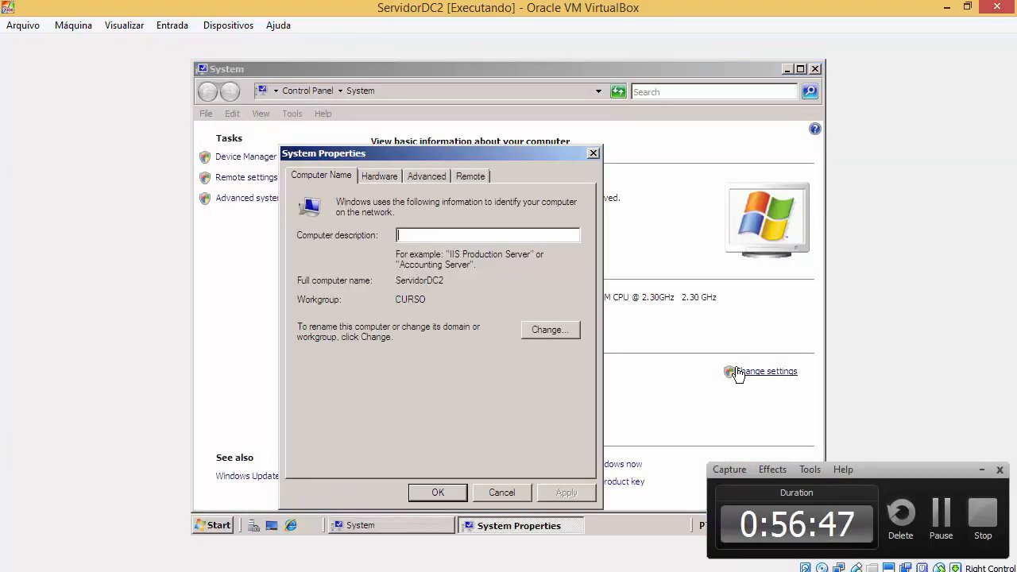
Step: Change the computer's membership from workgroup to the curso.com domain
click(559, 330)
click(311, 357)
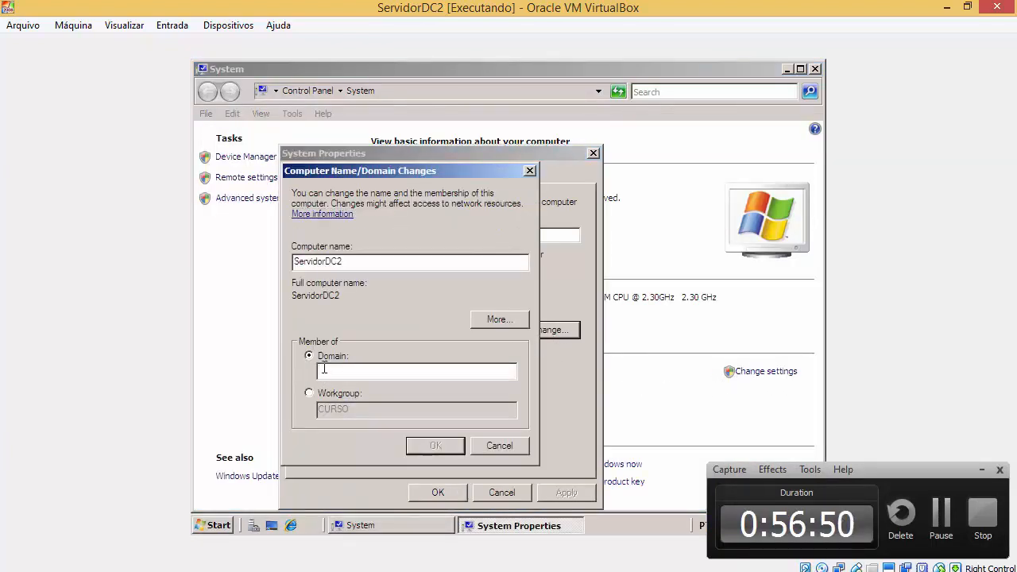
text(curso.com)
key(Return)
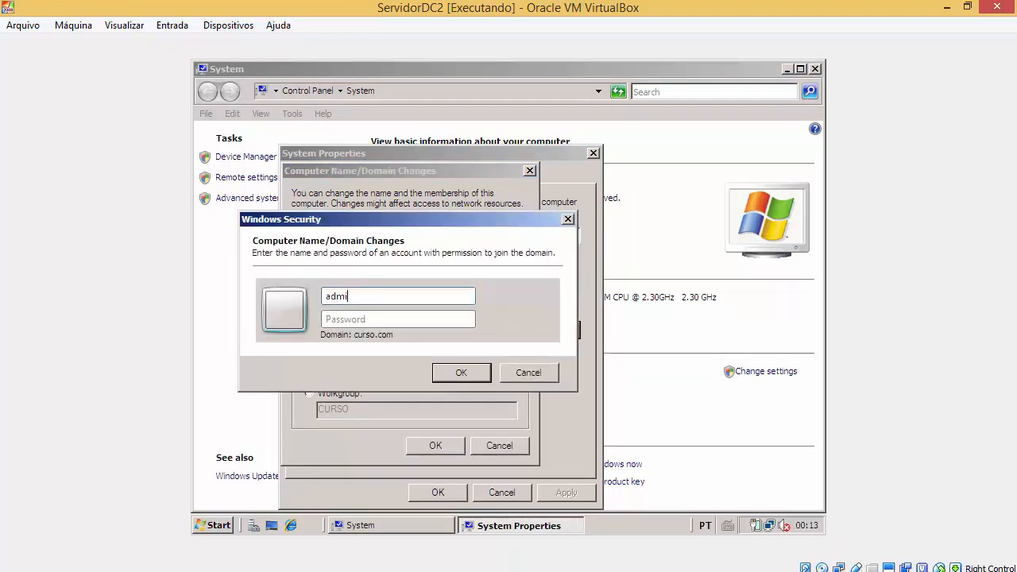
Step: Authenticate as the domain administrador, acknowledge the welcome and restart notices, and close System Properties
text(administrador)
key(Tab)
text(•••)
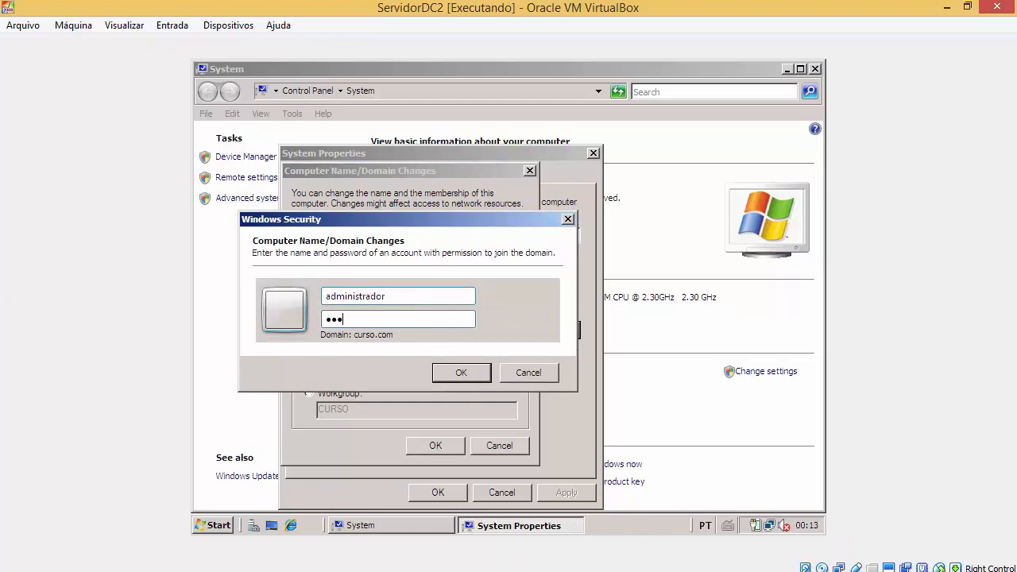
text(••)
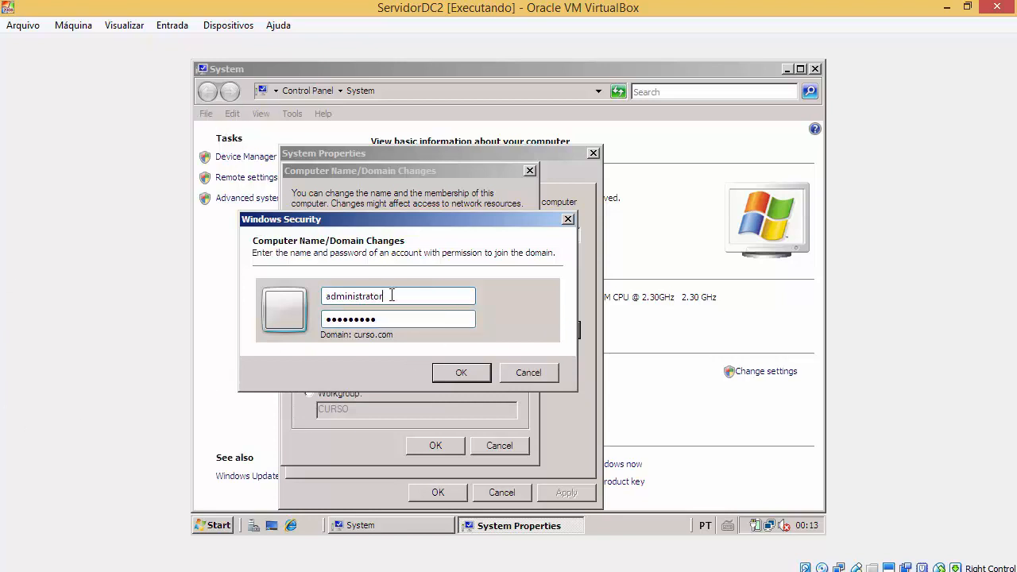
double_click(391, 295)
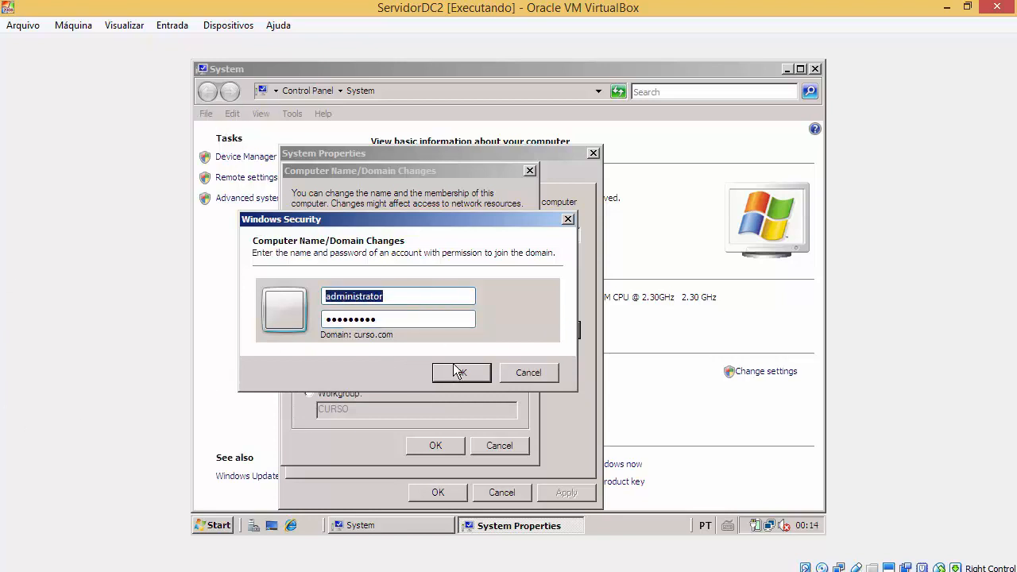
click(456, 370)
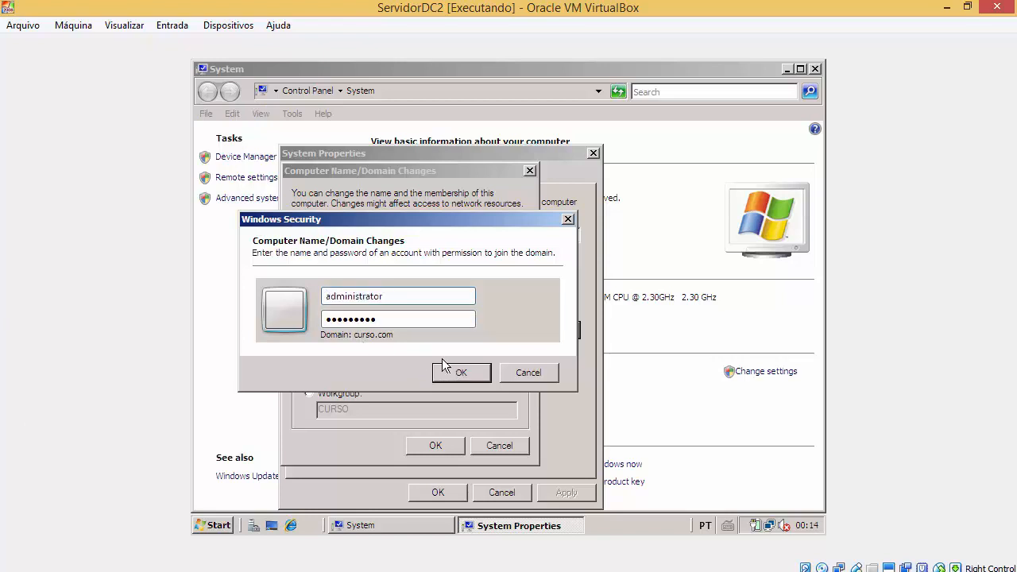
click(467, 373)
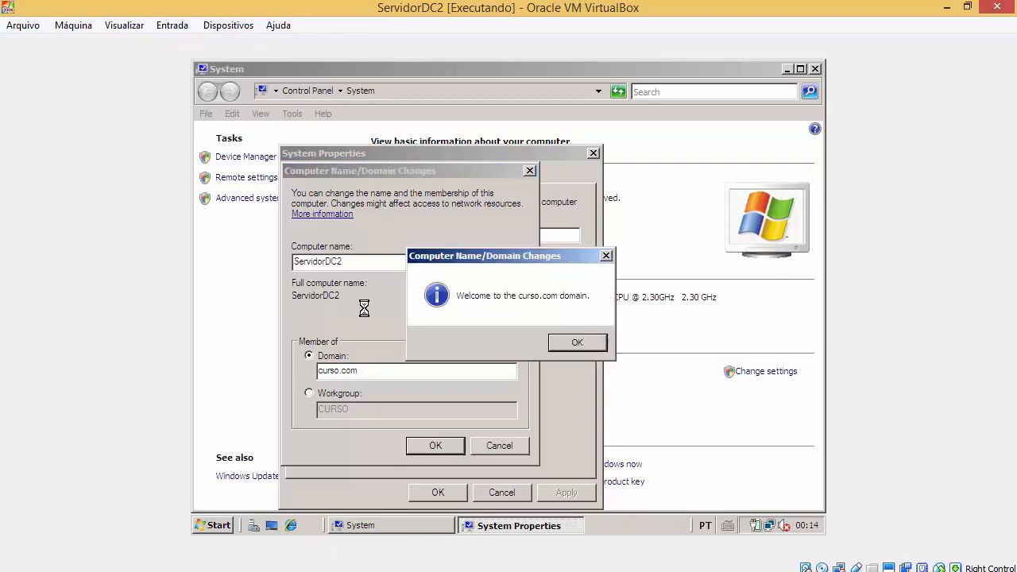
click(596, 343)
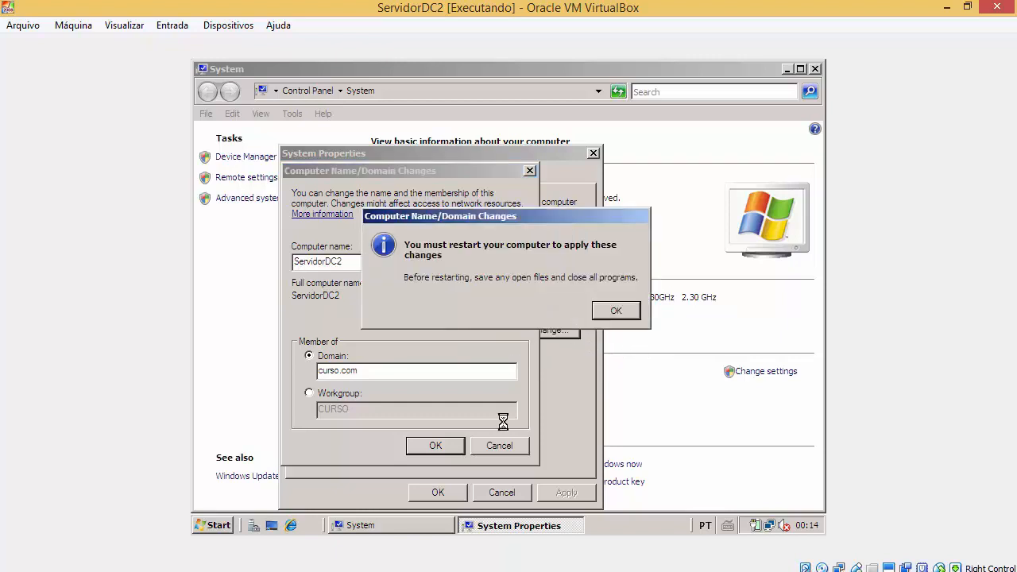
click(622, 312)
click(464, 491)
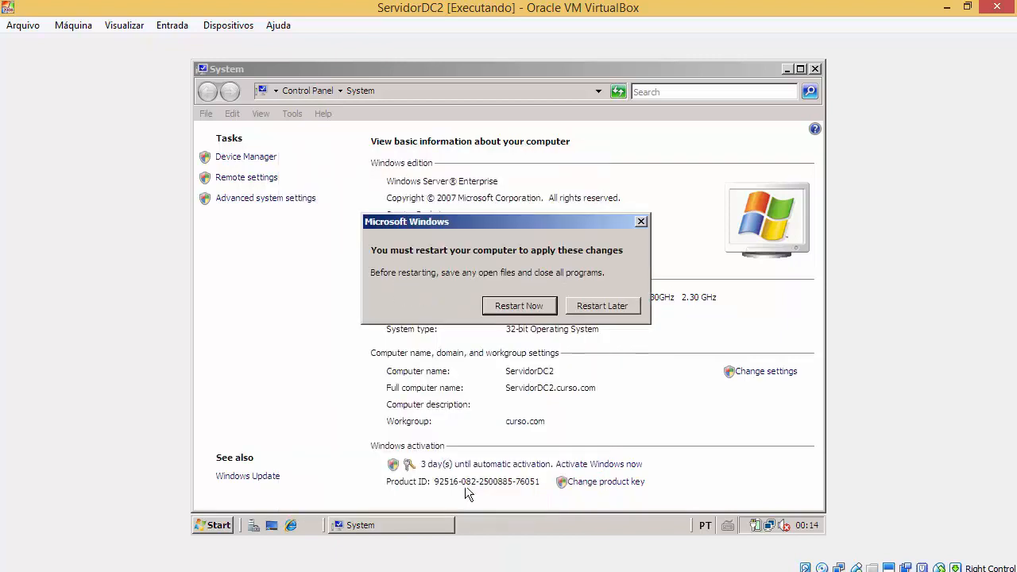
Step: Restart ServidorDC2, then find and run dcpromo from Start and close Server Manager
click(520, 306)
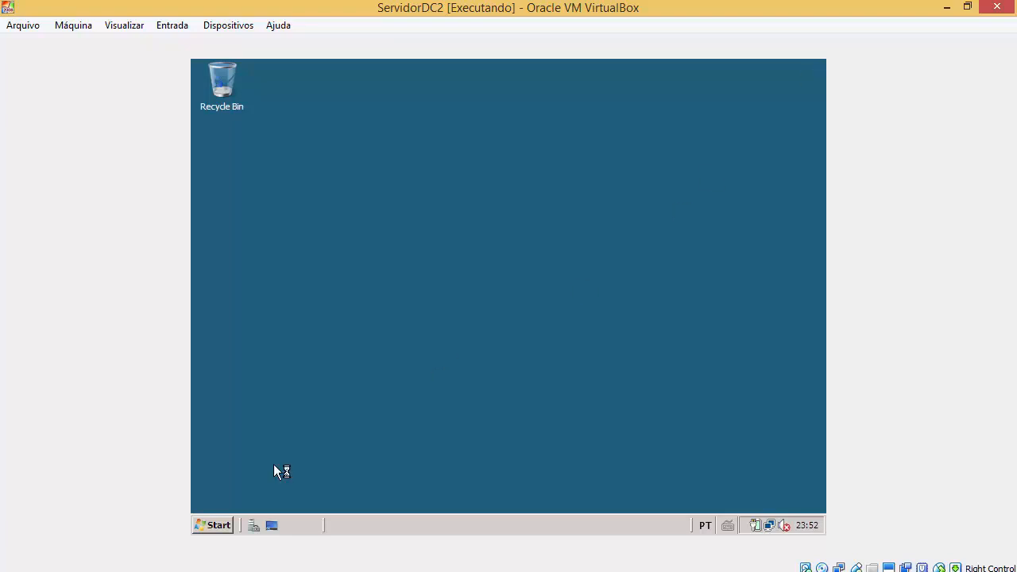
click(219, 526)
text(dcmpromo)
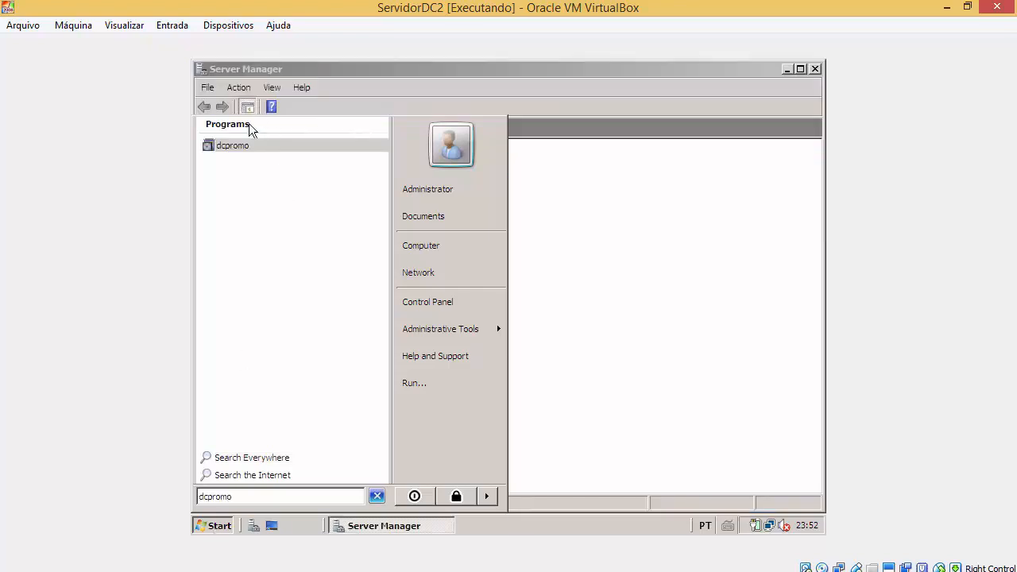
click(238, 148)
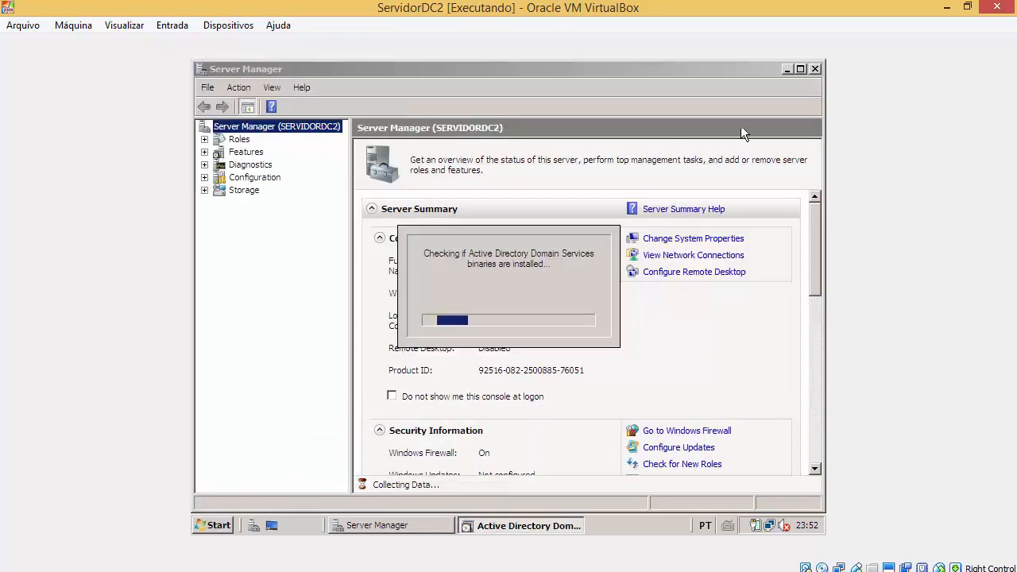
click(816, 69)
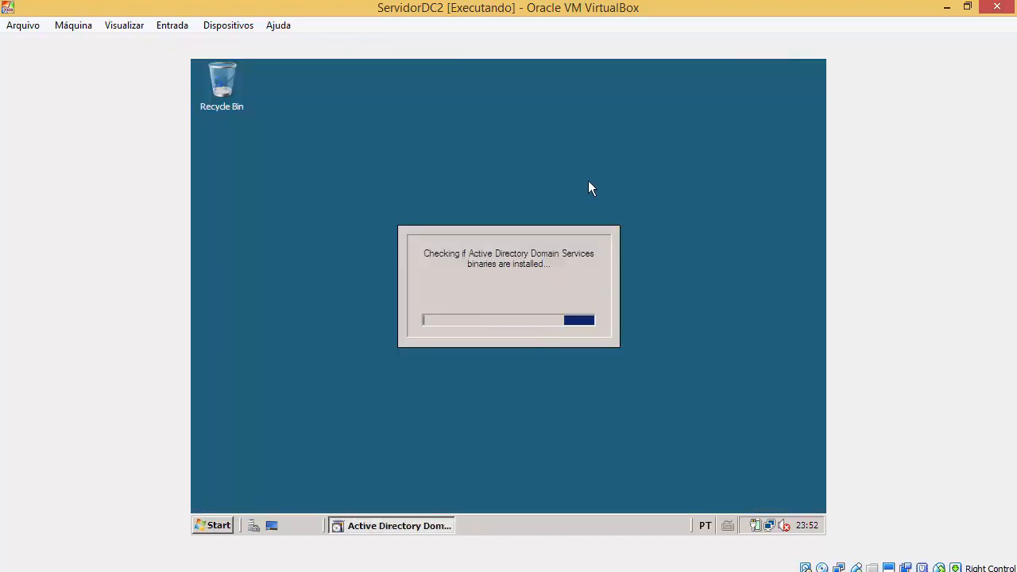
Step: Restore ServidorDC2, view curso.com's containers in ServidorDC's Active Directory Users and Computers, then return
drag(563, 8, 708, 65)
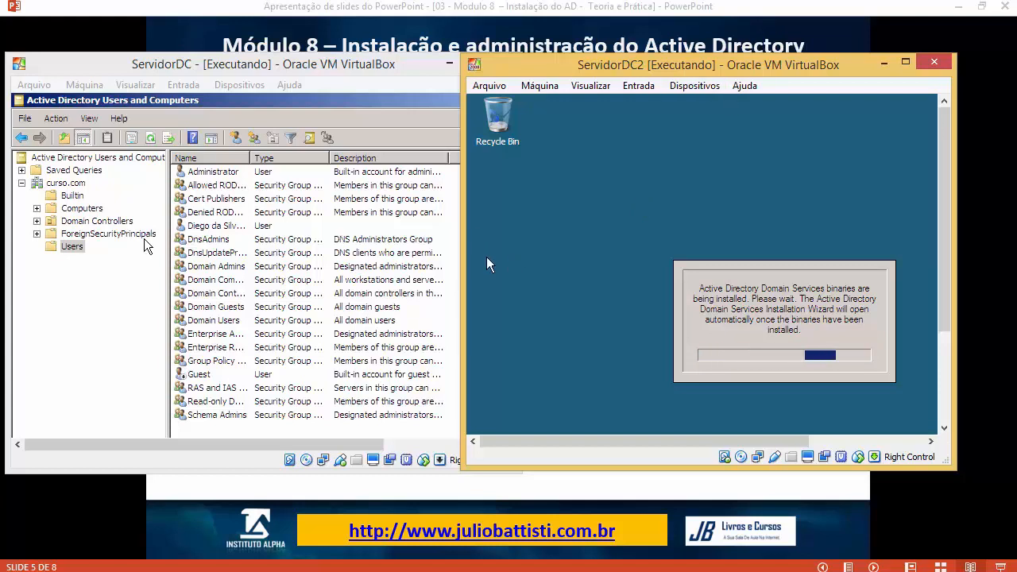
click(74, 247)
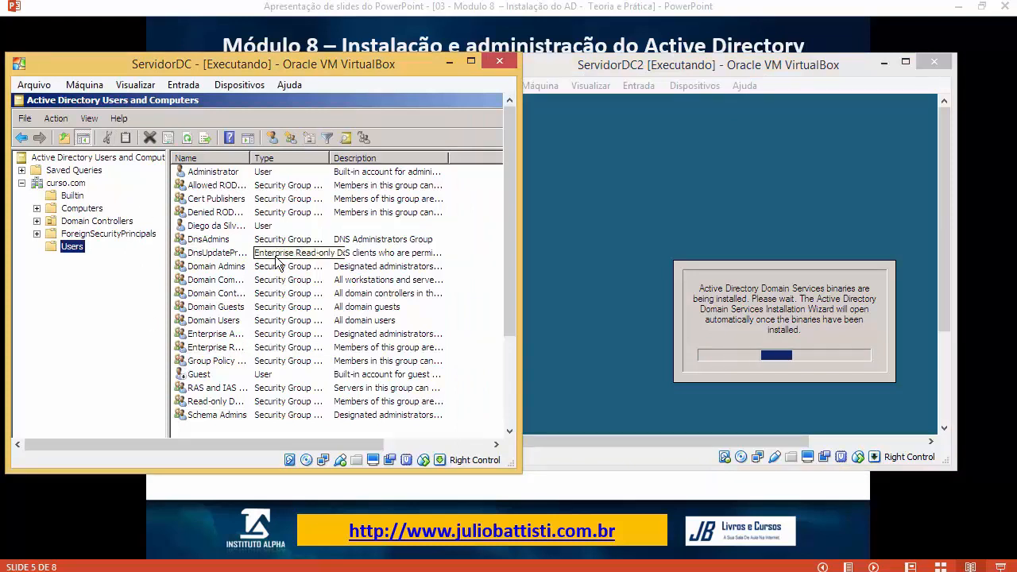
click(68, 183)
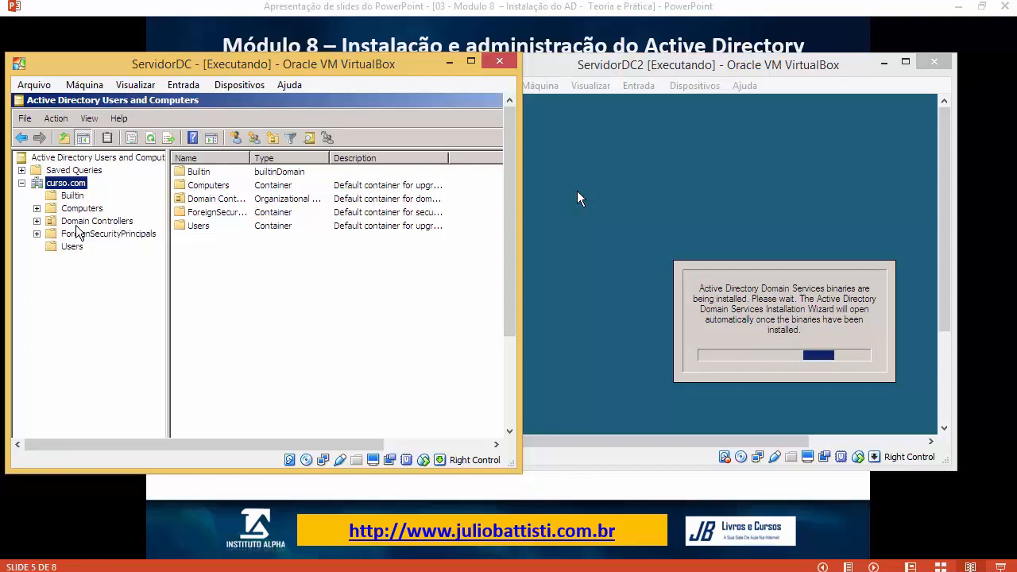
click(556, 179)
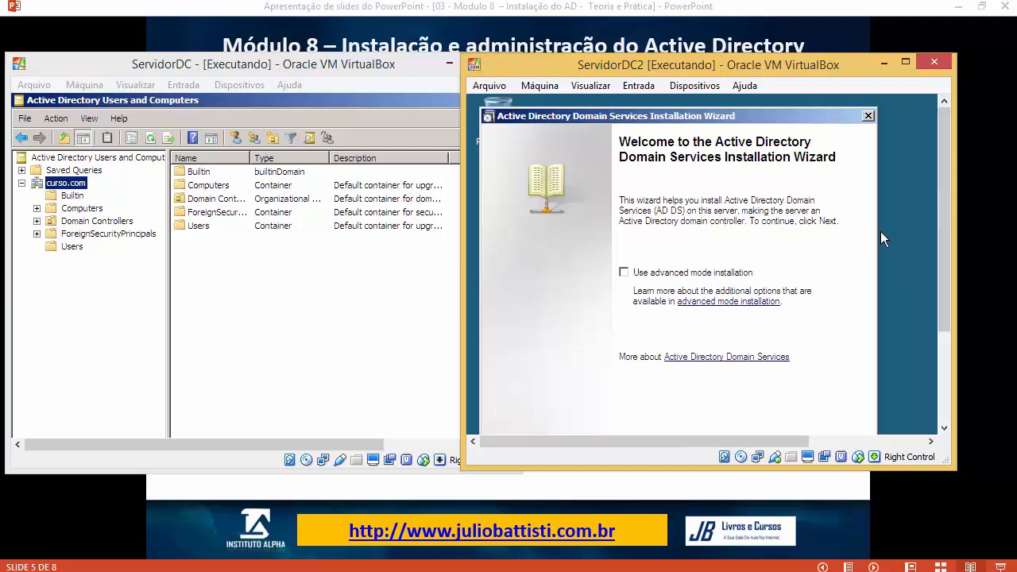
Step: Maximize ServidorDC2 and go past the welcome and OS compatibility pages
click(909, 68)
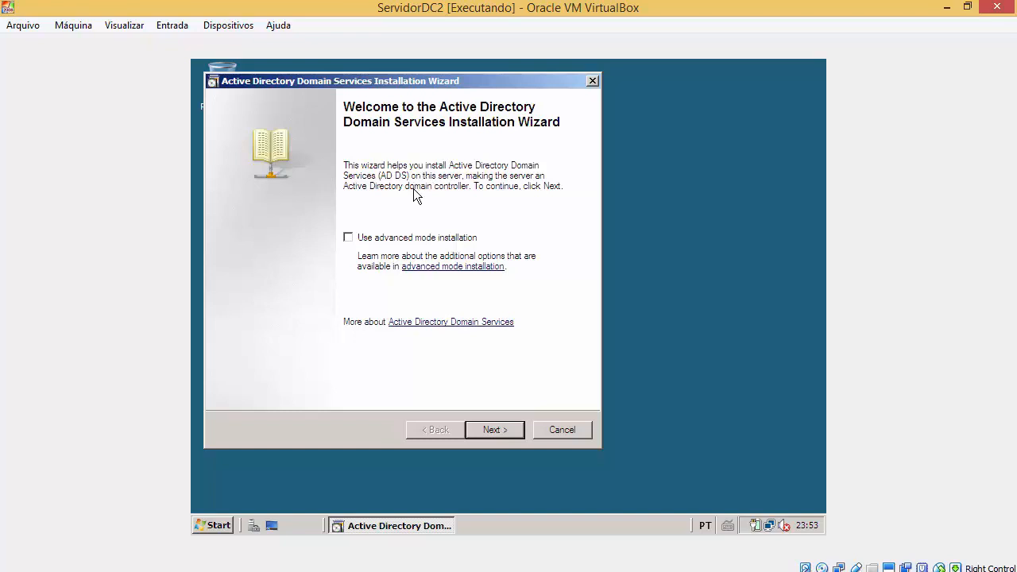
click(518, 435)
click(517, 435)
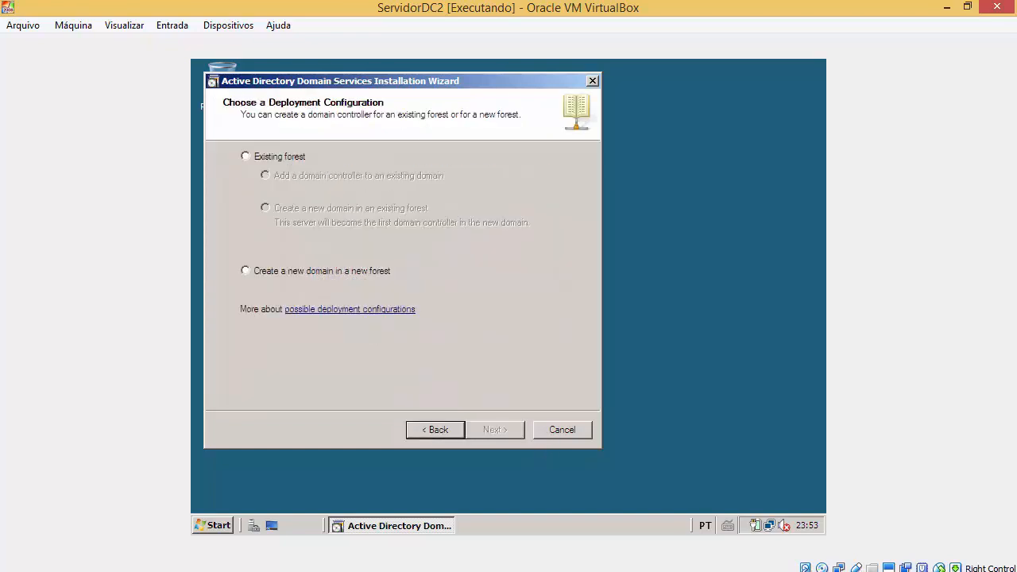
Step: Select Existing forest with adding a domain controller to an existing domain
double_click(491, 17)
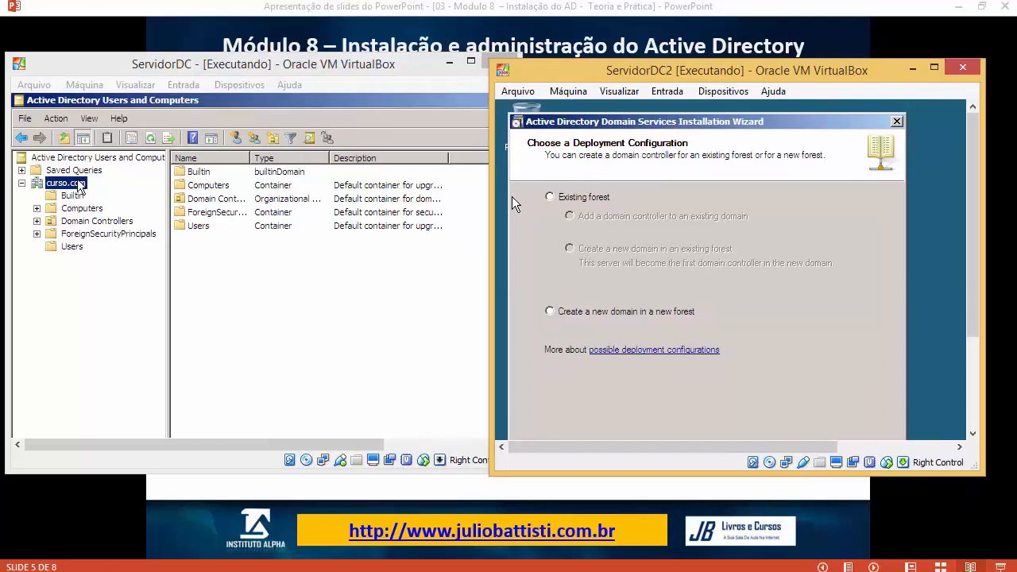
click(129, 295)
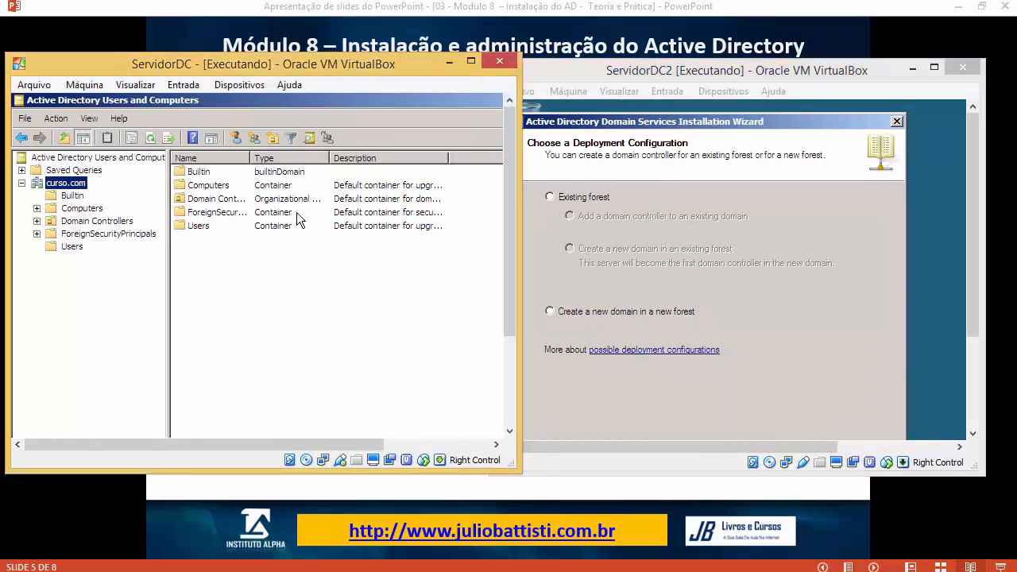
click(598, 315)
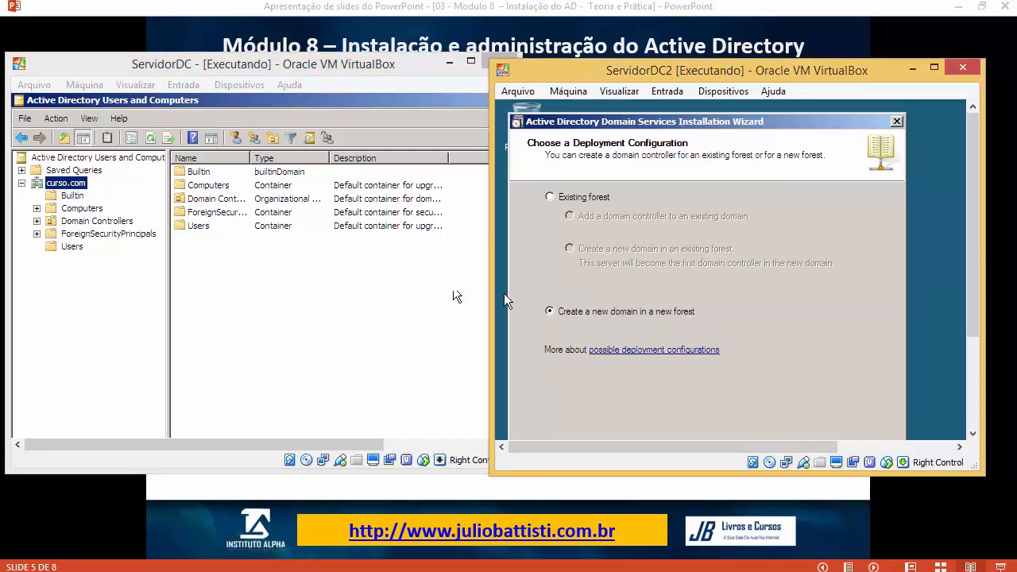
click(353, 267)
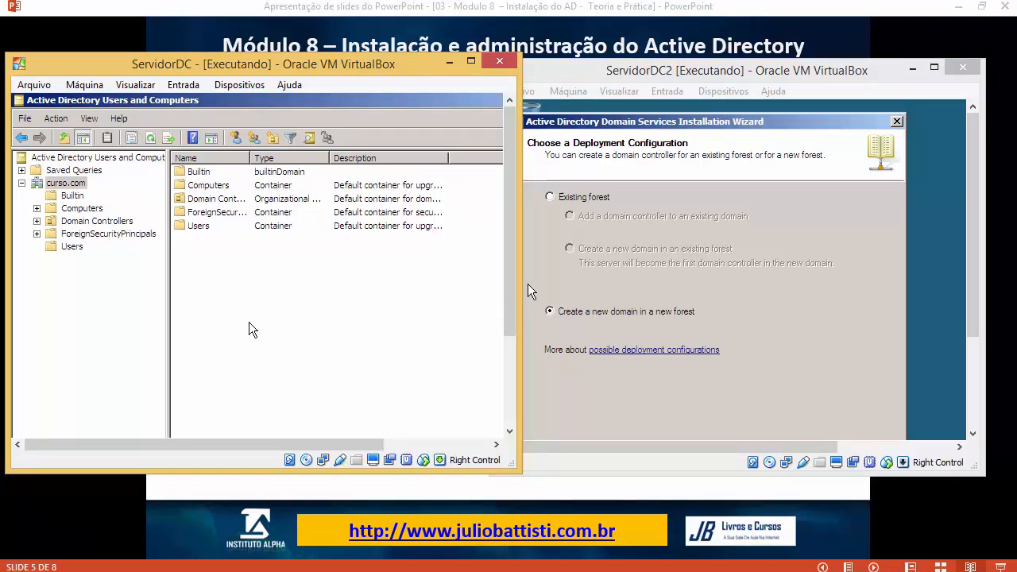
click(928, 291)
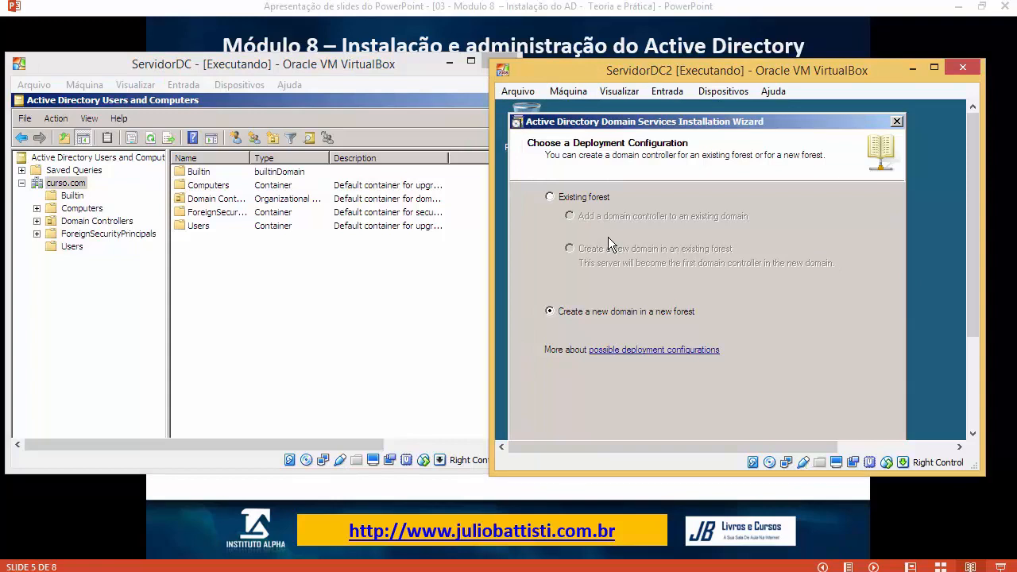
click(398, 291)
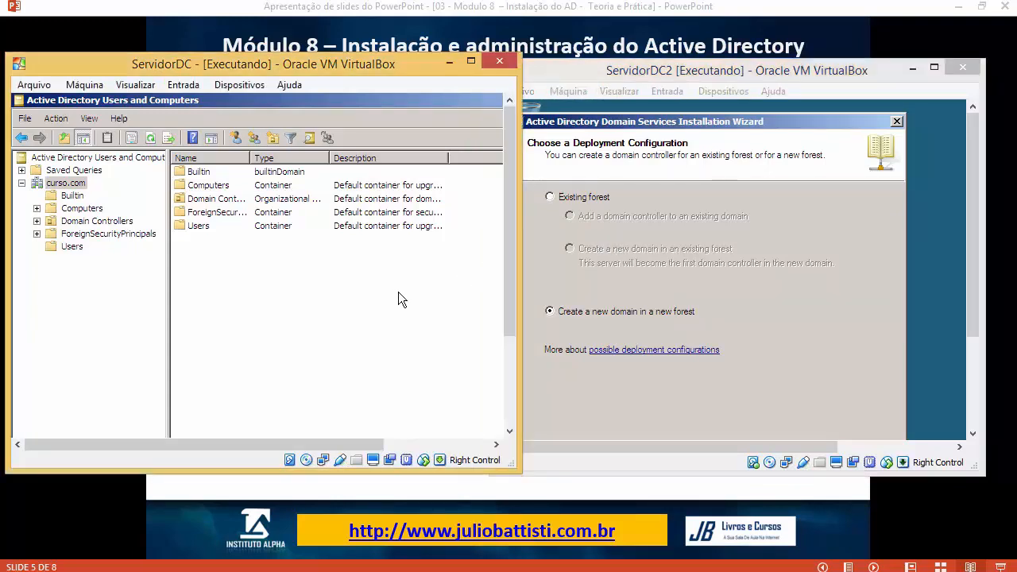
click(590, 199)
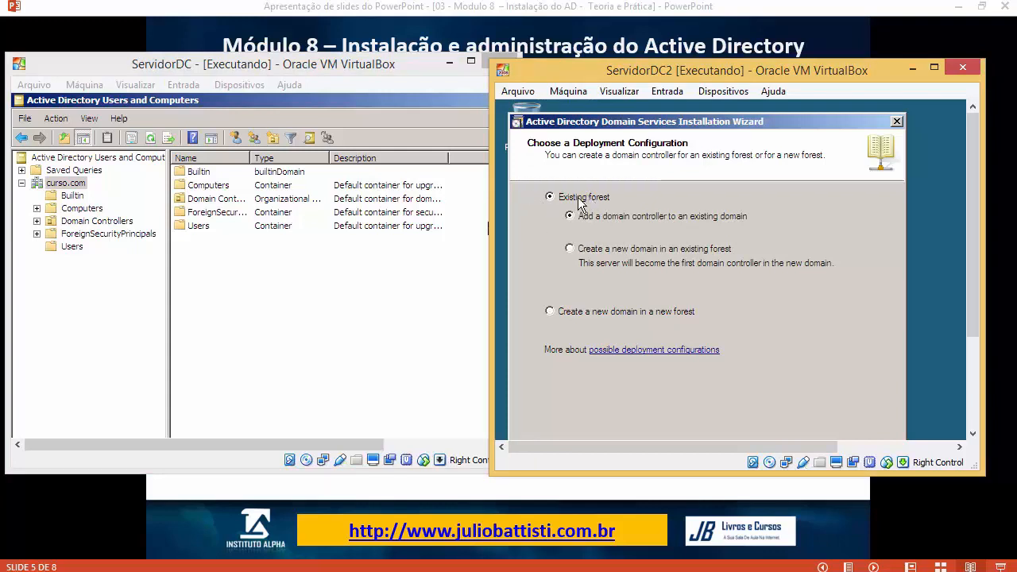
Step: Try the 'Create a new domain in an existing forest' deployment option on ServidorDC2
click(339, 315)
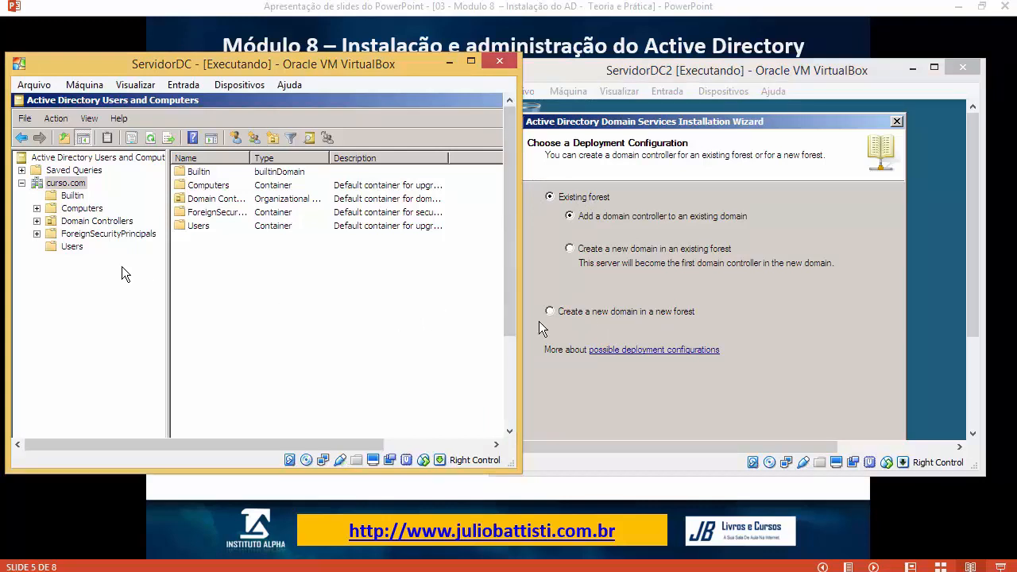
click(483, 283)
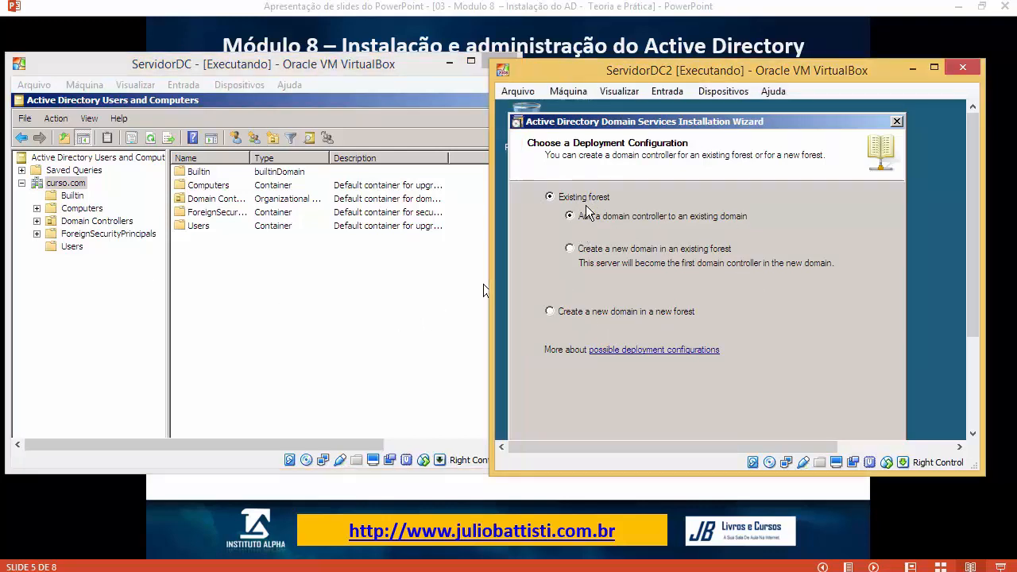
click(569, 248)
click(569, 216)
click(583, 251)
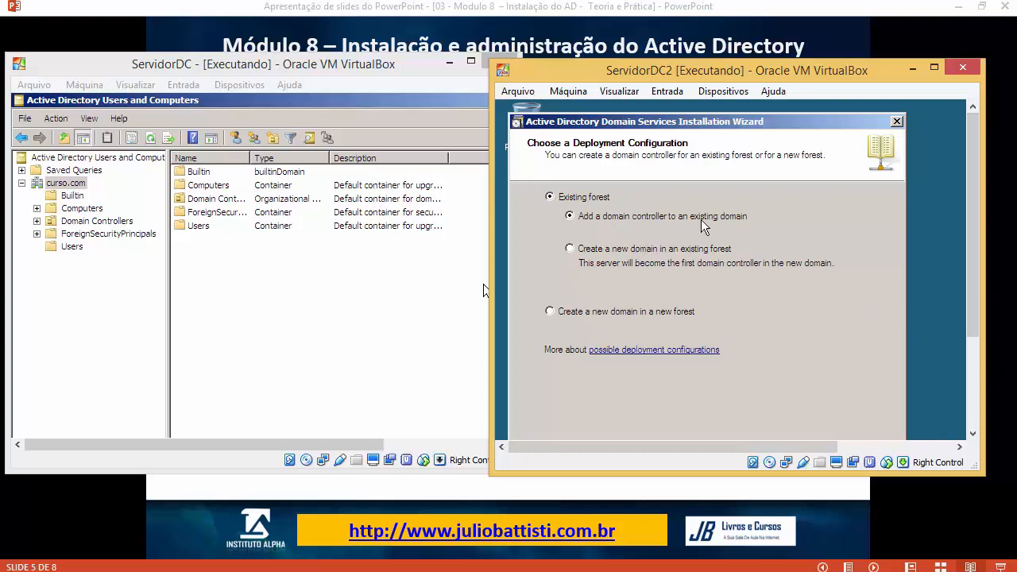
Step: Check curso.com on ServidorDC, then reselect 'Add a domain controller to an existing domain'
click(387, 286)
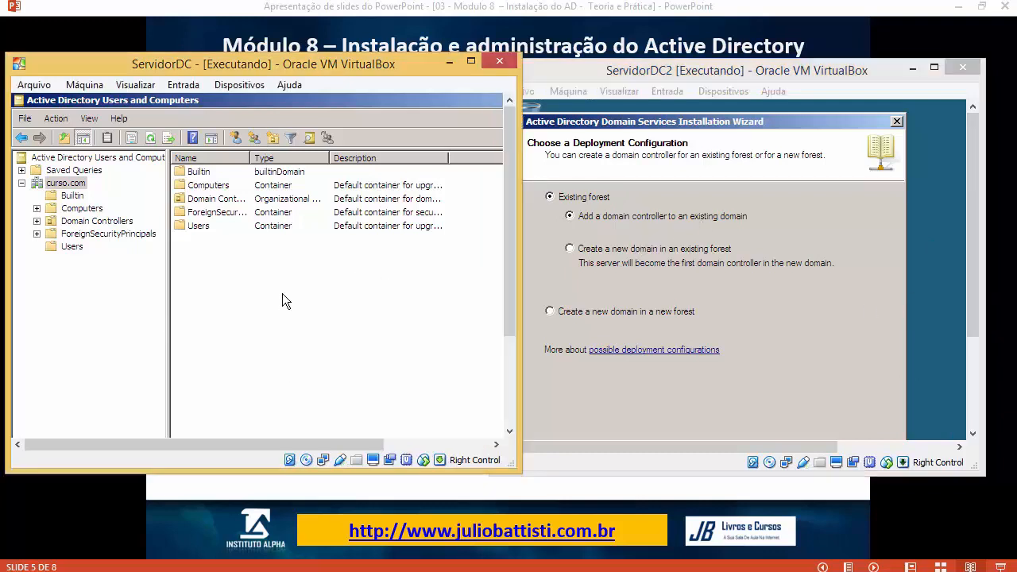
click(78, 184)
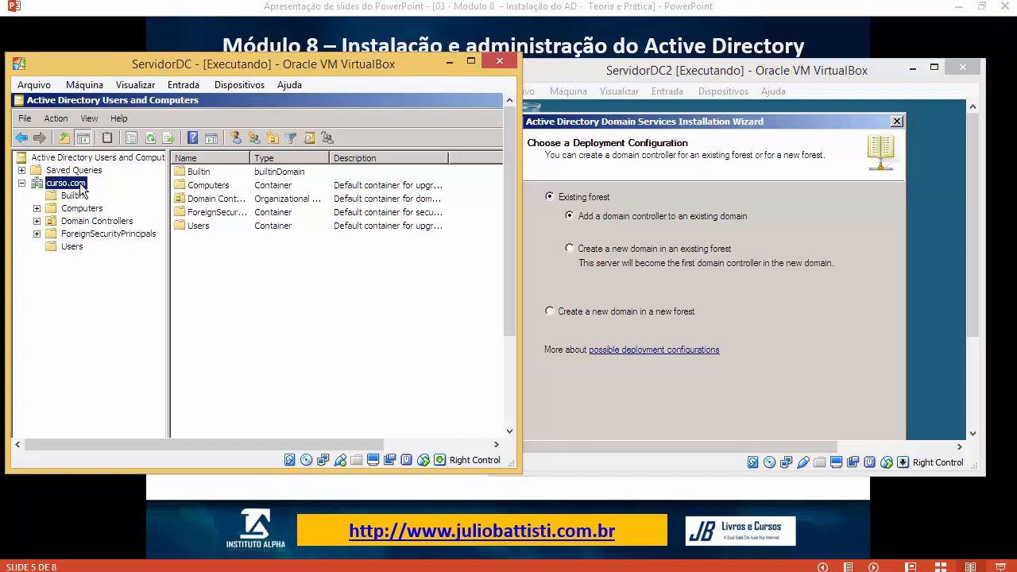
click(611, 184)
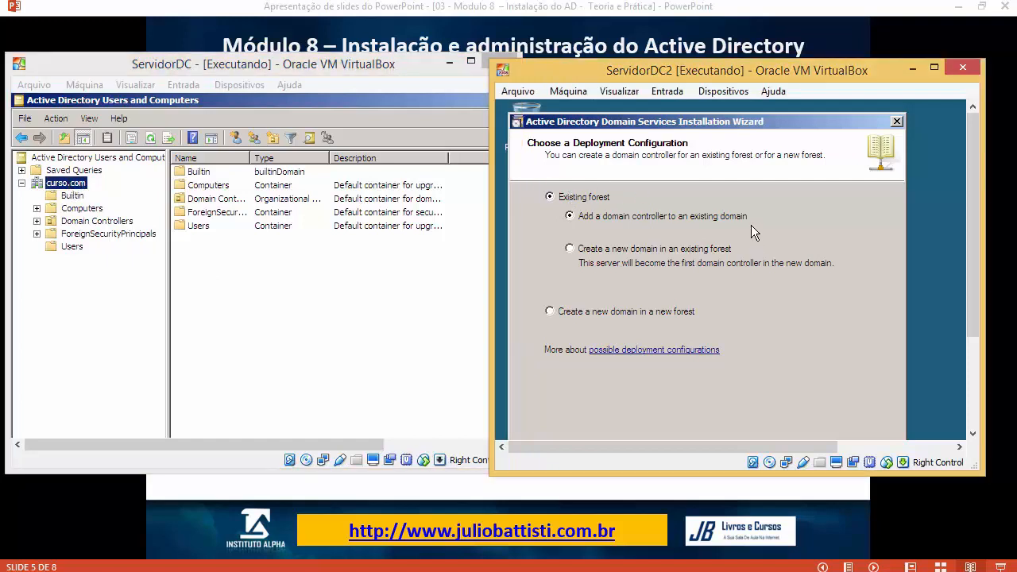
click(632, 249)
click(641, 220)
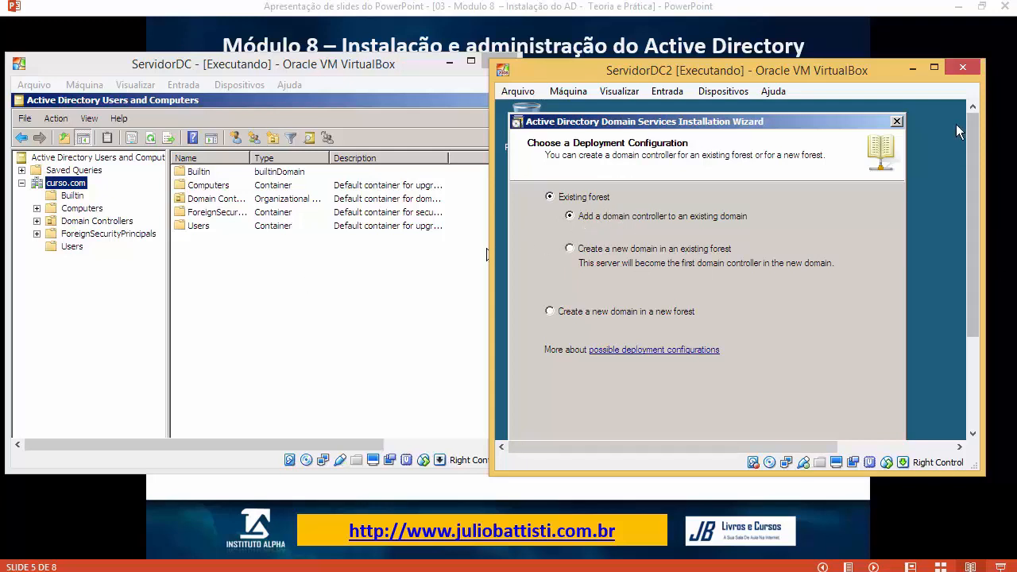
drag(976, 173, 978, 225)
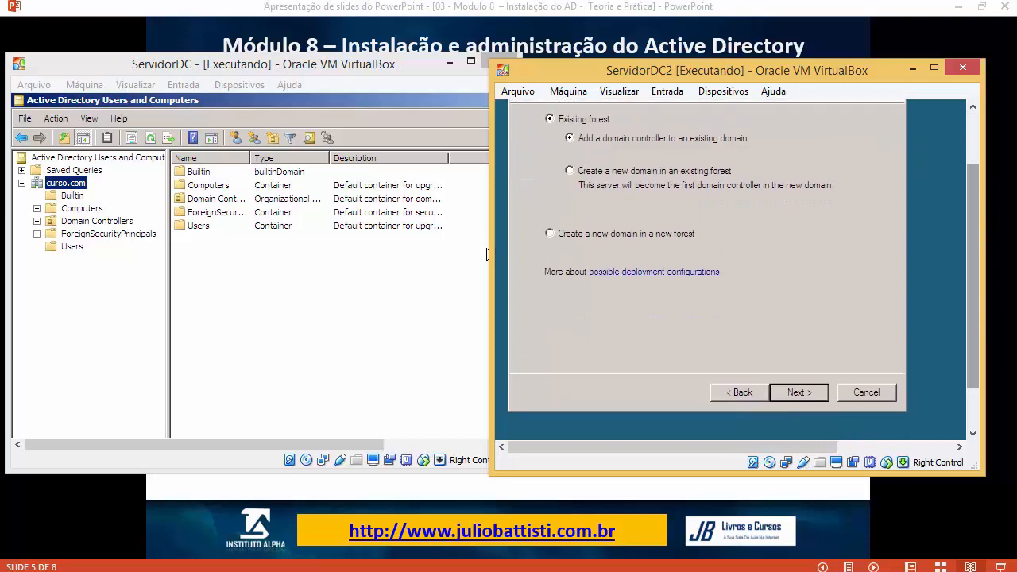
Step: Advance to Network Credentials, enter curso.com as the domain, and open the alternate credentials prompt
click(810, 391)
scroll(971, 270, up, 1)
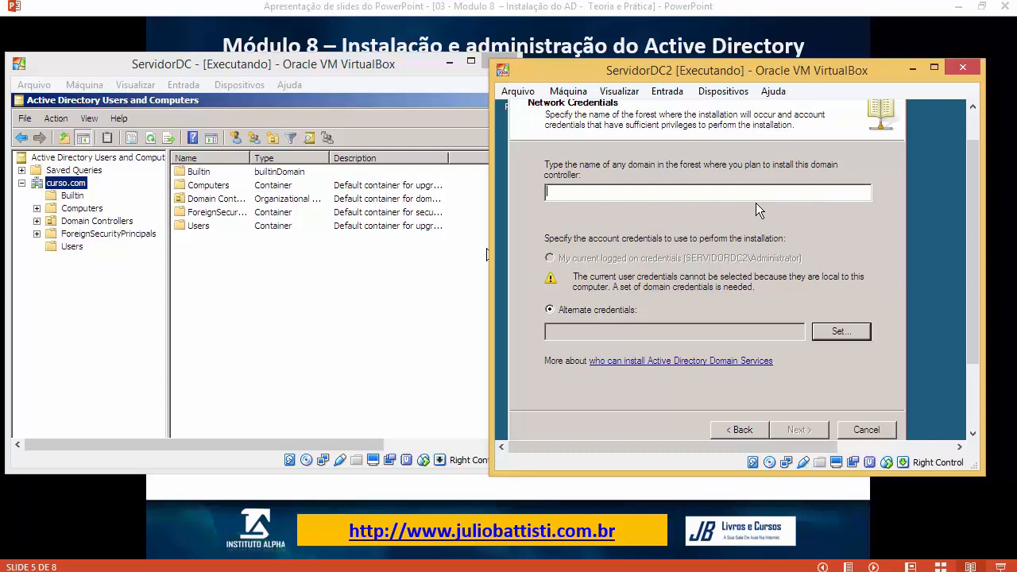
text(curso.com)
click(842, 334)
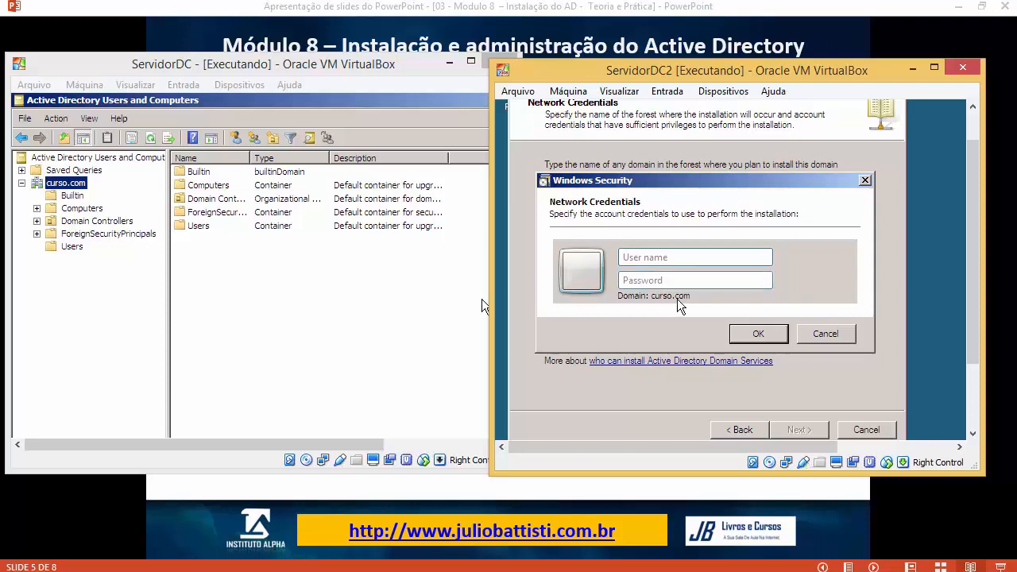
Step: Enter the domain user's name and password in the credentials prompt
drag(722, 181, 862, 240)
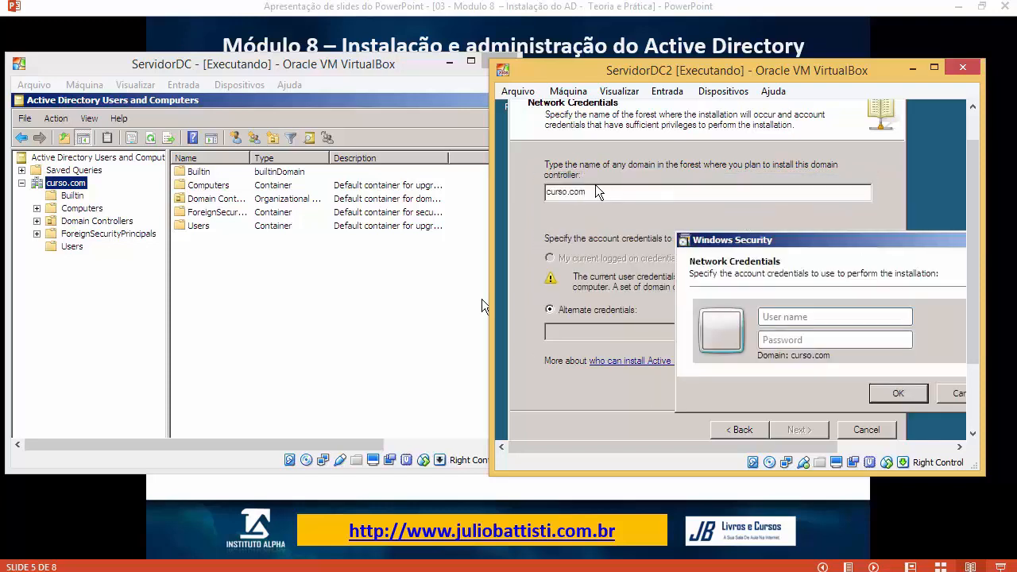
drag(768, 241, 731, 184)
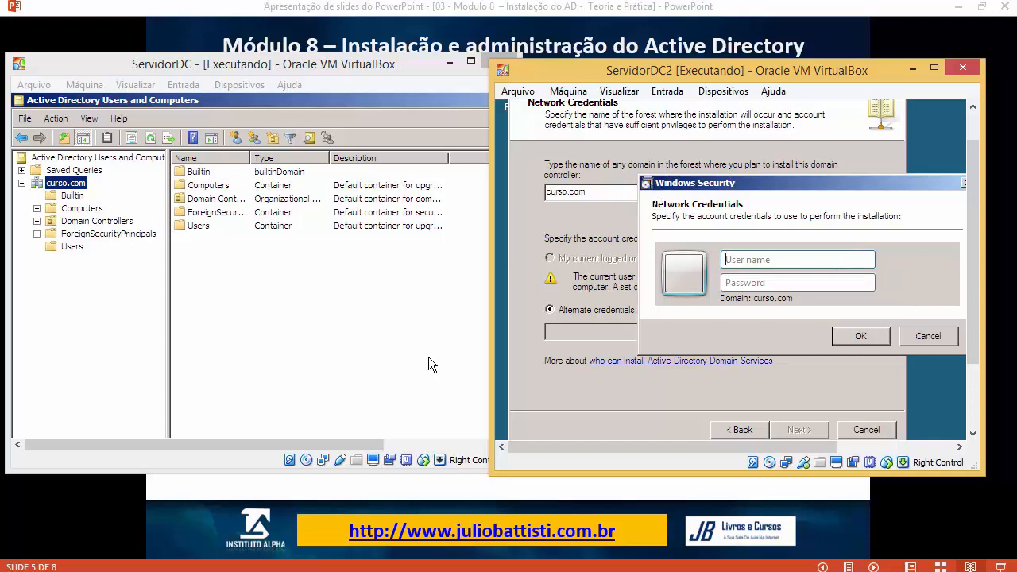
click(791, 264)
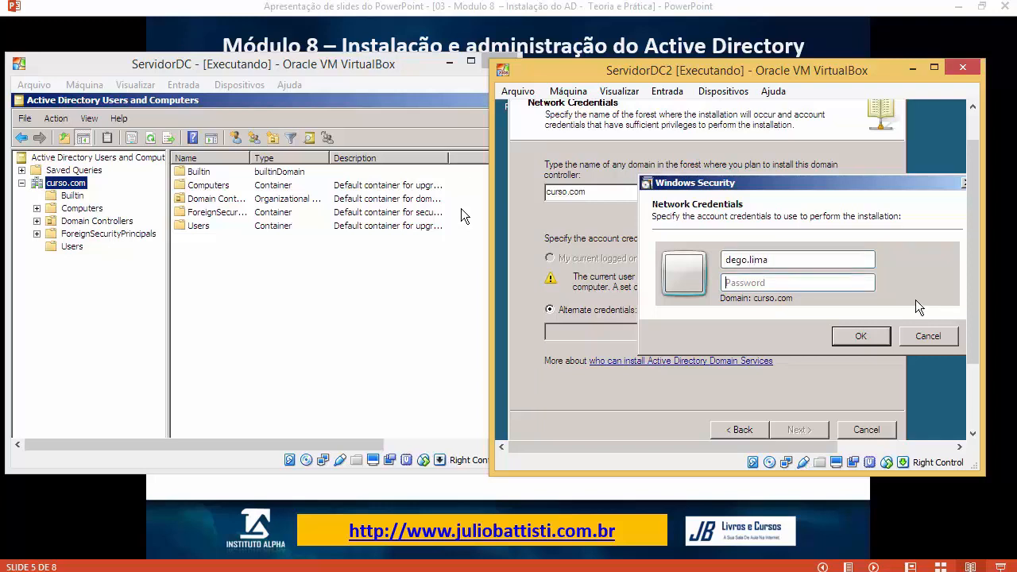
text(•••••••••)
Step: On ServidorDC, review that domain user's Member Of group memberships in the Users container
click(67, 256)
click(69, 248)
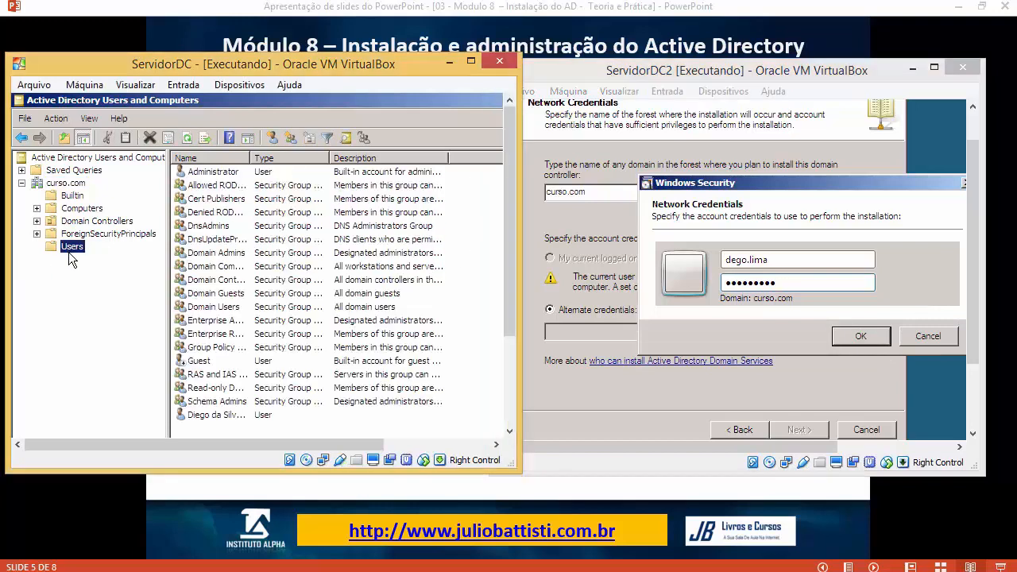
double_click(199, 421)
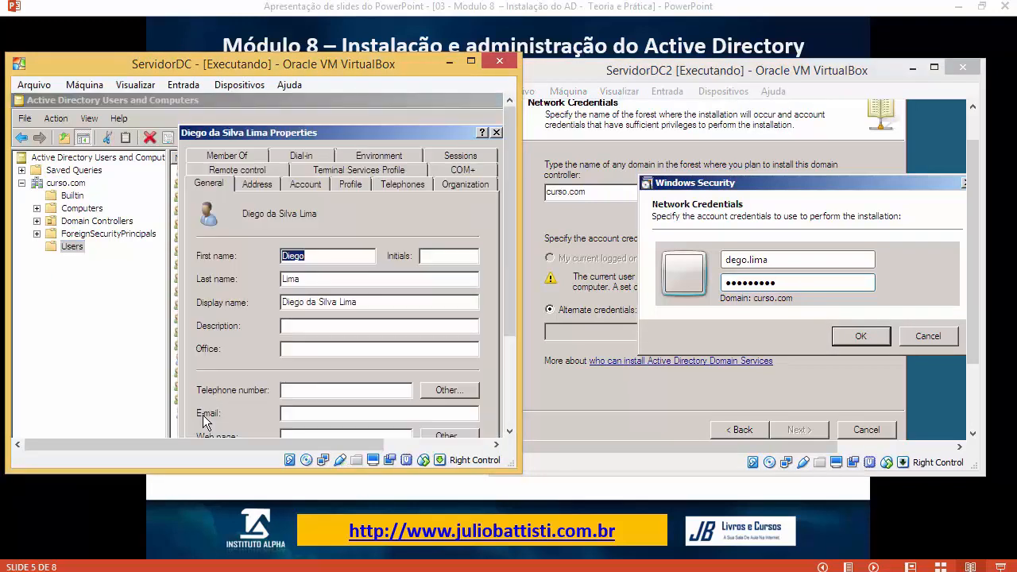
click(262, 163)
click(268, 106)
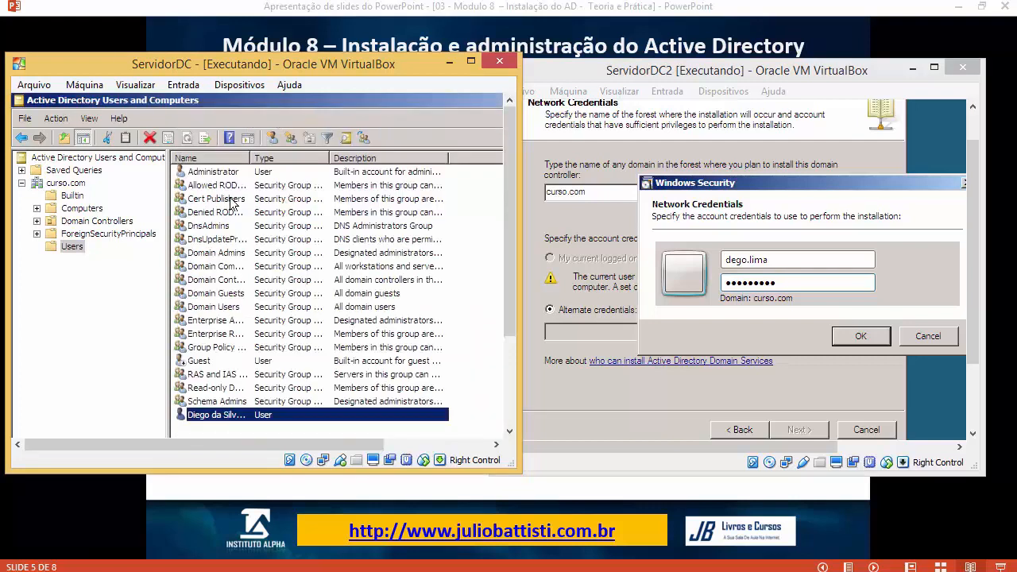
double_click(229, 417)
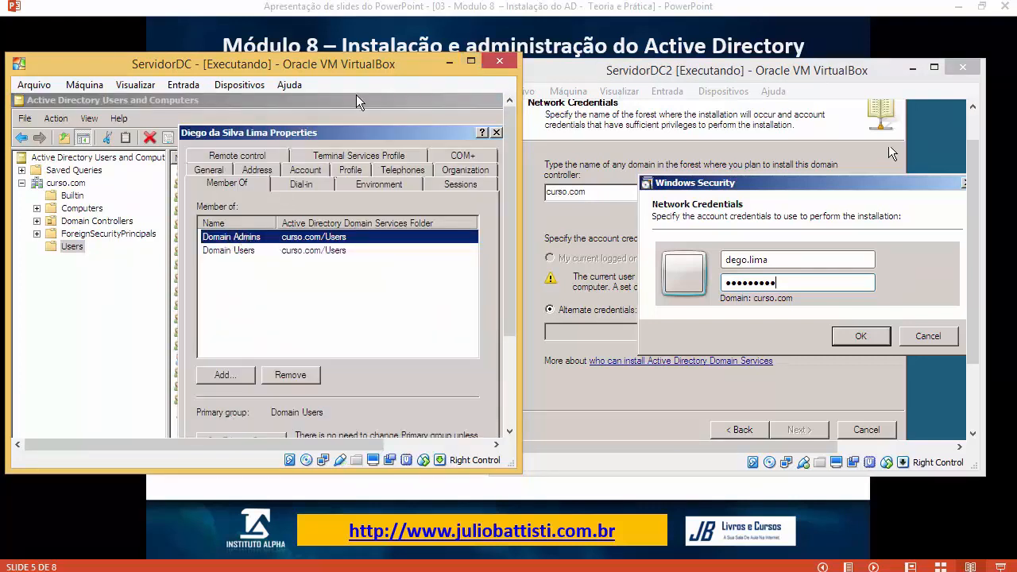
drag(866, 179, 867, 163)
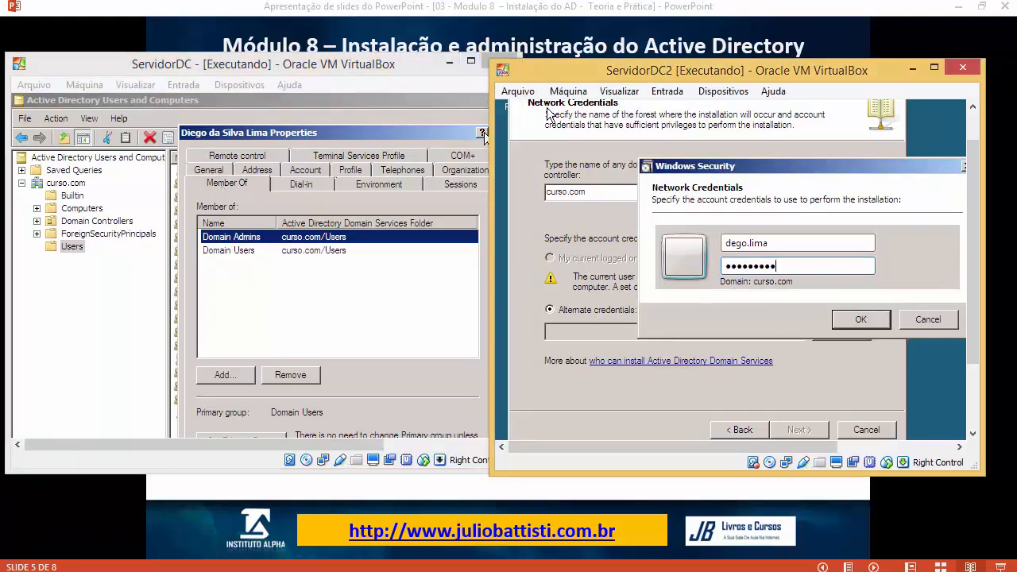
drag(412, 129, 349, 121)
click(436, 128)
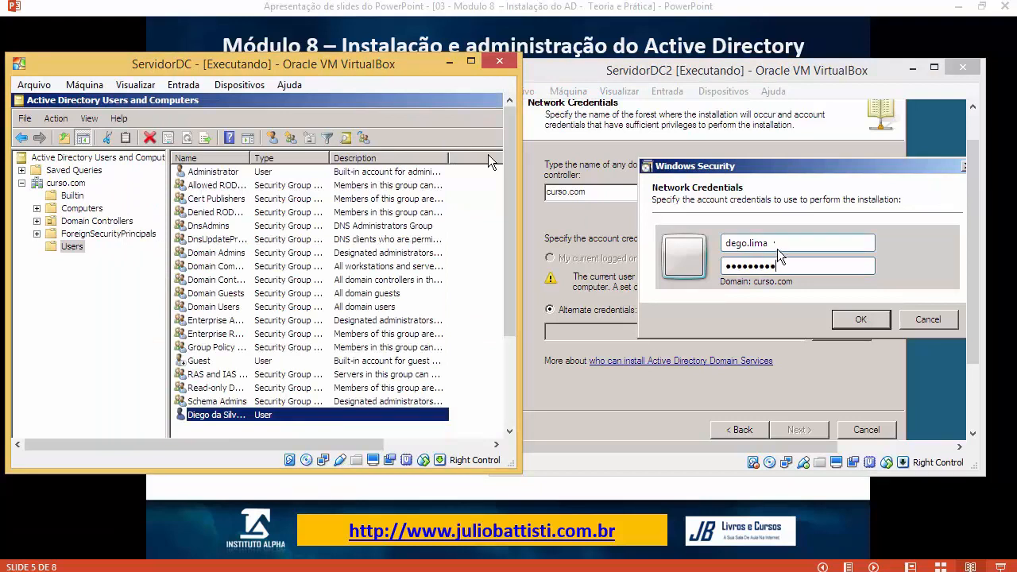
Step: Confirm the credentials on ServidorDC2 and continue, which produces a logon failure error
click(766, 268)
click(778, 268)
drag(778, 269, 682, 268)
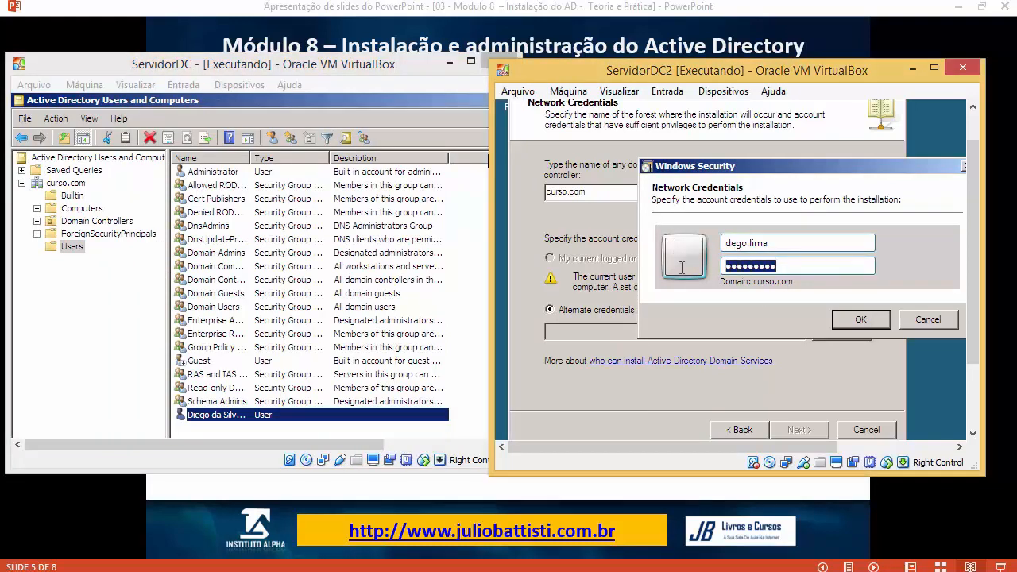
click(866, 318)
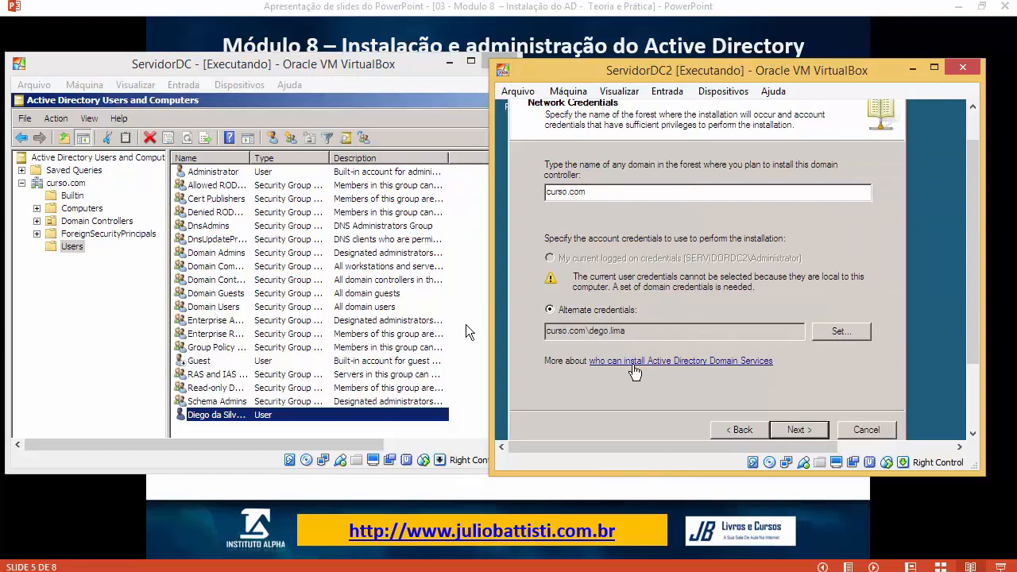
drag(636, 327, 486, 328)
click(808, 430)
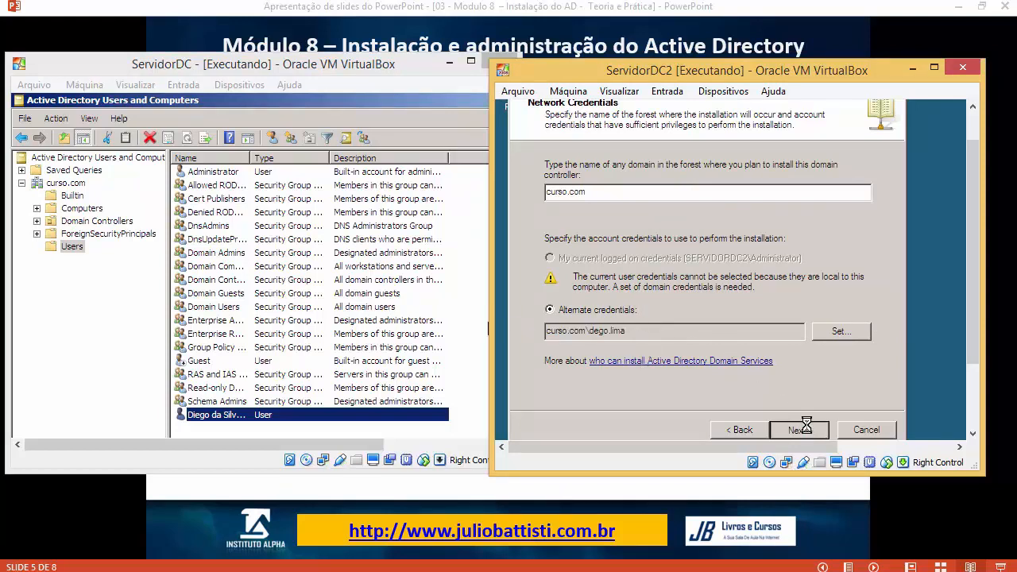
drag(814, 265, 721, 211)
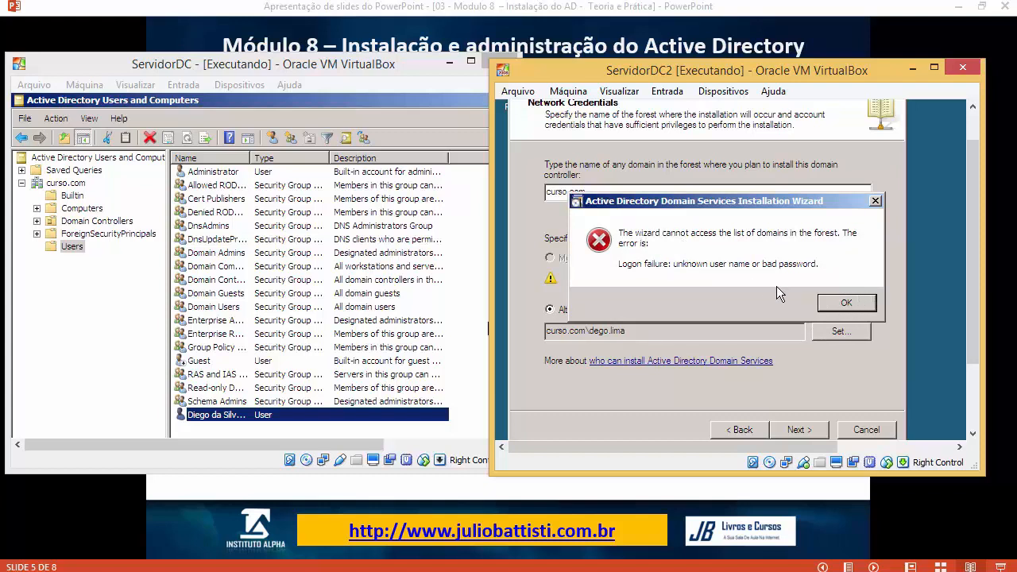
Step: Dismiss the logon failure error and reopen the alternate credentials prompt for a different account
click(848, 304)
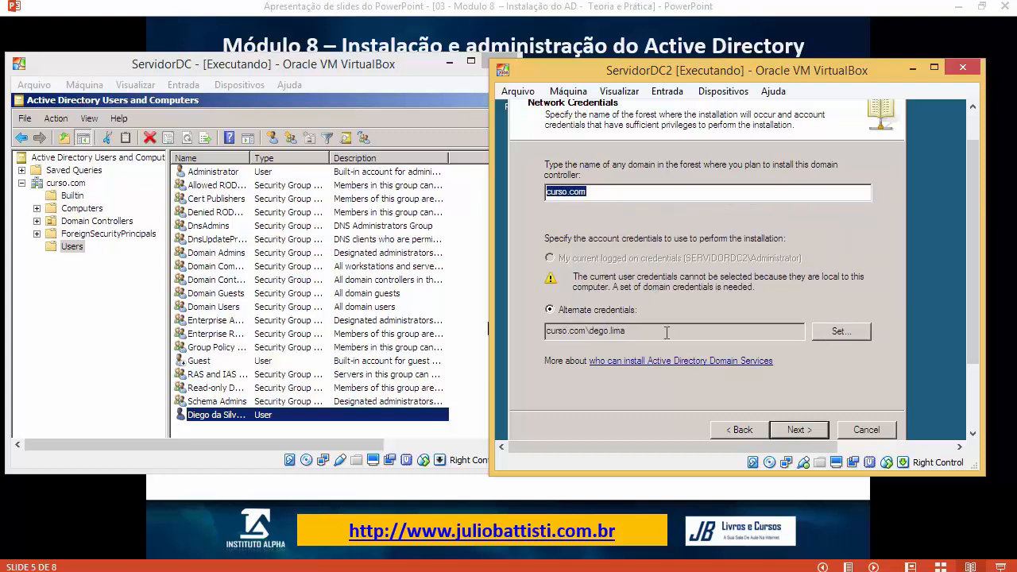
click(852, 335)
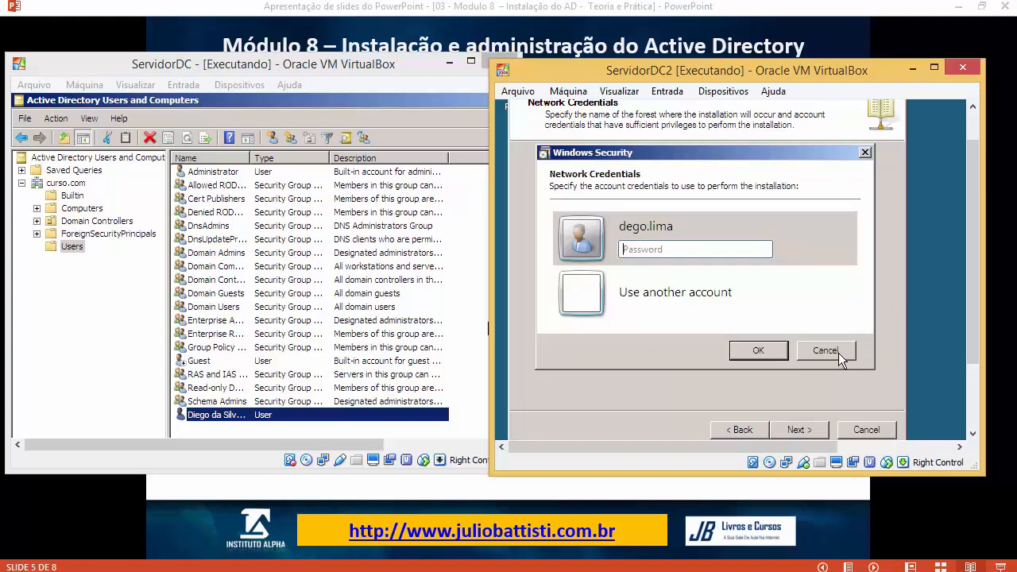
click(835, 350)
click(824, 337)
click(732, 334)
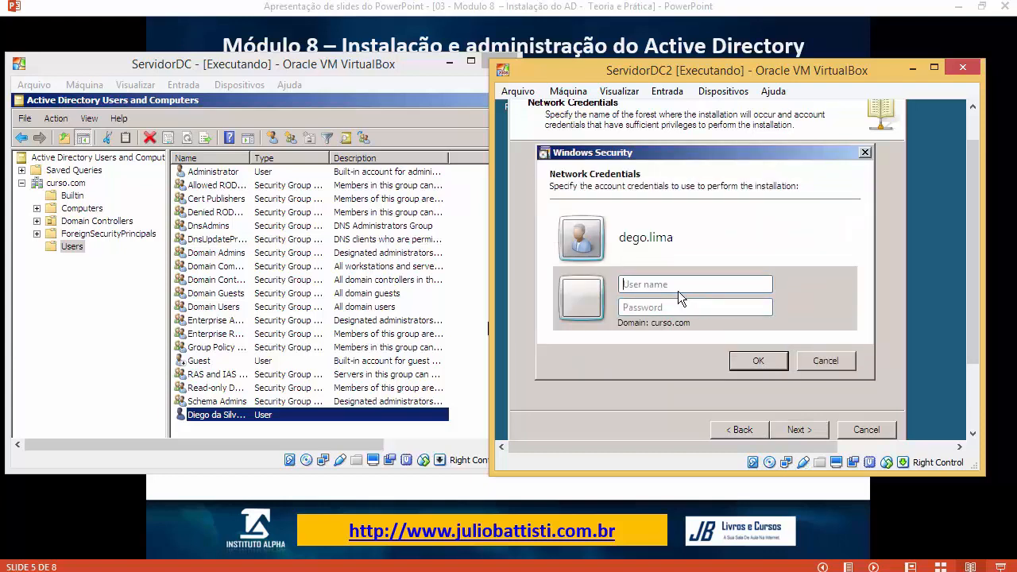
Step: Begin the user name 'servidor1\' while checking the ServidorDC machine's program list
click(320, 89)
key(super)
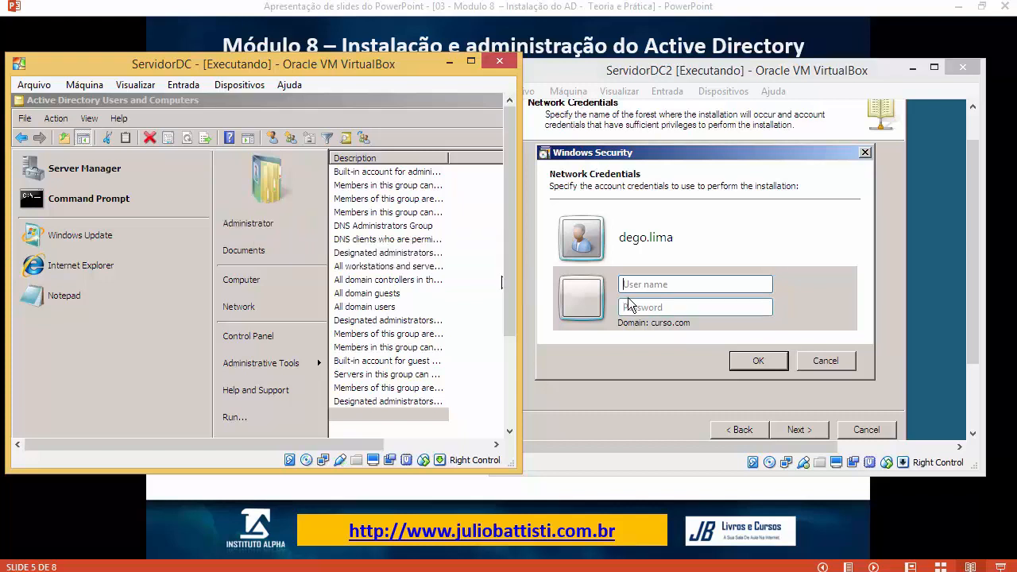
click(649, 286)
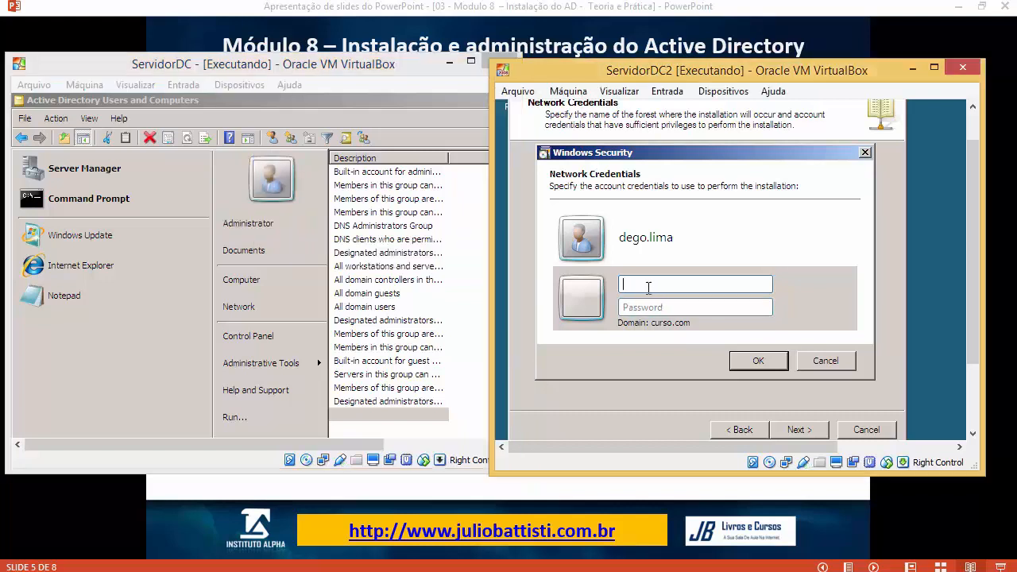
text(servidor1\)
click(486, 301)
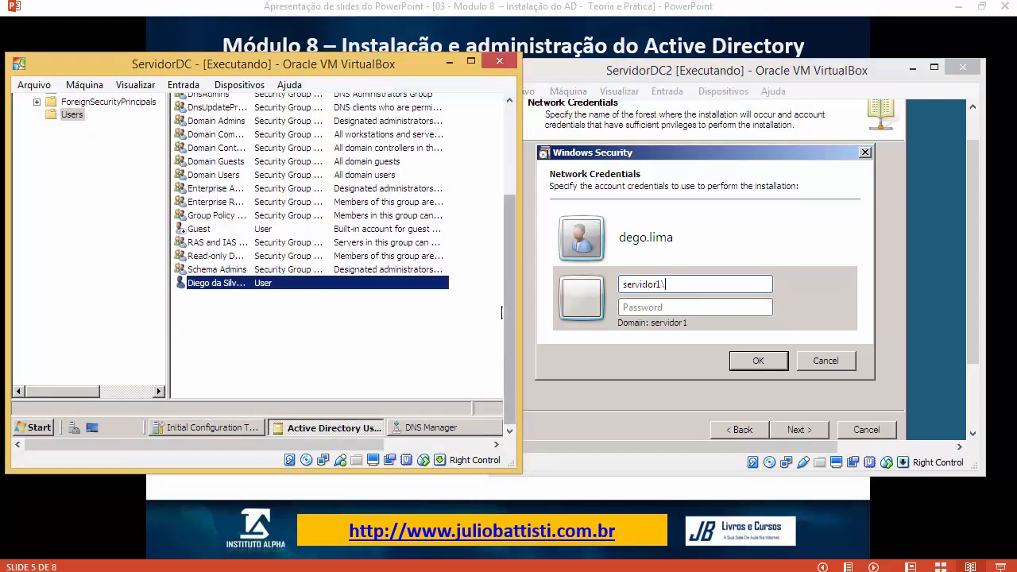
mouse_move(509, 322)
mouse_down()
mouse_move(505, 287)
mouse_move(507, 334)
mouse_up()
click(33, 427)
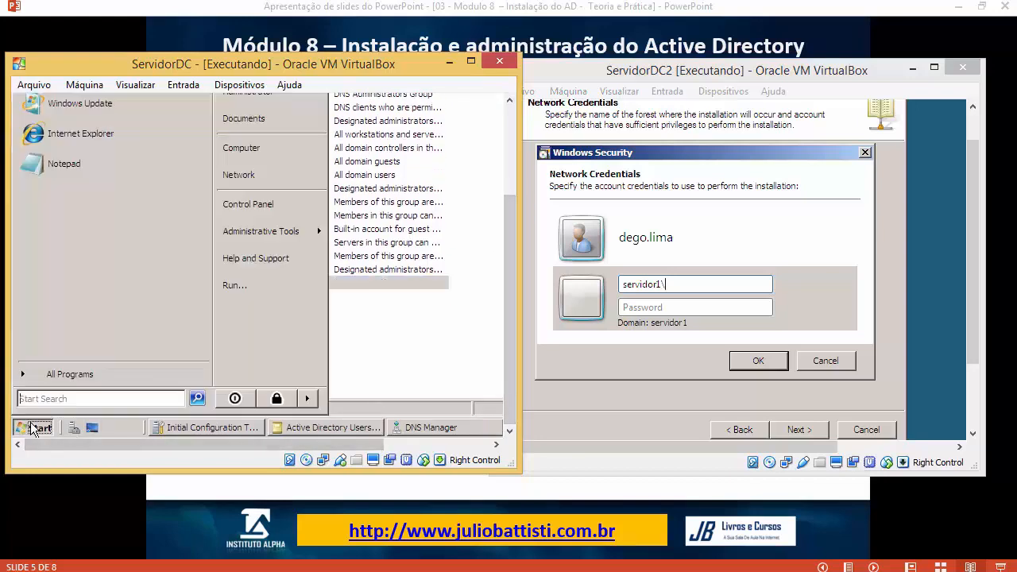
scroll(506, 248, up, 2)
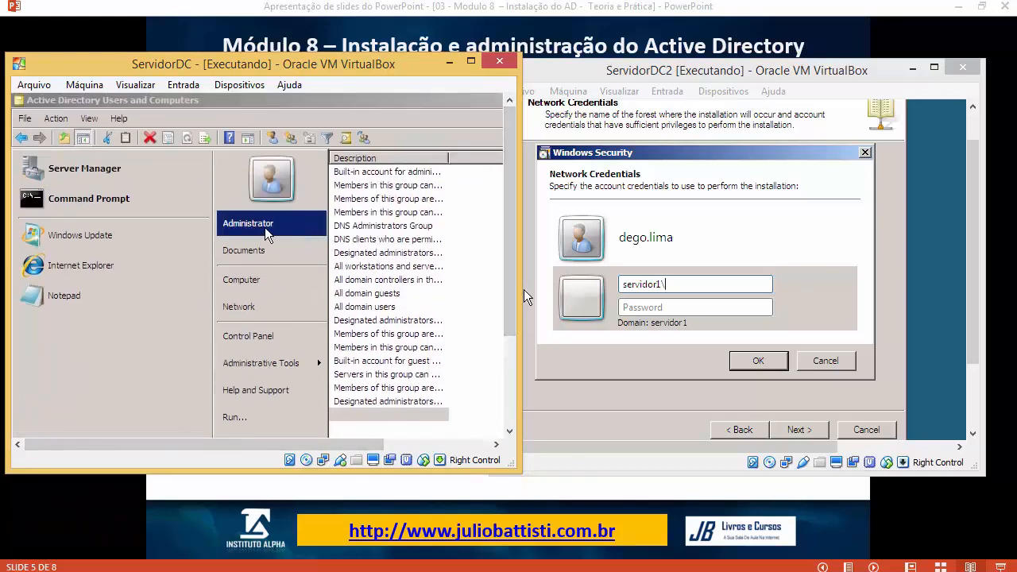
Step: Submit servidor1\Administrator and its password as the alternate domain credentials
click(746, 291)
text(servidor1\Adm)
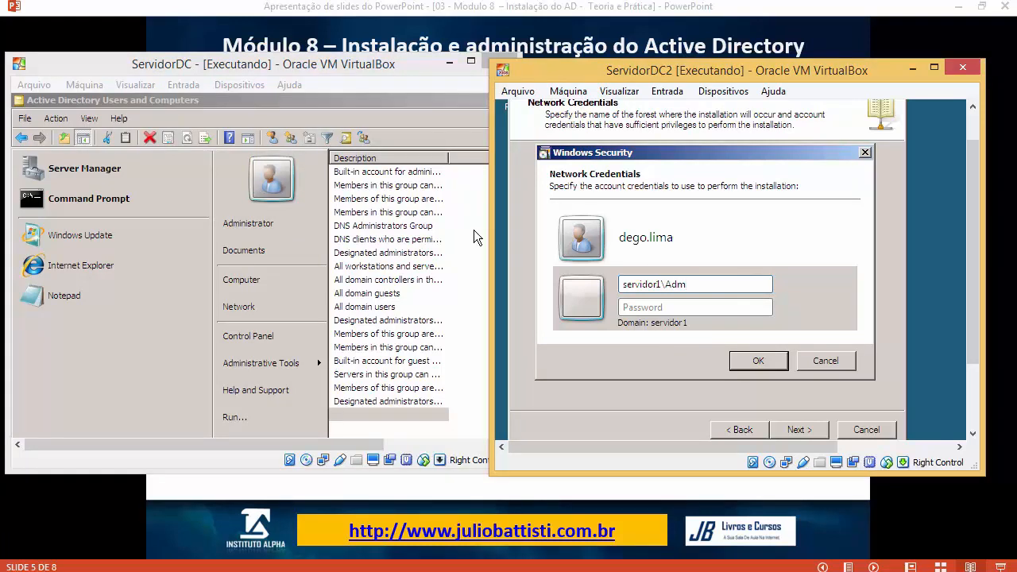
text(inistrator)
key(Tab)
text(****)
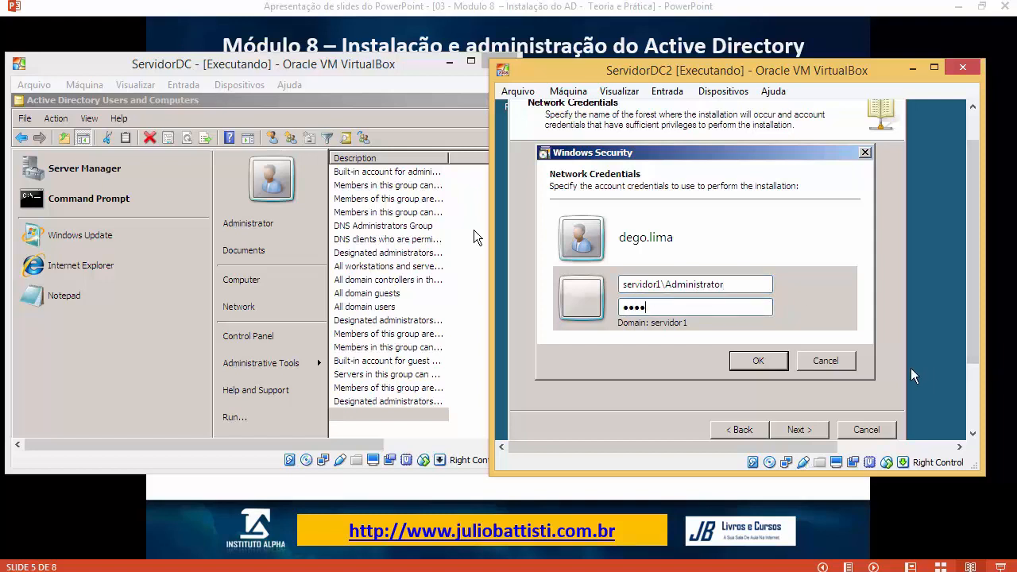
text(***)
key(Return)
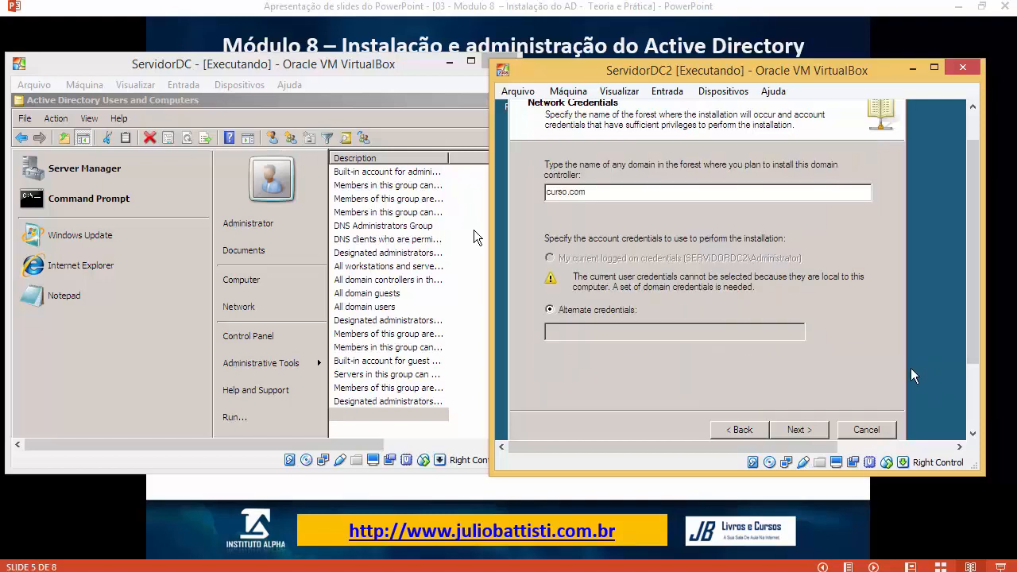
Step: Look up the forest's domains and inspect a domain user account on ServidorDC
click(794, 427)
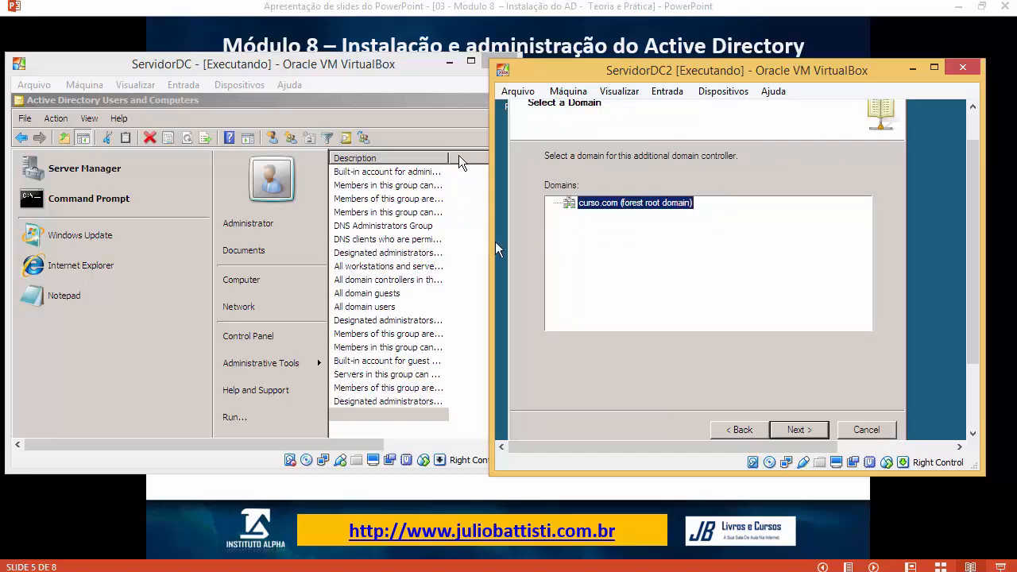
click(401, 253)
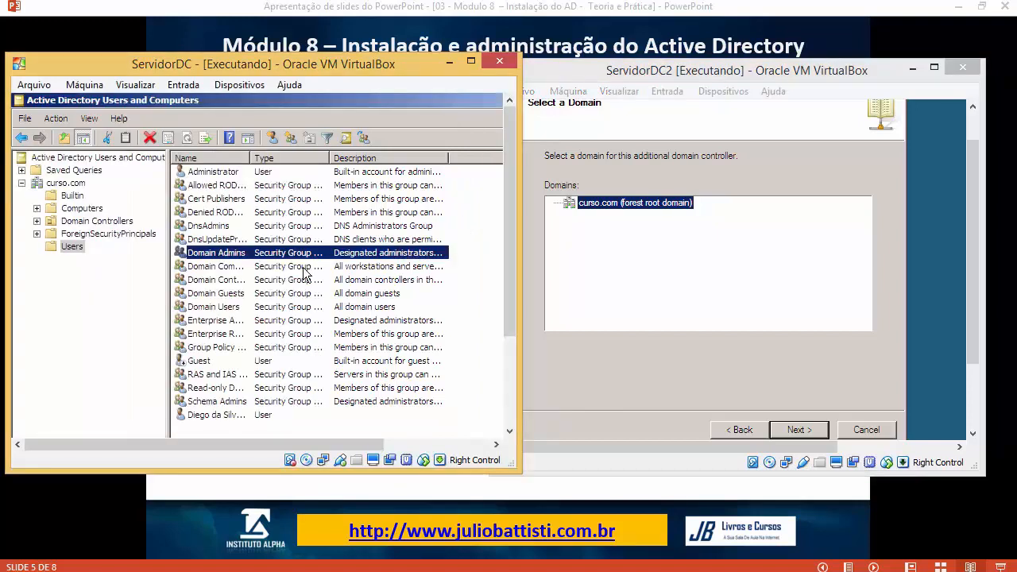
double_click(239, 414)
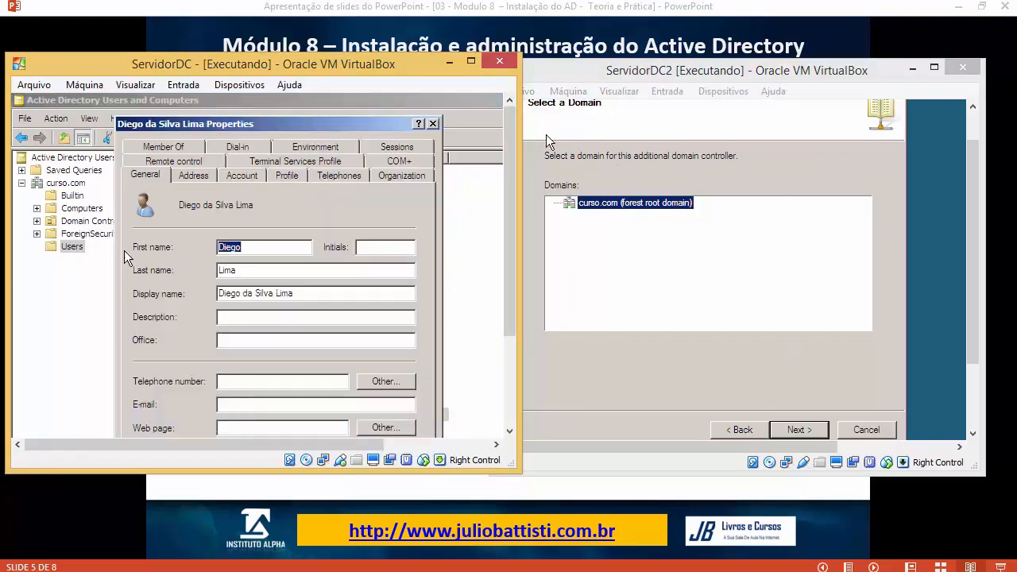
key(Escape)
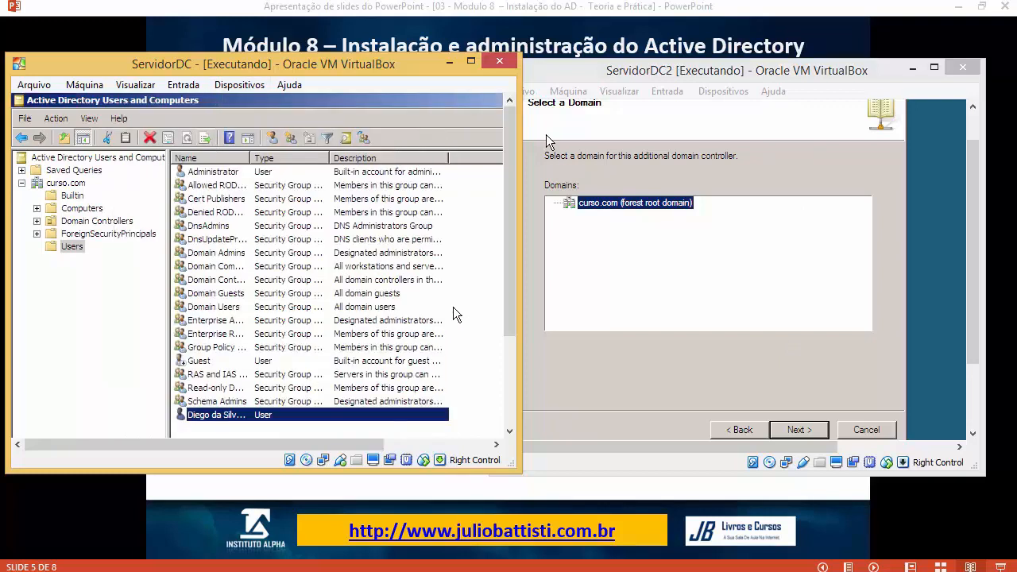
click(593, 247)
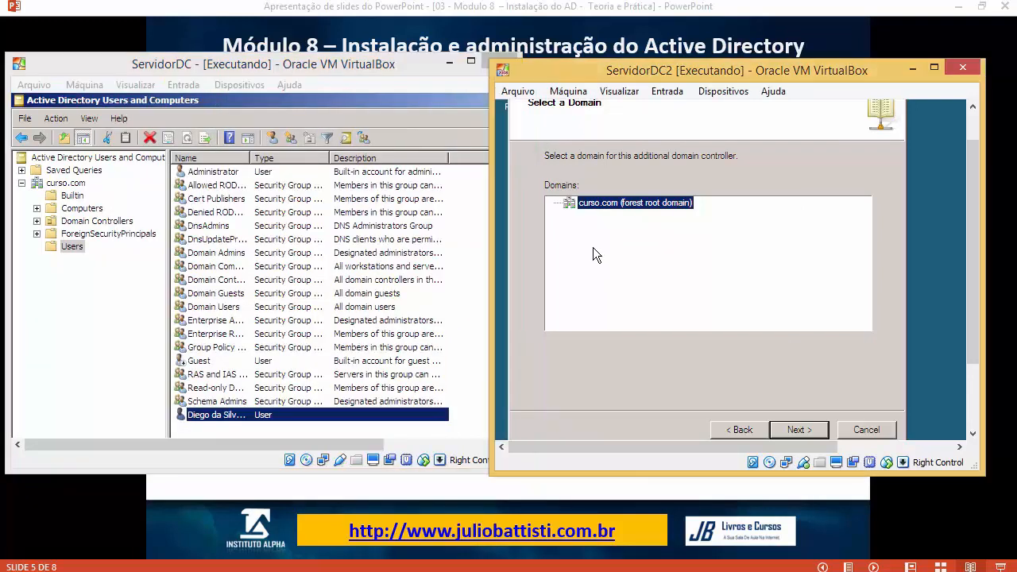
Step: Choose curso.com and Default-First-Site-Name, leaving RODC off with DNS server and Global catalog checked
click(814, 432)
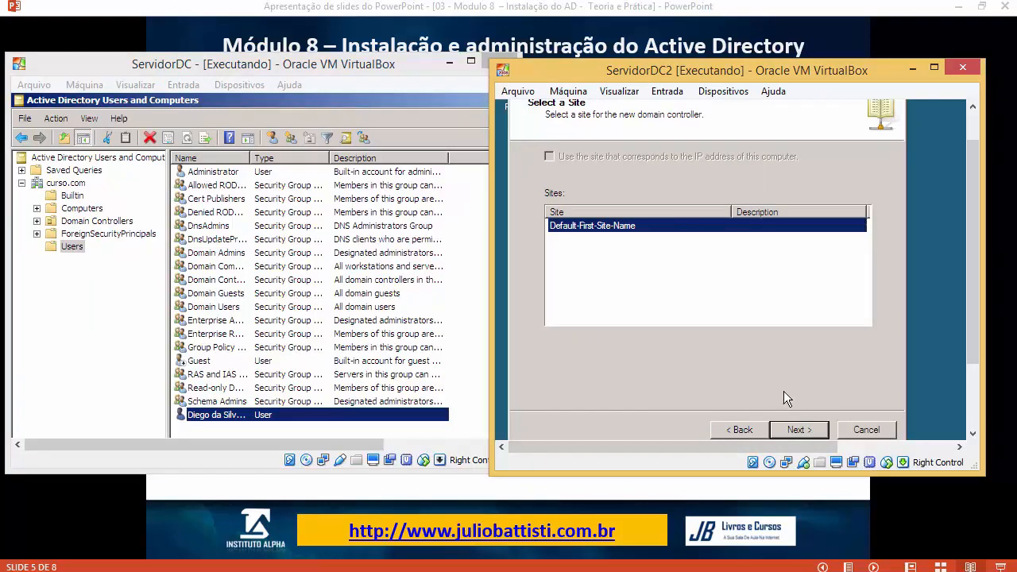
click(796, 427)
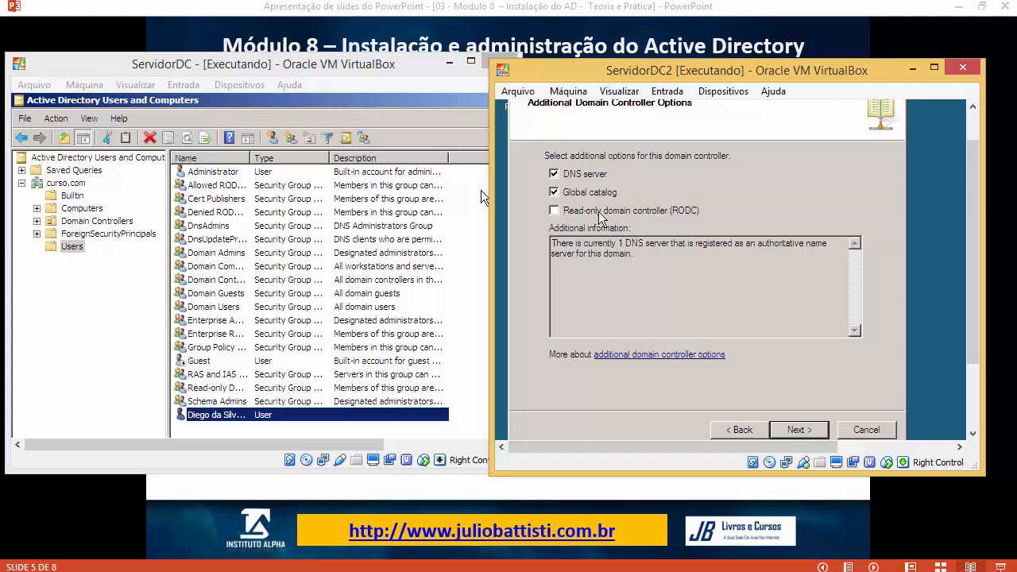
click(557, 214)
click(557, 215)
click(800, 430)
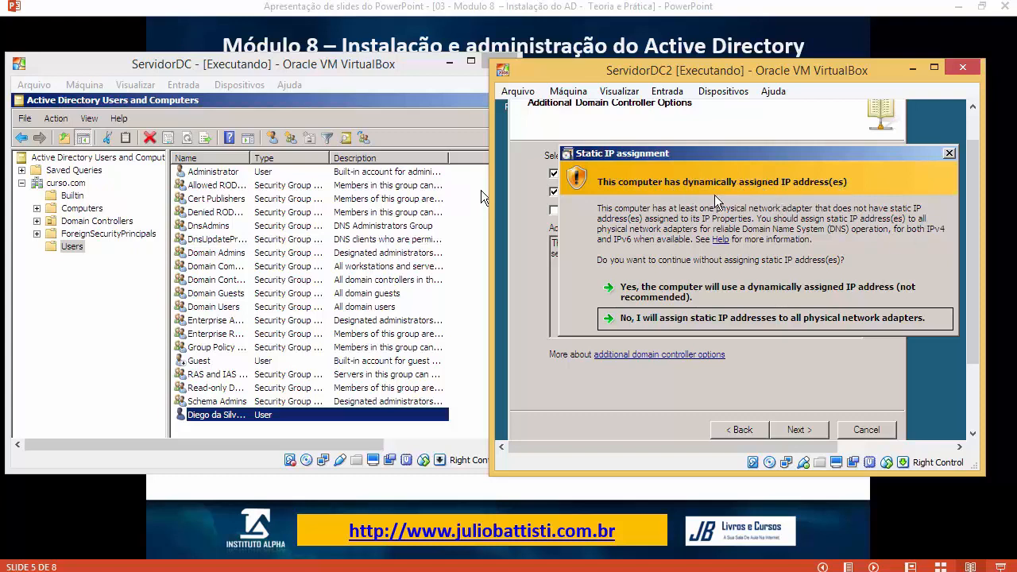
Step: Accept the dynamic IP warning and continue without creating a DNS delegation
click(657, 299)
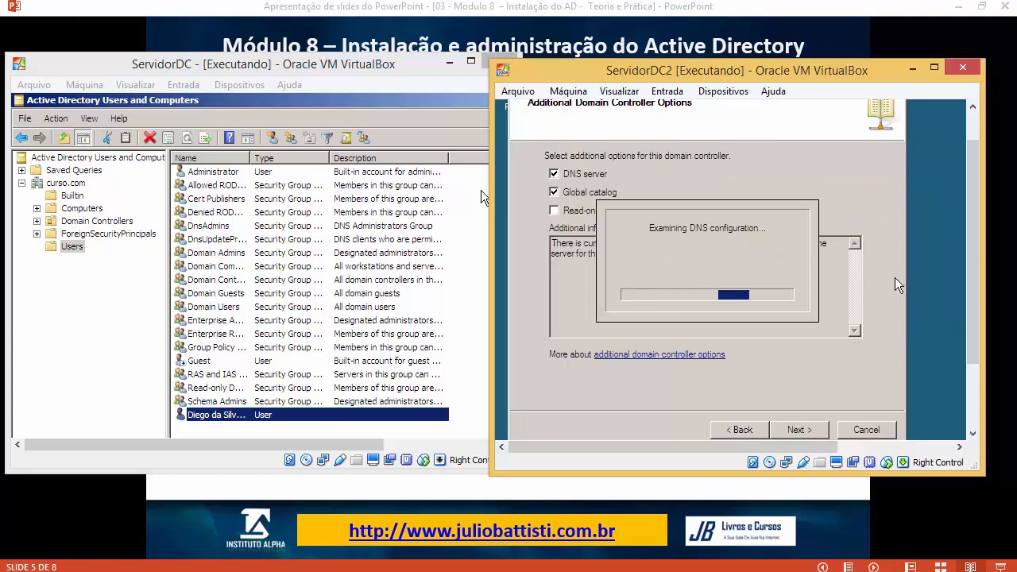
mouse_move(972, 308)
mouse_down()
mouse_move(981, 303)
mouse_move(974, 325)
mouse_up()
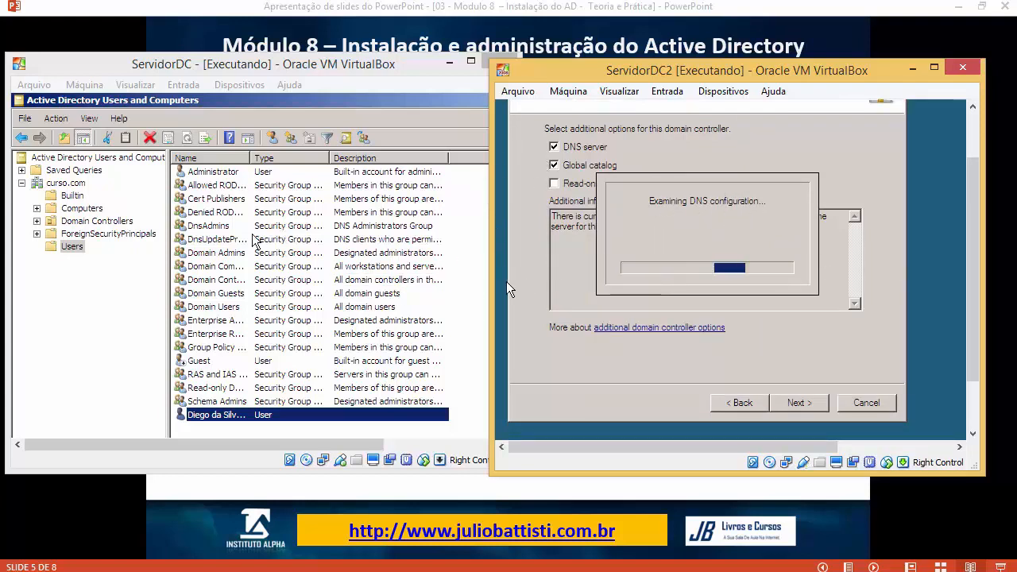
click(143, 280)
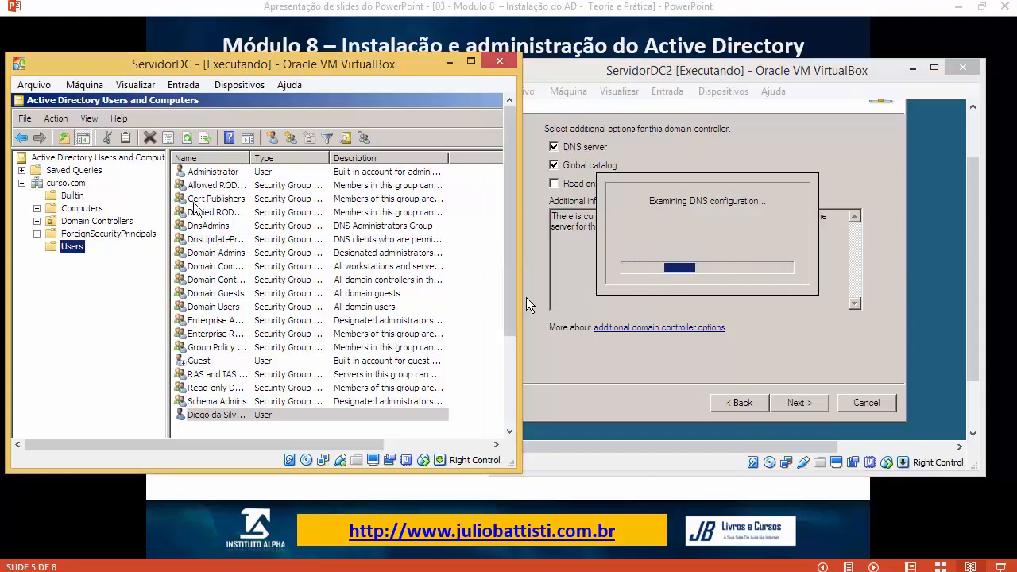
click(636, 176)
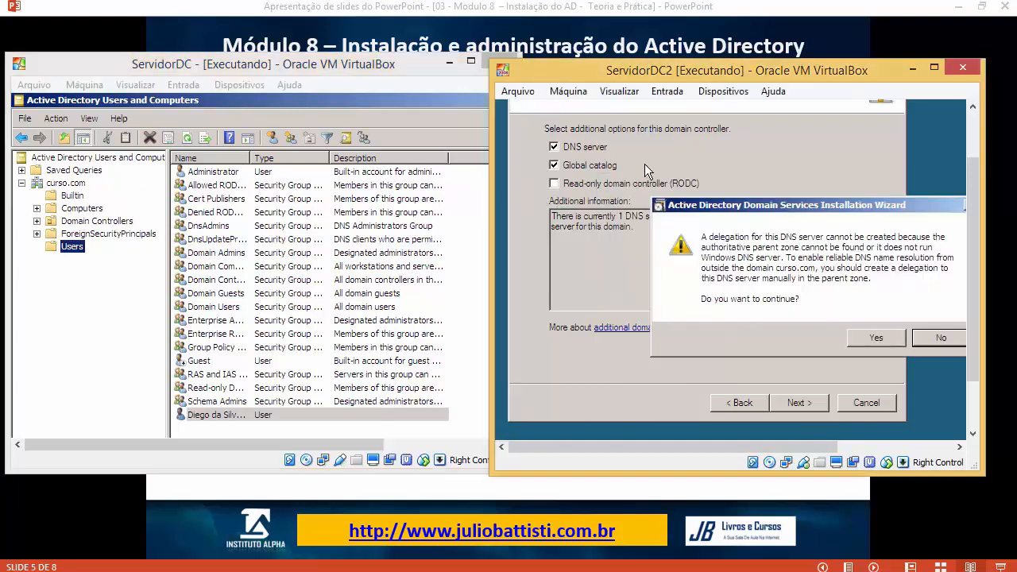
drag(699, 205, 629, 159)
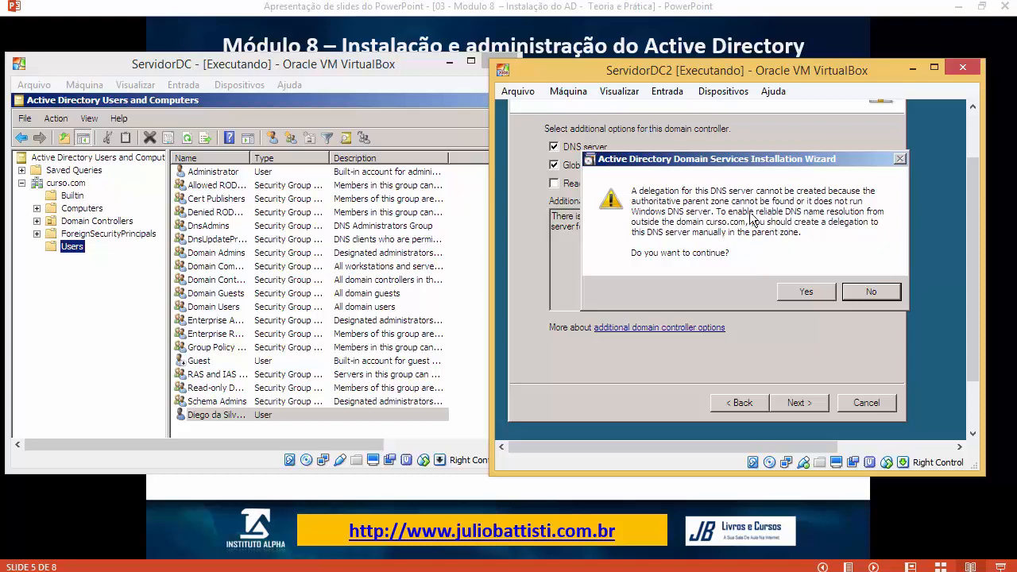
click(818, 292)
Step: Review the Database, Log files and SYSVOL paths, keeping C:\Windows\NTDS and C:\Windows\SYSVOL
click(644, 189)
drag(643, 189, 500, 249)
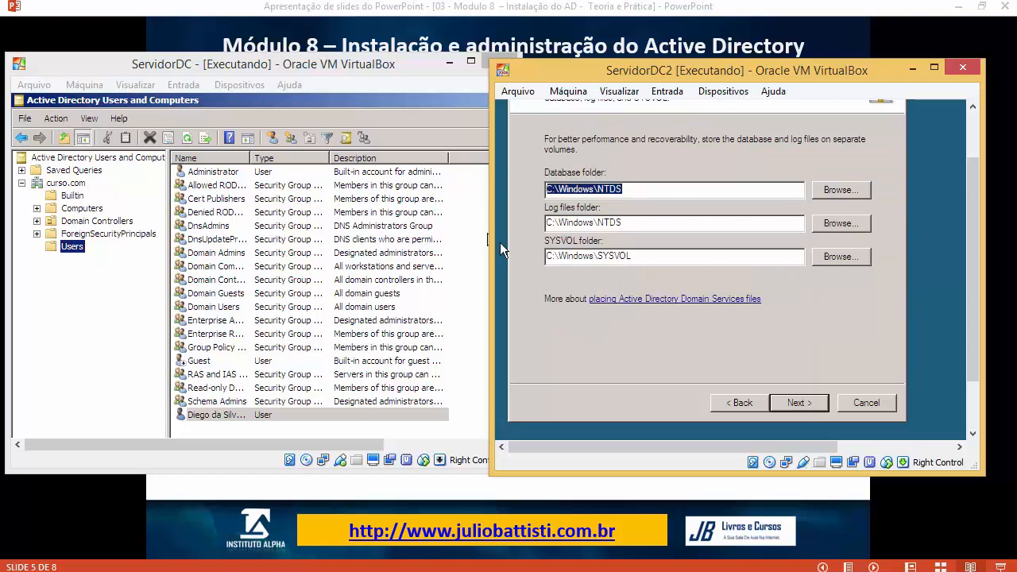
drag(636, 221, 555, 251)
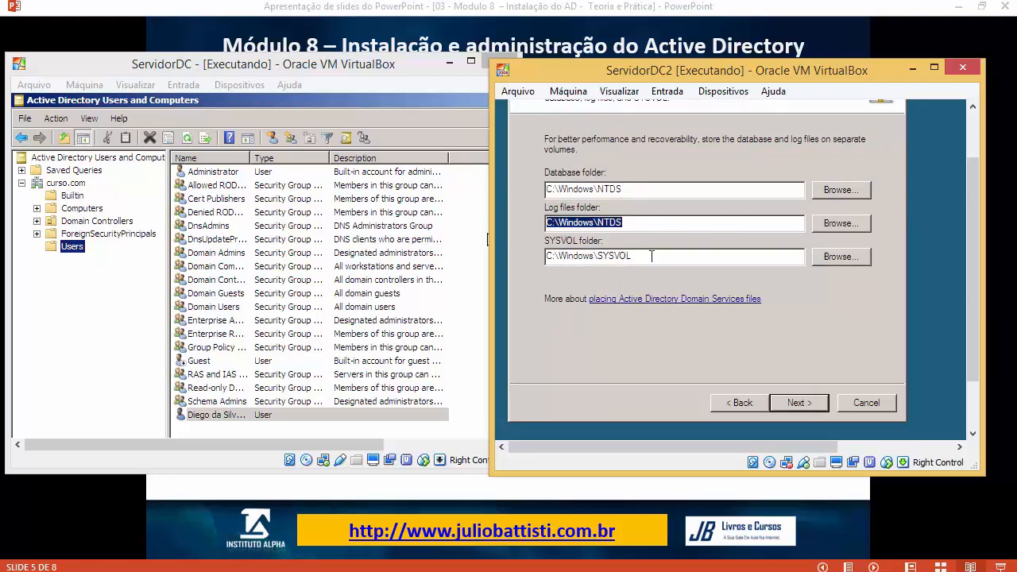
drag(652, 256, 590, 254)
drag(632, 226, 599, 225)
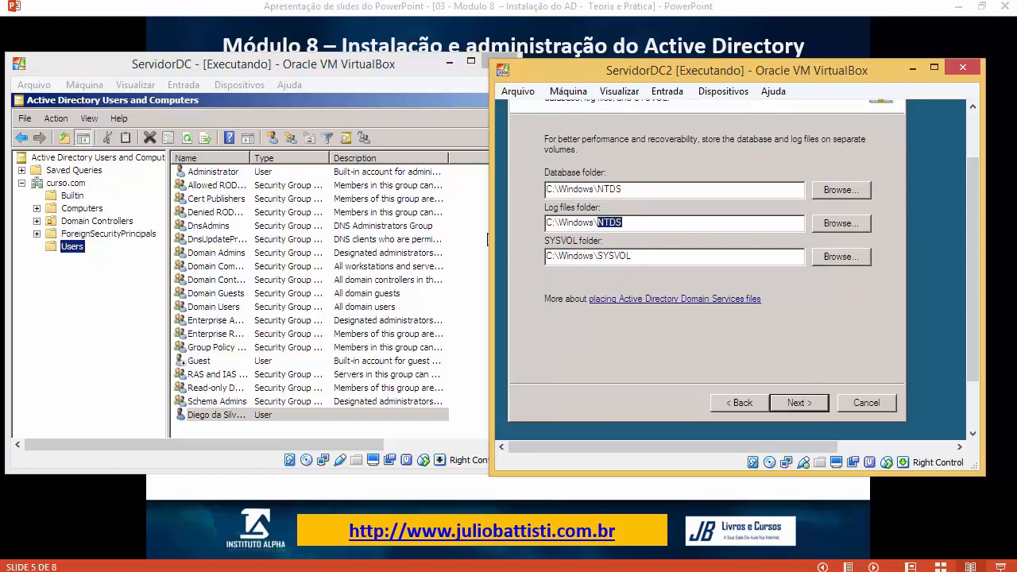
drag(632, 256, 546, 187)
Step: Keep the default folders, then enter and confirm the Directory Services Restore Mode password
click(797, 403)
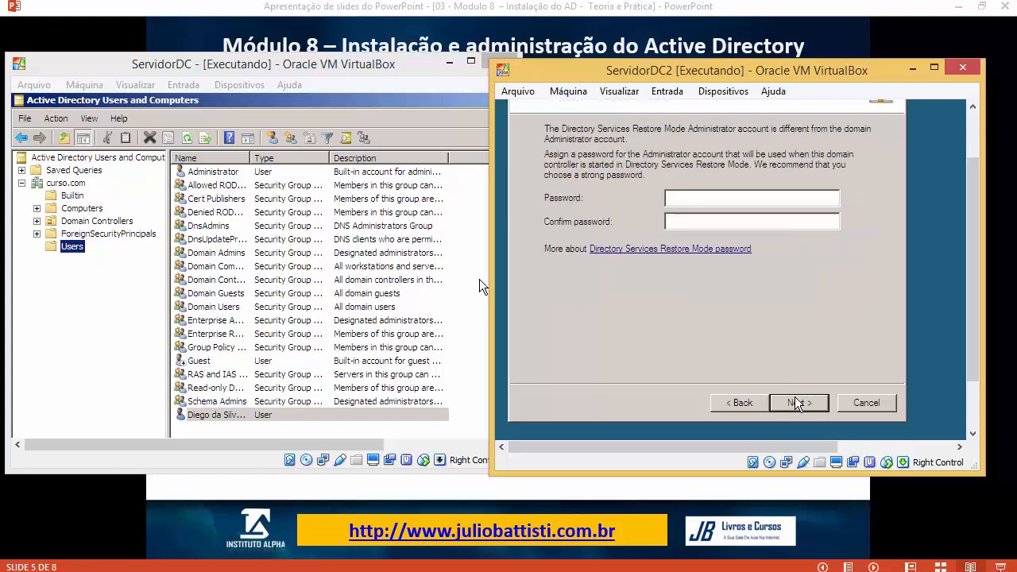
text(••••)
key(Caps_Lock)
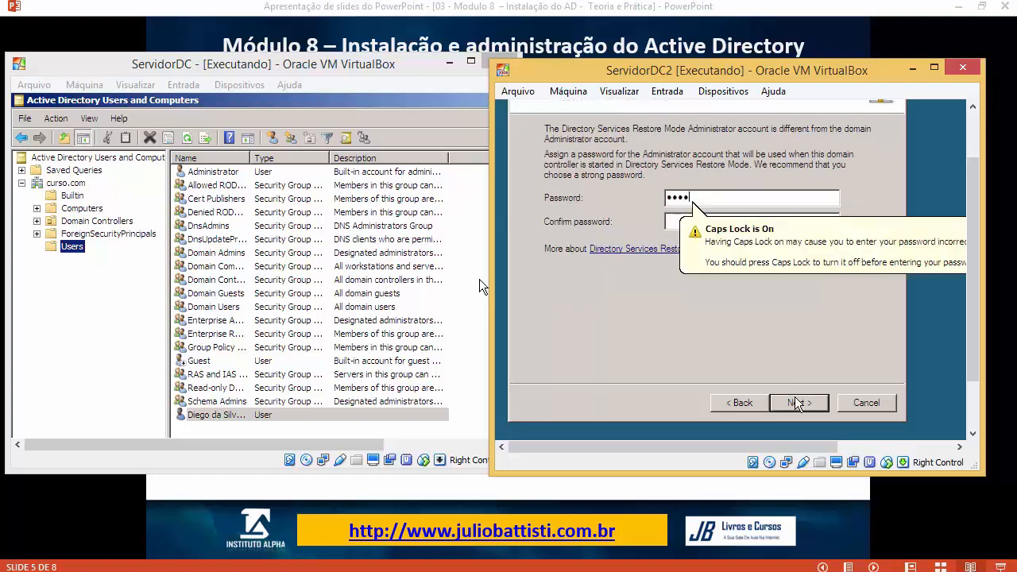
text(•••••)
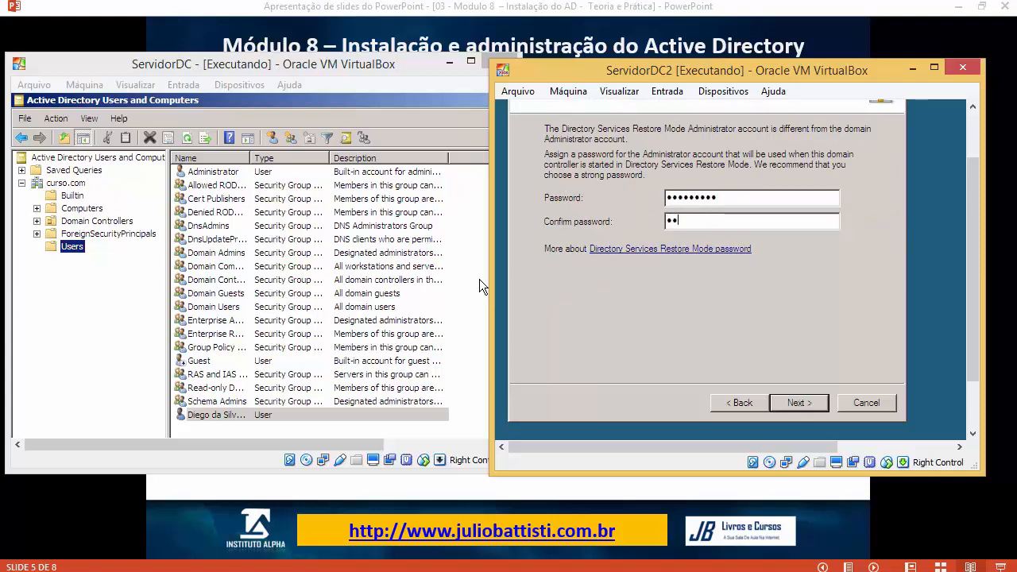
key(Caps_Lock)
text(•)
drag(725, 197, 636, 187)
drag(713, 221, 644, 221)
drag(733, 223, 607, 228)
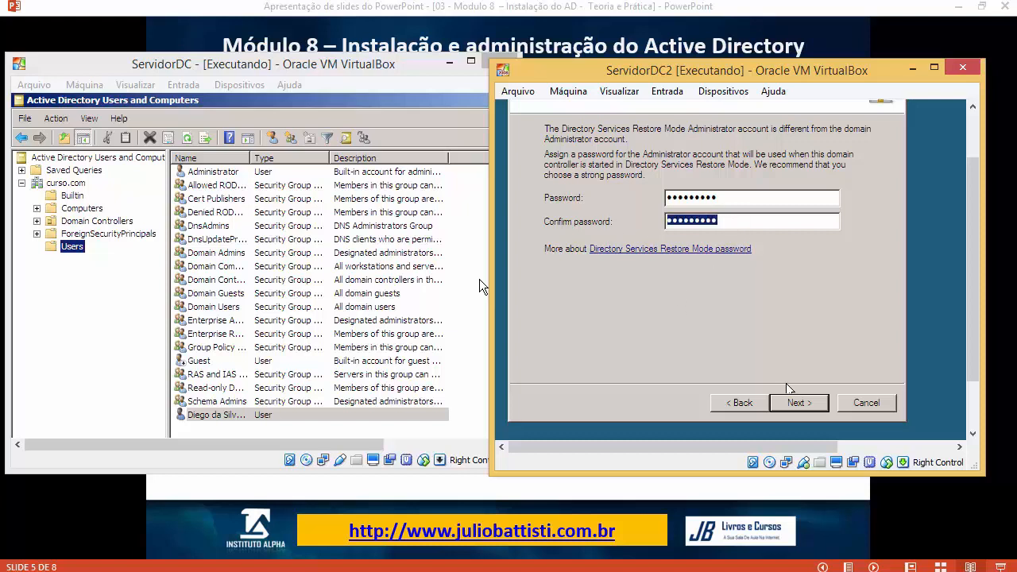
Step: Review the summary of selections and begin the AD DS installation
click(793, 402)
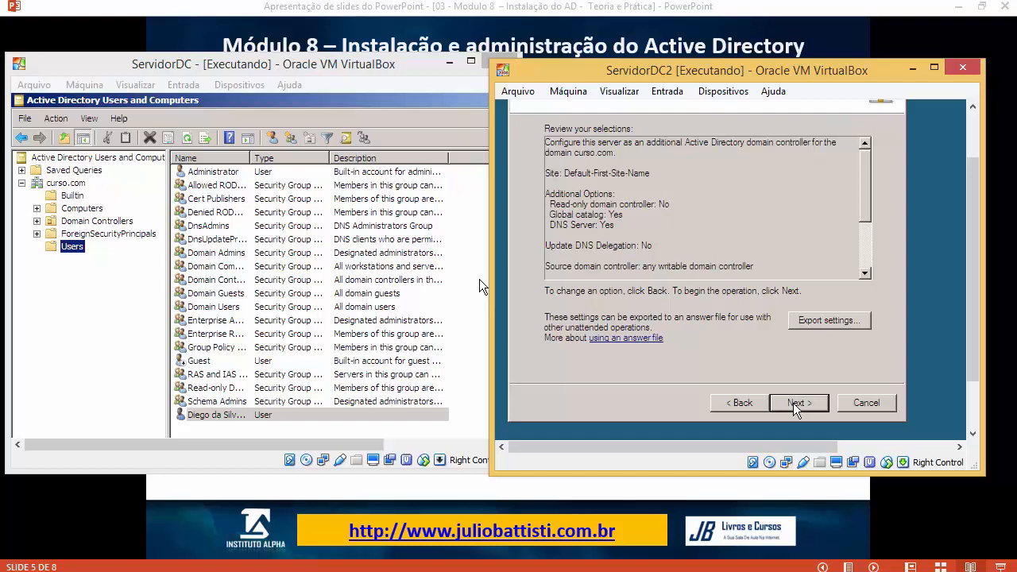
drag(588, 185, 739, 257)
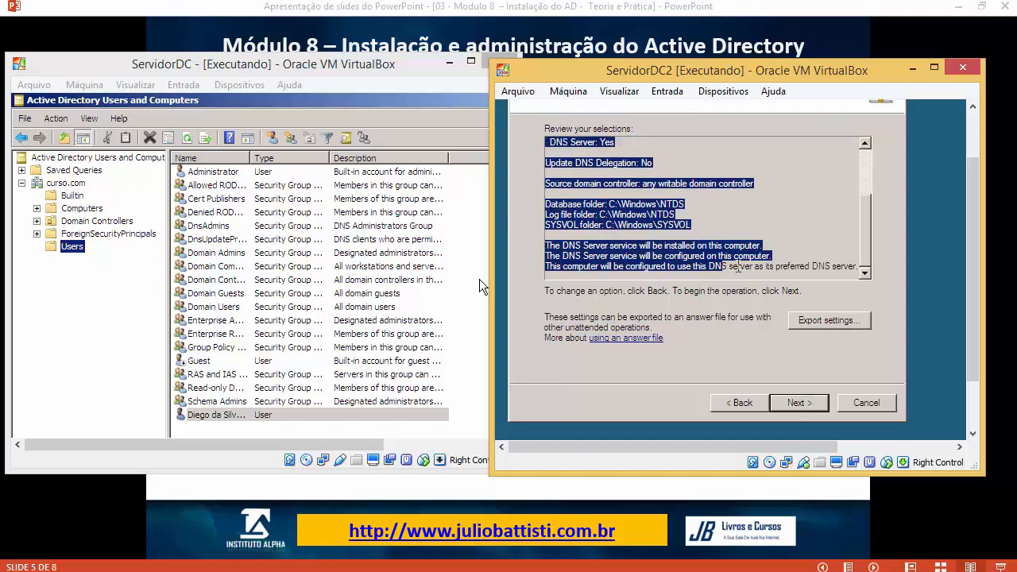
drag(866, 248, 868, 274)
click(821, 415)
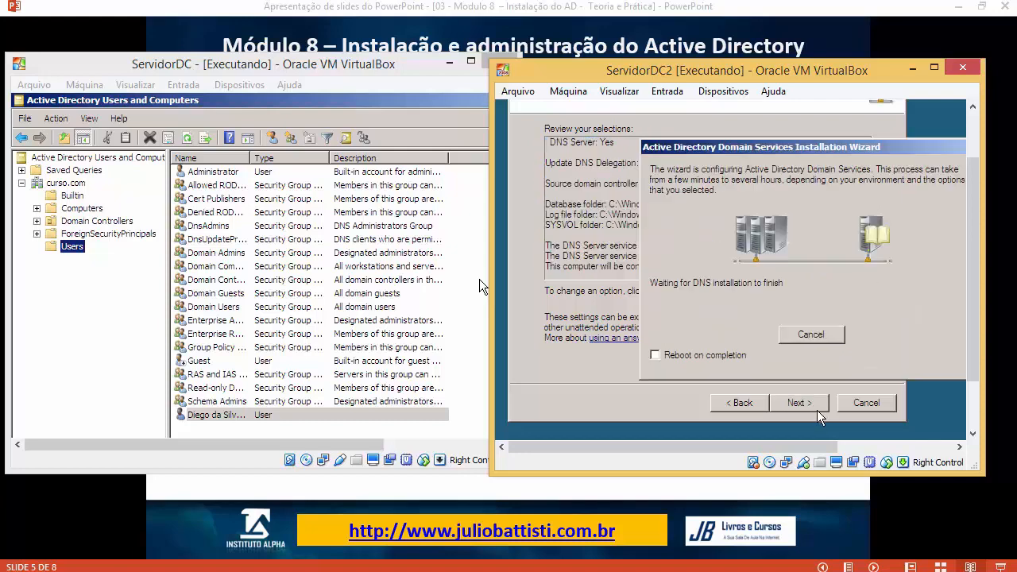
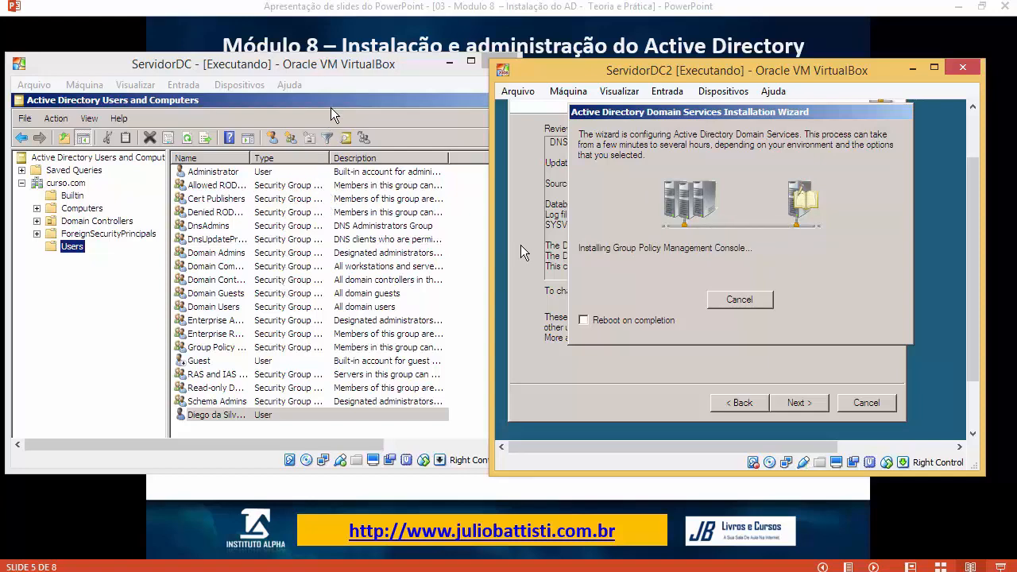
Step: Open ServidorDC's Network and Sharing Center from the guest's tray network icon
click(350, 67)
drag(512, 313, 512, 402)
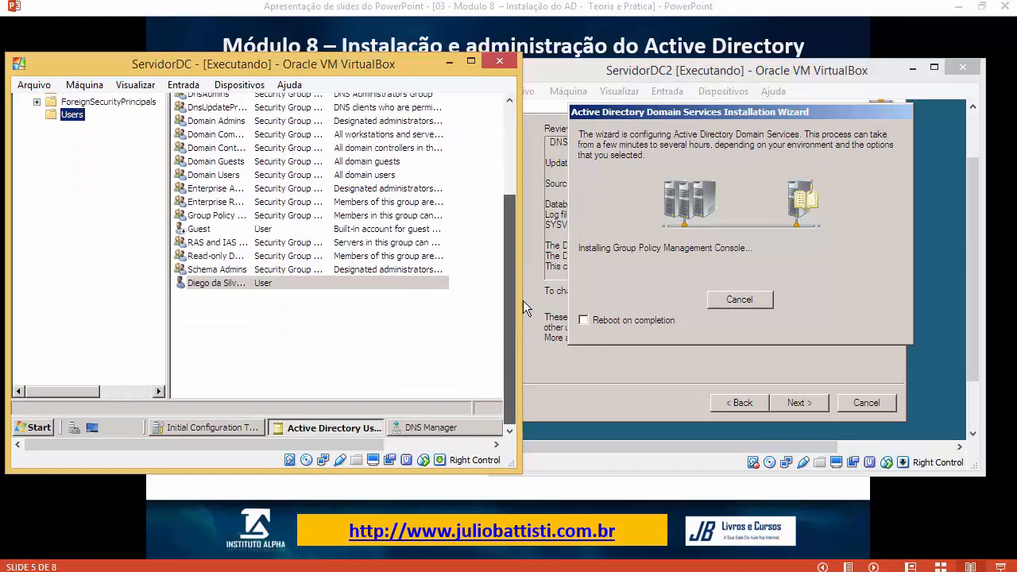
drag(372, 445, 485, 444)
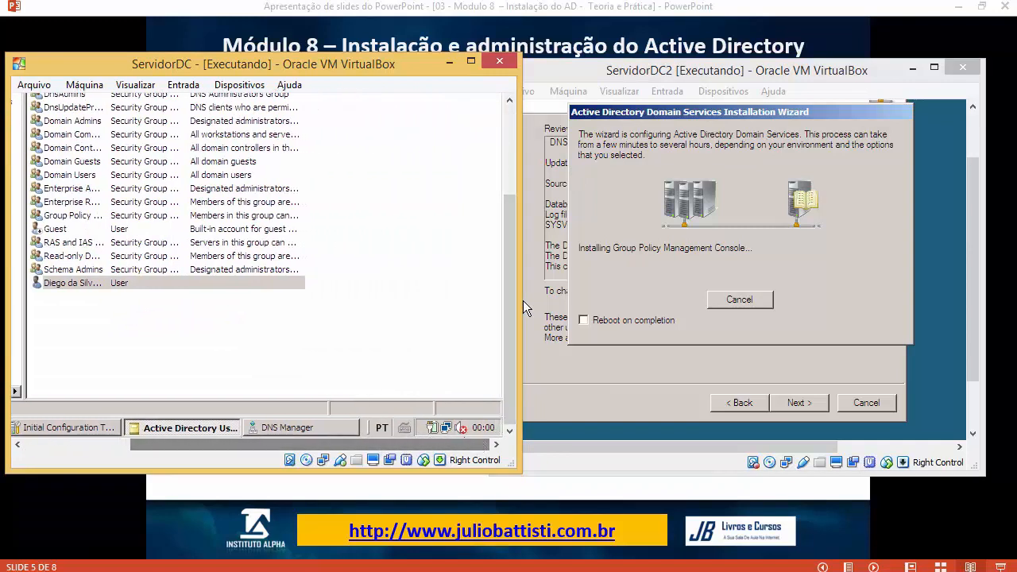
right_click(448, 428)
click(449, 416)
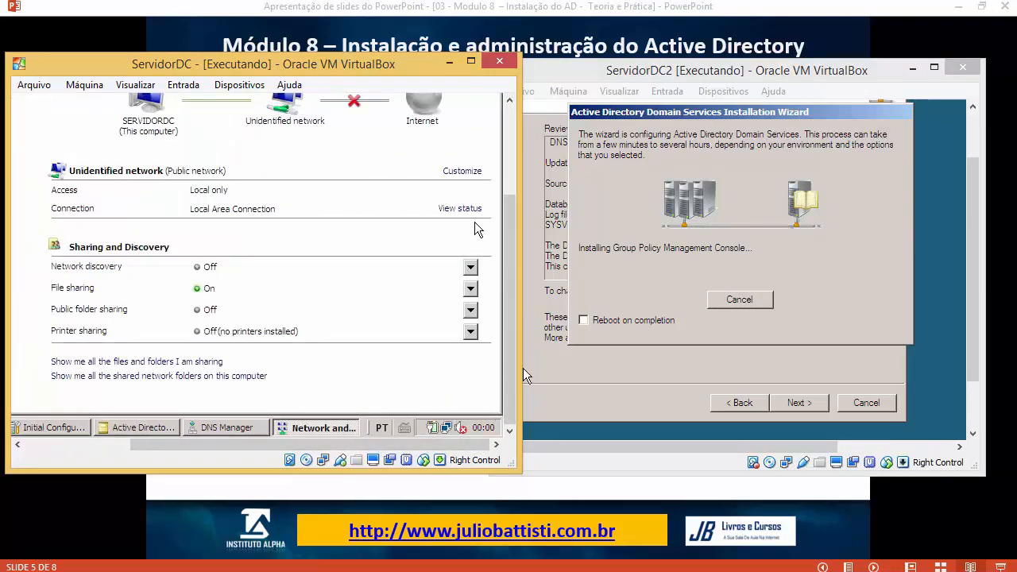
Step: Enter 10.100.100.2 as the alternate DNS server in ServidorDC's local connection IPv4 properties
click(465, 209)
click(104, 326)
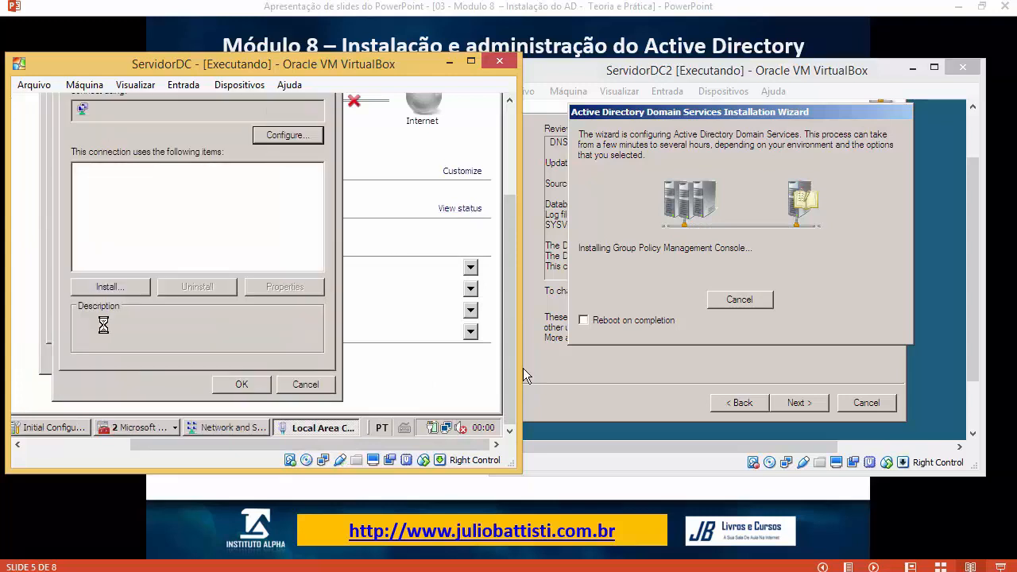
double_click(229, 225)
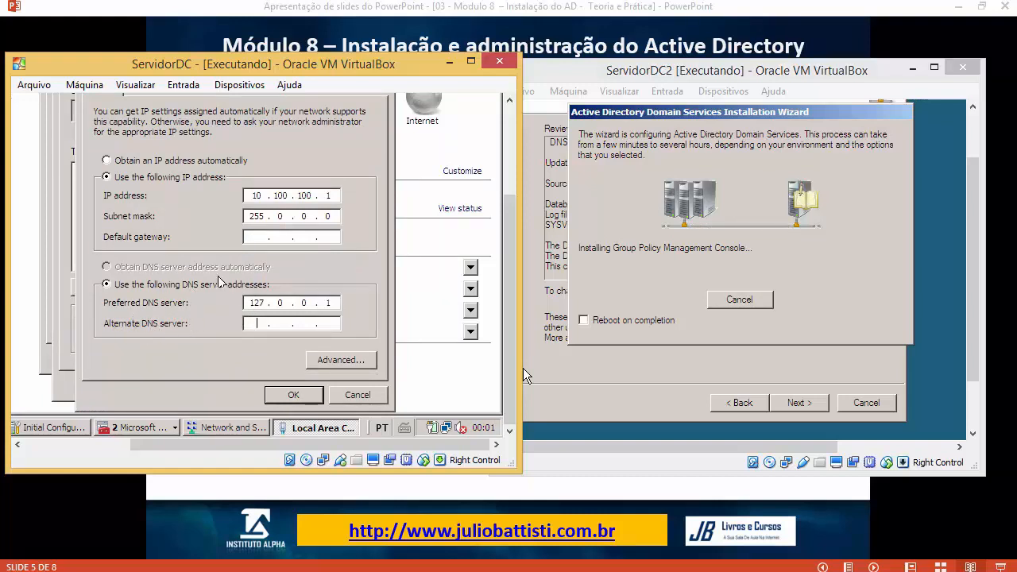
double_click(252, 302)
click(276, 322)
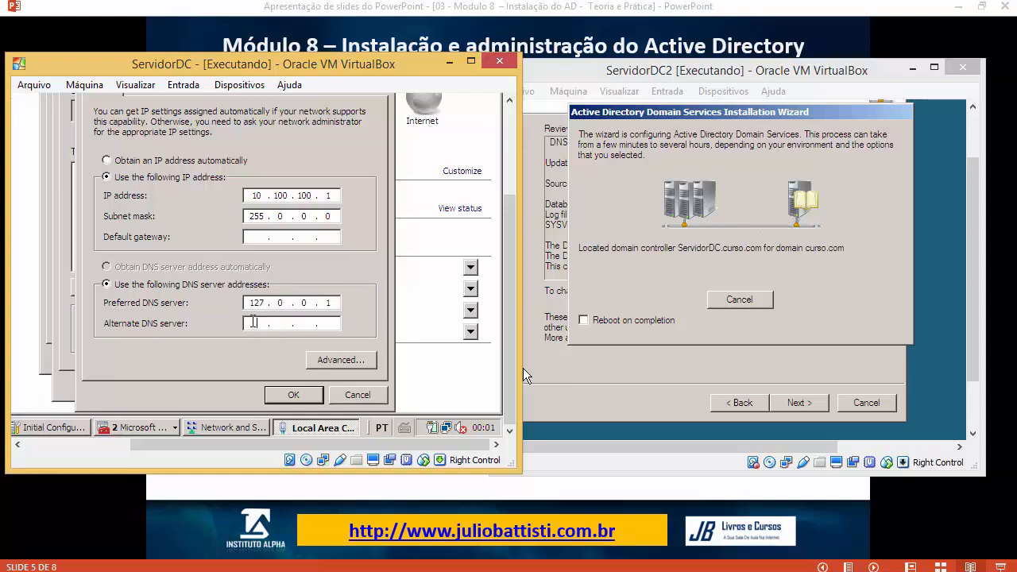
text(10 )
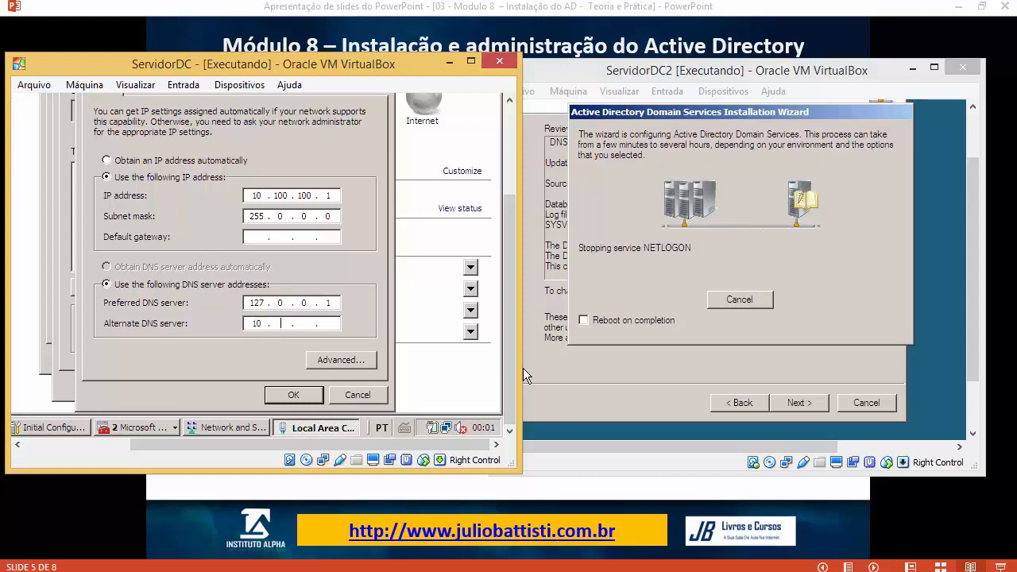
text(. 100 . 100 . )
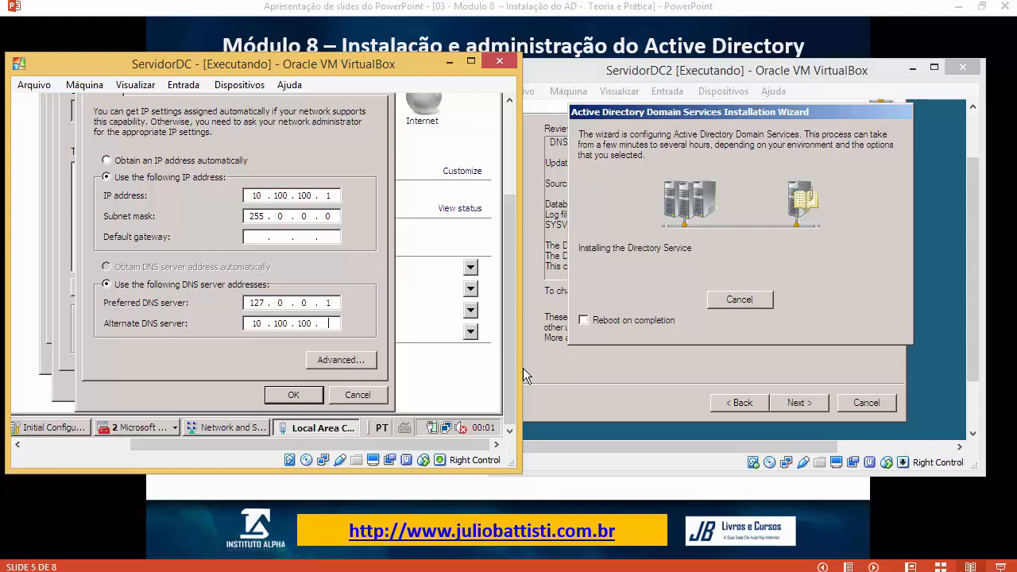
text(2)
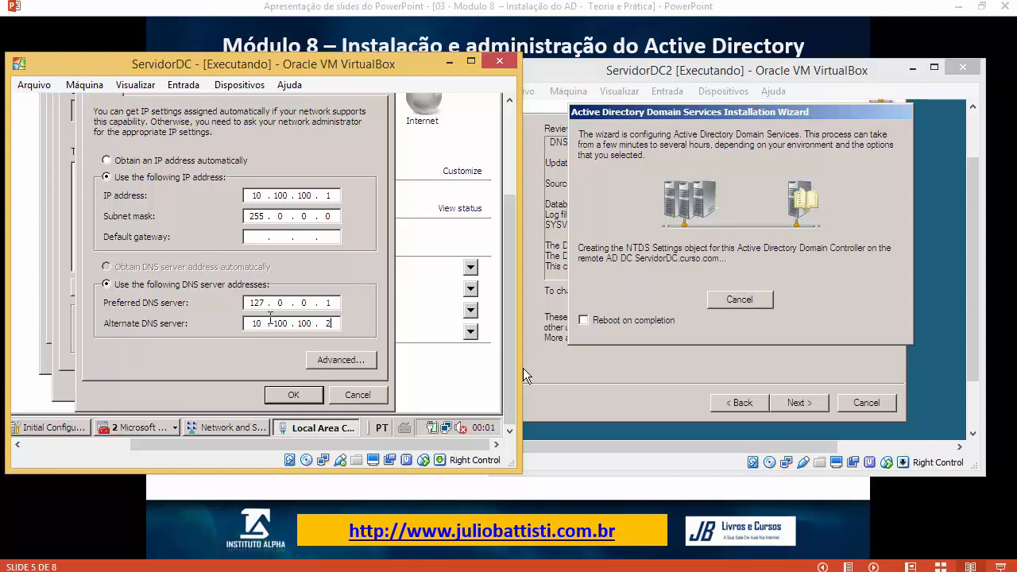
drag(254, 304, 265, 304)
double_click(263, 323)
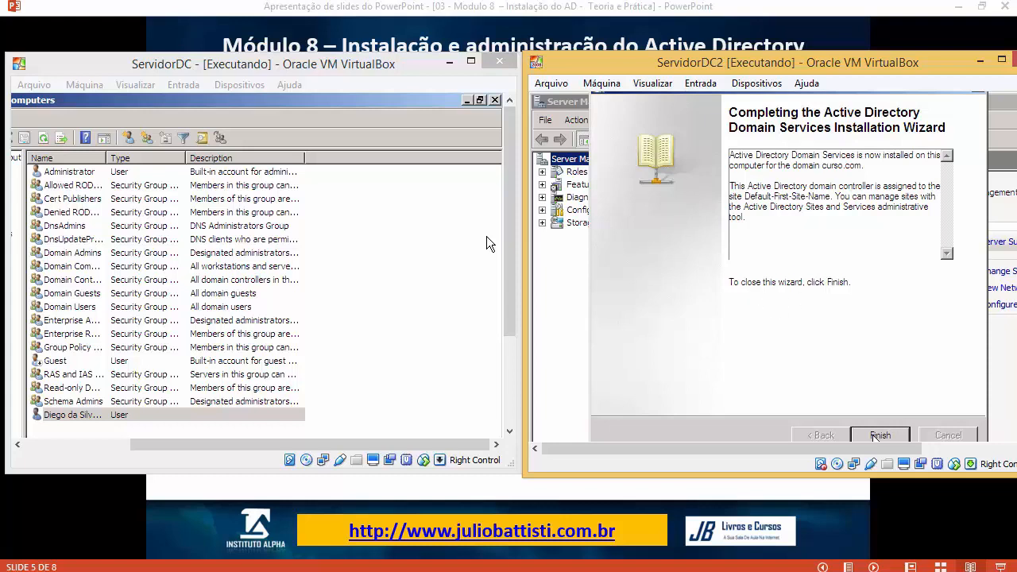
Step: Finish ServidorDC2's AD DS wizard and restart the machine immediately
click(875, 436)
click(811, 354)
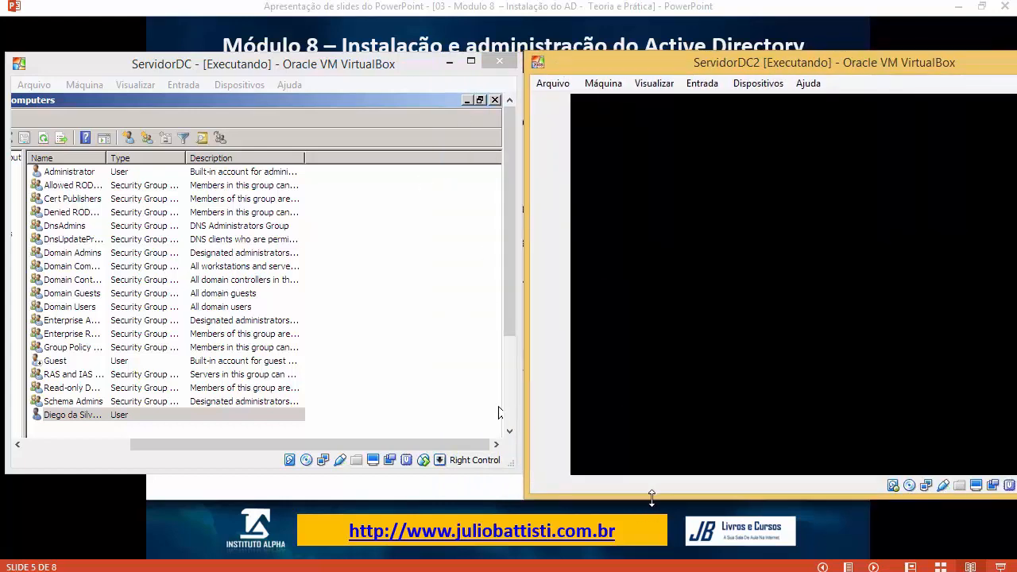
drag(652, 499, 652, 476)
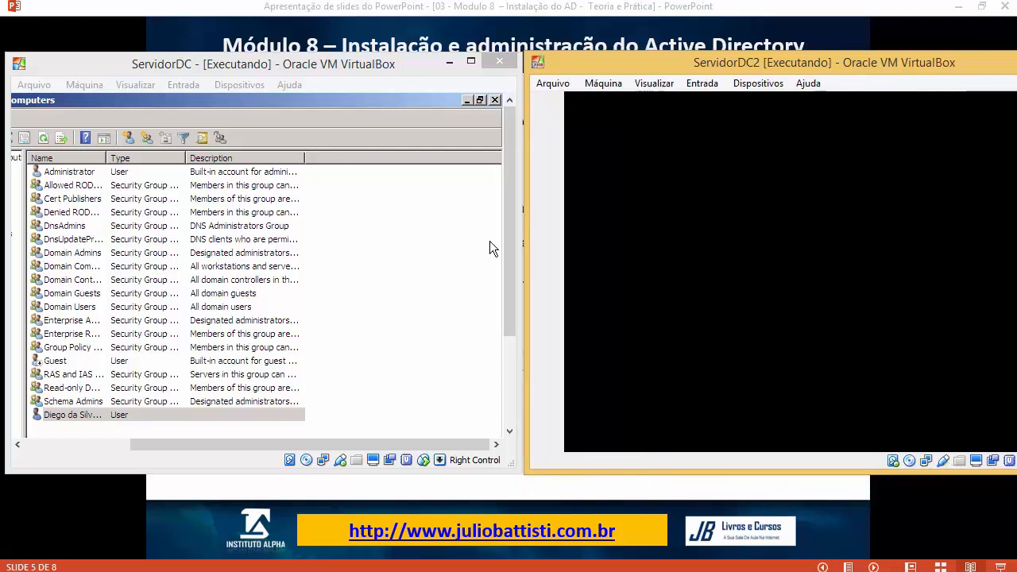
Step: Resize and reposition the ServidorDC and ServidorDC2 windows side by side
click(231, 98)
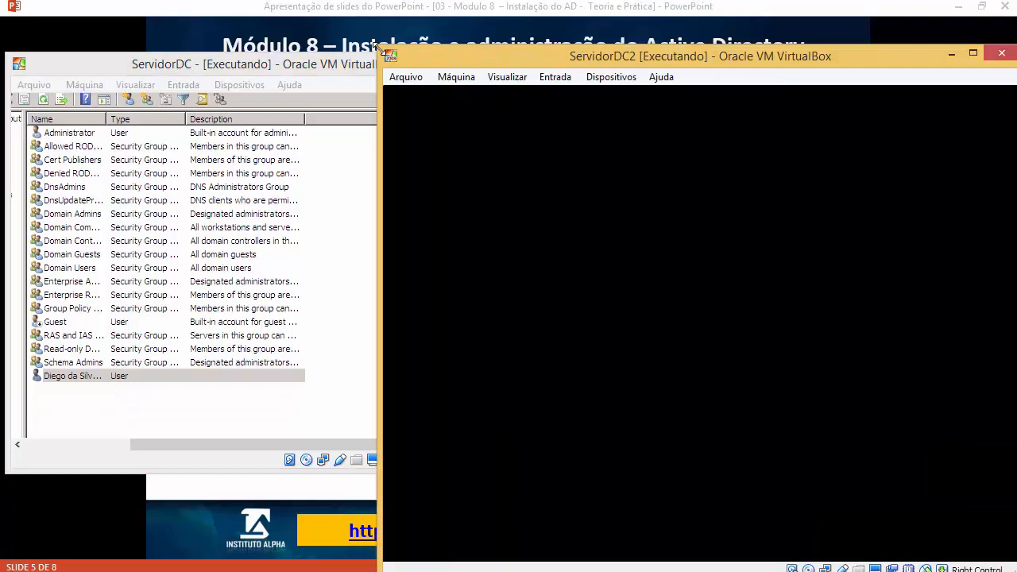
drag(379, 48, 562, 62)
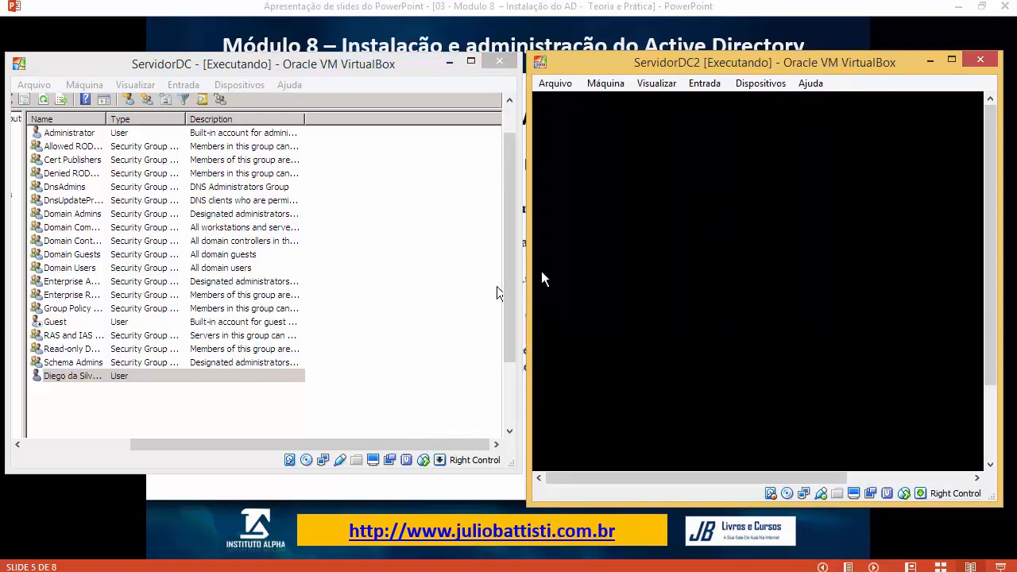
mouse_move(457, 63)
mouse_down()
mouse_move(535, 68)
mouse_move(455, 68)
mouse_up()
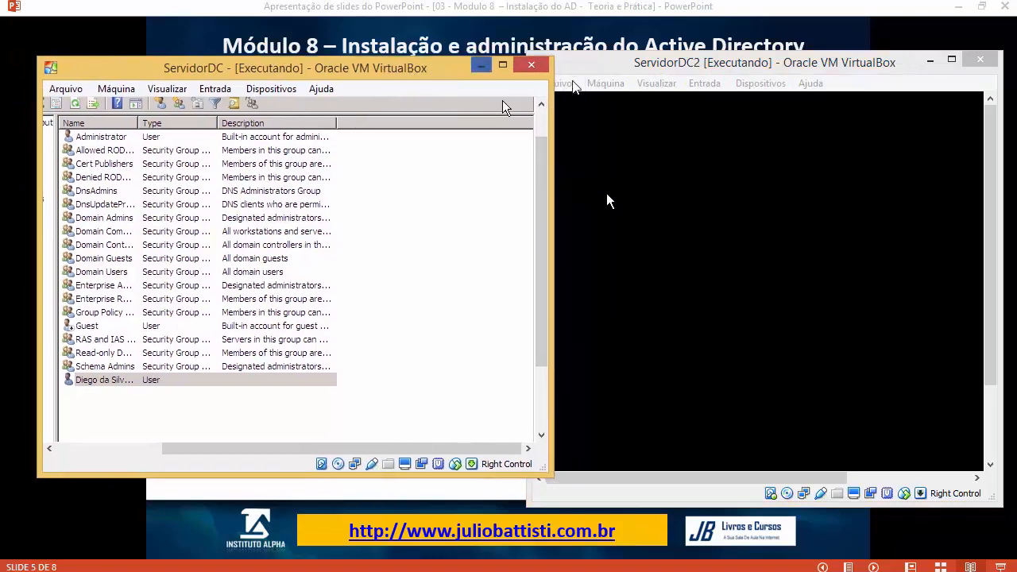
Step: On ServidorDC, list curso.com's Domain Controllers, select SERVIDORDC2, and sort by DC Type
click(503, 65)
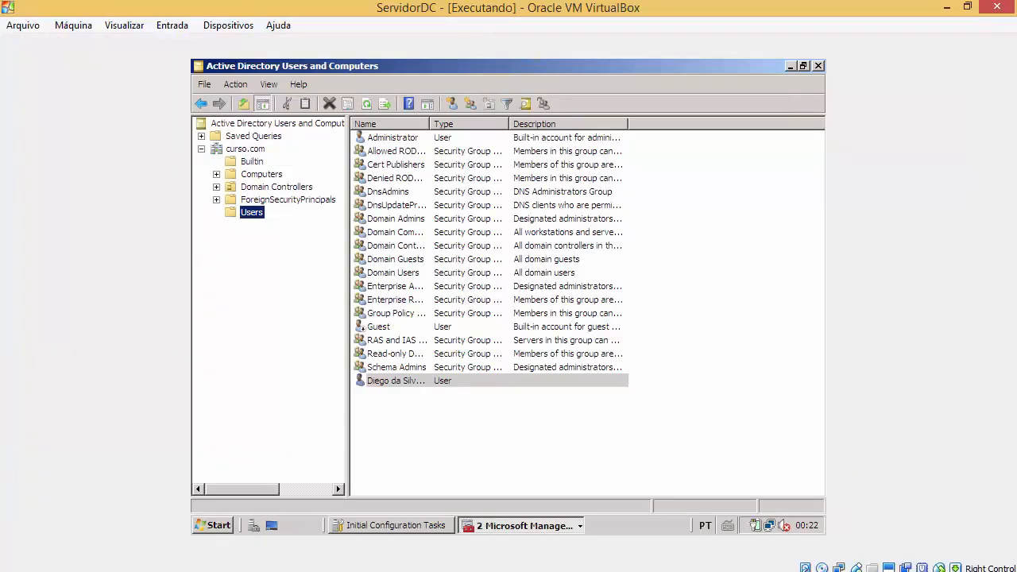
click(253, 149)
click(246, 175)
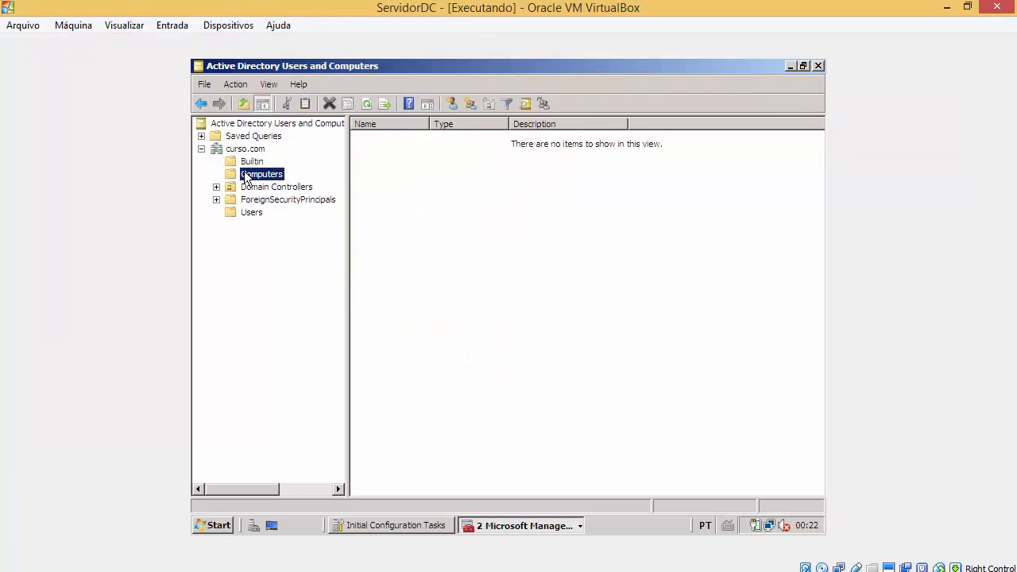
click(246, 189)
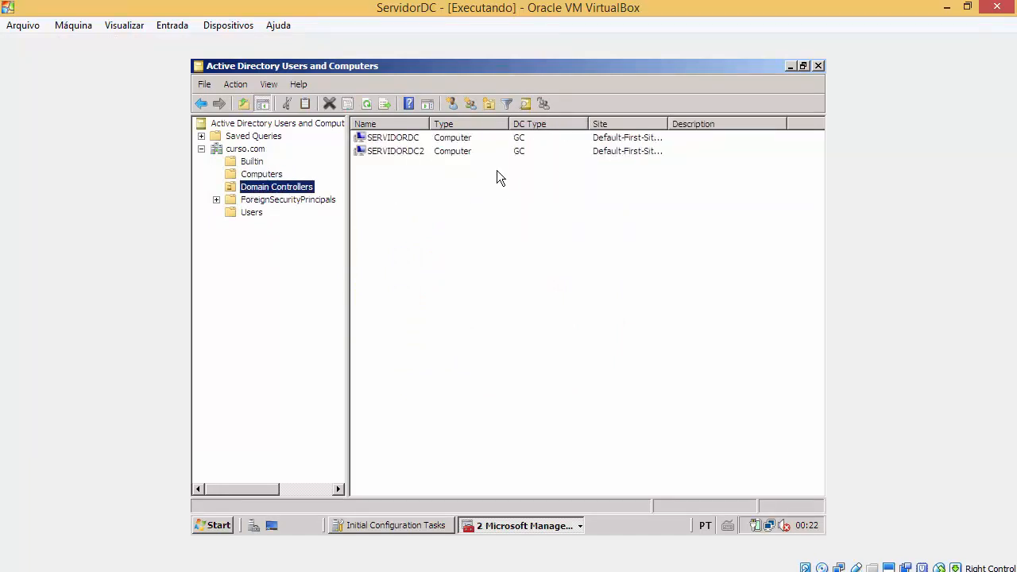
click(478, 152)
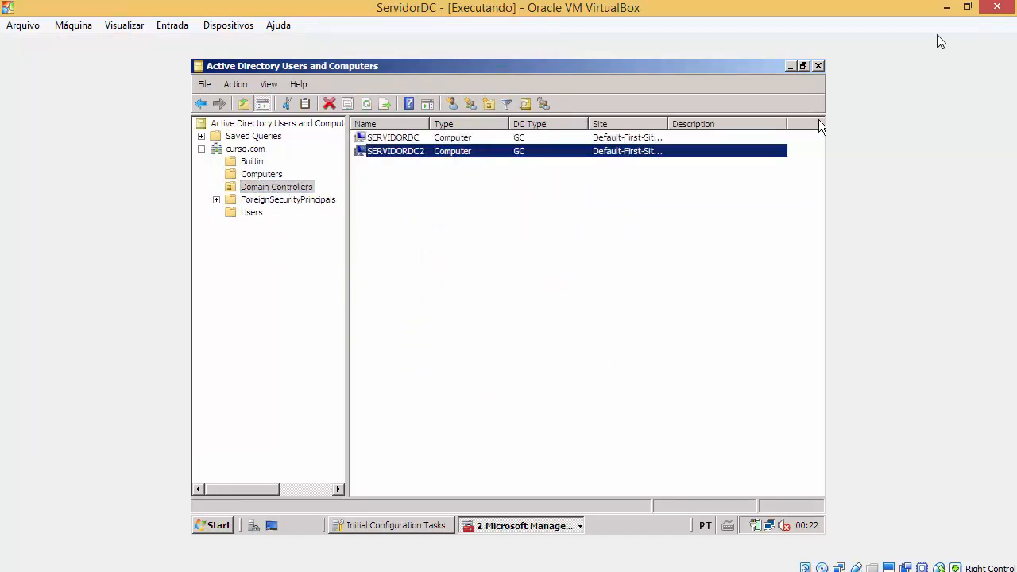
click(967, 7)
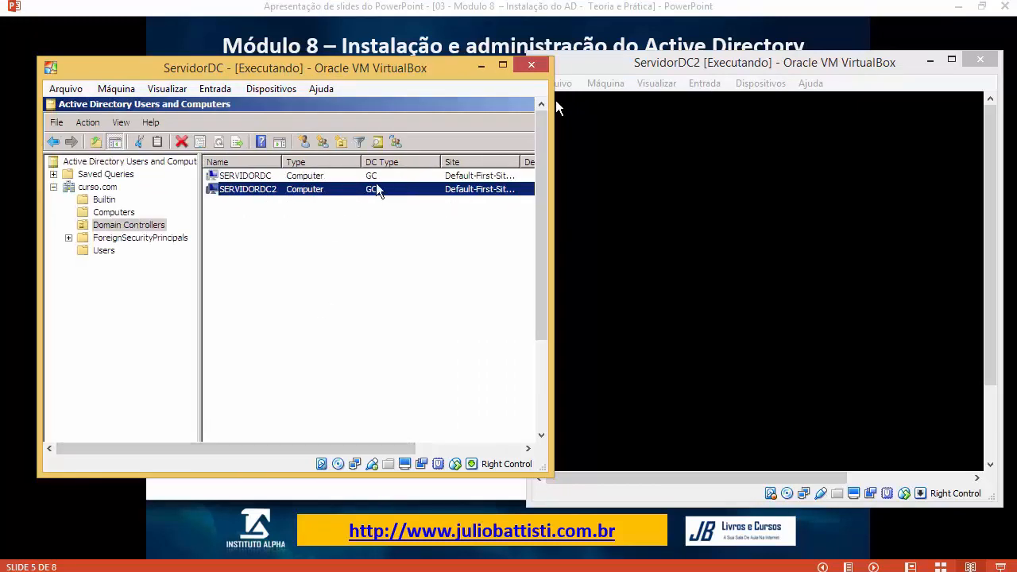
click(386, 163)
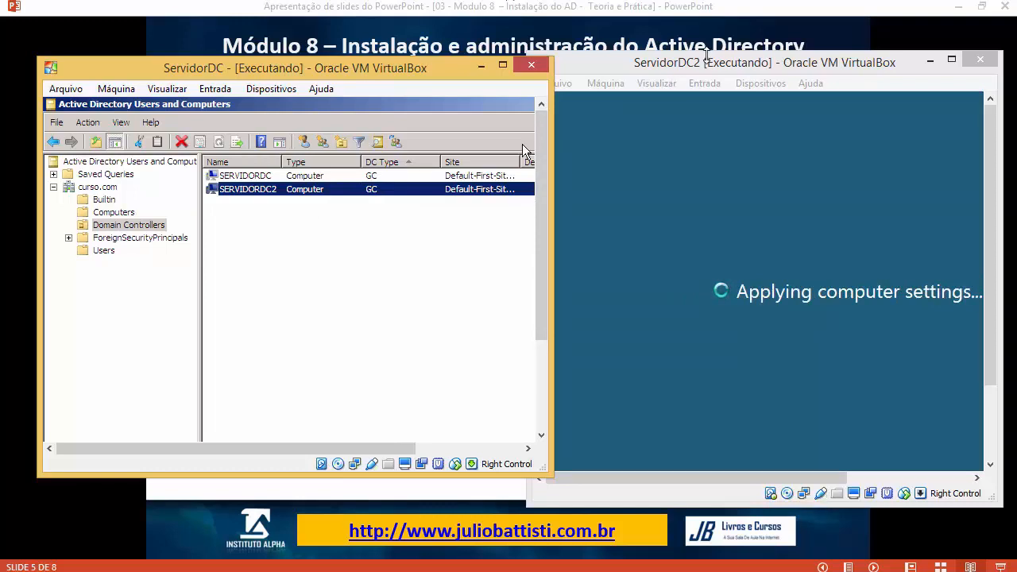
Step: Show ServidorDC's curso.com Users container and select the Administrator account while ServidorDC2 boots
click(705, 54)
click(357, 90)
click(811, 64)
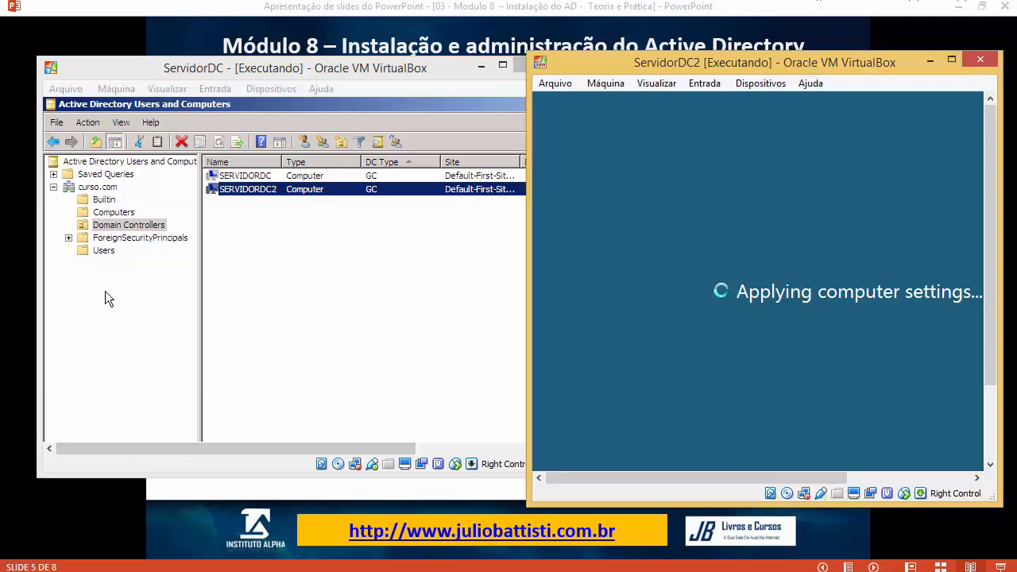
click(102, 252)
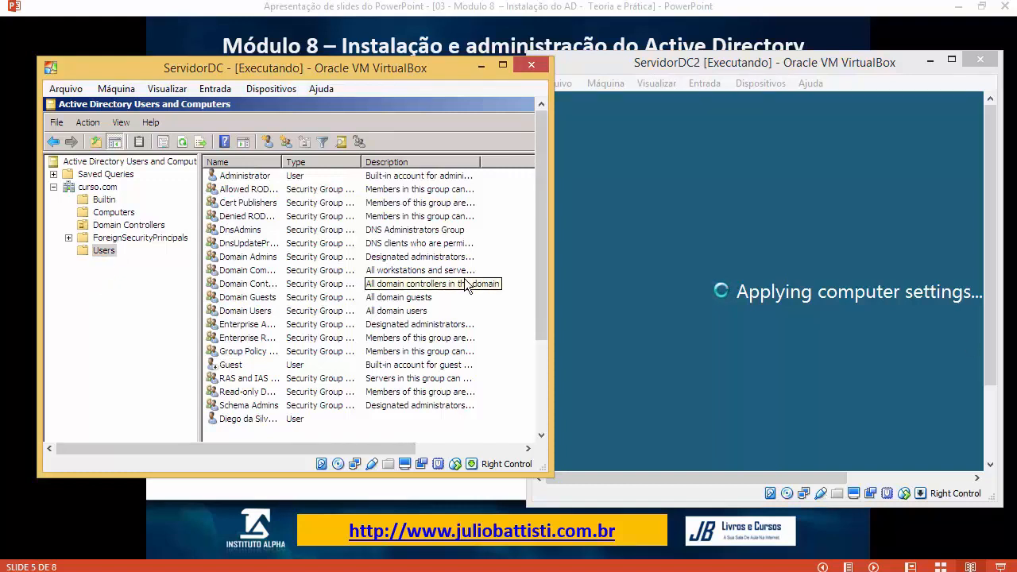
click(236, 418)
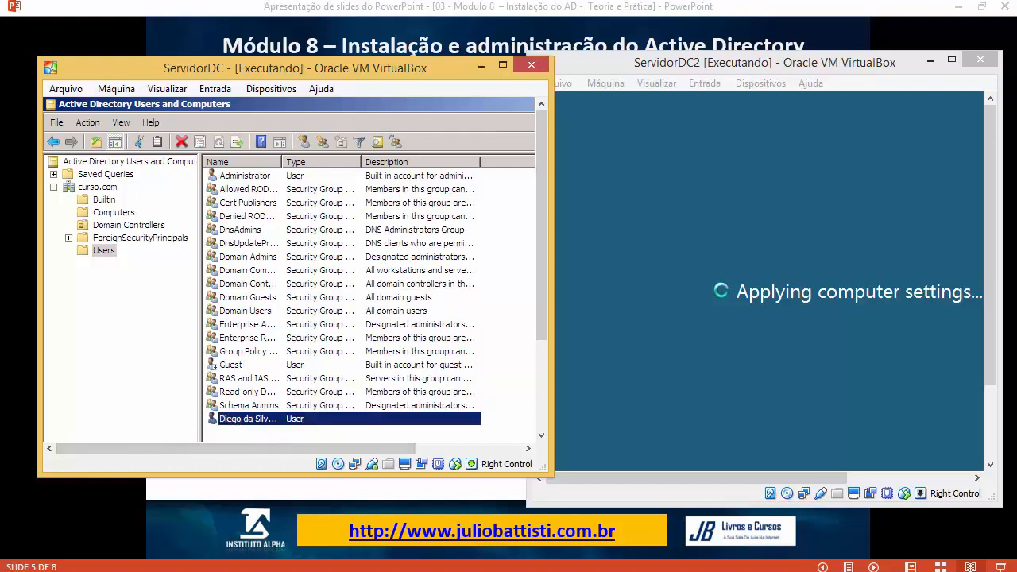
click(262, 176)
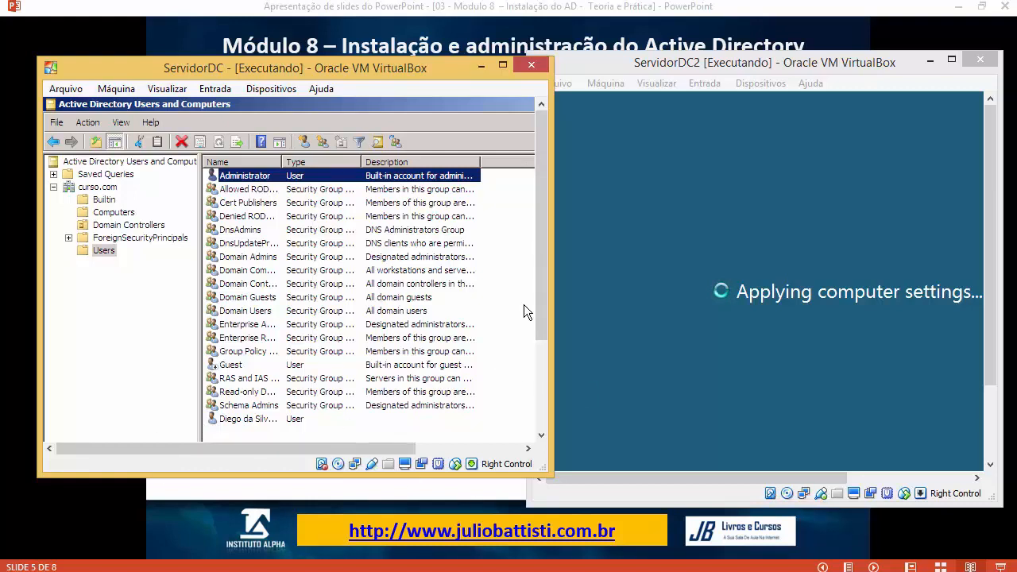
click(848, 71)
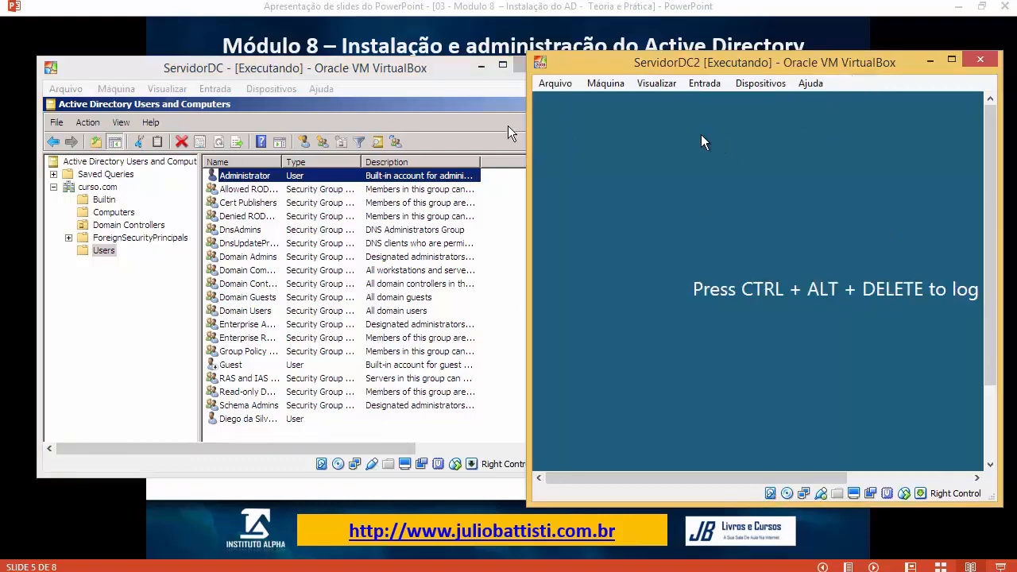
Step: Send Ctrl-Alt-Del to ServidorDC2, sign in with the Administrator password, and adjust its window
click(715, 88)
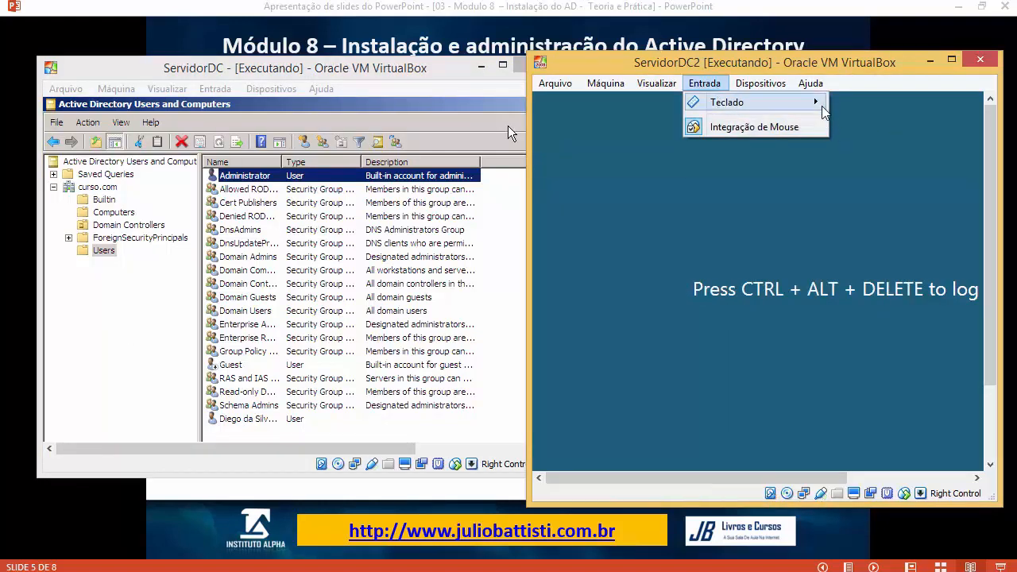
click(508, 127)
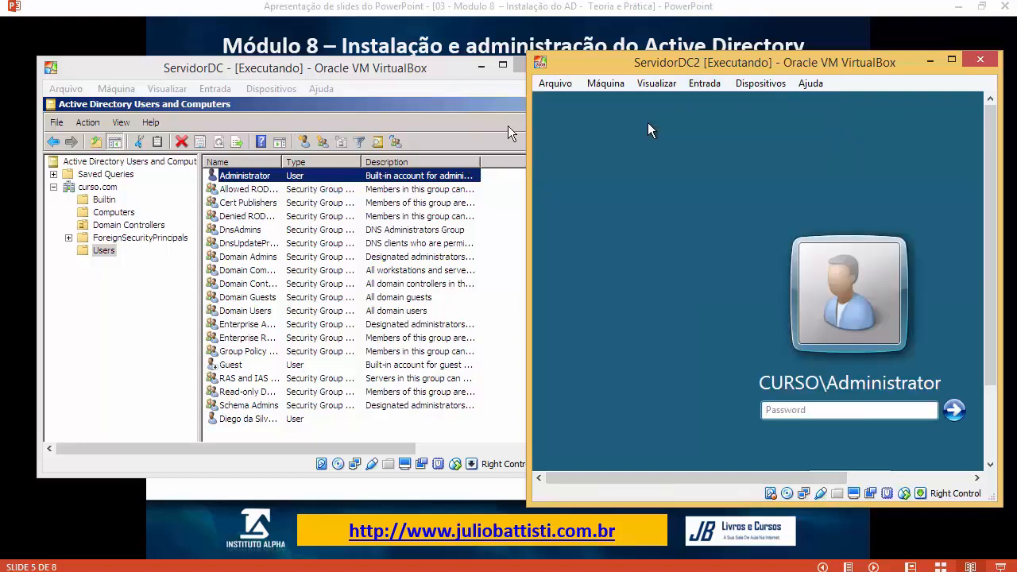
text(*****)
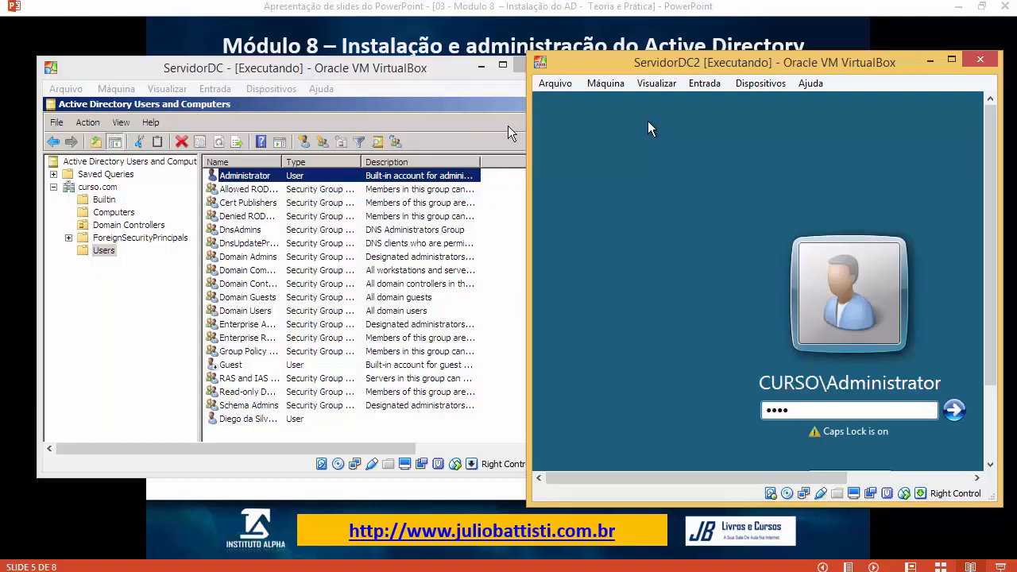
key(Return)
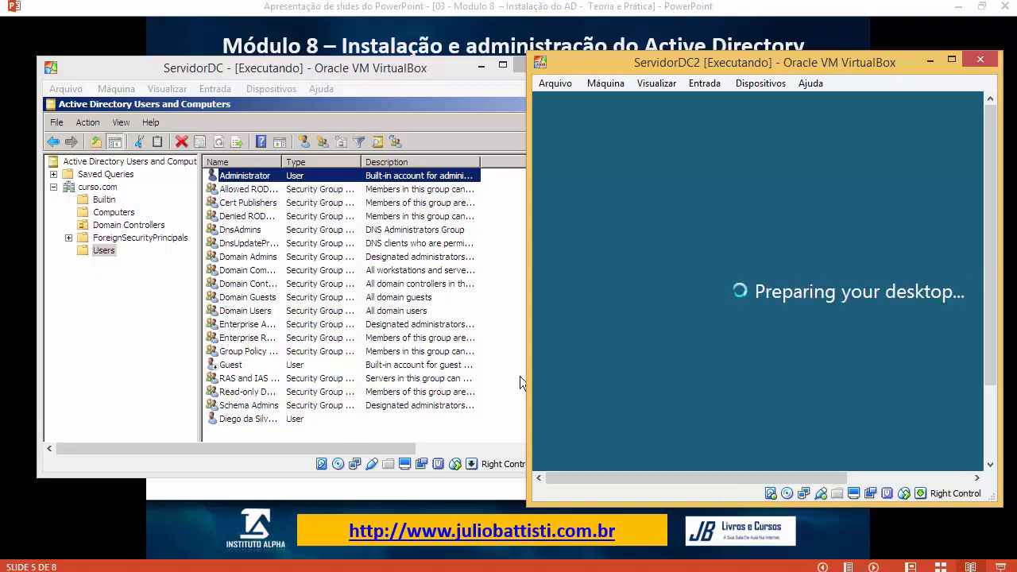
drag(655, 70, 674, 73)
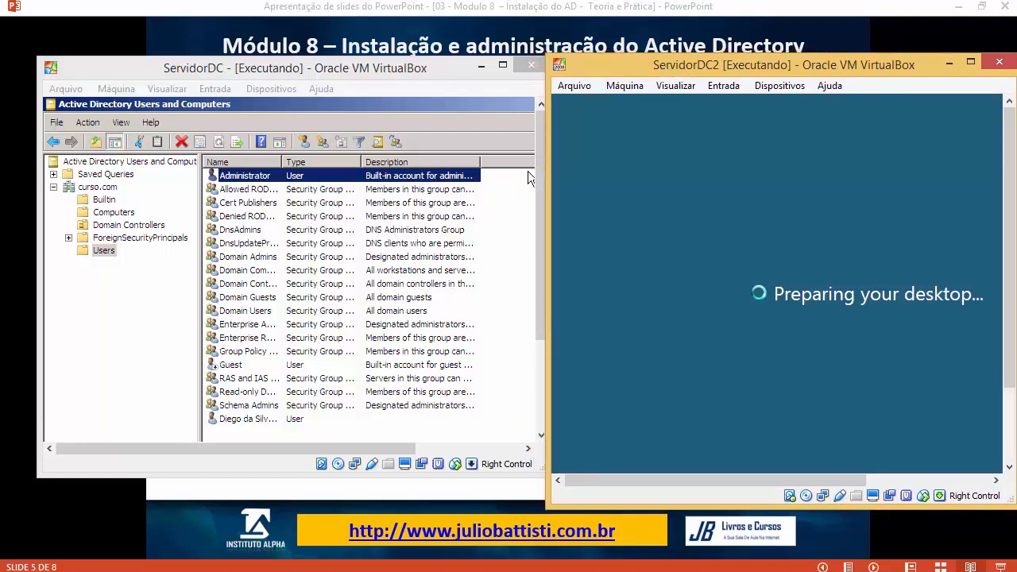
drag(634, 508, 632, 480)
Step: Advance the lesson slides through to the final 'Próximos passos' slide
click(464, 571)
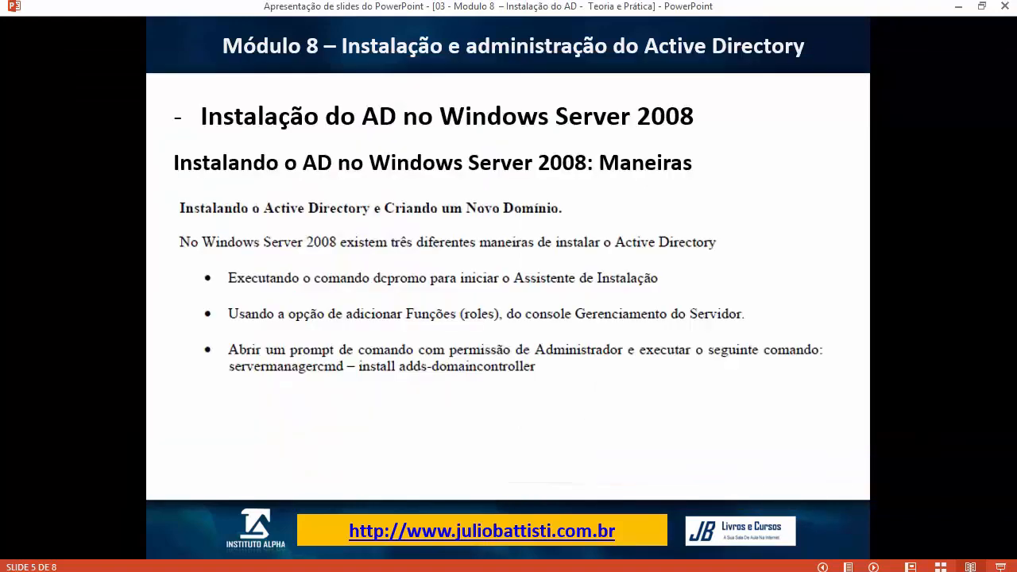
click(469, 427)
click(450, 259)
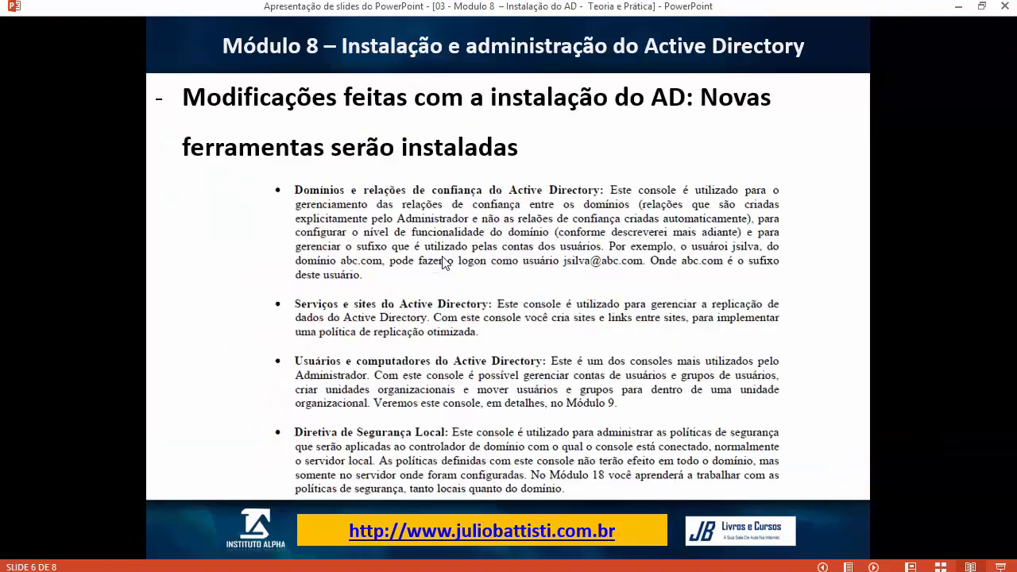
click(442, 263)
click(440, 234)
scroll(399, 213, up, 1)
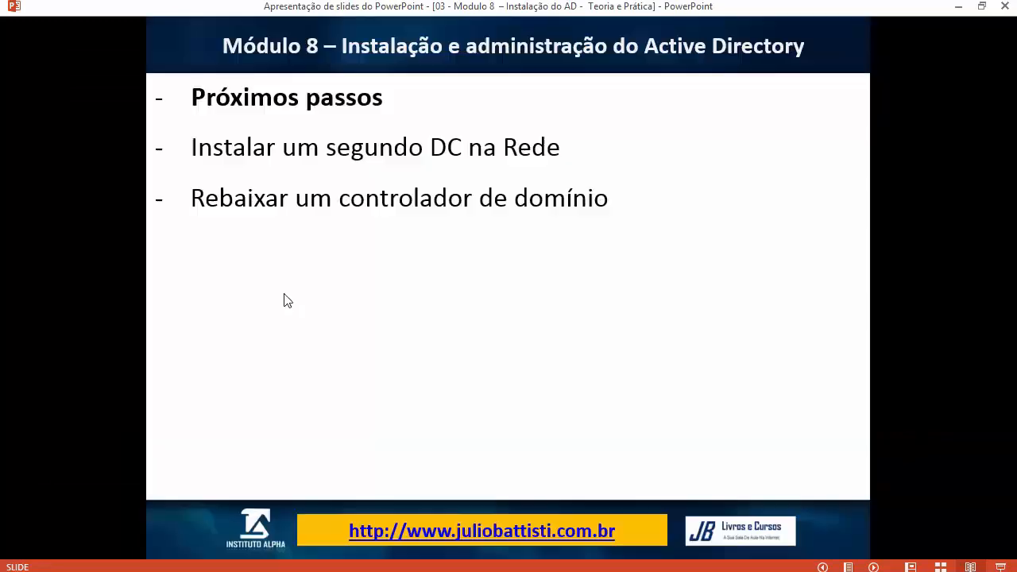
click(232, 571)
Step: On ServidorDC, open curso.com's Domain Controllers list and select the SERVIDORDC2 entry
click(427, 495)
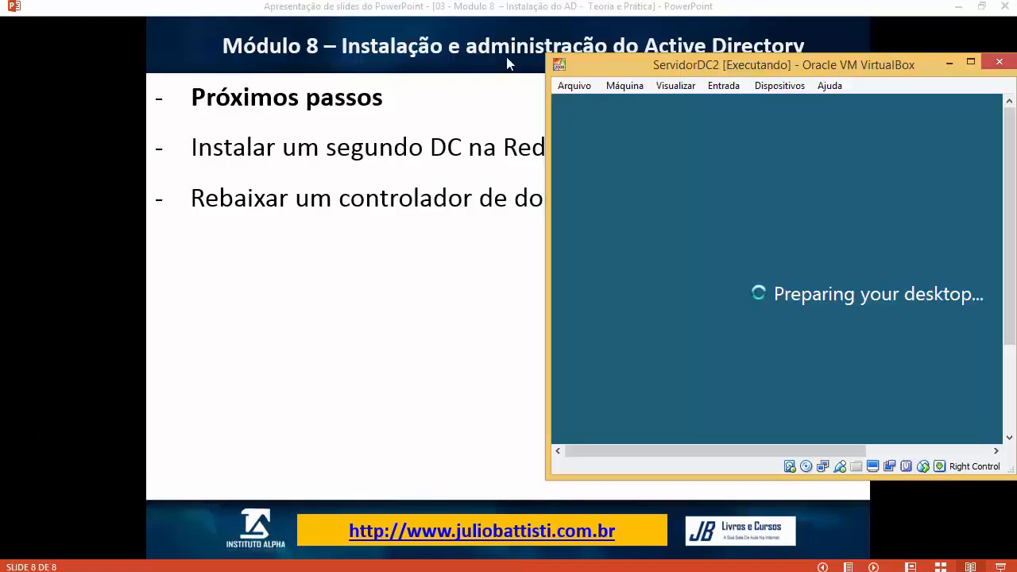
click(275, 509)
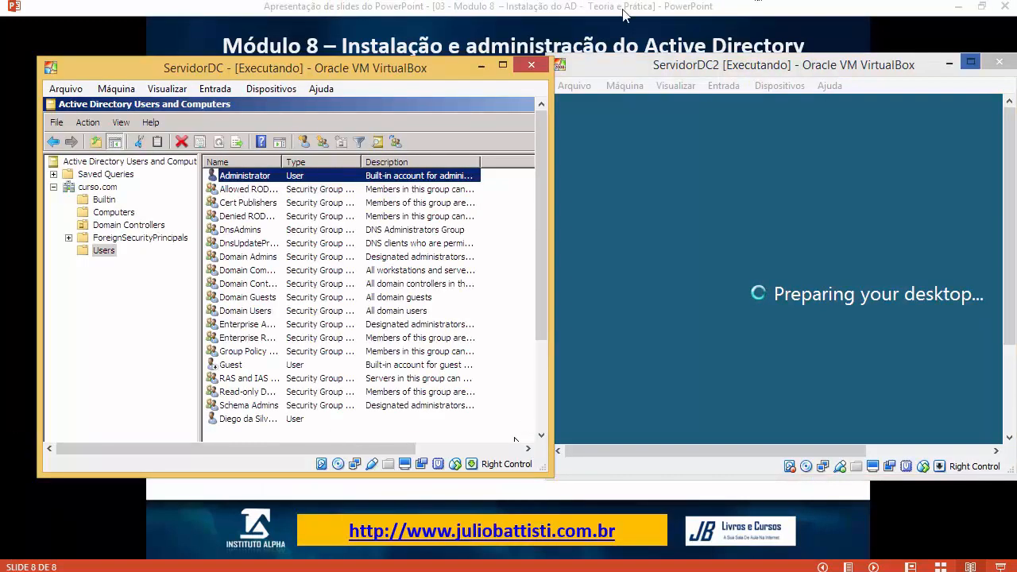
click(906, 62)
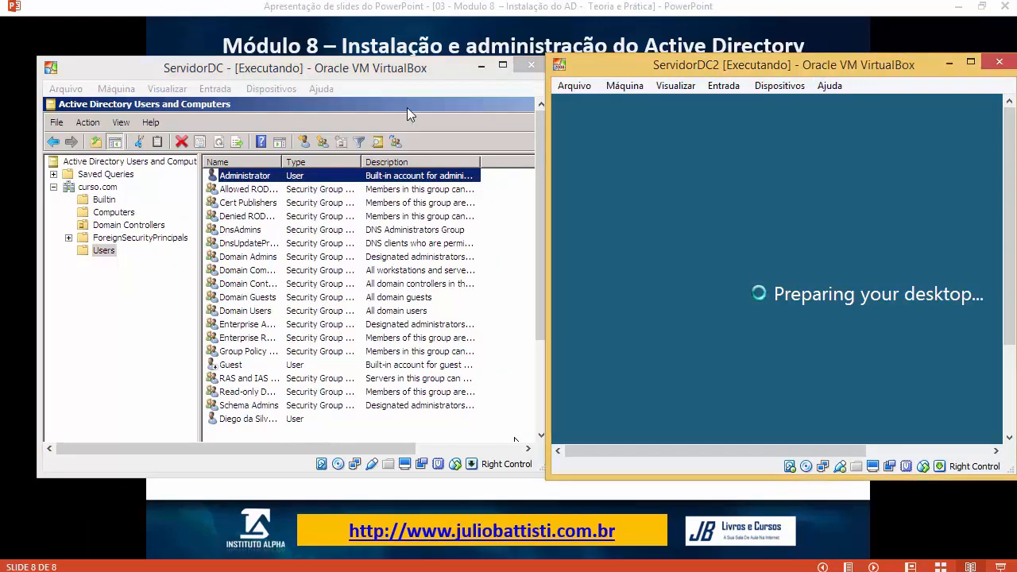
click(113, 212)
click(132, 227)
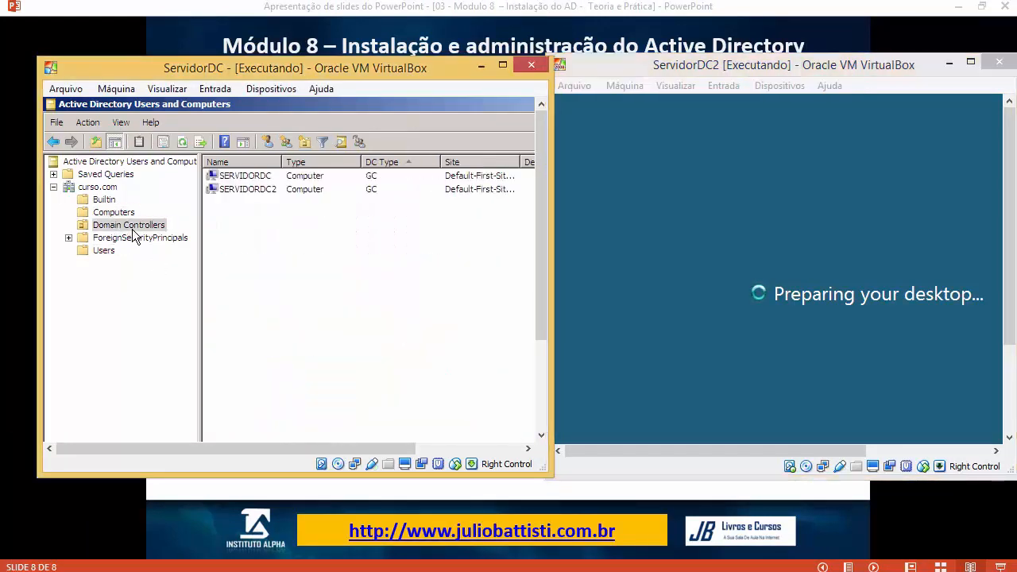
click(353, 191)
click(903, 274)
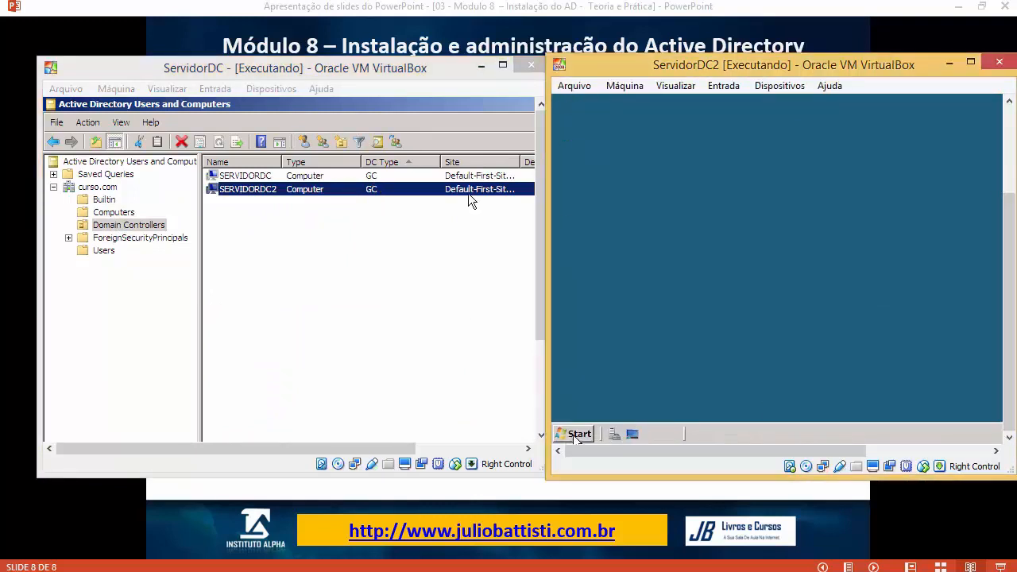
click(576, 435)
Step: Launch Active Directory Users and Computers on ServidorDC2 from Start > Administrative Tools
mouse_move(859, 240)
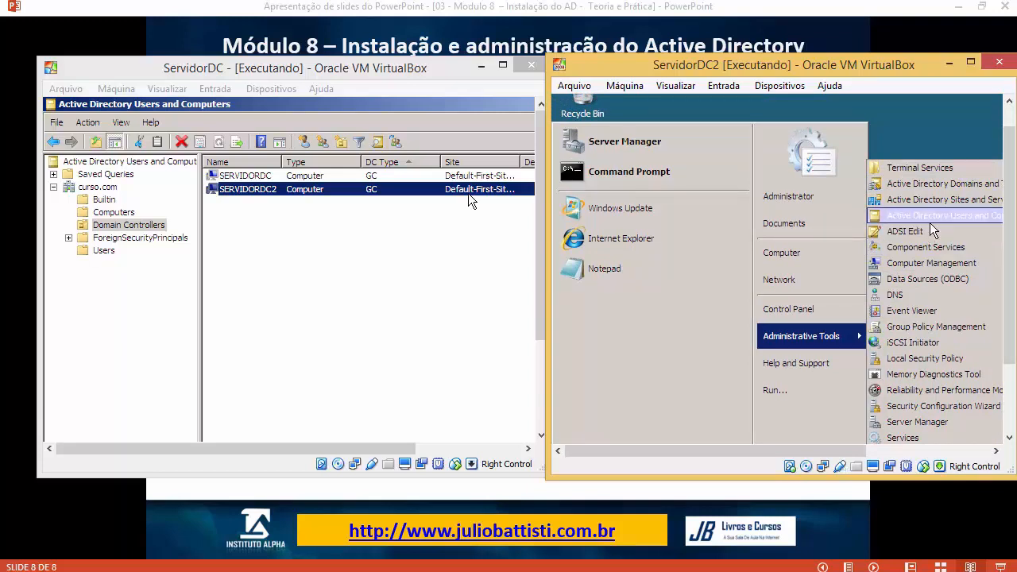
drag(810, 449, 868, 448)
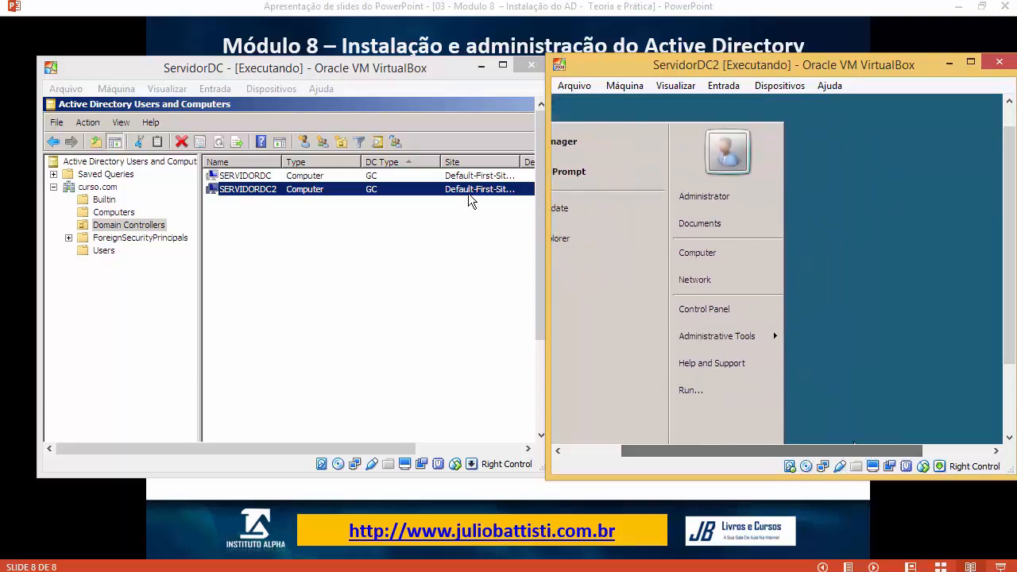
key(super)
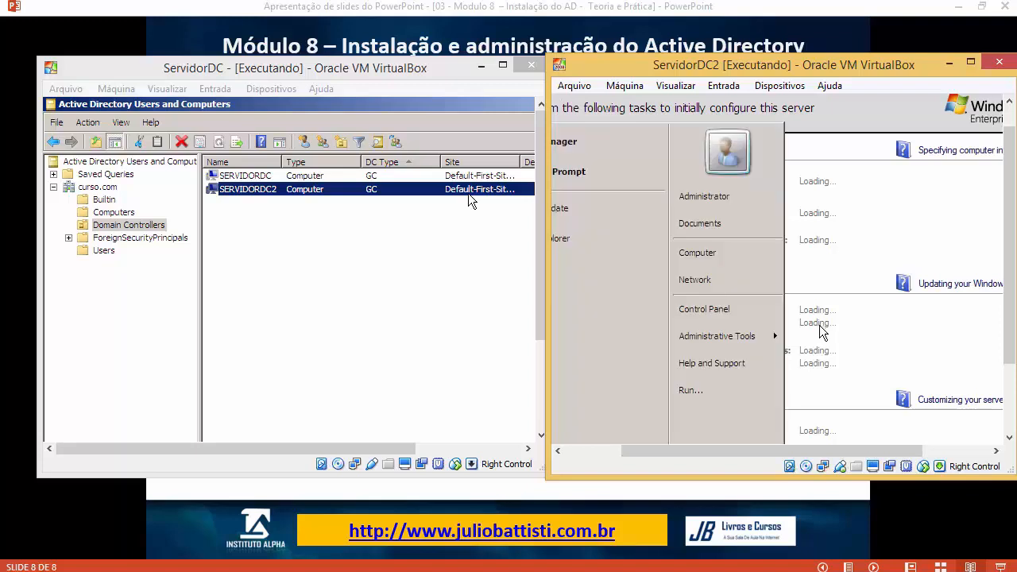
mouse_move(773, 338)
click(875, 221)
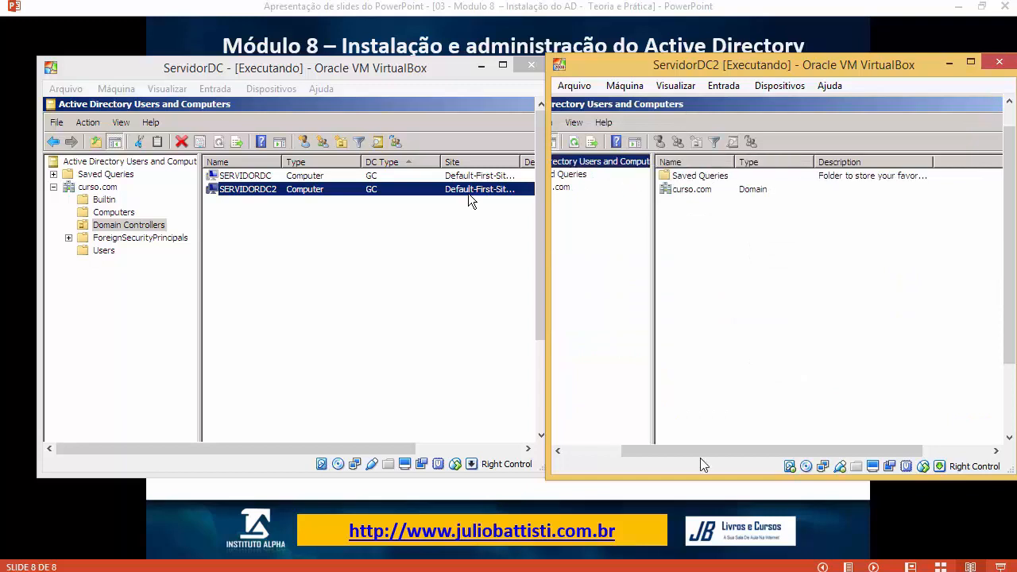
Step: Arrange both VM windows side by side, moving ServidorDC left and widening ServidorDC2
drag(700, 443, 567, 454)
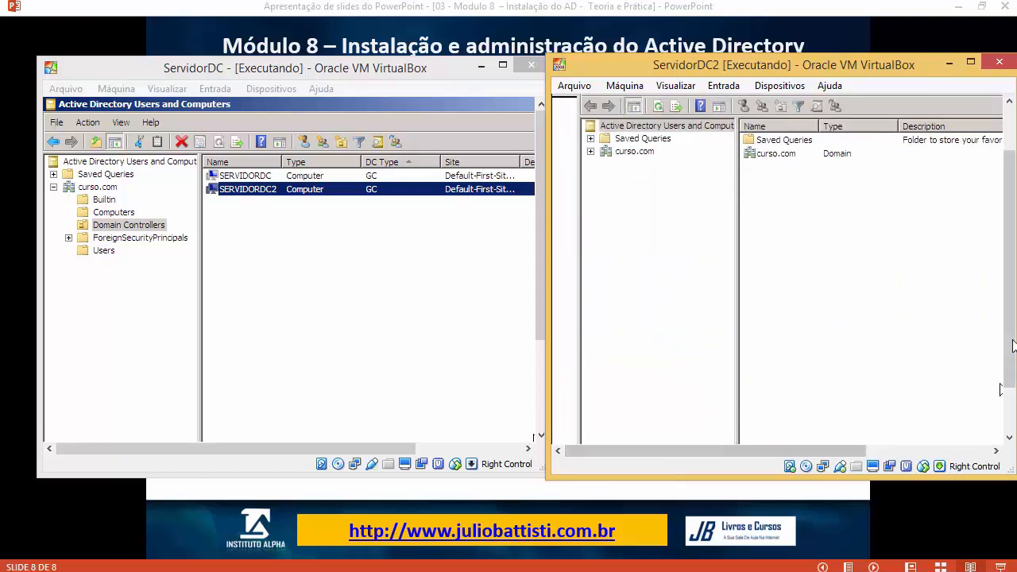
drag(1011, 345, 1008, 275)
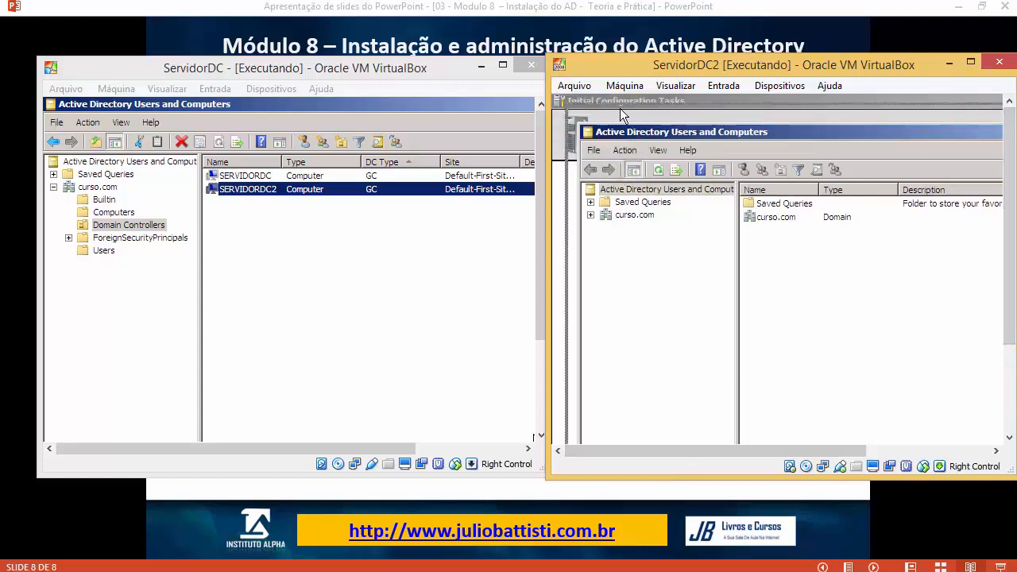
click(276, 70)
drag(276, 70, 238, 71)
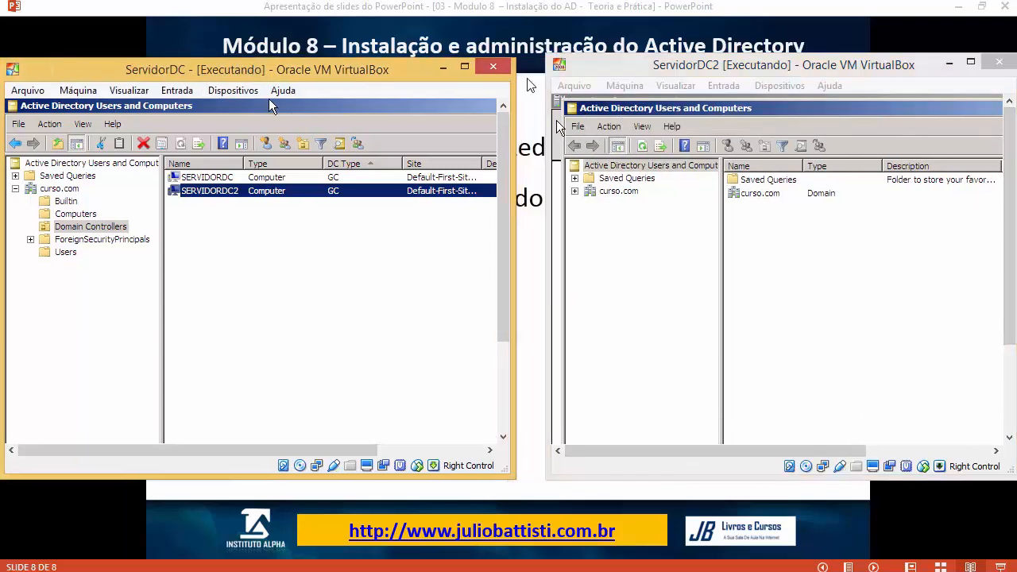
drag(554, 457, 521, 457)
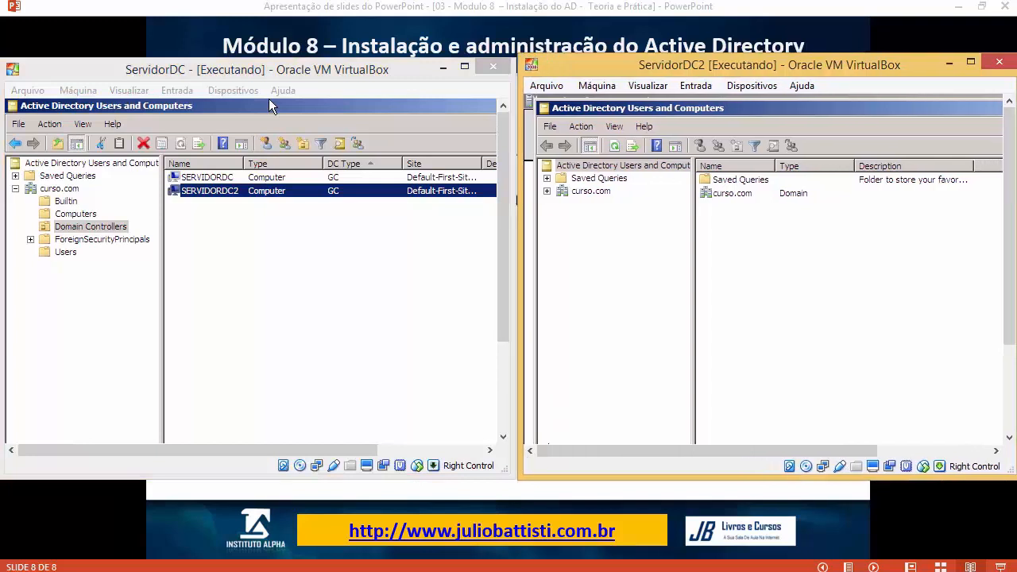
Step: Start a new user in ServidorDC's Users container named 'teste tete' with logon name teste
click(65, 252)
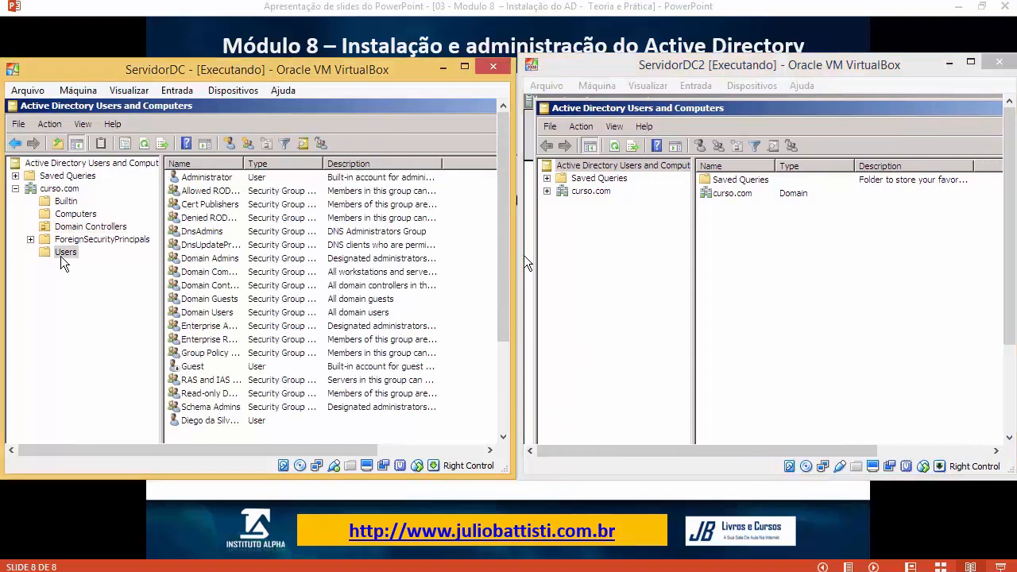
right_click(67, 254)
mouse_move(147, 300)
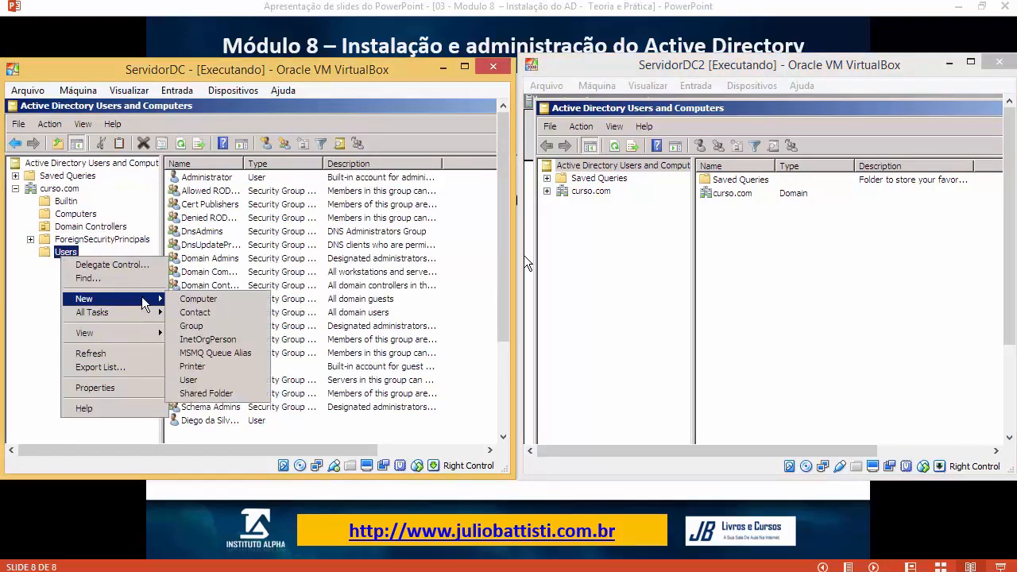
click(205, 382)
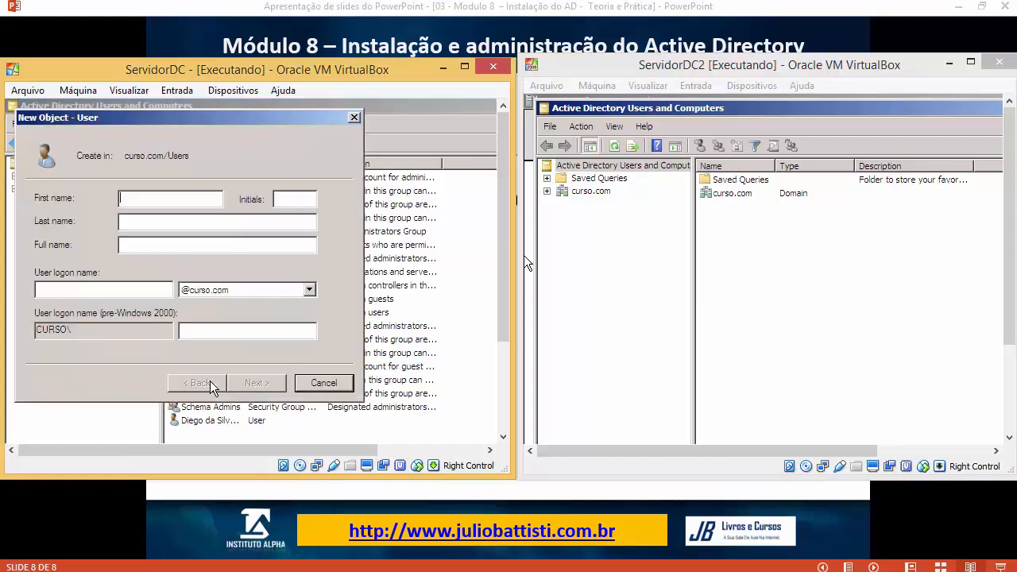
text(teste tete)
click(140, 290)
text(teste)
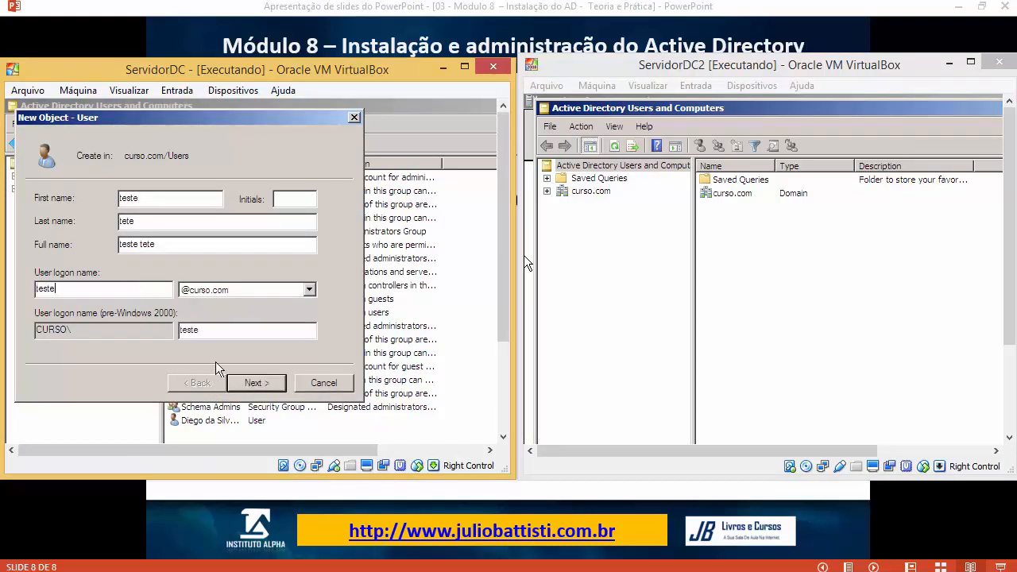
Step: Enter the new user's password and finish creating the account
click(257, 382)
text(aaaaa)
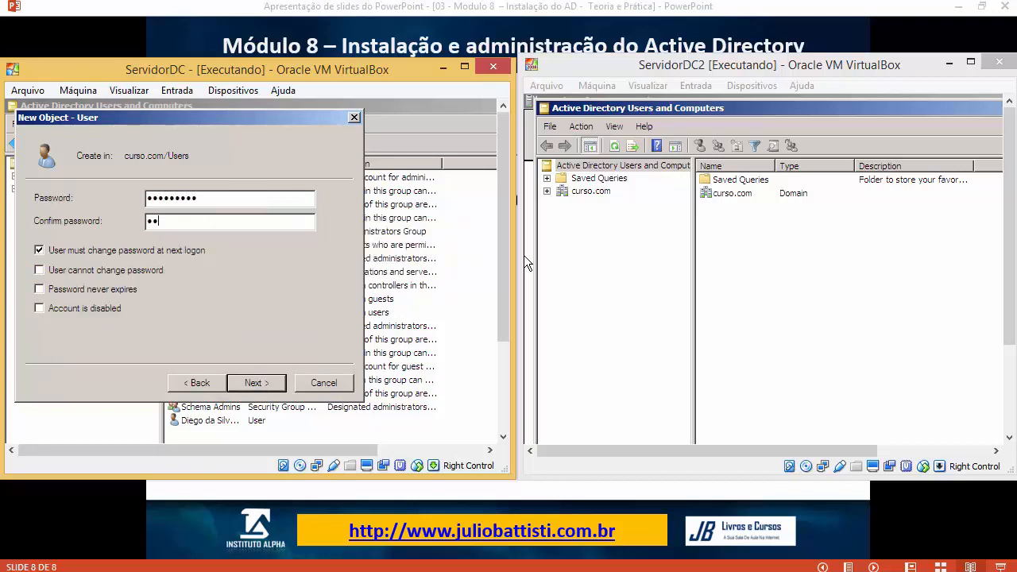
text(aaaaaa)
click(280, 383)
click(280, 383)
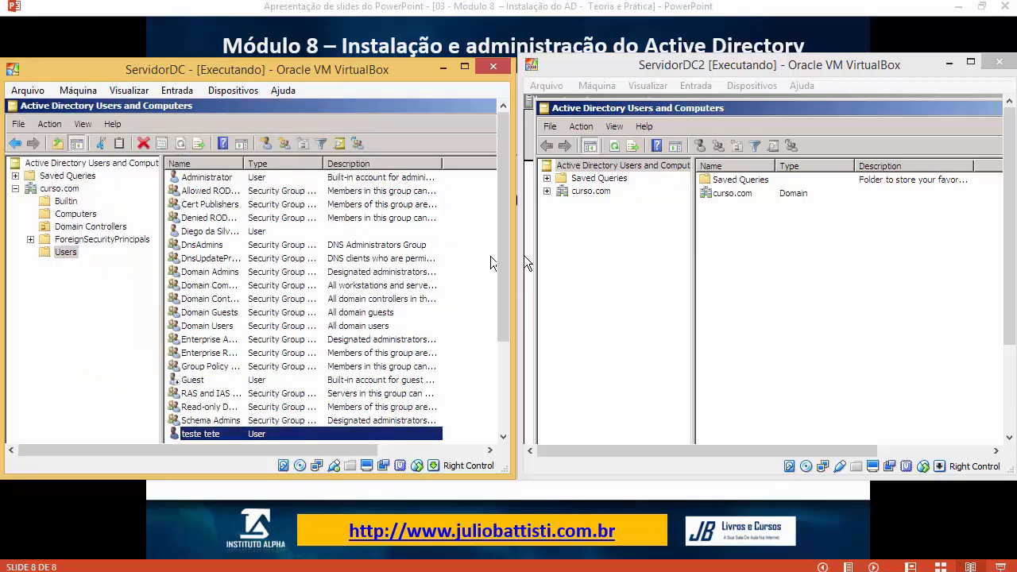
Step: On ServidorDC2, expand curso.com, open Users and select the replicated teste tete user
click(588, 199)
click(596, 192)
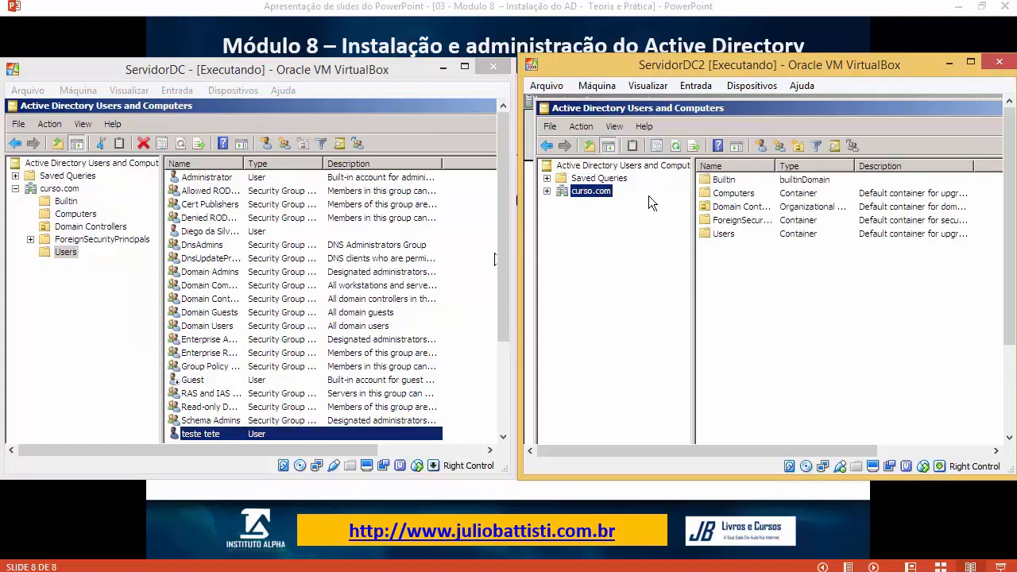
double_click(726, 235)
click(725, 234)
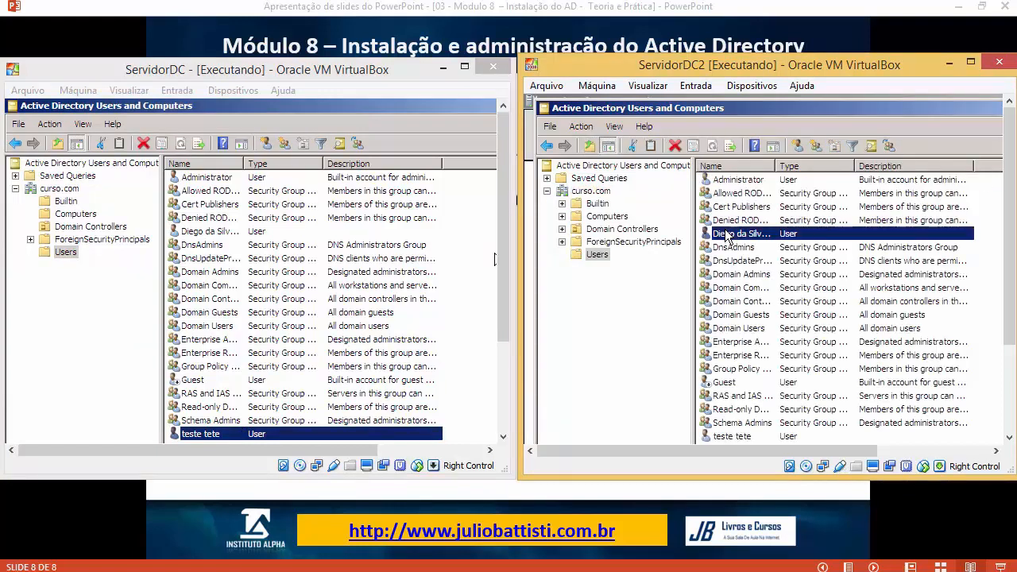
click(755, 440)
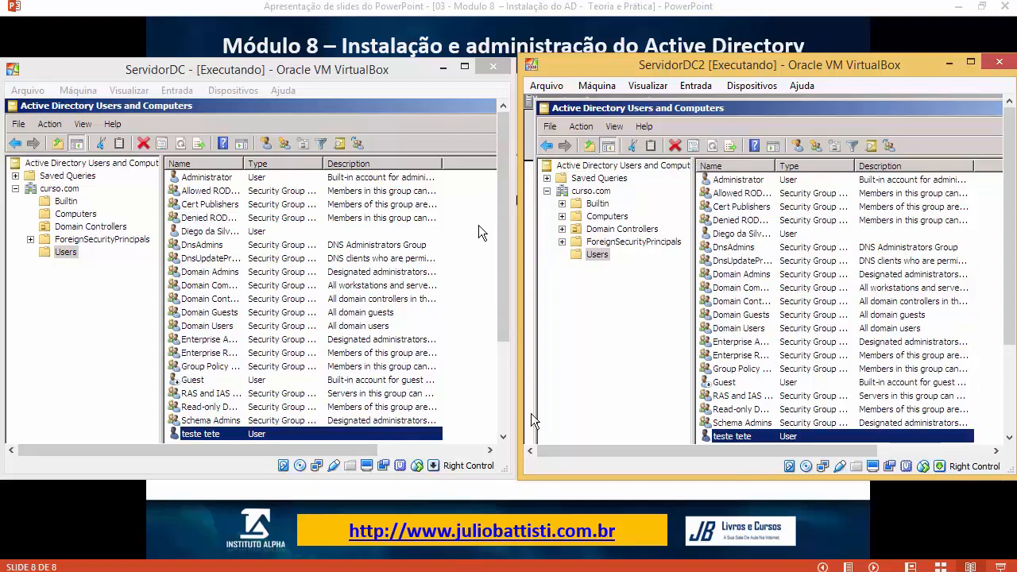
Step: Bring both VM windows back over the slide show and restore them side by side
key(alt+Tab)
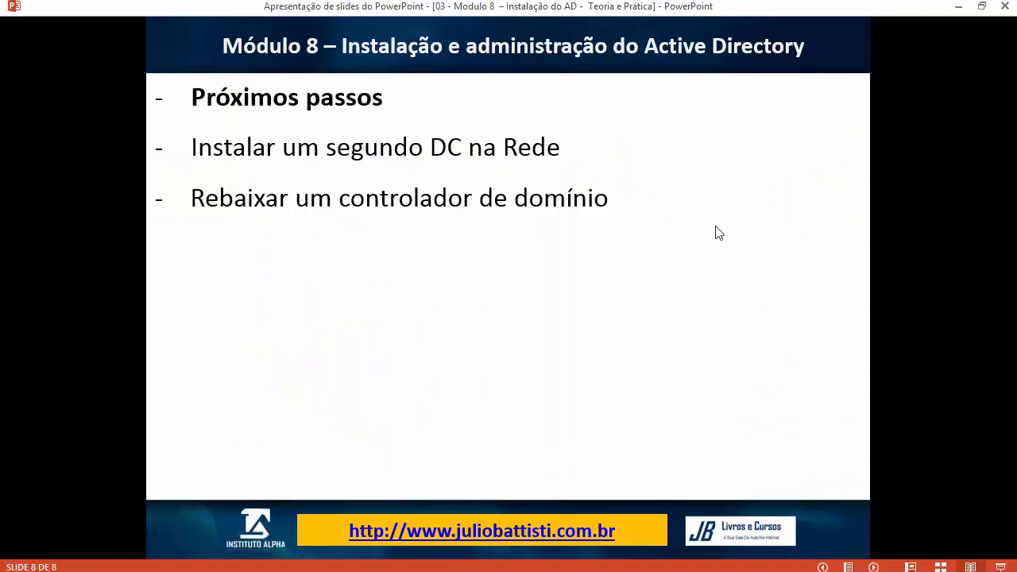
click(416, 488)
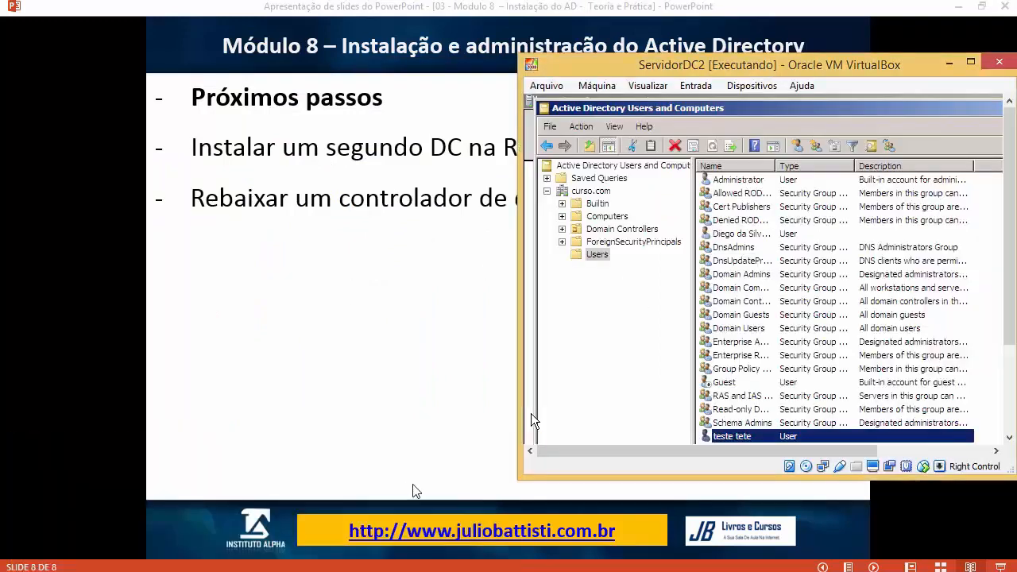
click(263, 491)
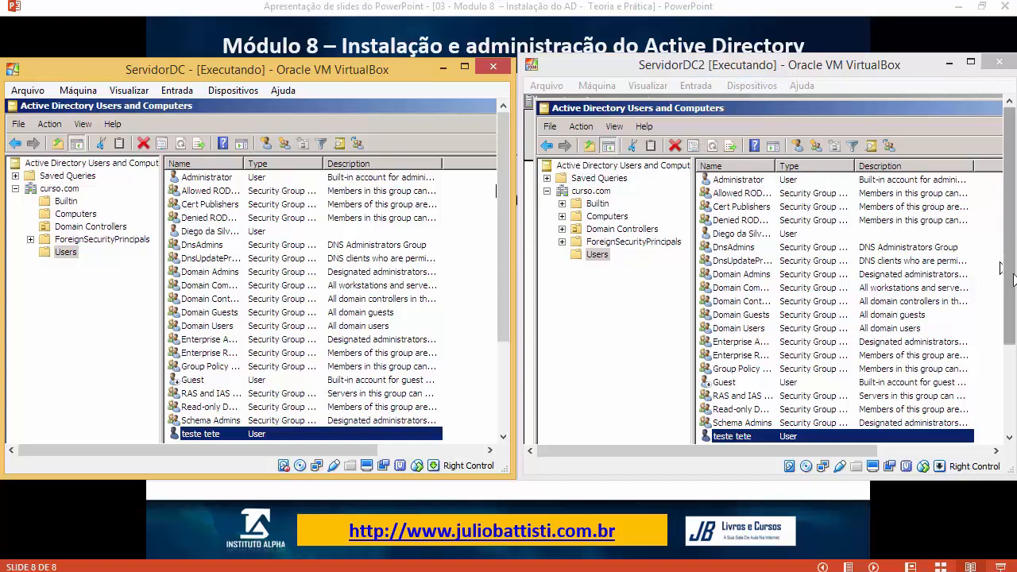
drag(1009, 260, 1009, 356)
Step: Search the ServidorDC2 Start menu for dcpromo and launch it
click(552, 434)
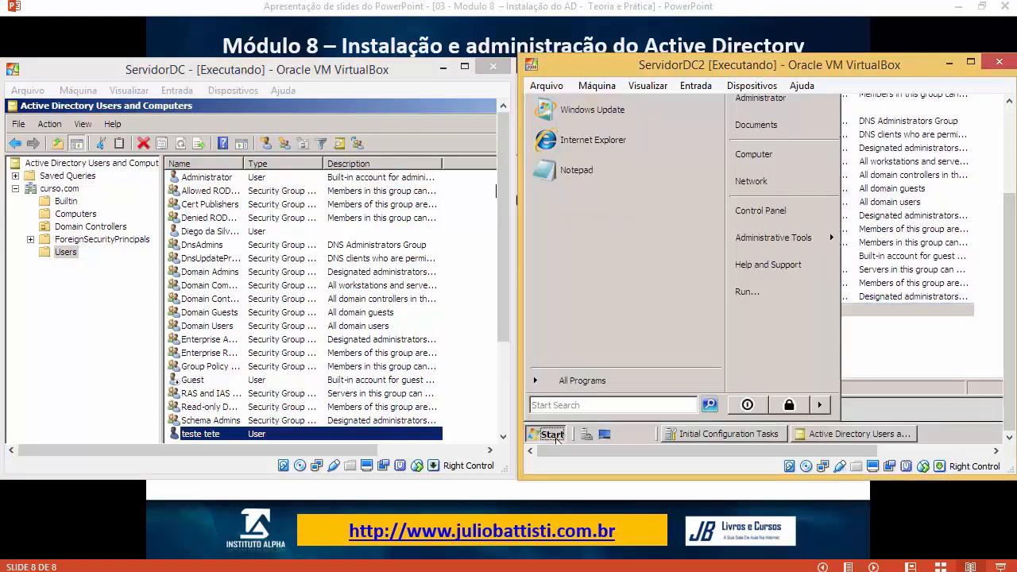
text(dcmpro)
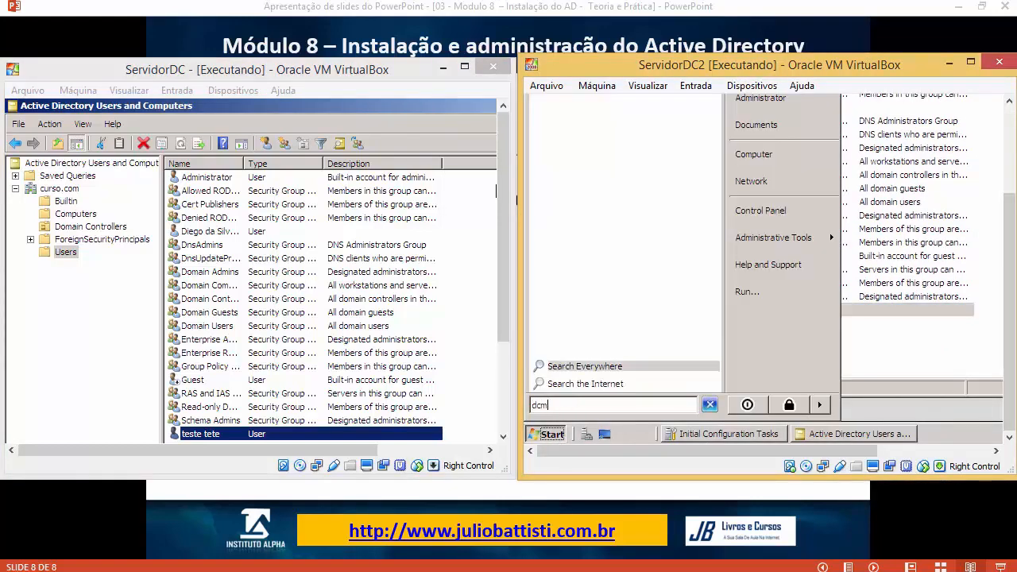
key(BackSpace)
key(BackSpace)
key(BackSpace)
key(BackSpace)
text(promo)
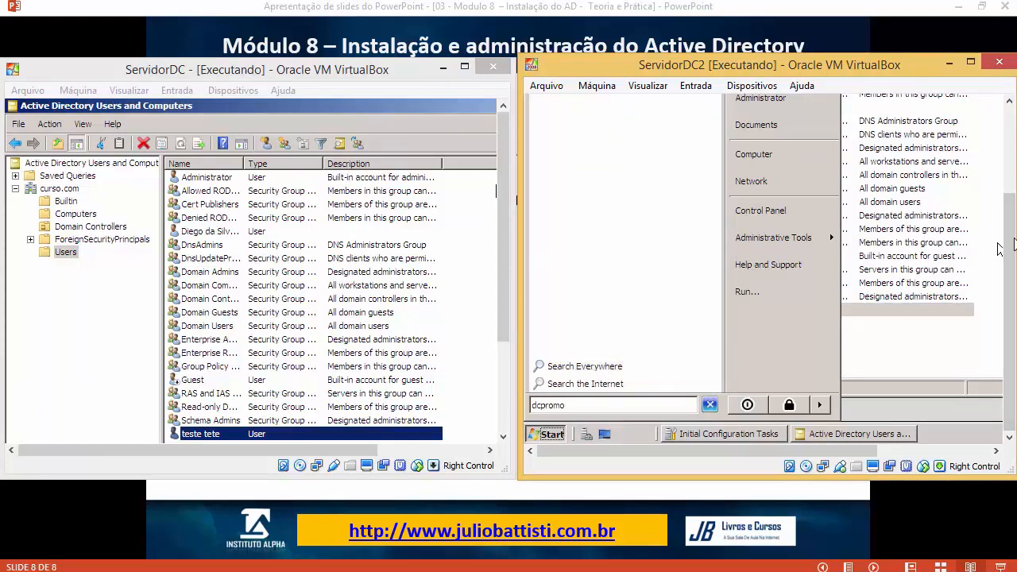
drag(1008, 231, 554, 159)
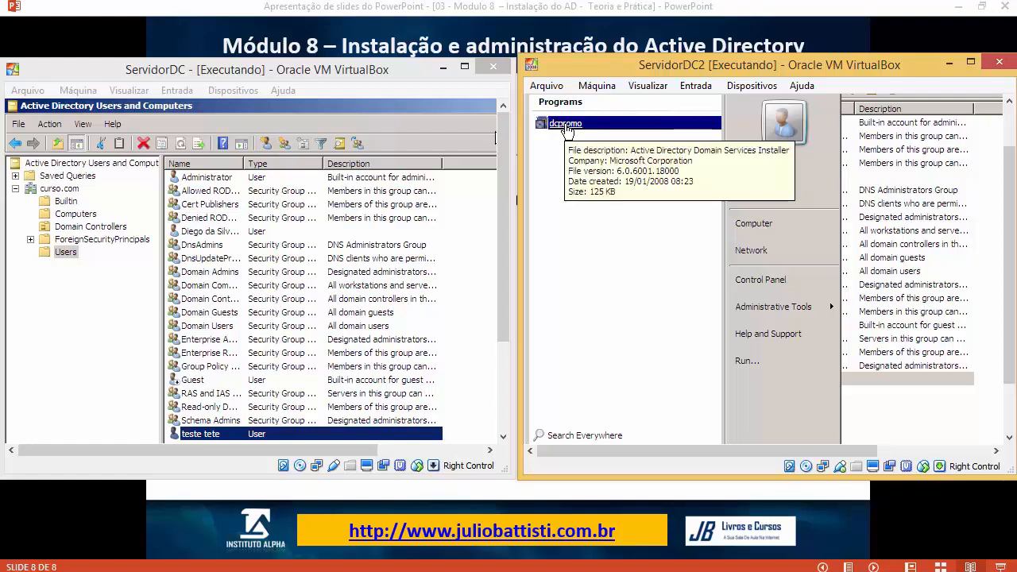
click(565, 125)
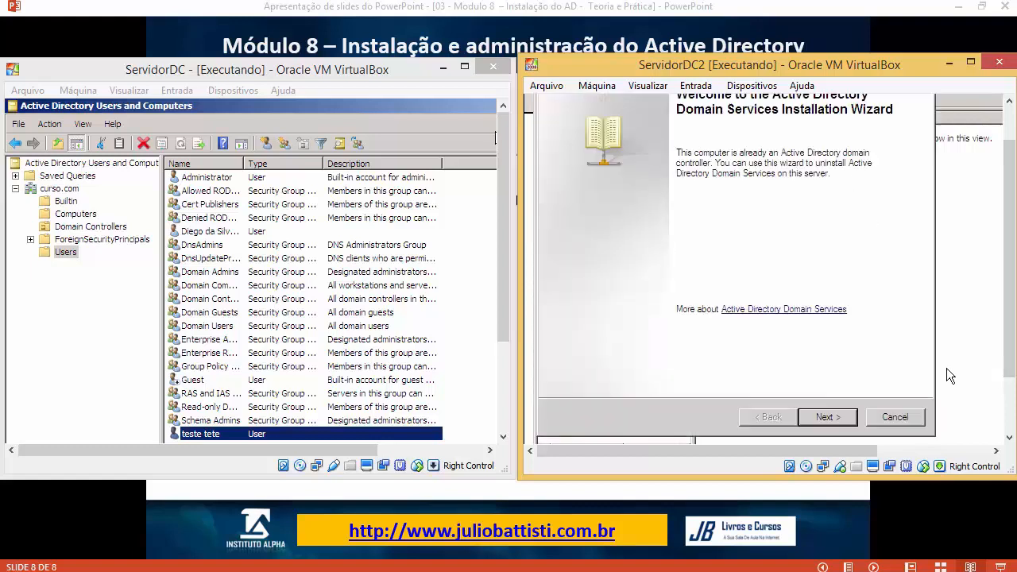
Step: Pass the welcome page, acknowledge the global catalog warning, and choose to delete the domain
click(825, 419)
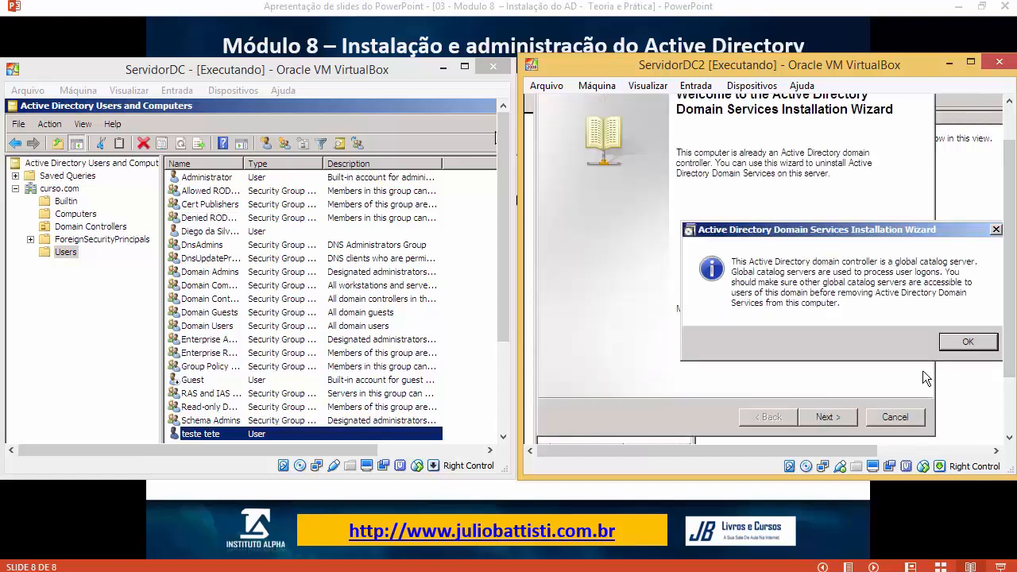
click(964, 343)
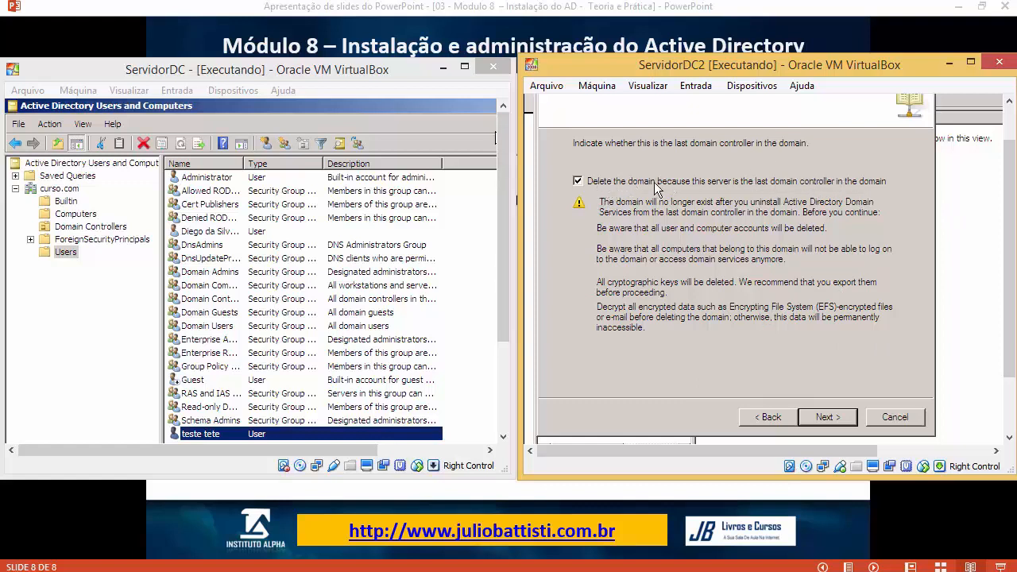
click(828, 417)
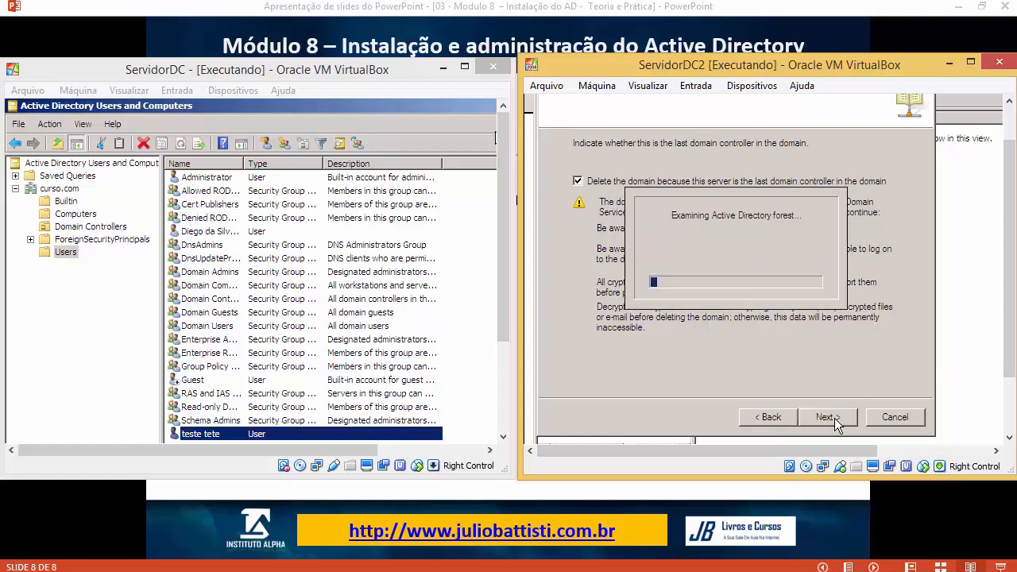
click(906, 343)
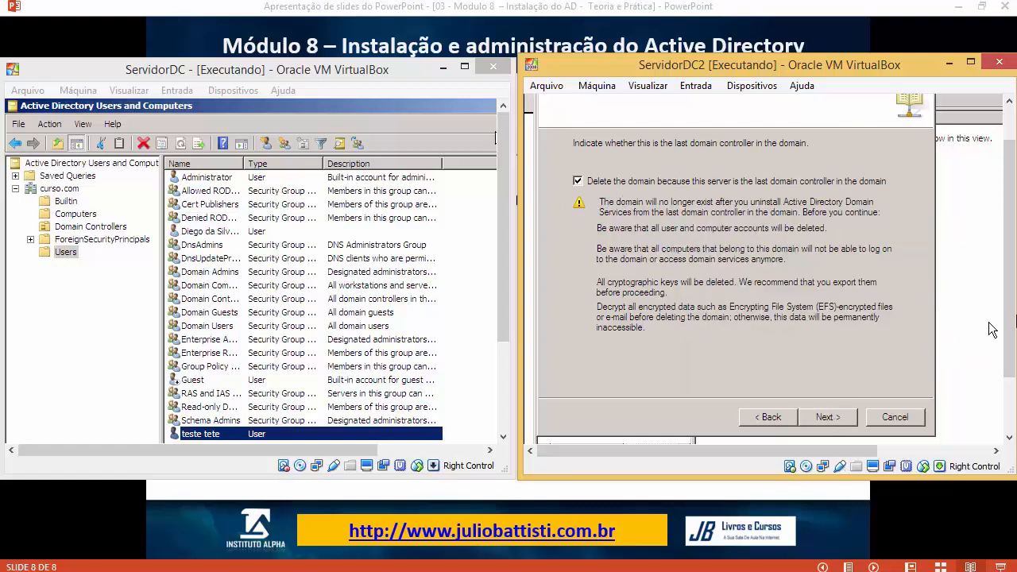
Step: Switch between Active Directory Users and Computers and the removal wizard, ending on the wizard
drag(1010, 335, 1011, 405)
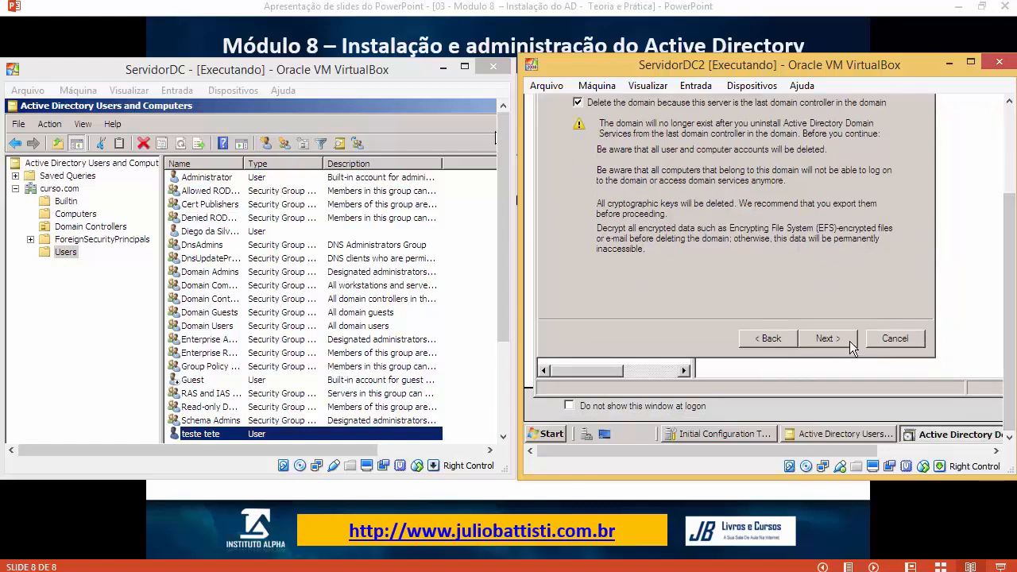
drag(1009, 369, 996, 333)
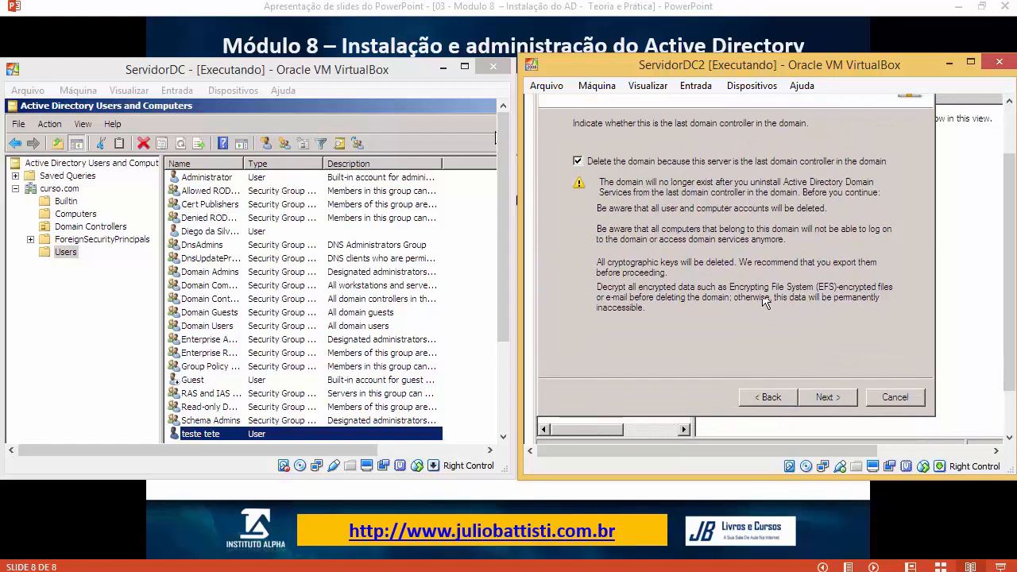
drag(1010, 335, 1012, 402)
click(859, 436)
drag(1013, 352, 1013, 265)
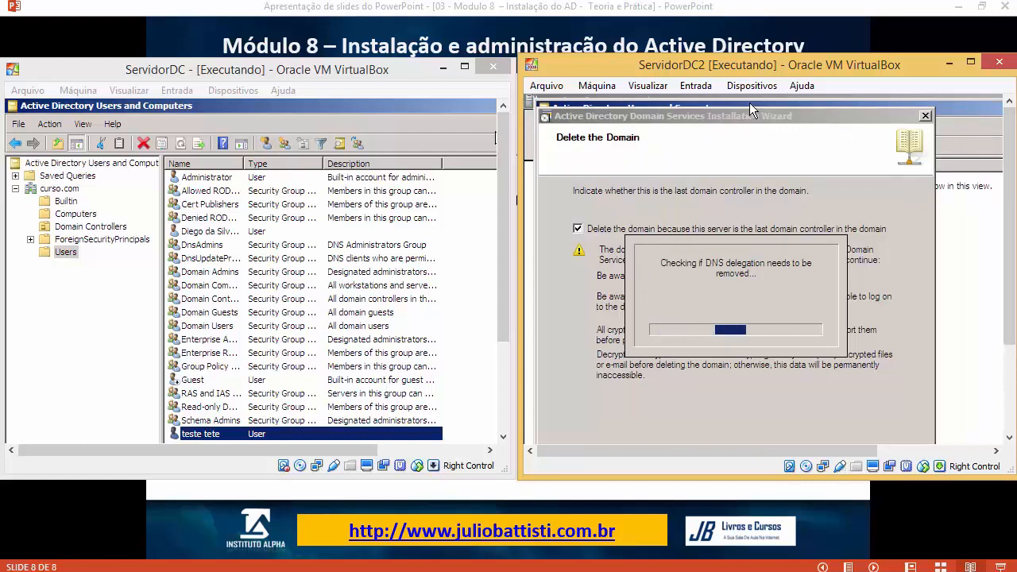
click(750, 104)
drag(1010, 312, 1011, 400)
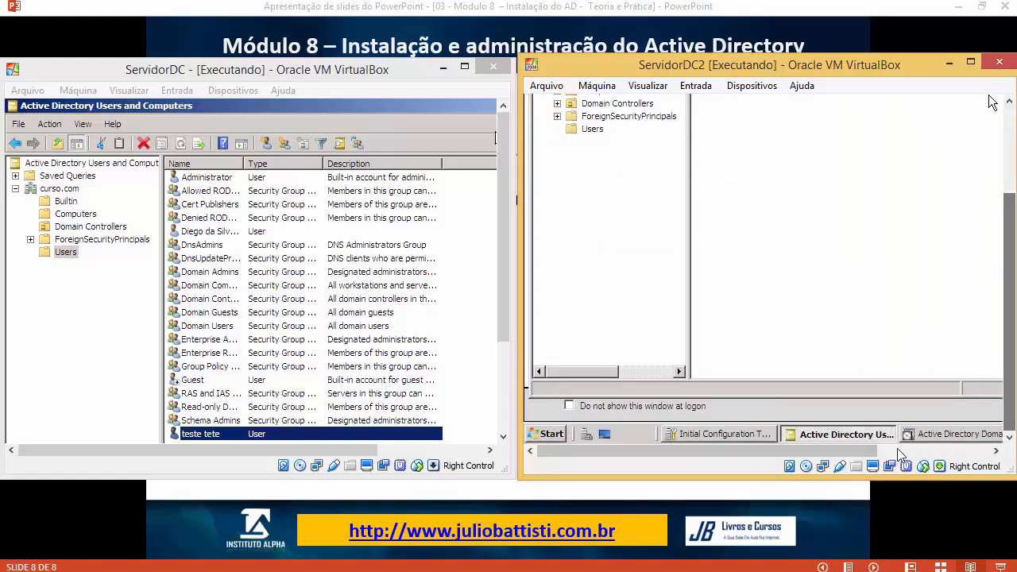
click(940, 436)
scroll(711, 251, up, 3)
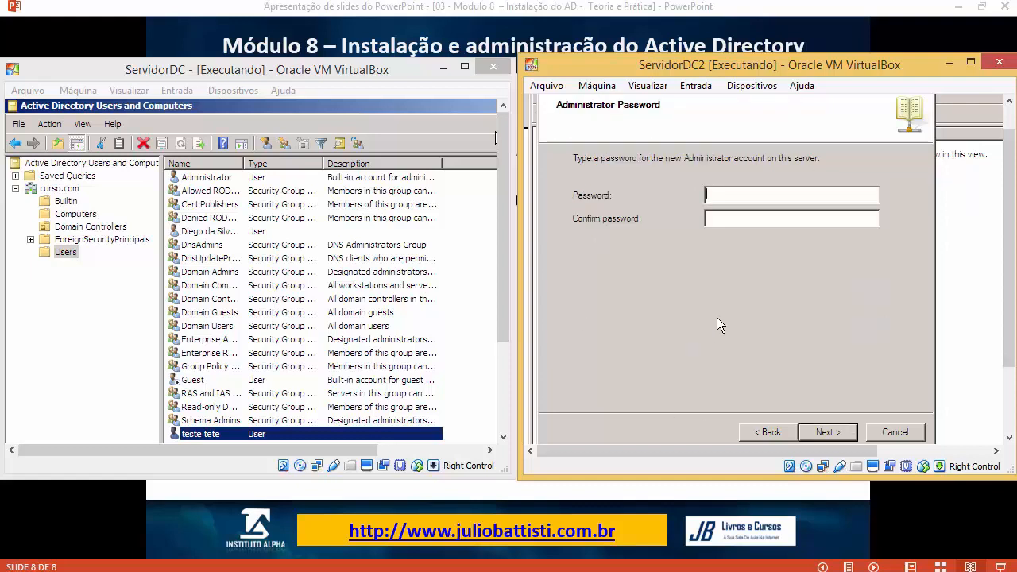
Step: Enter the new local Administrator password, review the summary, and start removing AD DS
text(••••••••••••••••••)
double_click(760, 193)
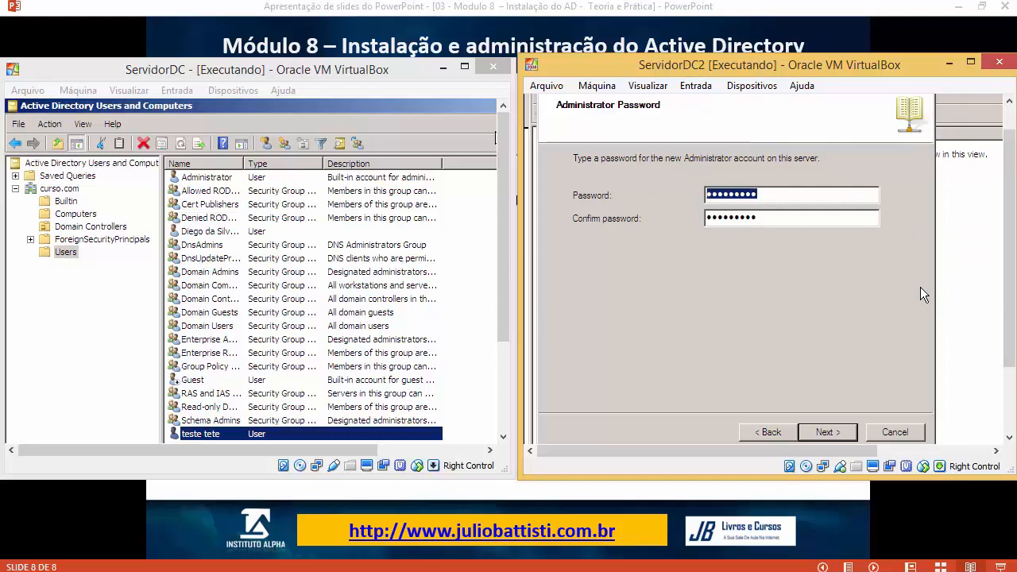
key(super)
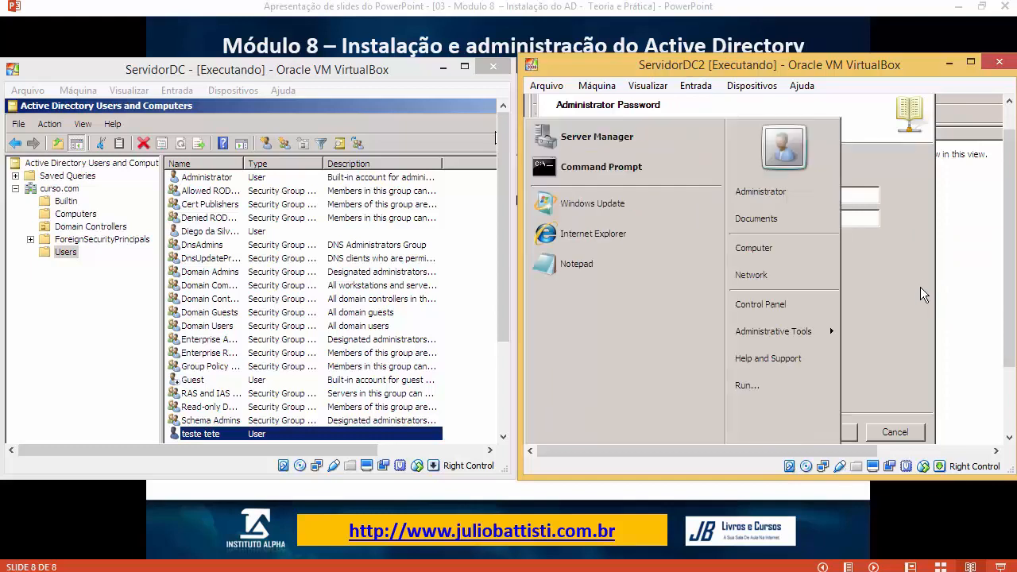
key(Escape)
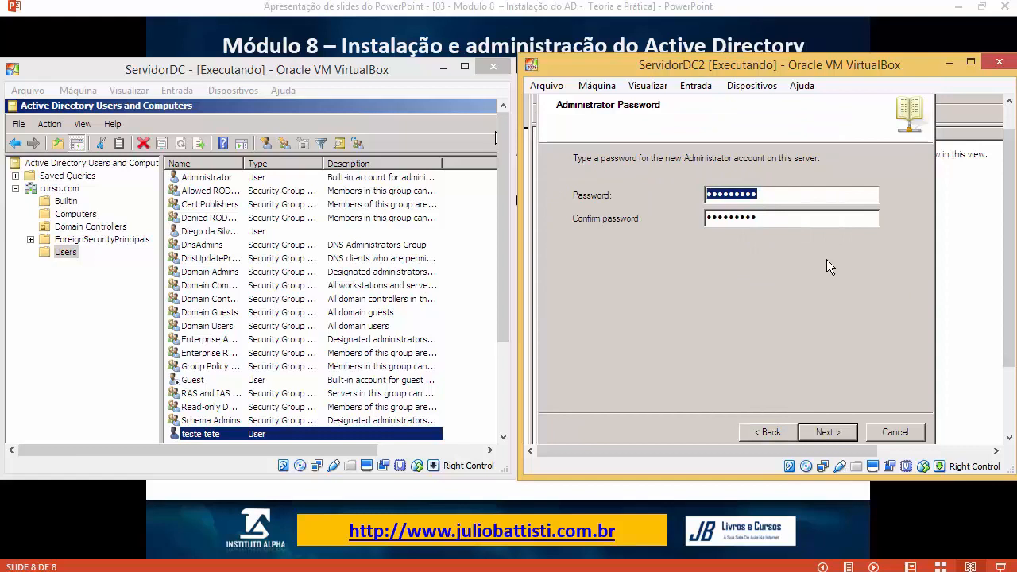
click(839, 435)
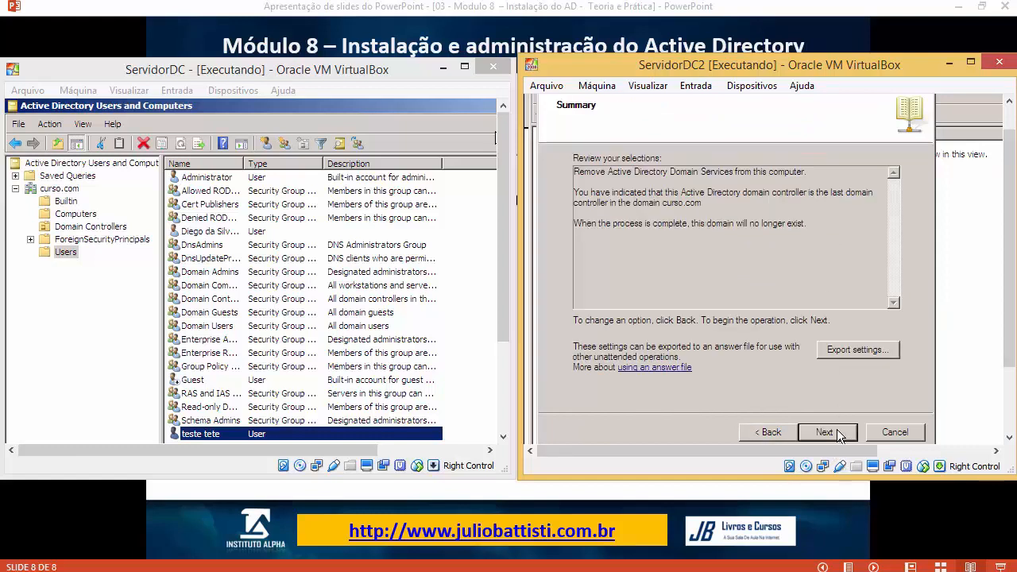
click(846, 432)
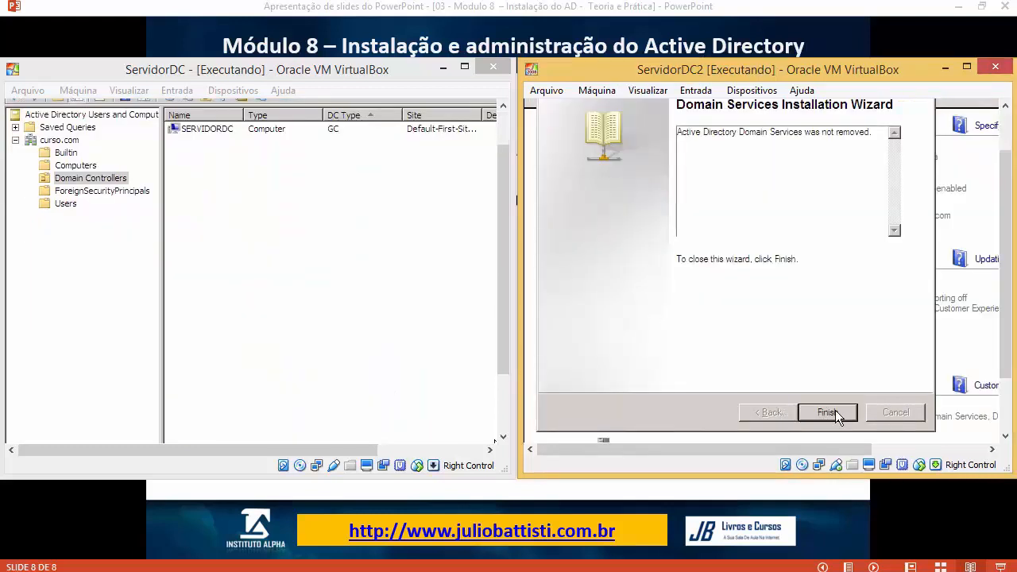
Step: Close the finished wizard and restart ServidorDC2 with the shutdown comment 'teste'
click(835, 410)
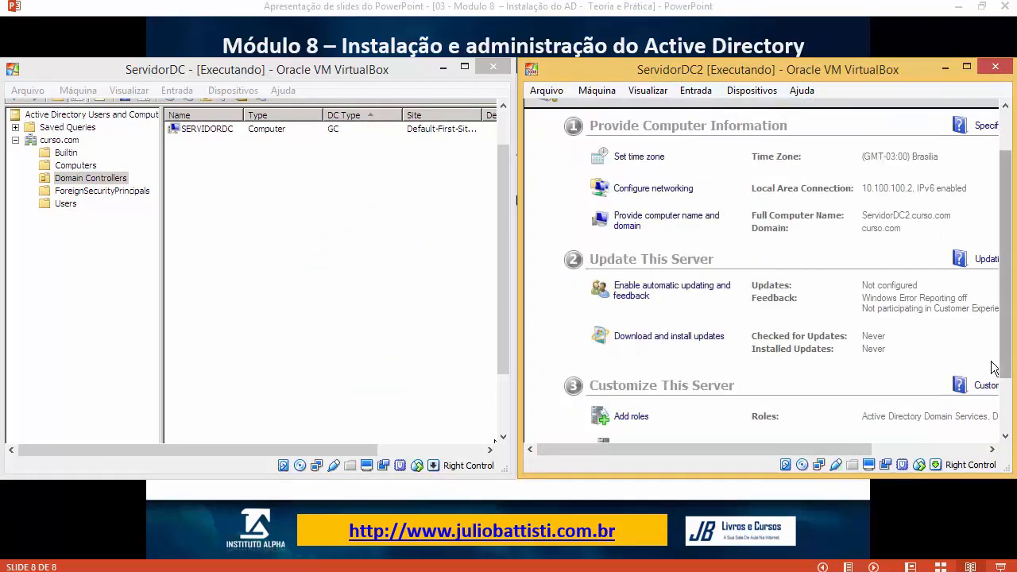
drag(1004, 370, 1004, 423)
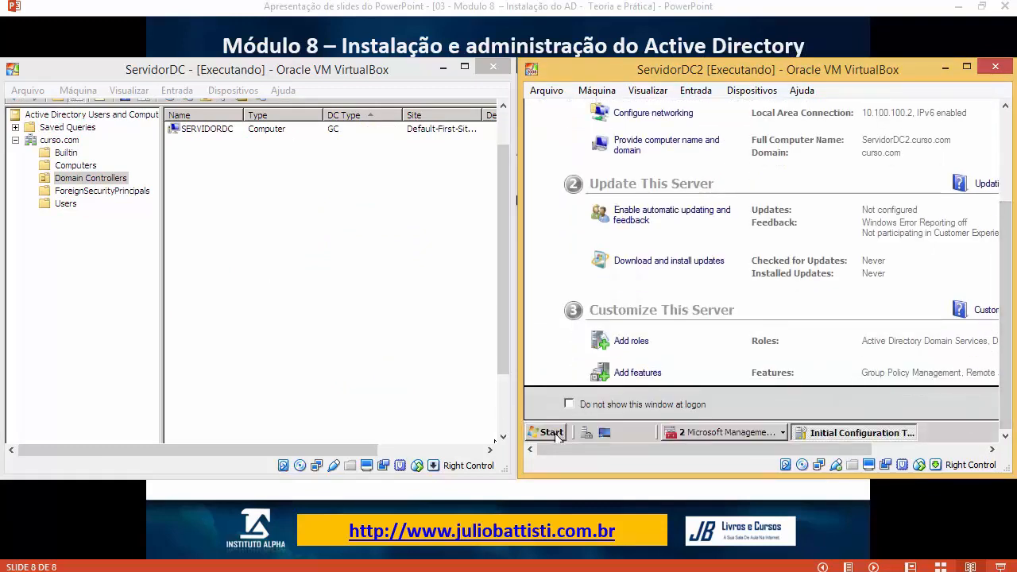
click(550, 432)
mouse_move(817, 240)
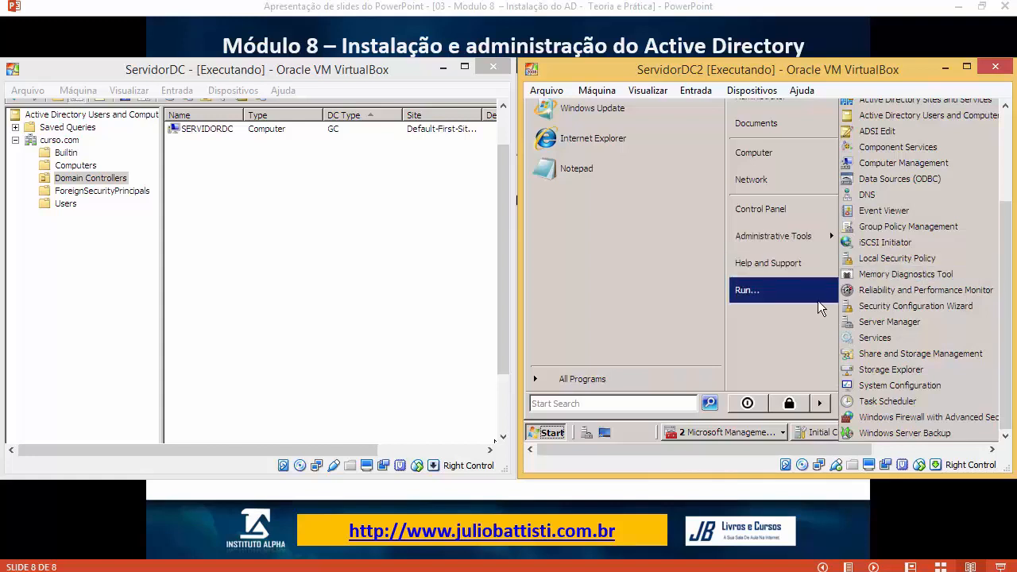
click(821, 403)
click(861, 384)
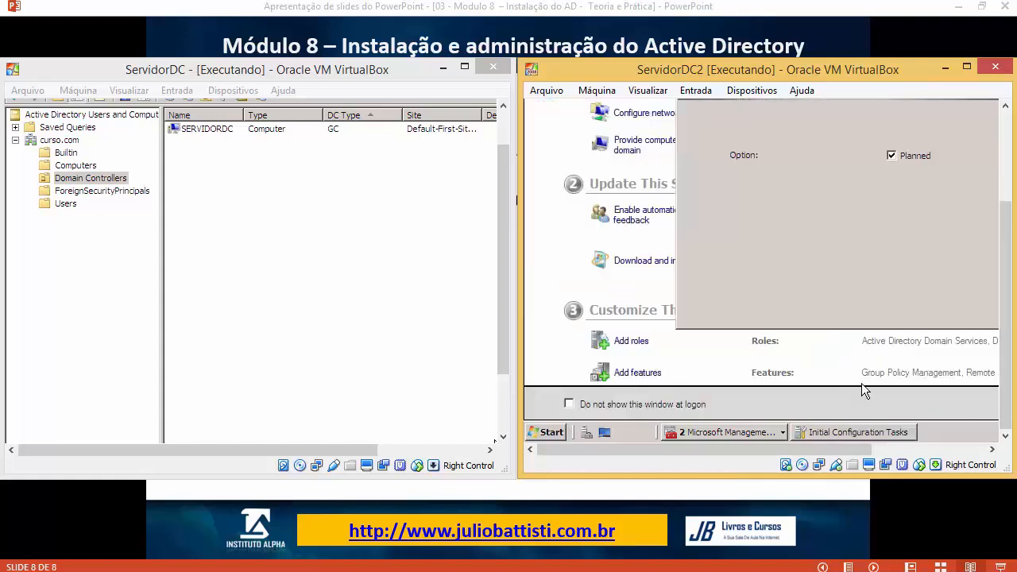
text(teste)
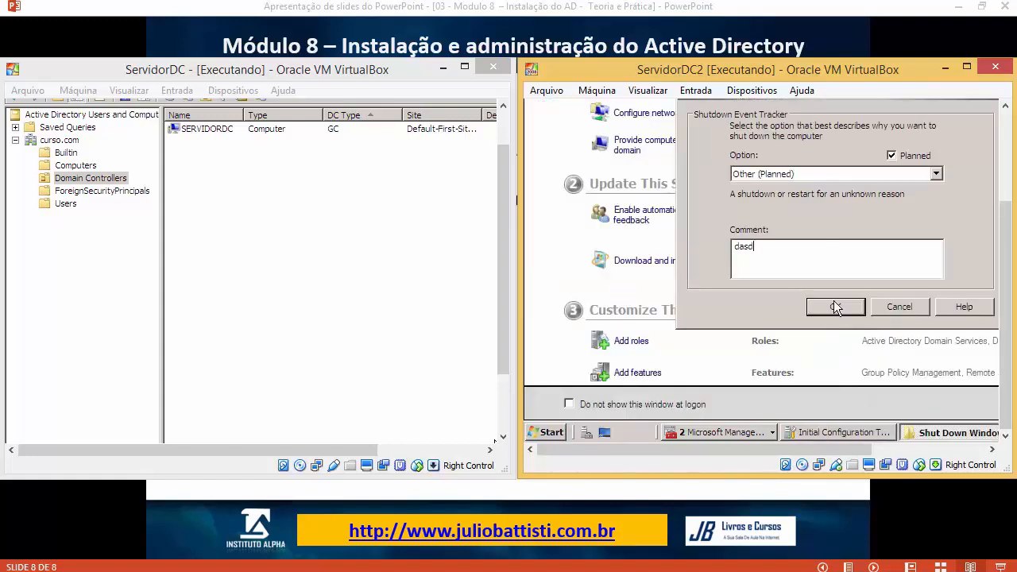
click(835, 306)
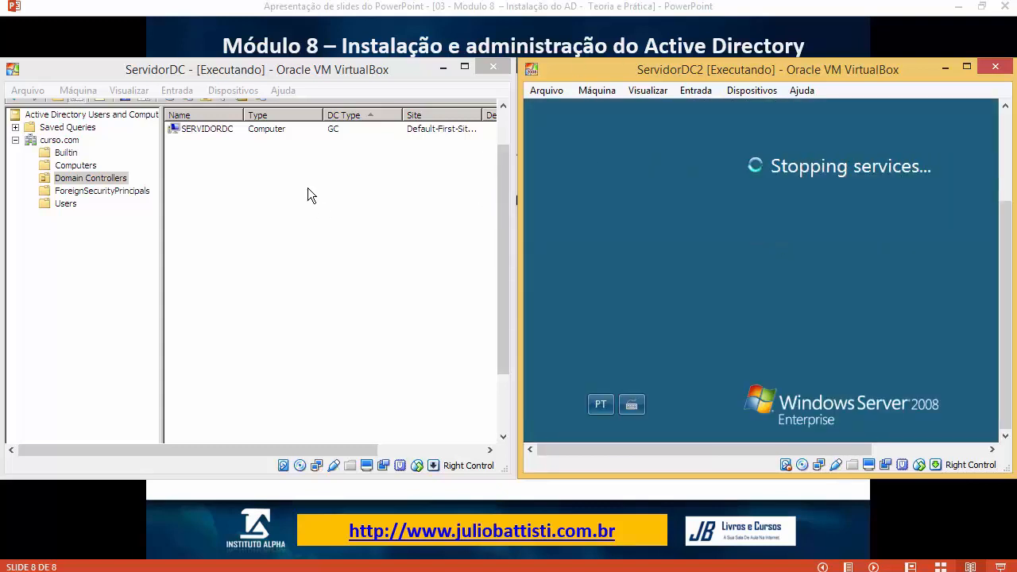
Step: Check the ServidorDC machine window, then return to the presentation slides
click(230, 159)
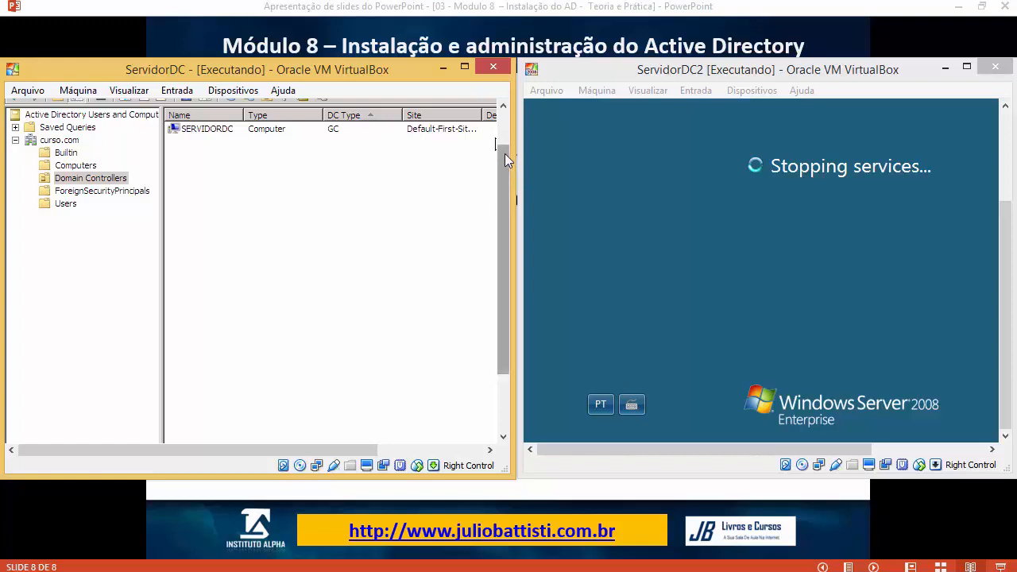
drag(504, 153, 502, 117)
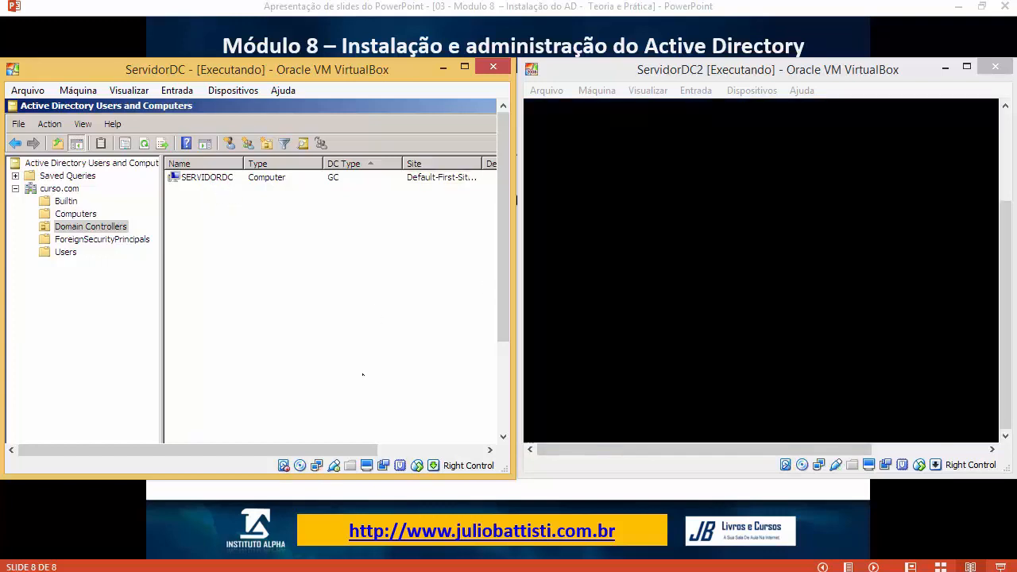
click(447, 571)
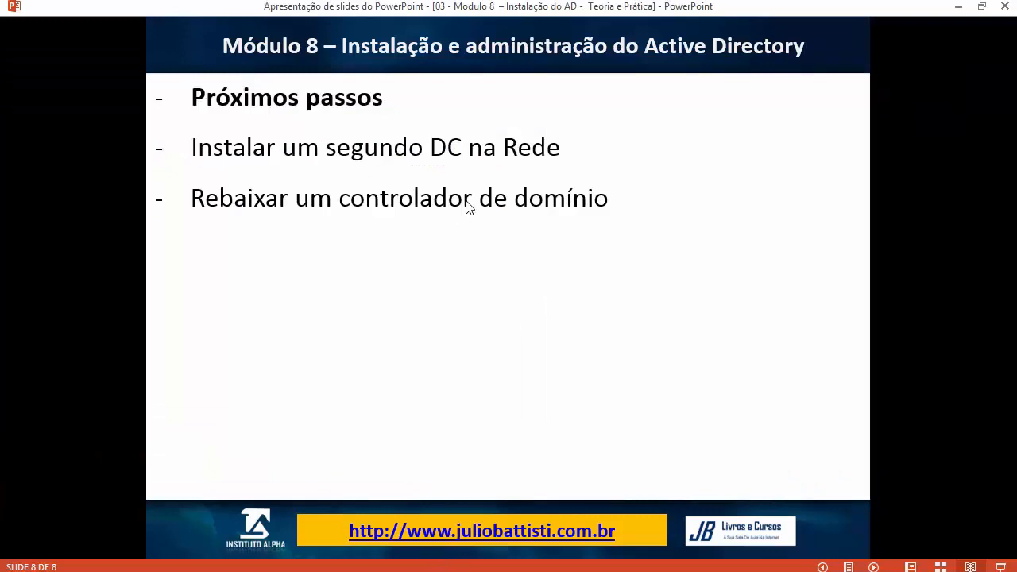
Step: Go back to slide 2, then advance through slides 3–7 on AD installation
key(Left)
key(Left)
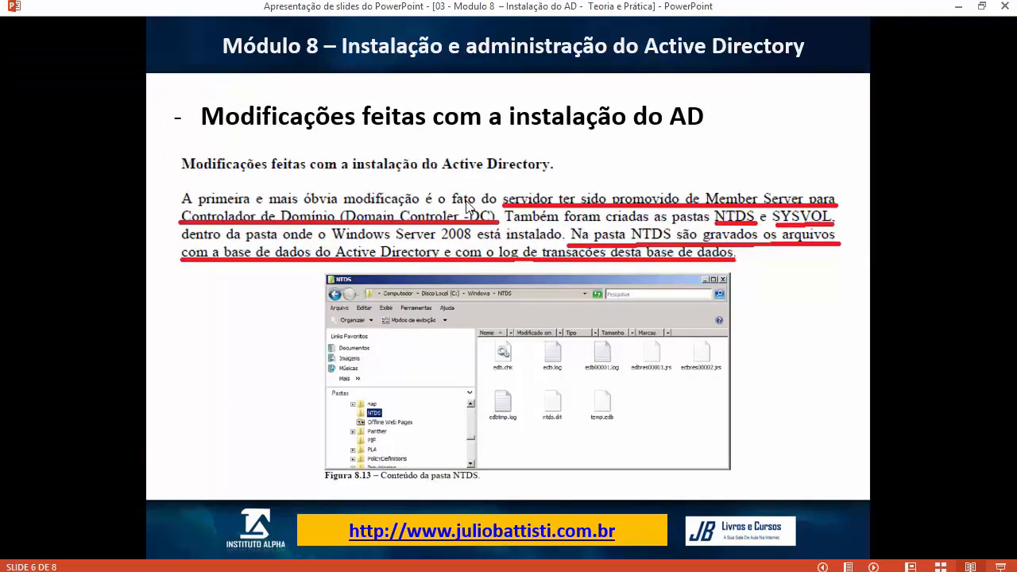
key(Right)
key(Left)
key(Left)
key(Left)
key(Left)
key(Left)
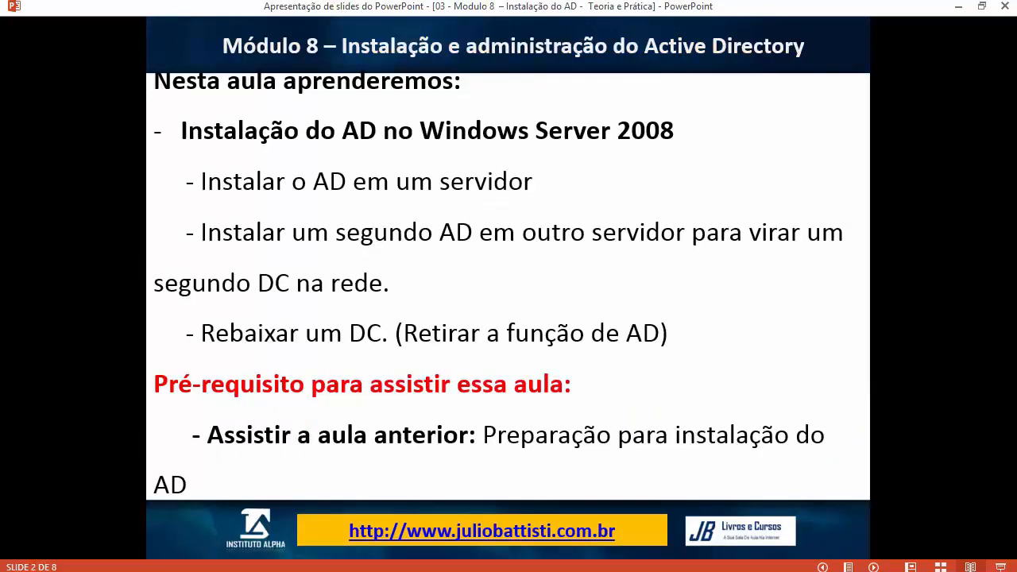
key(Right)
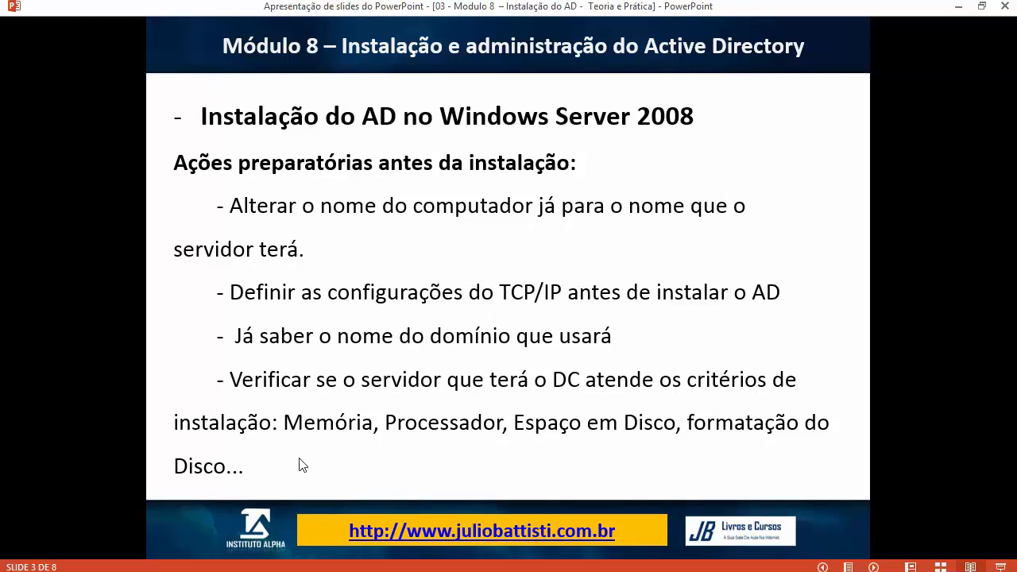
click(272, 467)
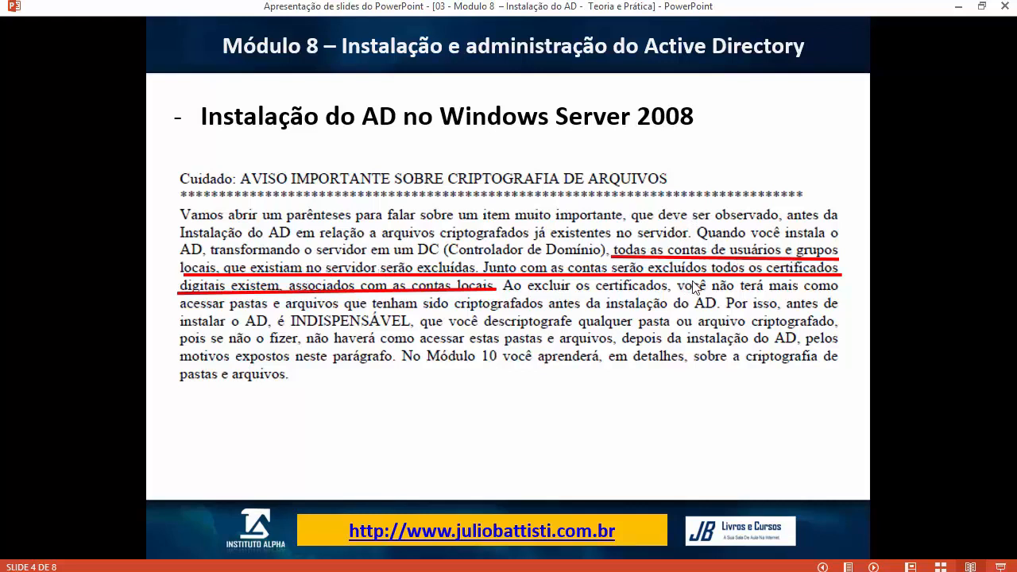
click(355, 284)
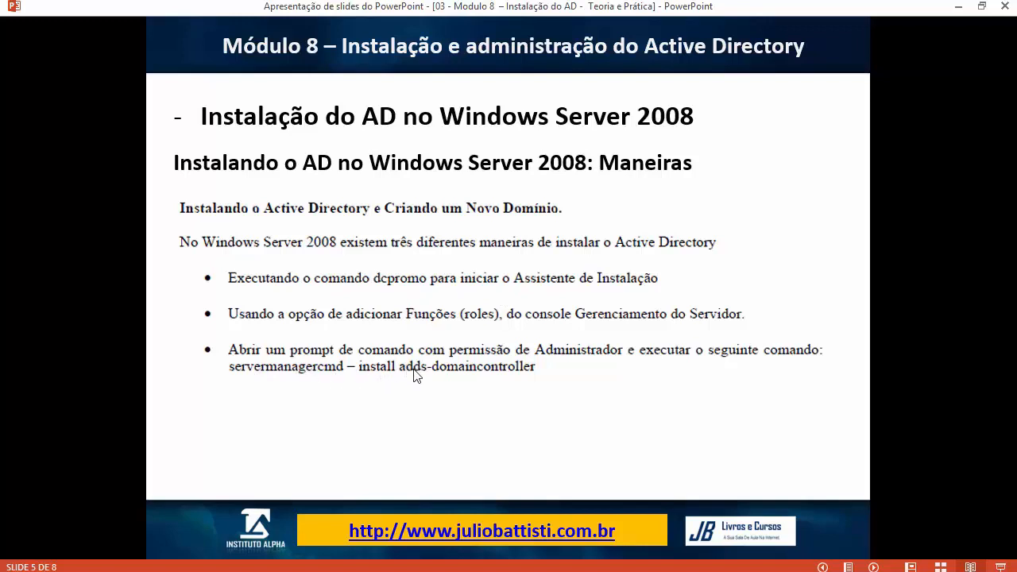
click(481, 380)
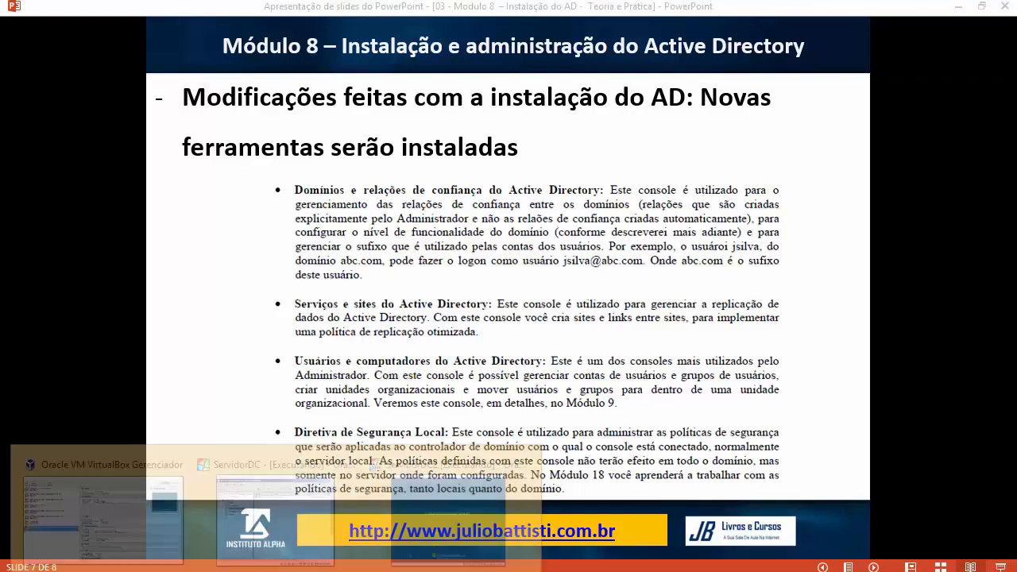
Step: Bring up and maximise the ServidorDC window, then return to the final lesson slide
click(373, 465)
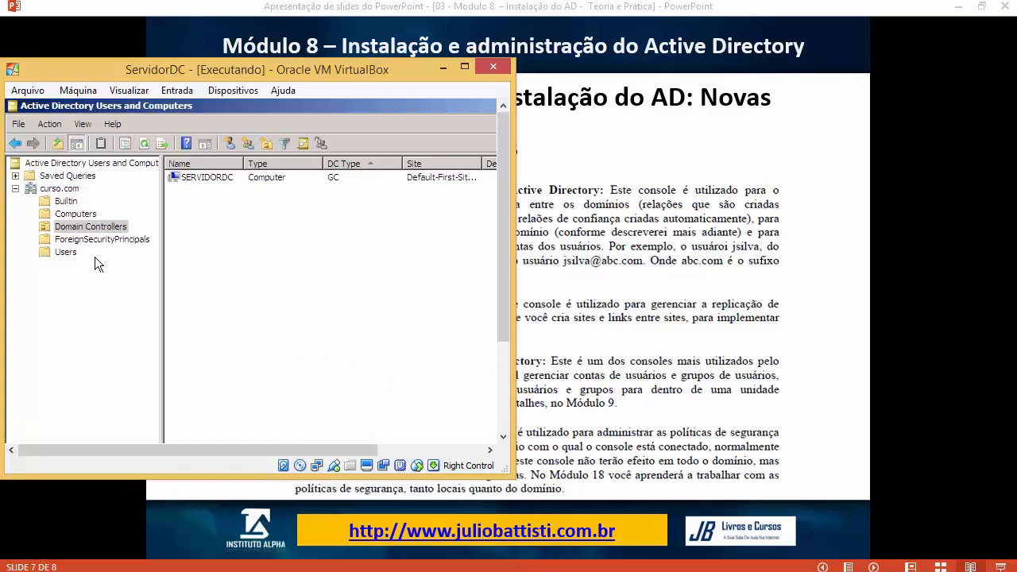
key(super)
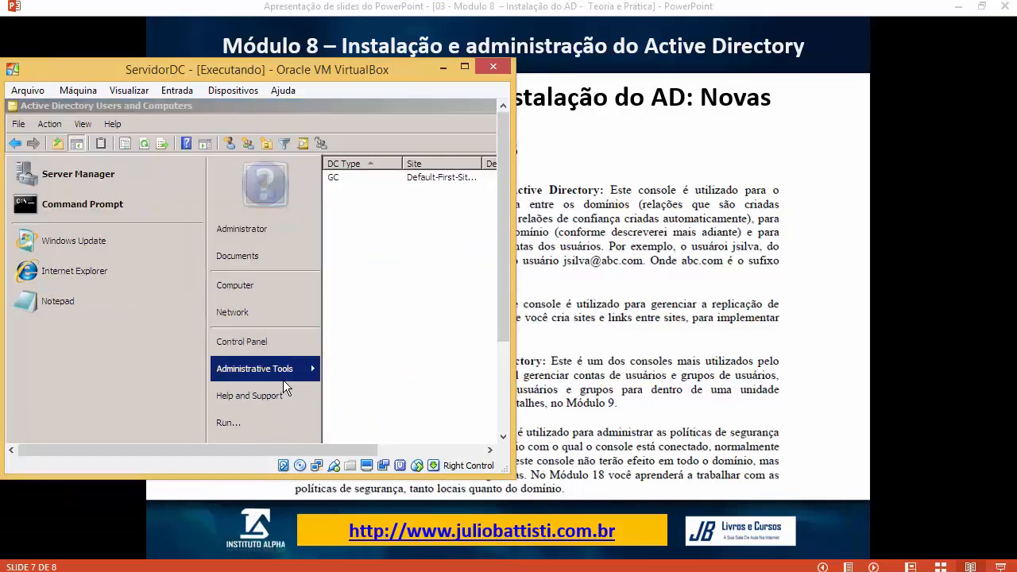
mouse_move(283, 372)
click(464, 66)
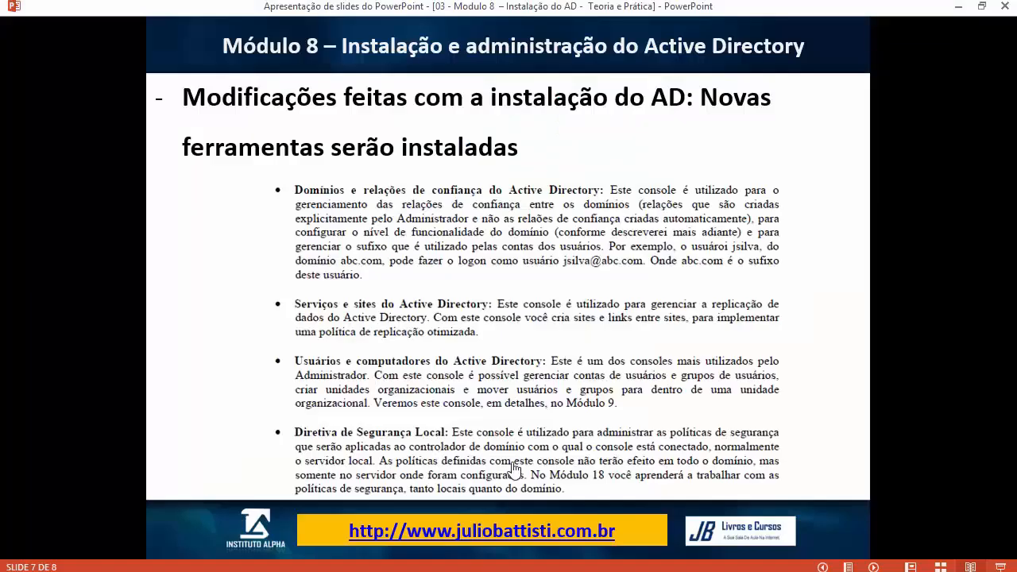
click(538, 350)
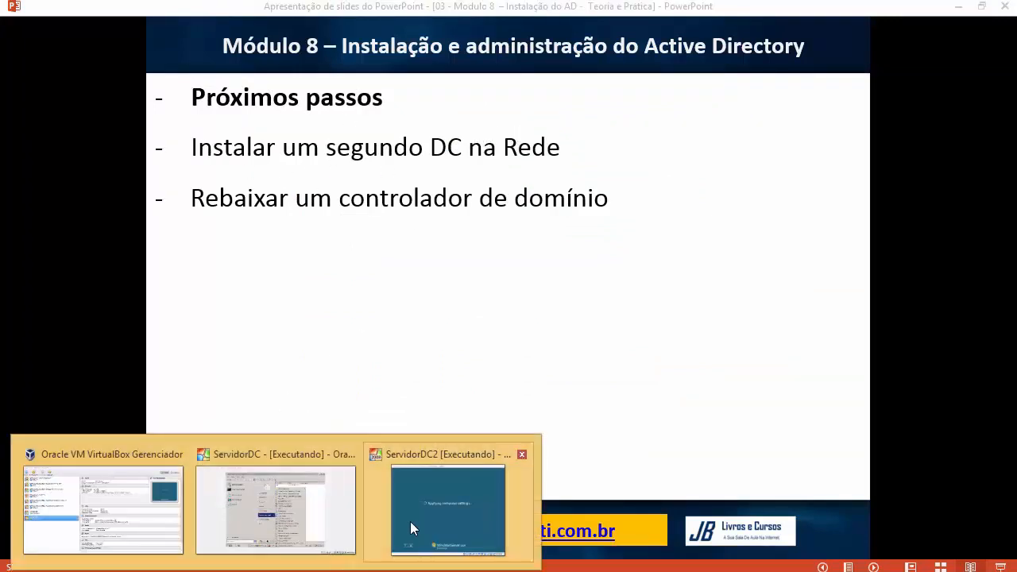
Step: Send Ctrl-Alt-Del to the rebooted ServidorDC2 to reach its logon prompt
click(410, 522)
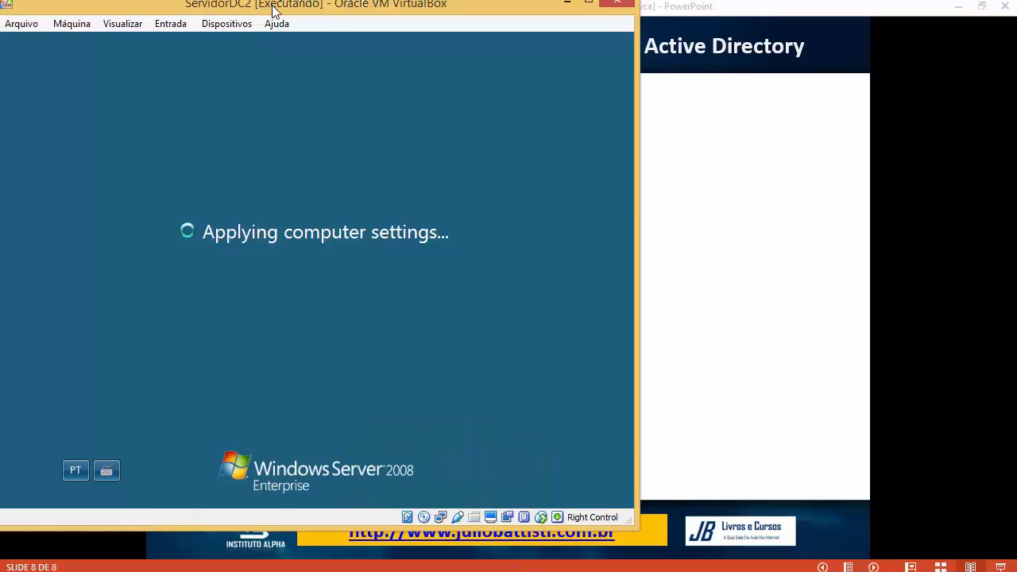
drag(272, 4, 625, 48)
click(522, 68)
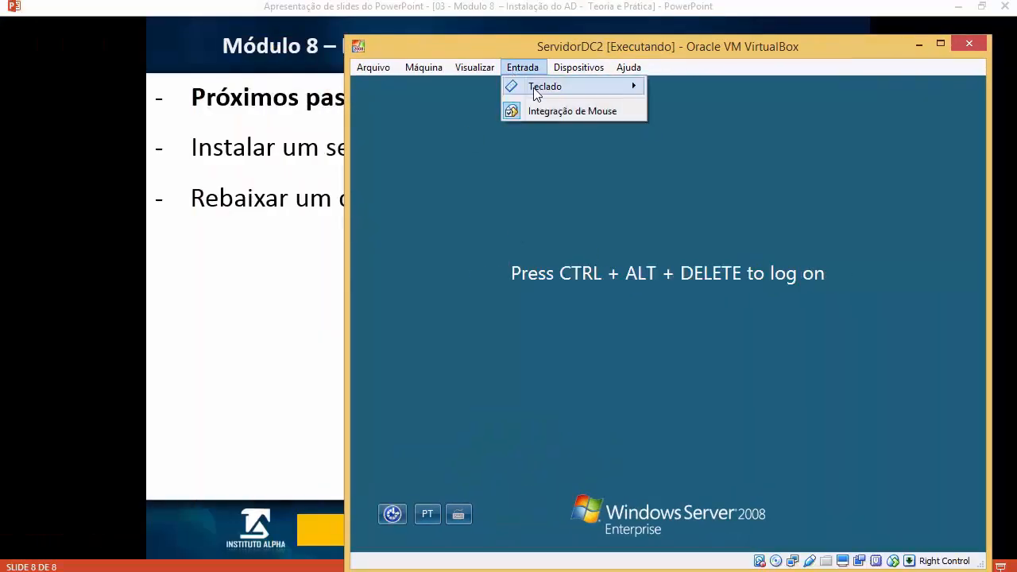
mouse_move(541, 87)
click(705, 111)
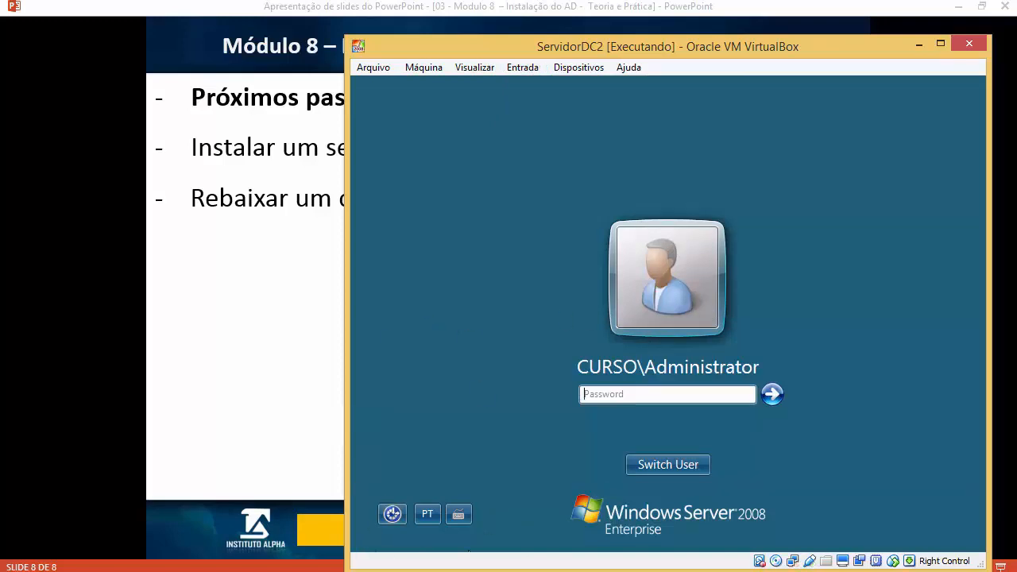
Step: Return to the presentation and stop the screen recording
click(307, 306)
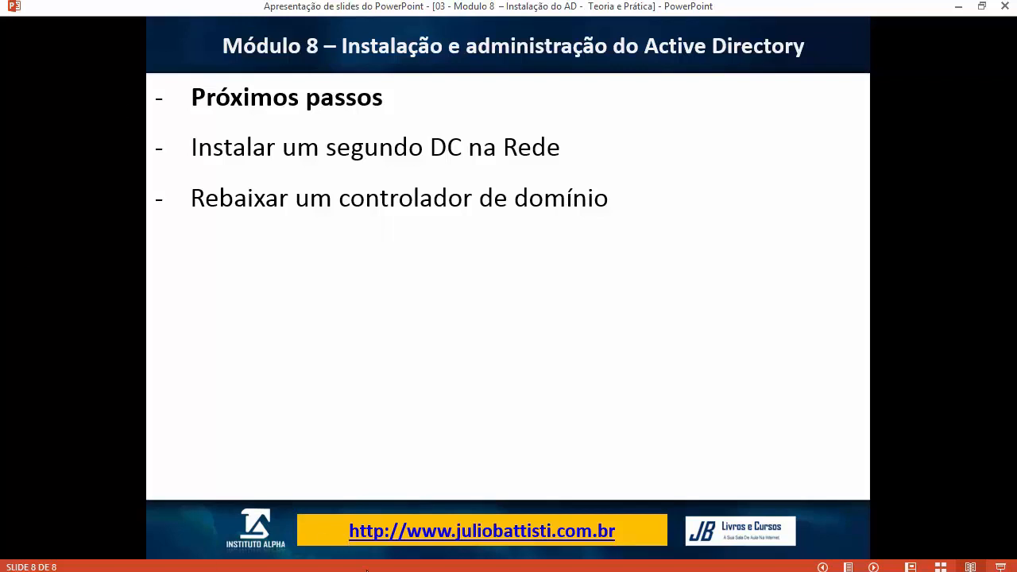
click(604, 571)
click(983, 514)
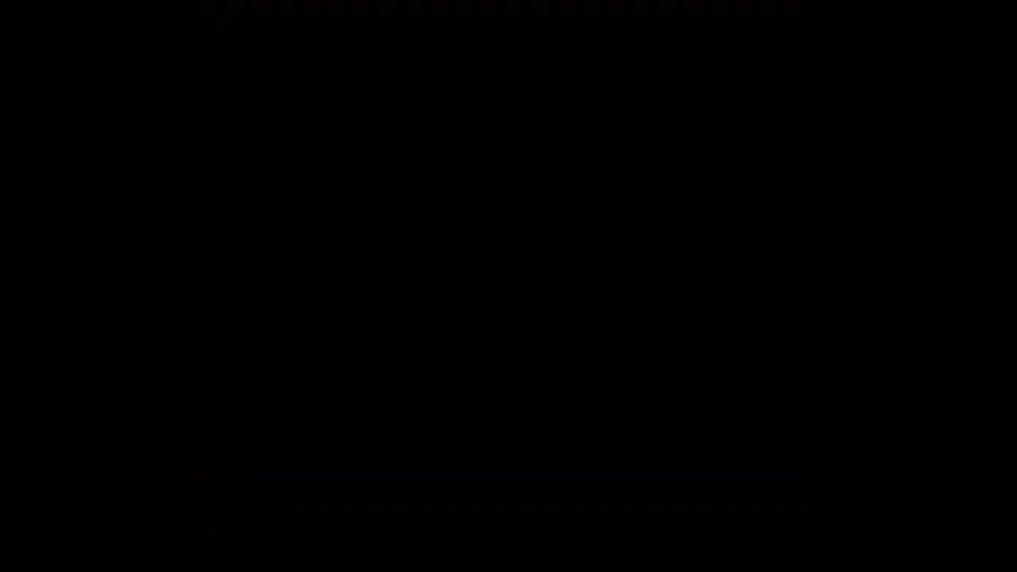